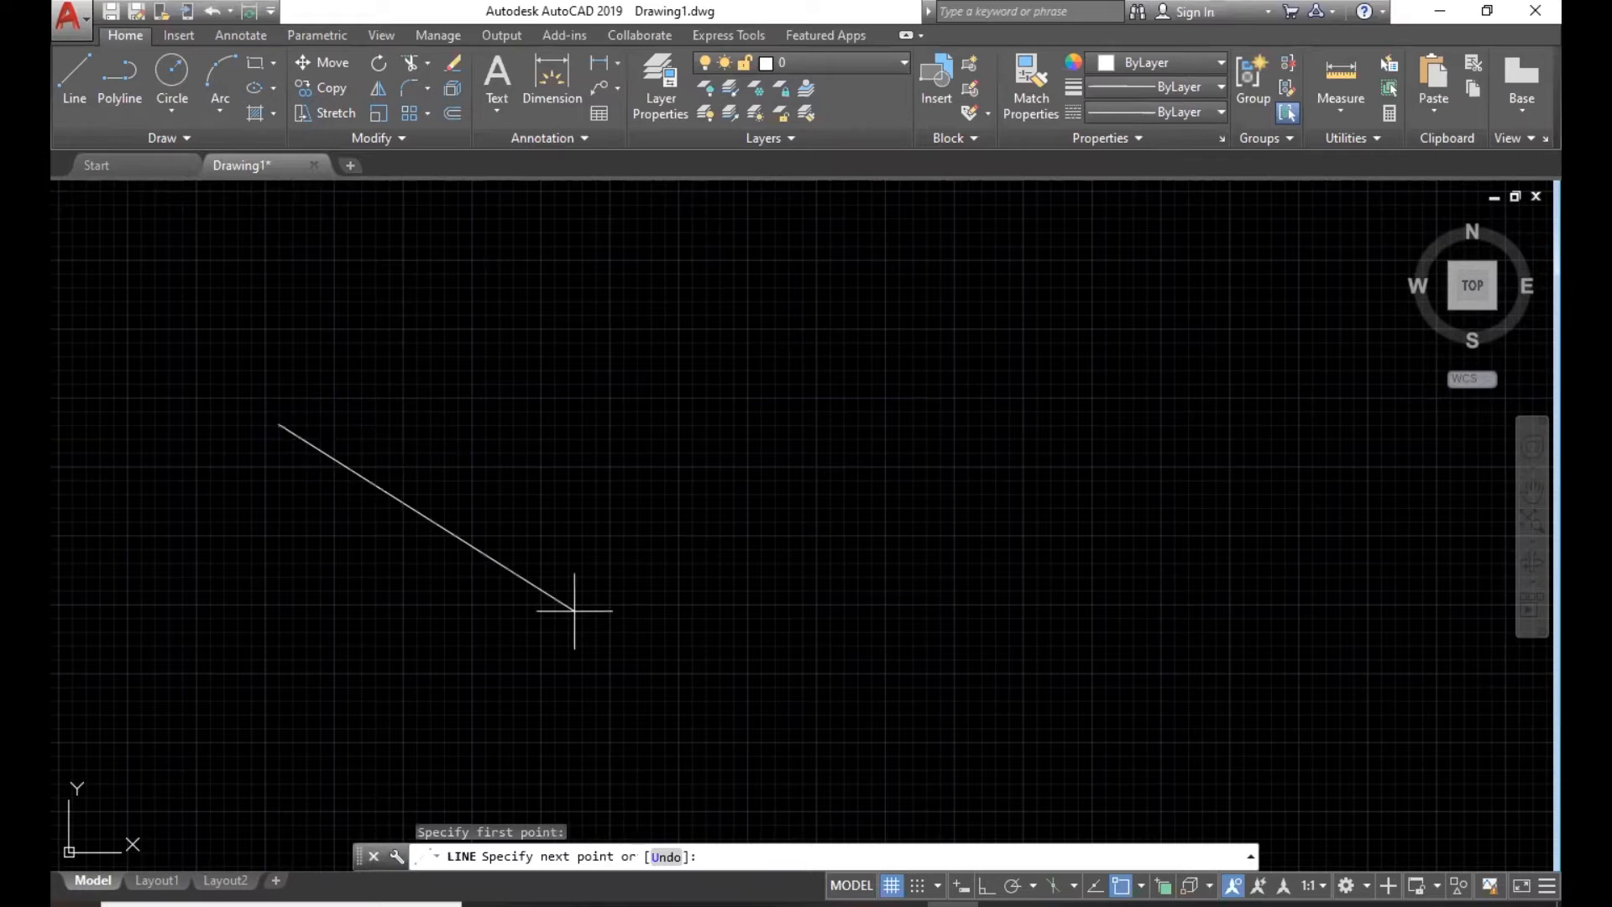
# - Turn on Ortho mode and continue the started line with four horizontal and vertical segments ending in an open U shape
pyautogui.press('F8')
pyautogui.click(708, 425)
pyautogui.click(707, 619)
pyautogui.click(860, 613)
pyautogui.click(863, 466)
pyautogui.press('Escape')
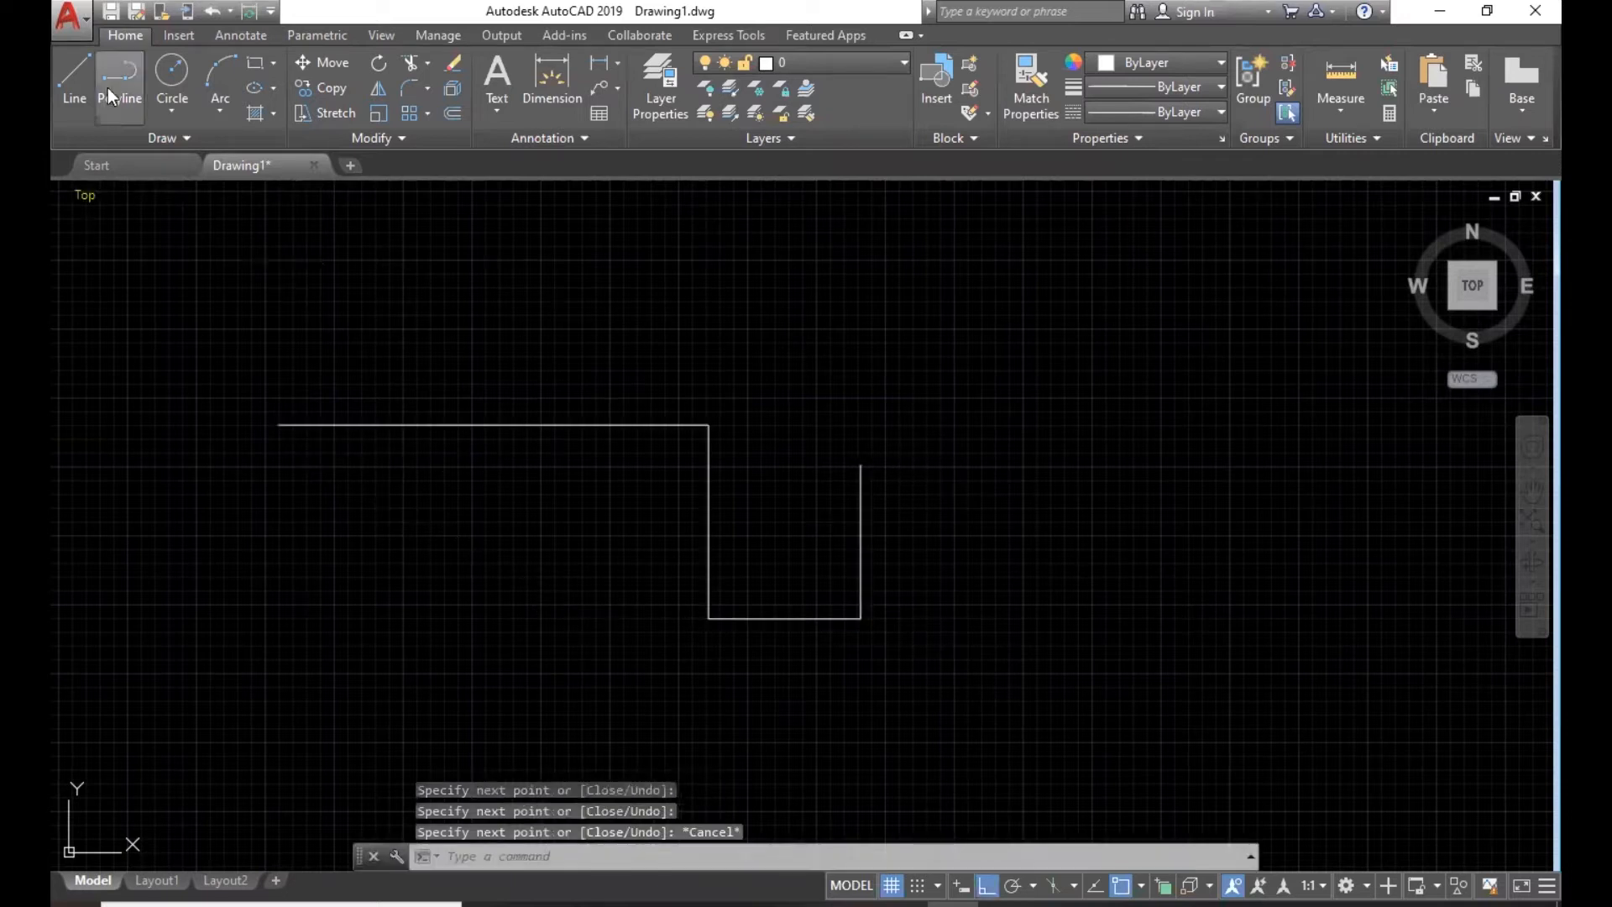
# - Draw a circle by centre and radius above the open U-shaped end of the line
pyautogui.click(172, 77)
pyautogui.moveTo(864, 232); pyautogui.dragTo(766, 363, button='middle')
pyautogui.click(767, 364)
pyautogui.click(828, 443)
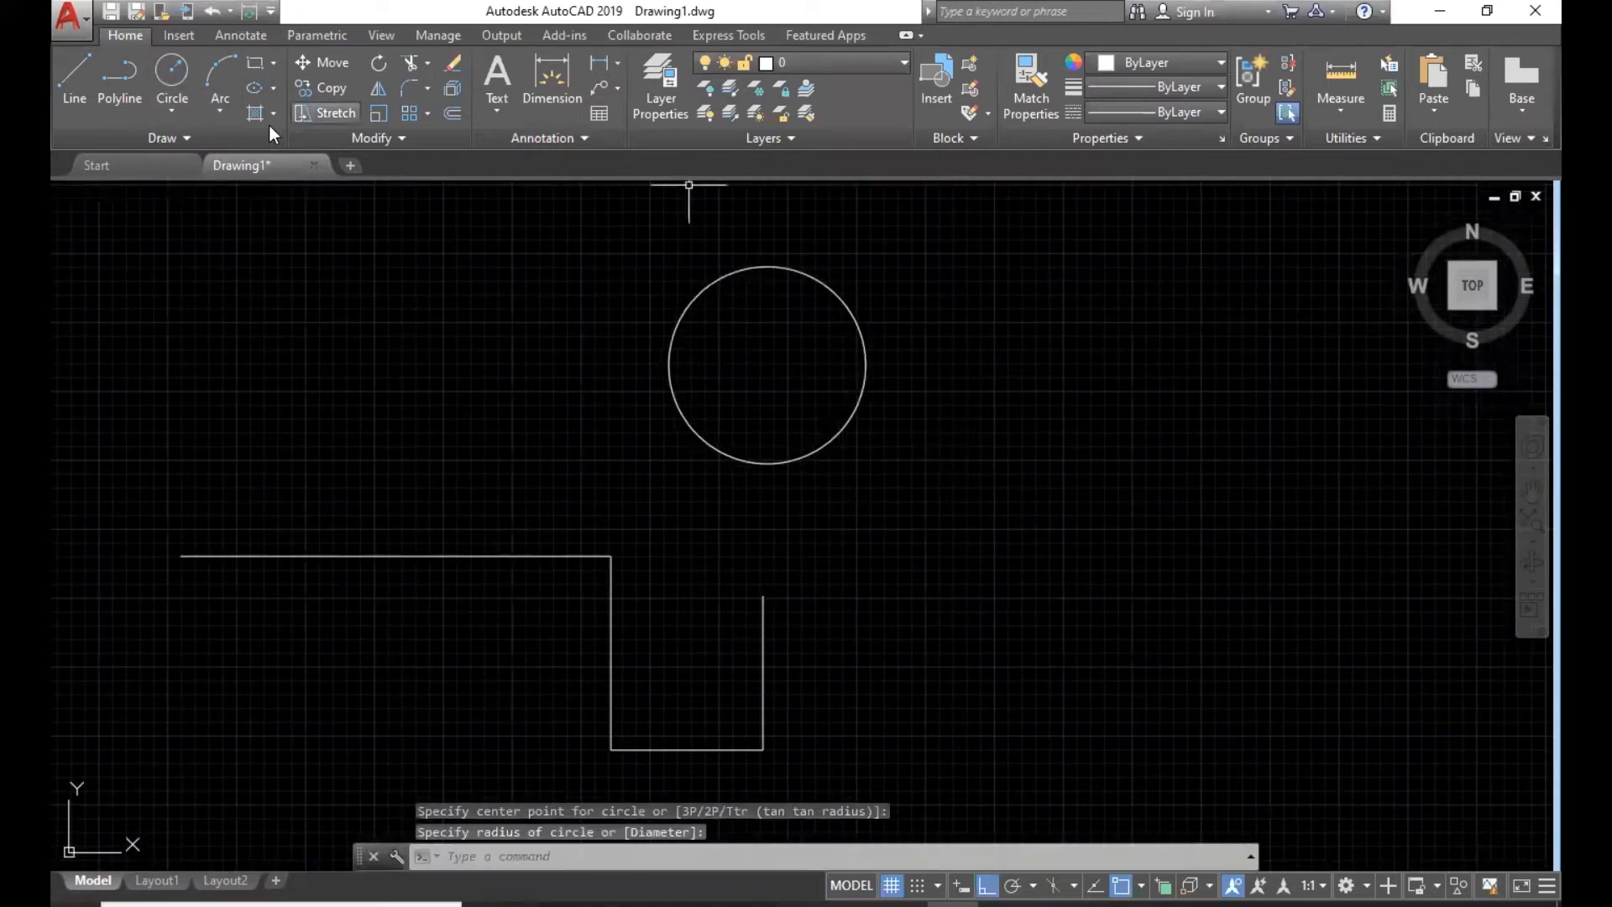
# - Draw a 2-Point circle above the long horizontal line, beside the existing circle, and leave it deselected
pyautogui.click(179, 112)
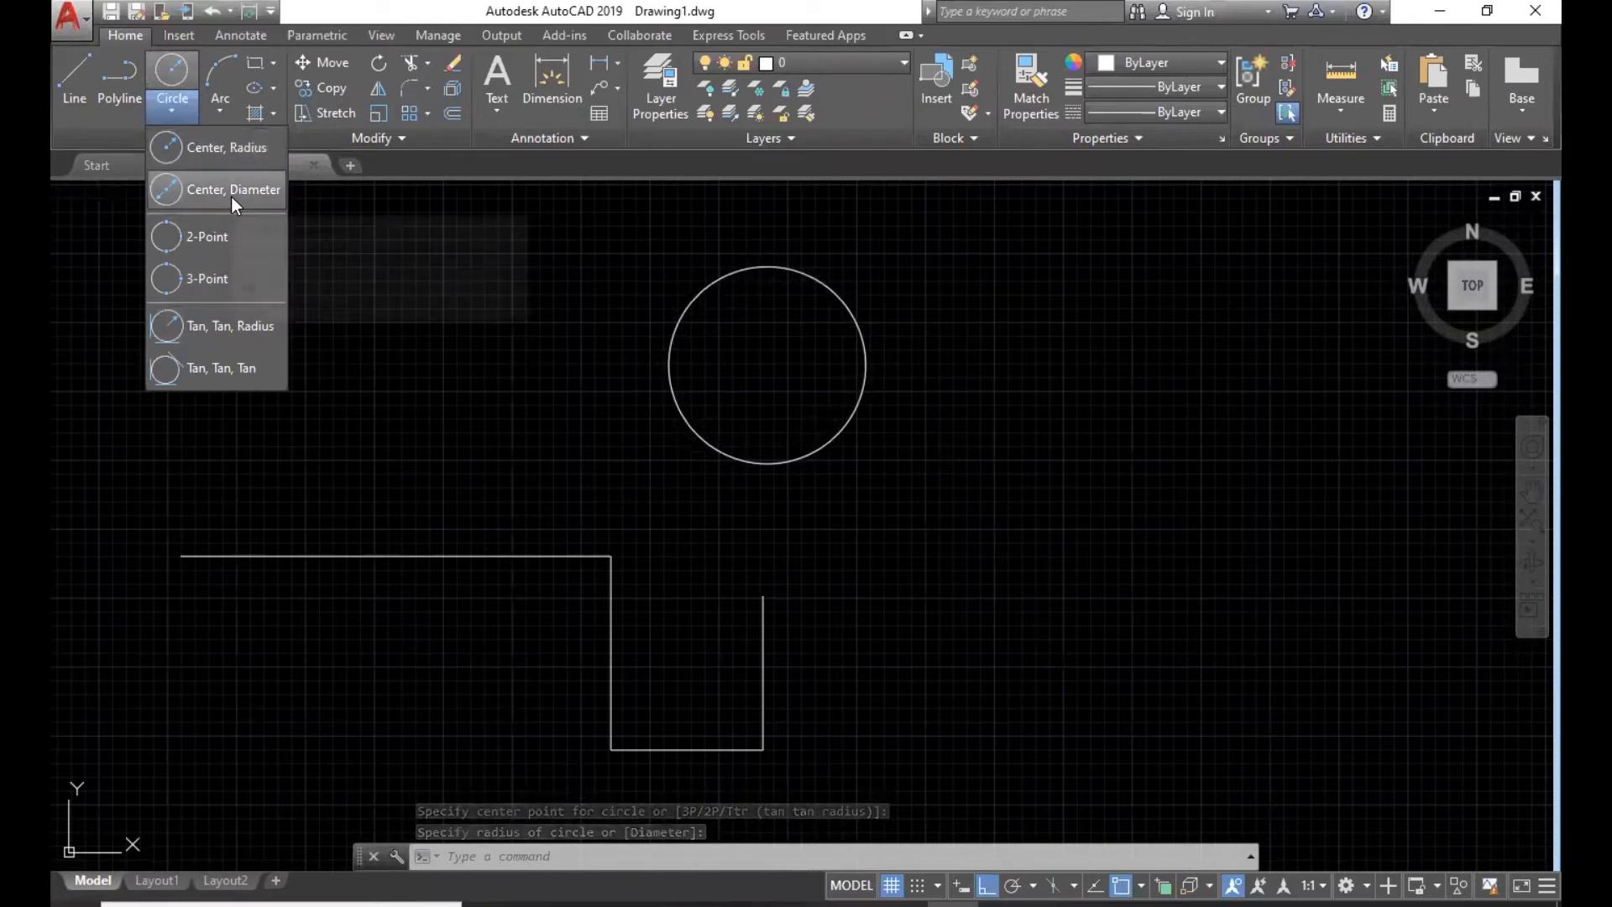
pyautogui.click(230, 239)
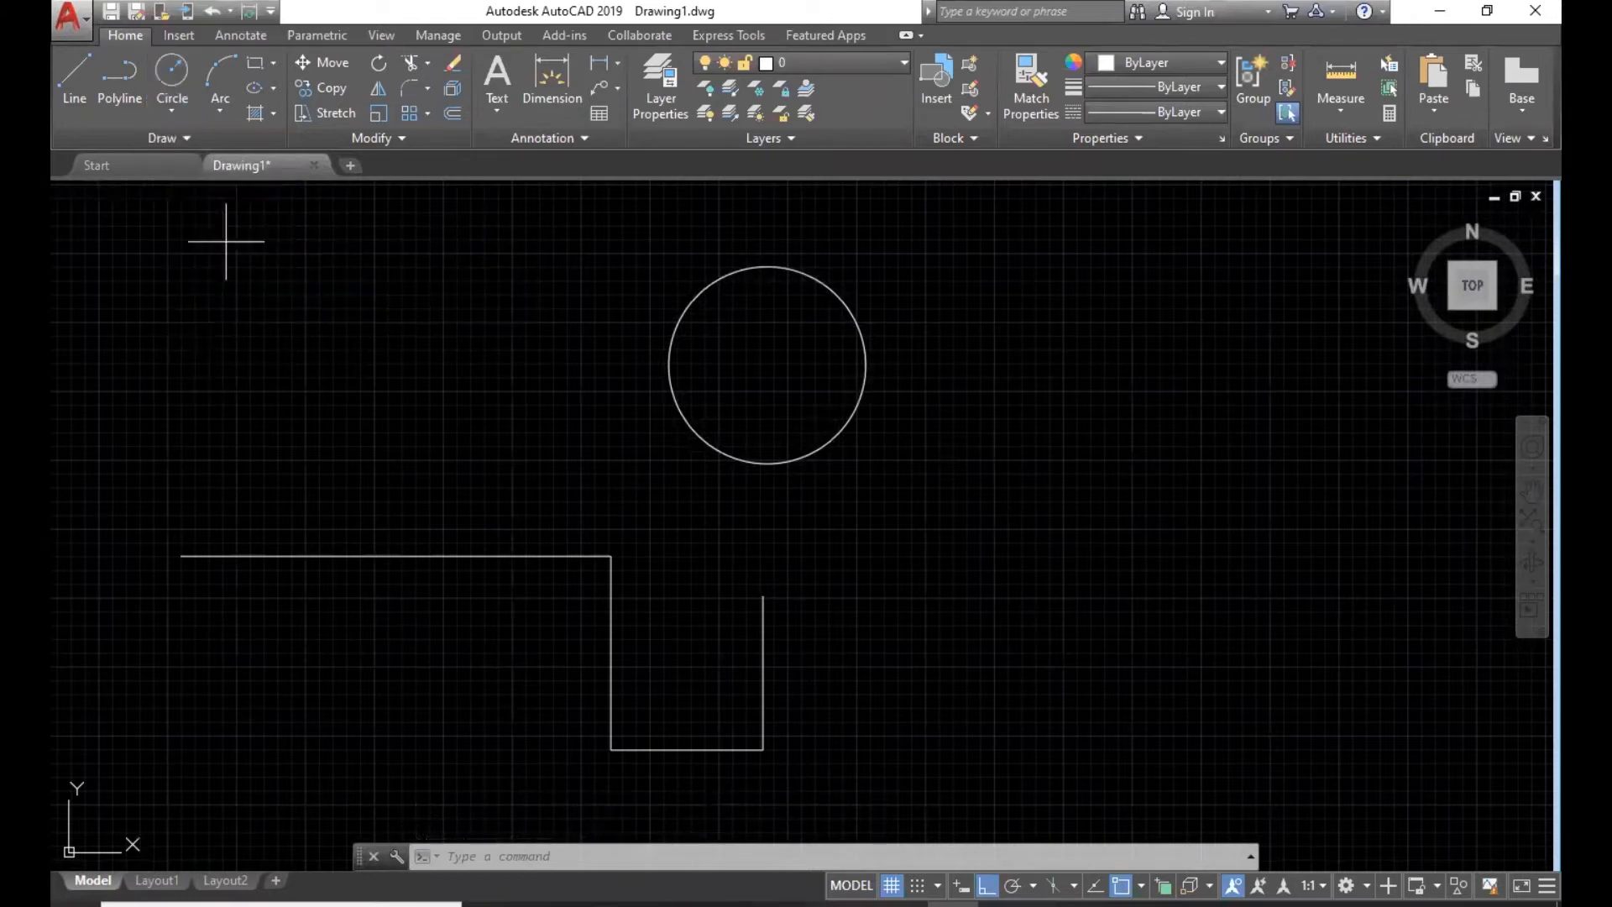
pyautogui.click(205, 340)
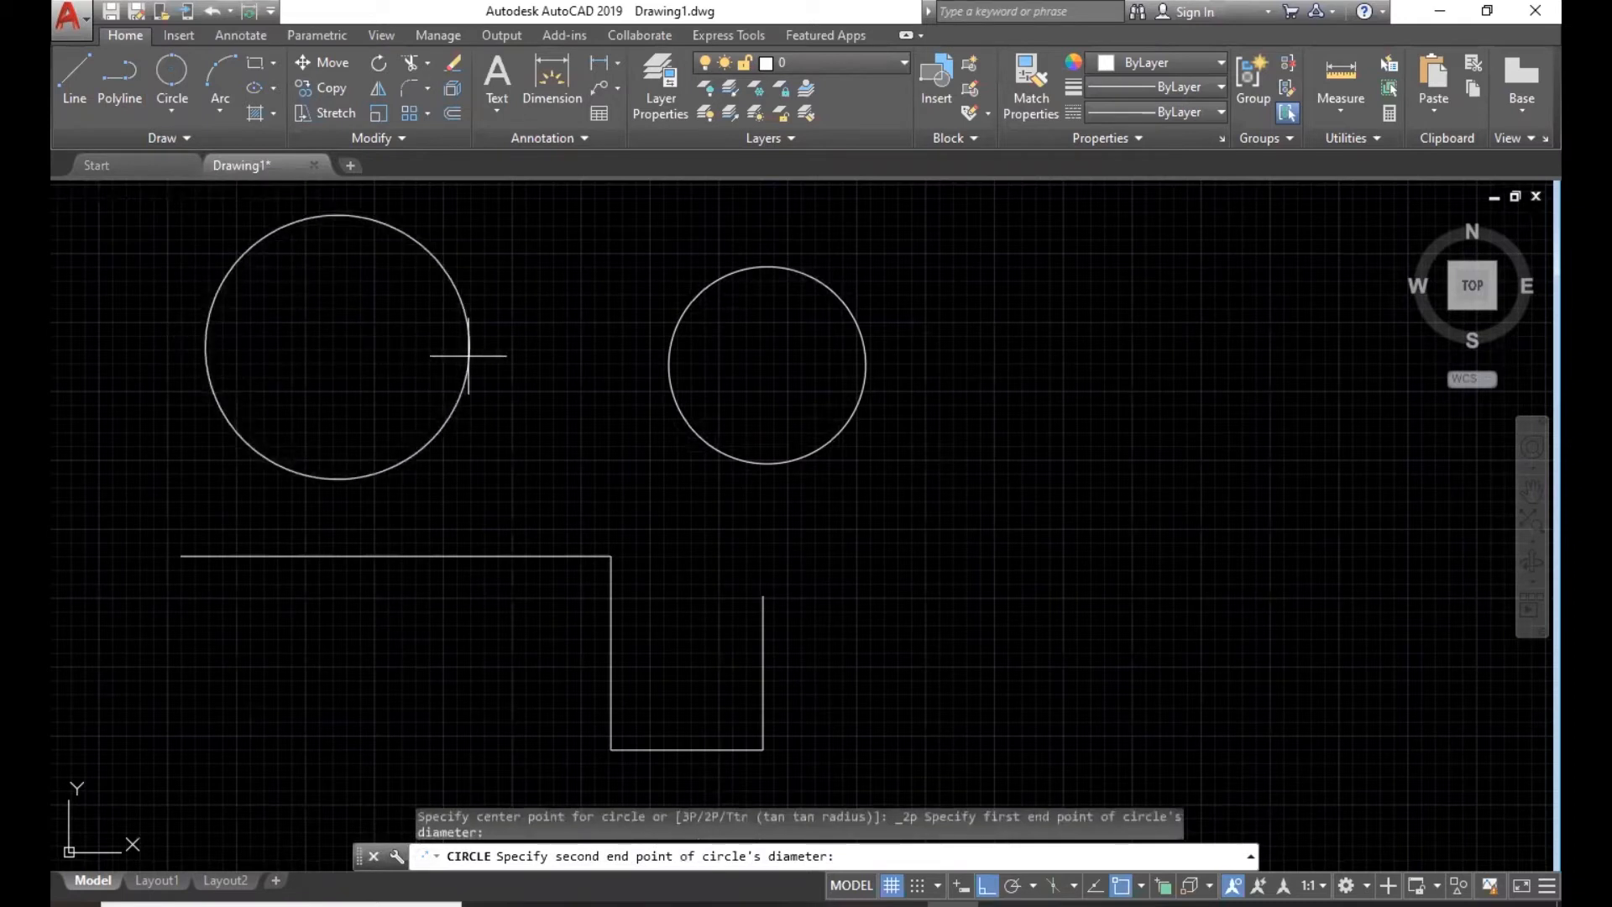
pyautogui.click(468, 355)
pyautogui.press('Escape')
pyautogui.click(526, 370)
pyautogui.click(374, 349)
pyautogui.press('Escape')
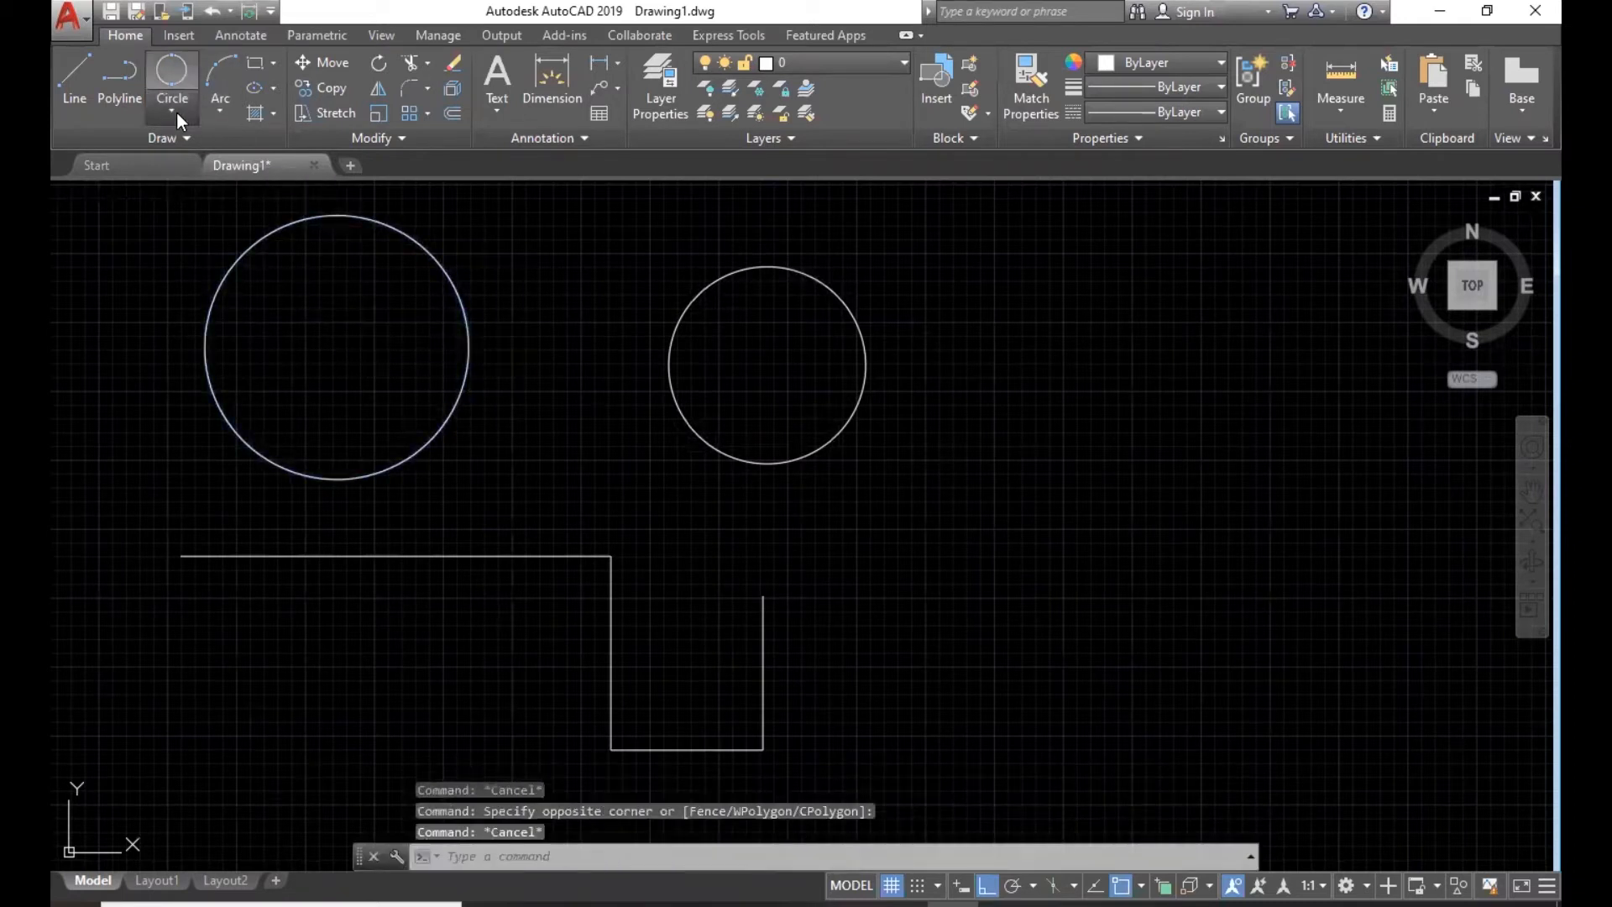
# - Draw a larger 3-Point circle to the right of the other circles and select it
pyautogui.click(177, 113)
pyautogui.click(210, 281)
pyautogui.moveTo(965, 395); pyautogui.dragTo(782, 375, button='middle')
pyautogui.click(859, 474)
pyautogui.click(902, 313)
pyautogui.click(1194, 534)
pyautogui.click(1247, 492)
pyautogui.click(1110, 561)
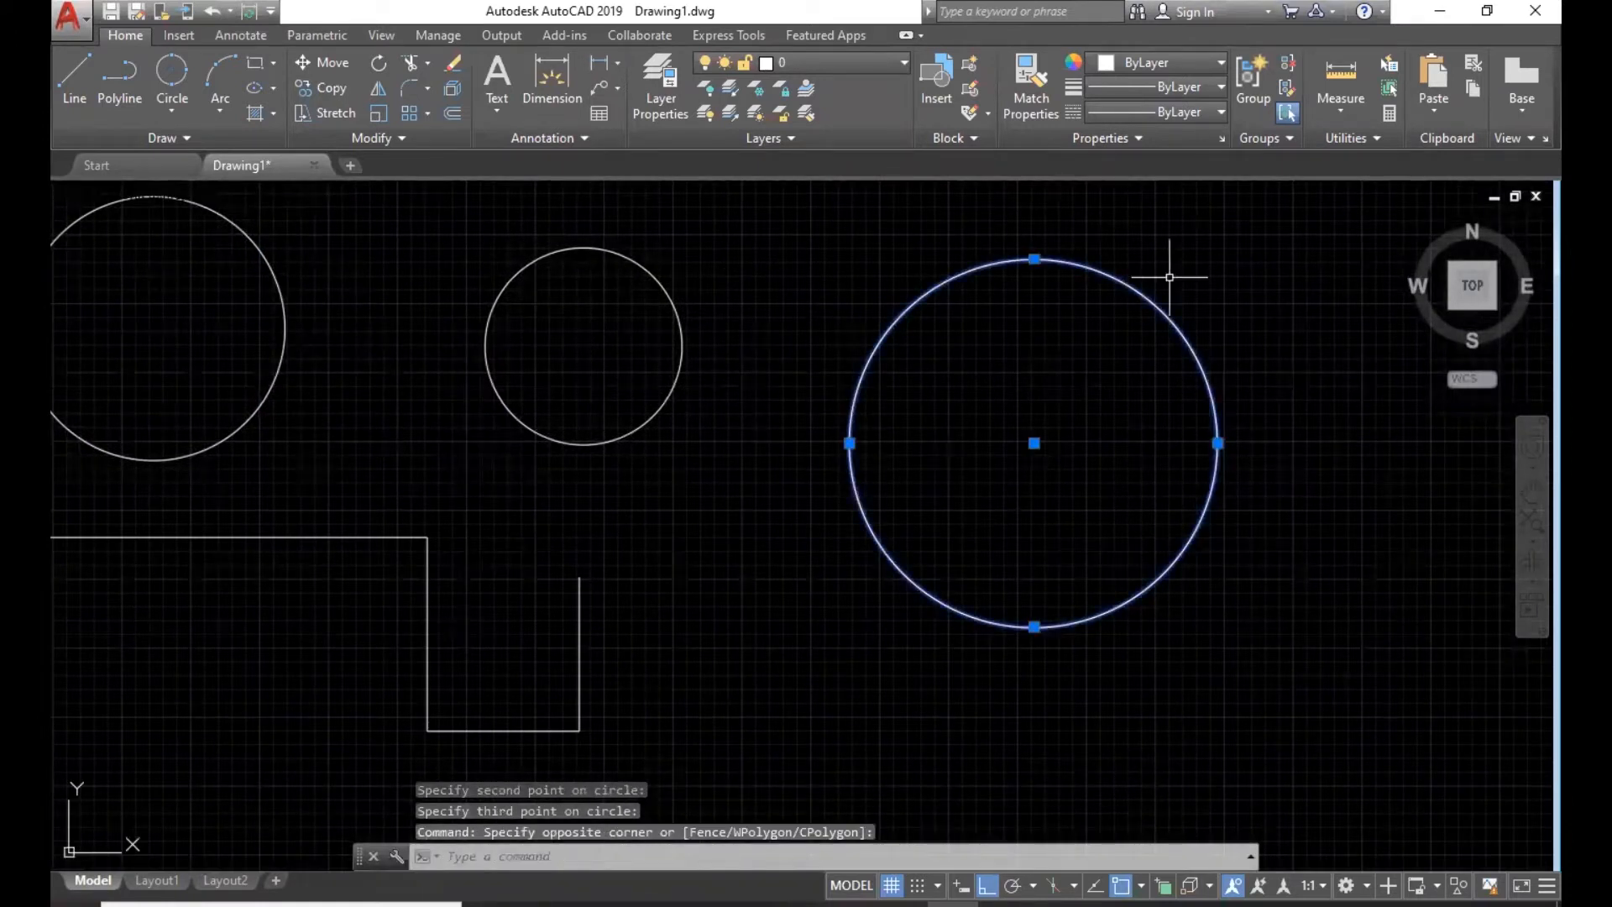
# - Erase the three circles and the connected lines together
pyautogui.click(174, 109)
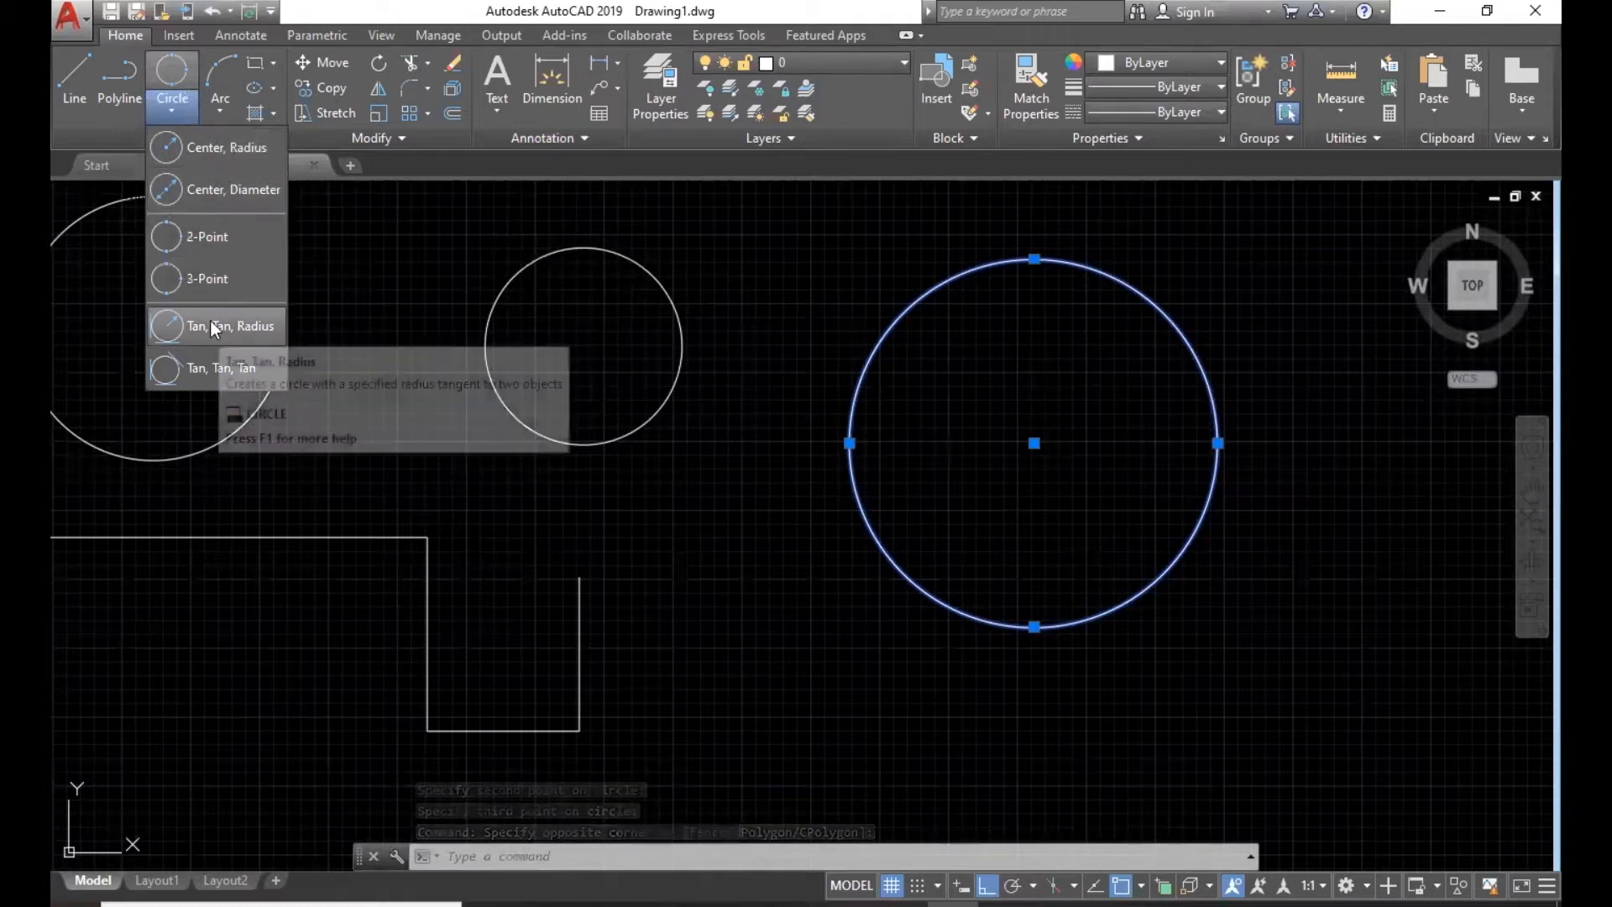
pyautogui.scroll(-4, 991, 390)
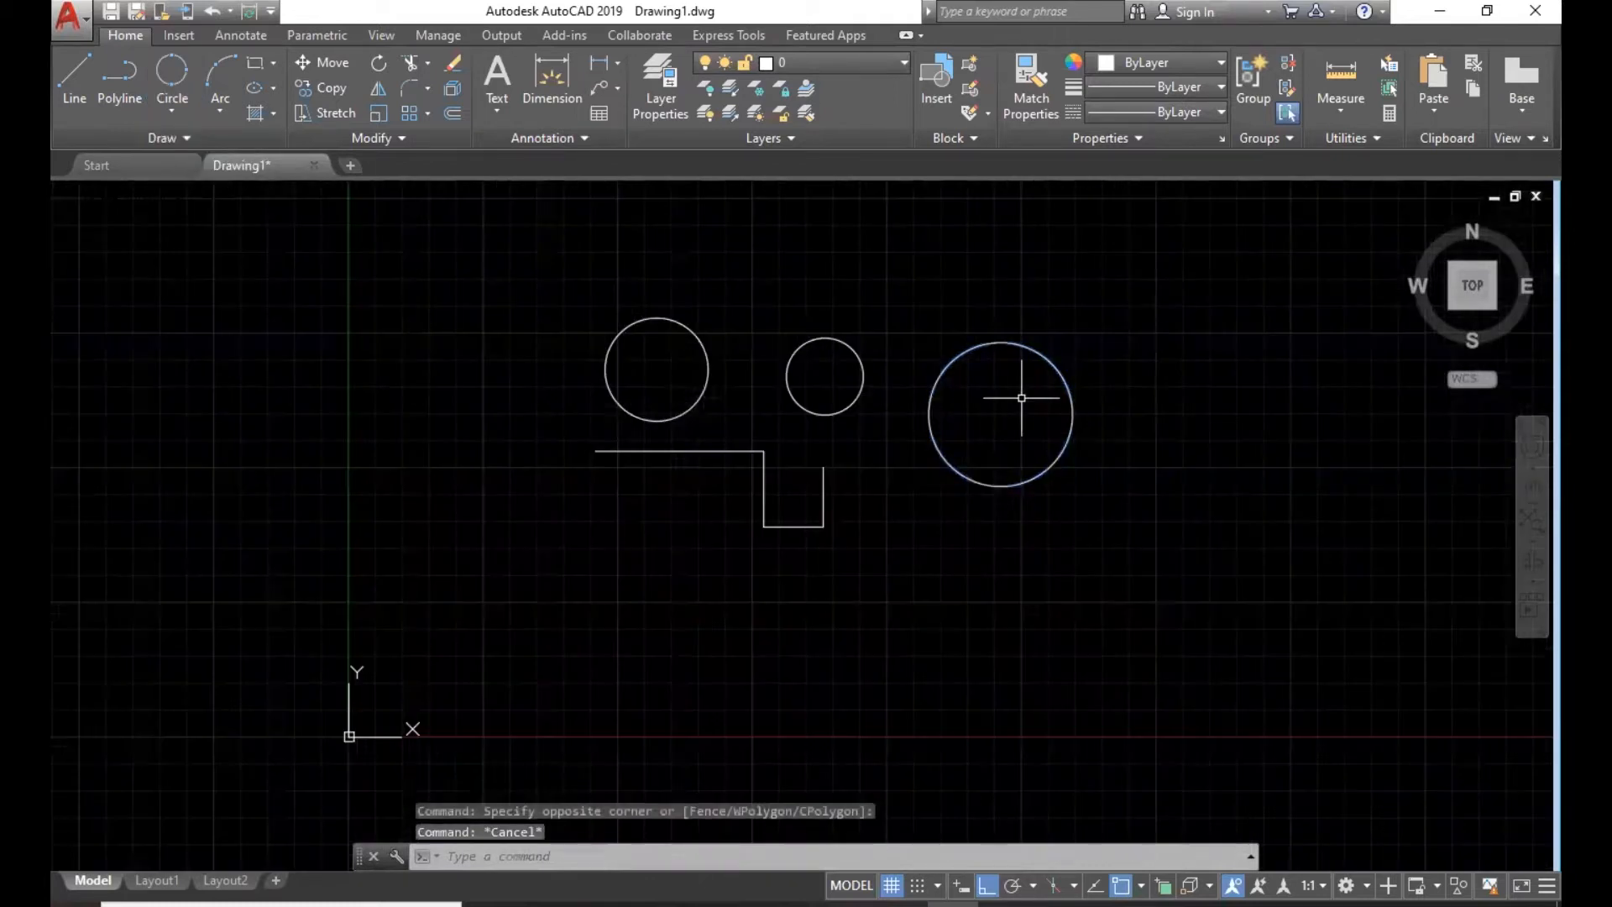
pyautogui.click(1151, 331)
pyautogui.click(597, 619)
pyautogui.press('Delete')
# - Draw a descending staircase with the Polyline tool, using six alternating horizontal and vertical segments
pyautogui.click(195, 109)
pyautogui.click(201, 150)
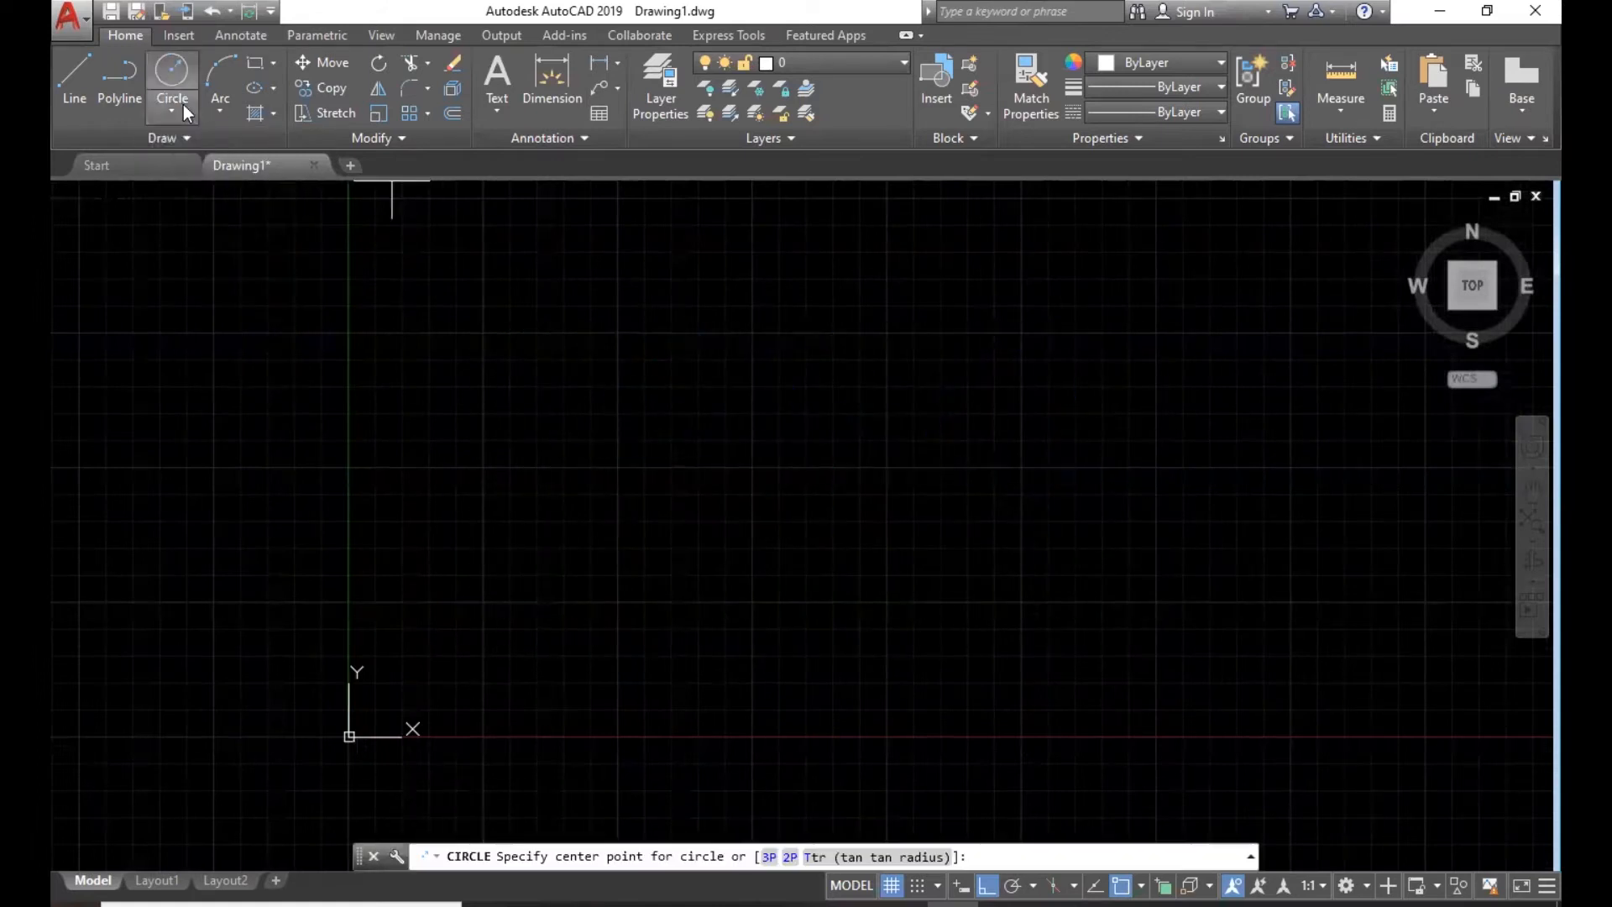
pyautogui.click(126, 84)
pyautogui.scroll(2, 580, 389)
pyautogui.click(462, 362)
pyautogui.click(588, 363)
pyautogui.click(587, 471)
pyautogui.click(707, 471)
pyautogui.click(707, 559)
pyautogui.click(889, 559)
pyautogui.click(889, 643)
pyautogui.press('Escape')
# - Select the staircase polyline through one of its segments to inspect it as an object, and deselect it
pyautogui.click(958, 630)
pyautogui.click(835, 580)
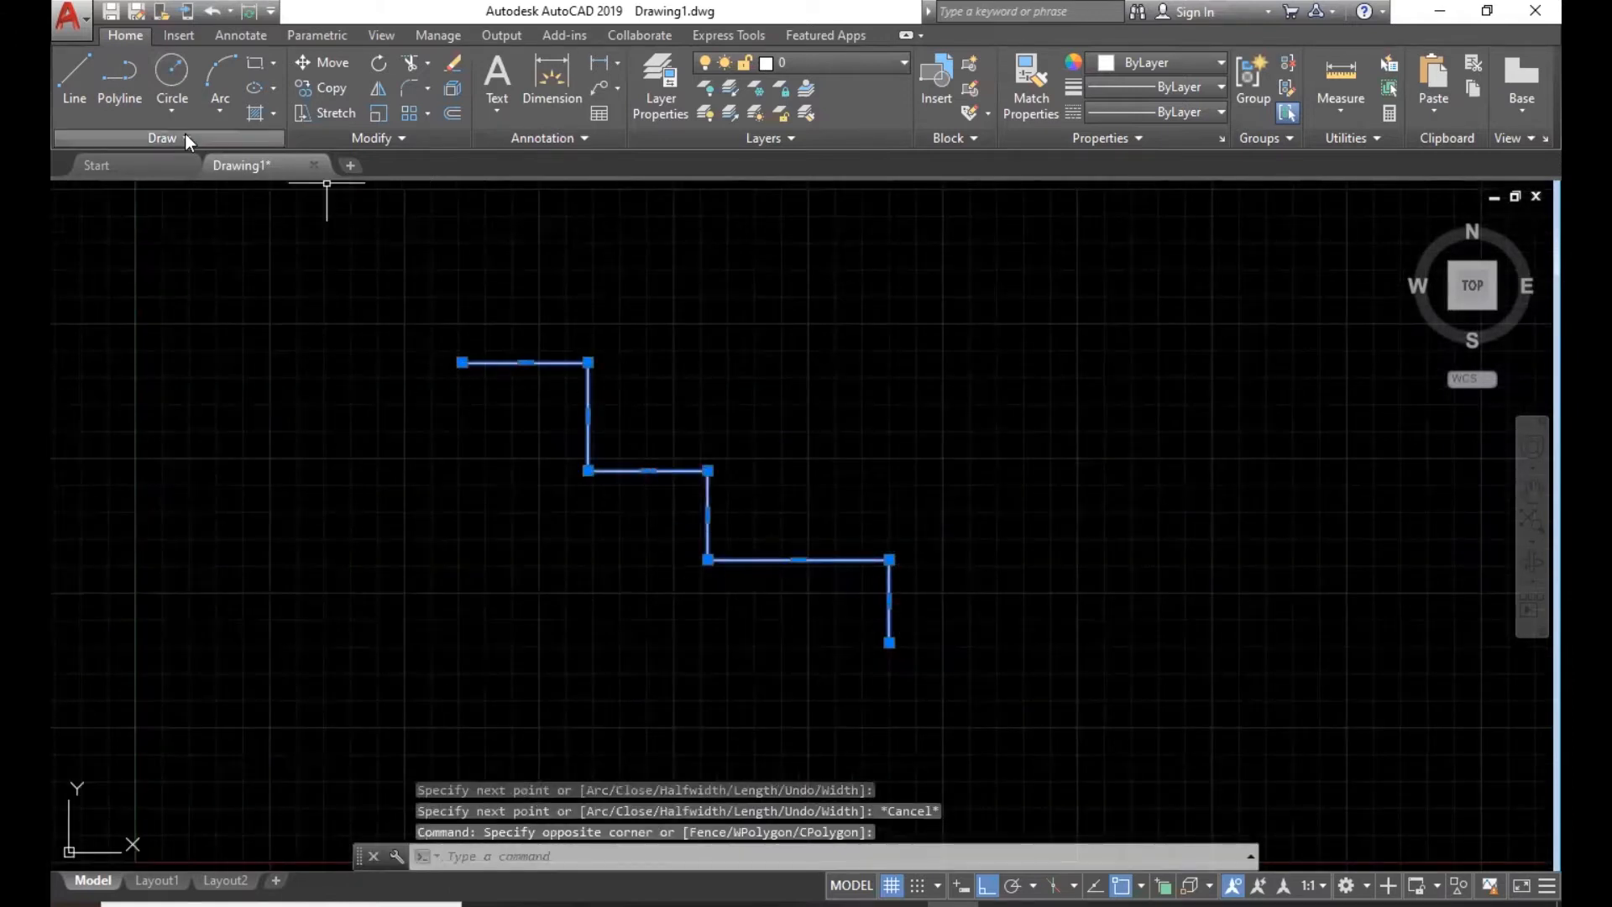
pyautogui.press('Escape')
# - Draw a second six-segment staircase with the Line tool, right of the polyline, starting with a horizontal segment about 17.5 units long
pyautogui.click(97, 83)
pyautogui.click(82, 73)
pyautogui.moveTo(840, 337); pyautogui.dragTo(681, 397, button='middle')
pyautogui.click(707, 308)
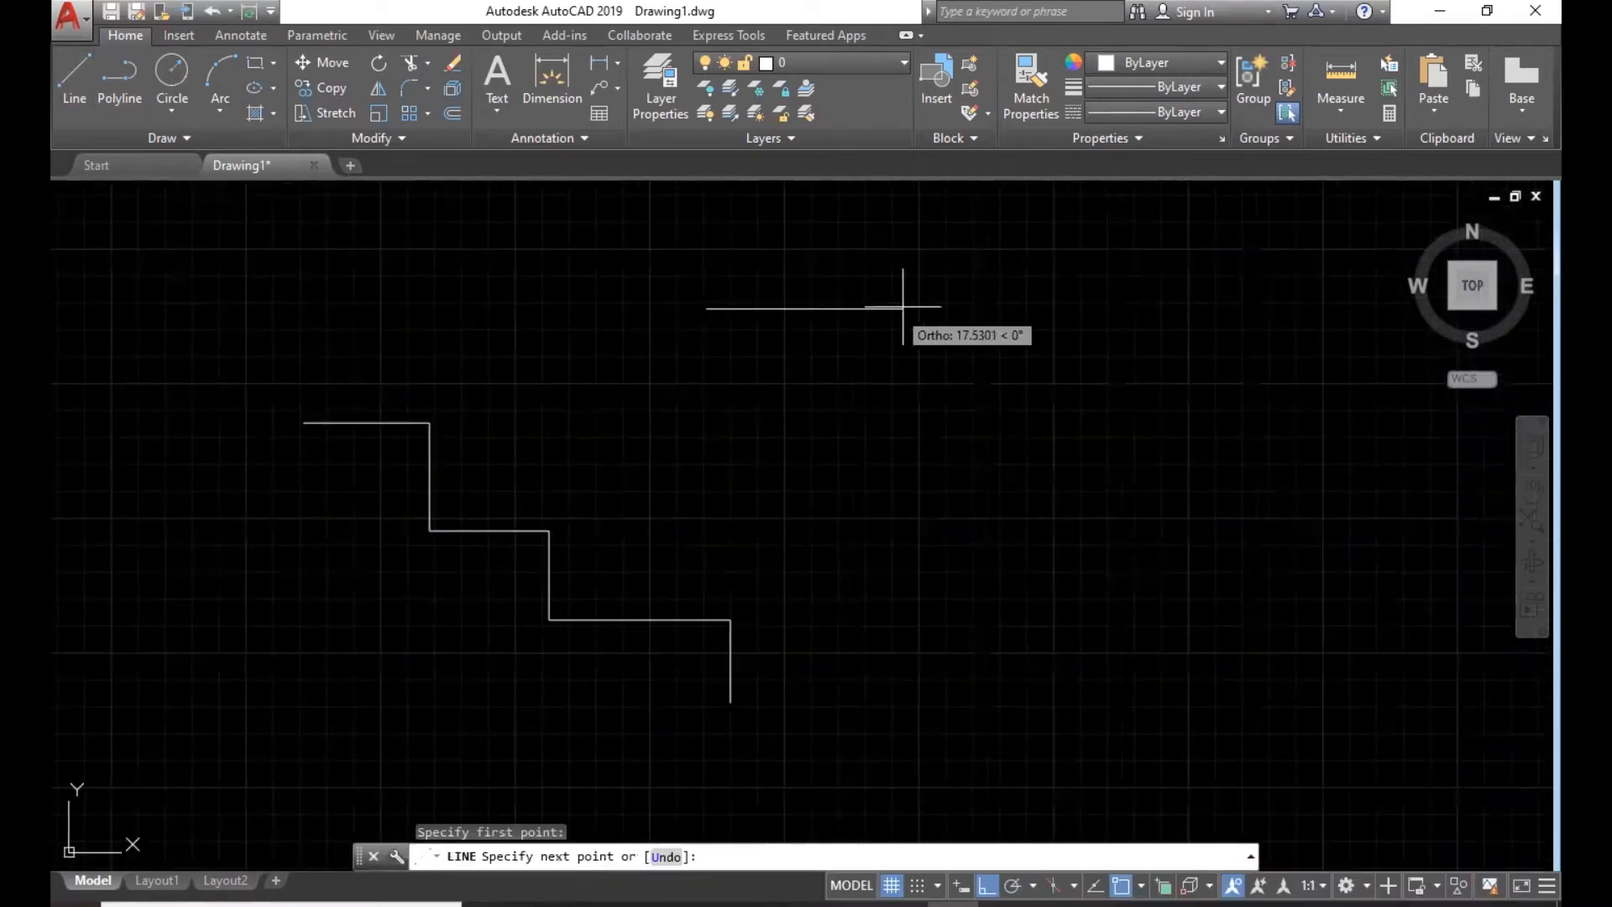
pyautogui.click(902, 309)
pyautogui.click(903, 401)
pyautogui.click(1022, 400)
pyautogui.click(1022, 490)
pyautogui.click(1182, 490)
pyautogui.click(1182, 597)
pyautogui.press('Escape')
# - Select segments of the Line-tool staircase one after another to check whether they are separate objects, clearing the selection each time
pyautogui.click(1223, 534)
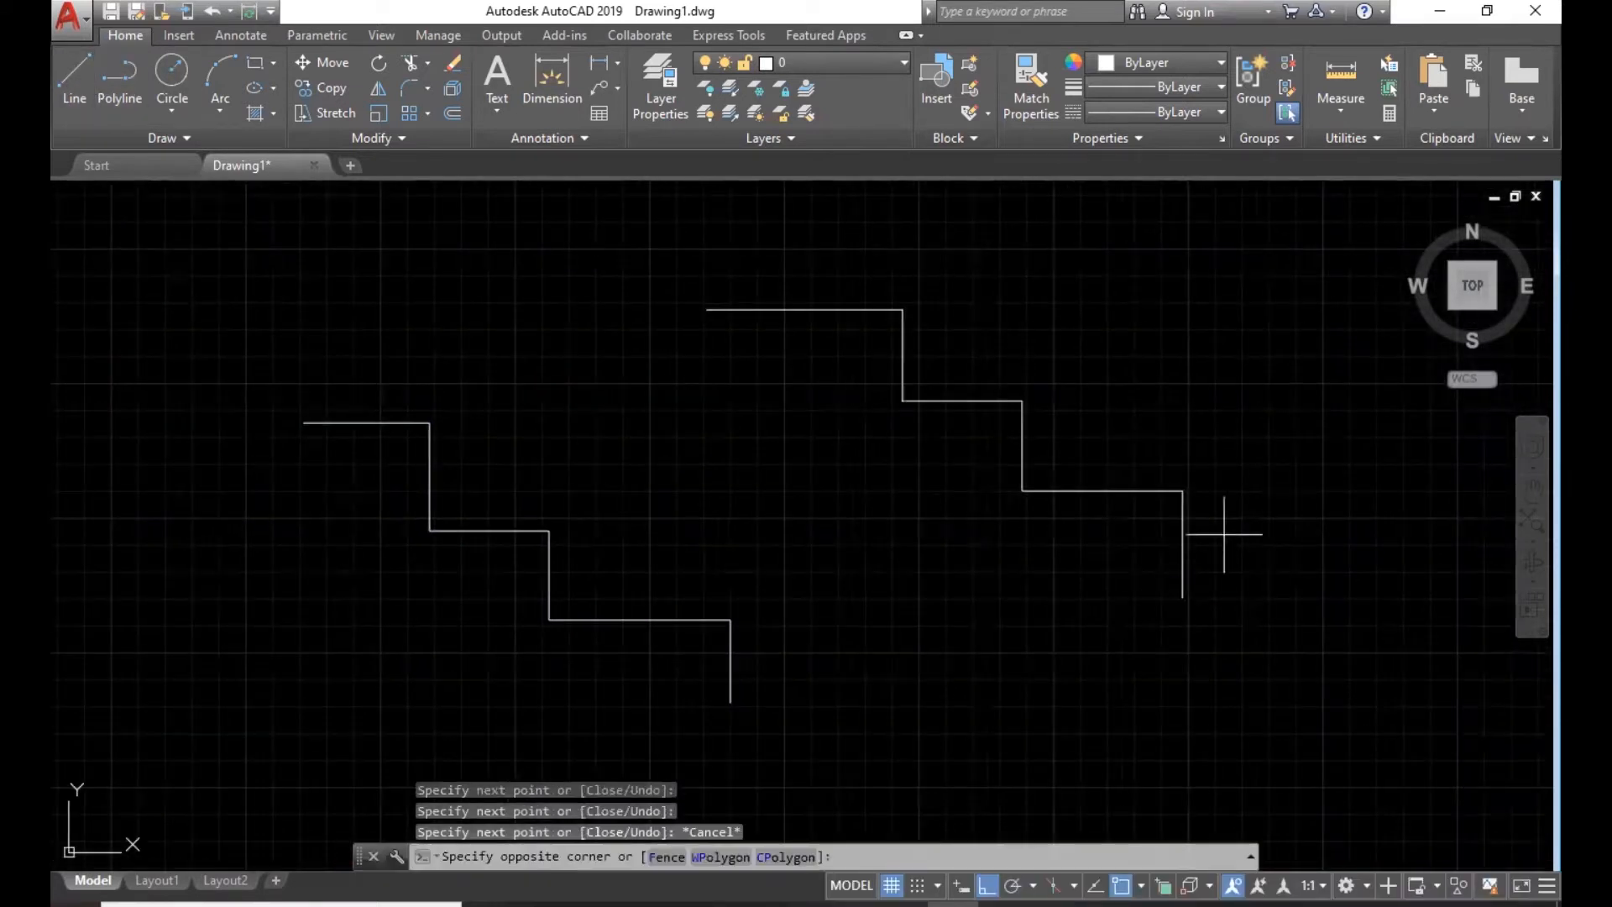
pyautogui.click(1149, 546)
pyautogui.press('Escape')
pyautogui.click(1105, 437)
pyautogui.click(1093, 550)
pyautogui.press('Escape')
pyautogui.click(1055, 457)
pyautogui.click(962, 468)
pyautogui.press('Escape')
pyautogui.press('Escape')
# - Select the polyline staircase for comparison with the separate lines, view it closely, and clear the selection
pyautogui.click(479, 378)
pyautogui.click(368, 476)
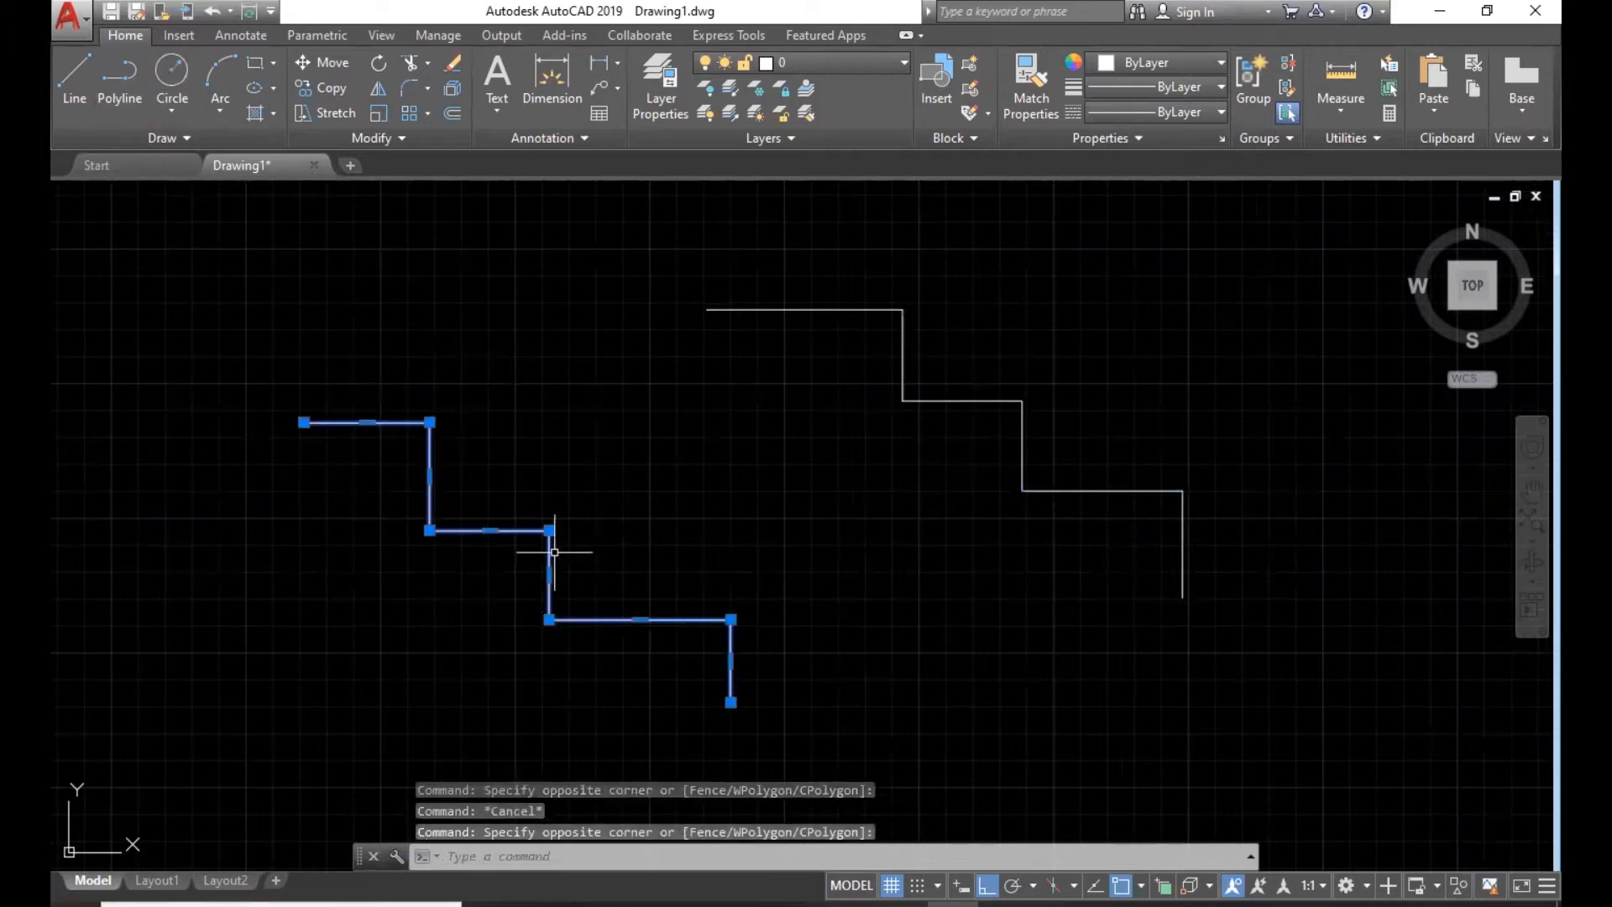
pyautogui.scroll(2, 634, 526)
pyautogui.moveTo(623, 529); pyautogui.dragTo(1137, 496, button='middle')
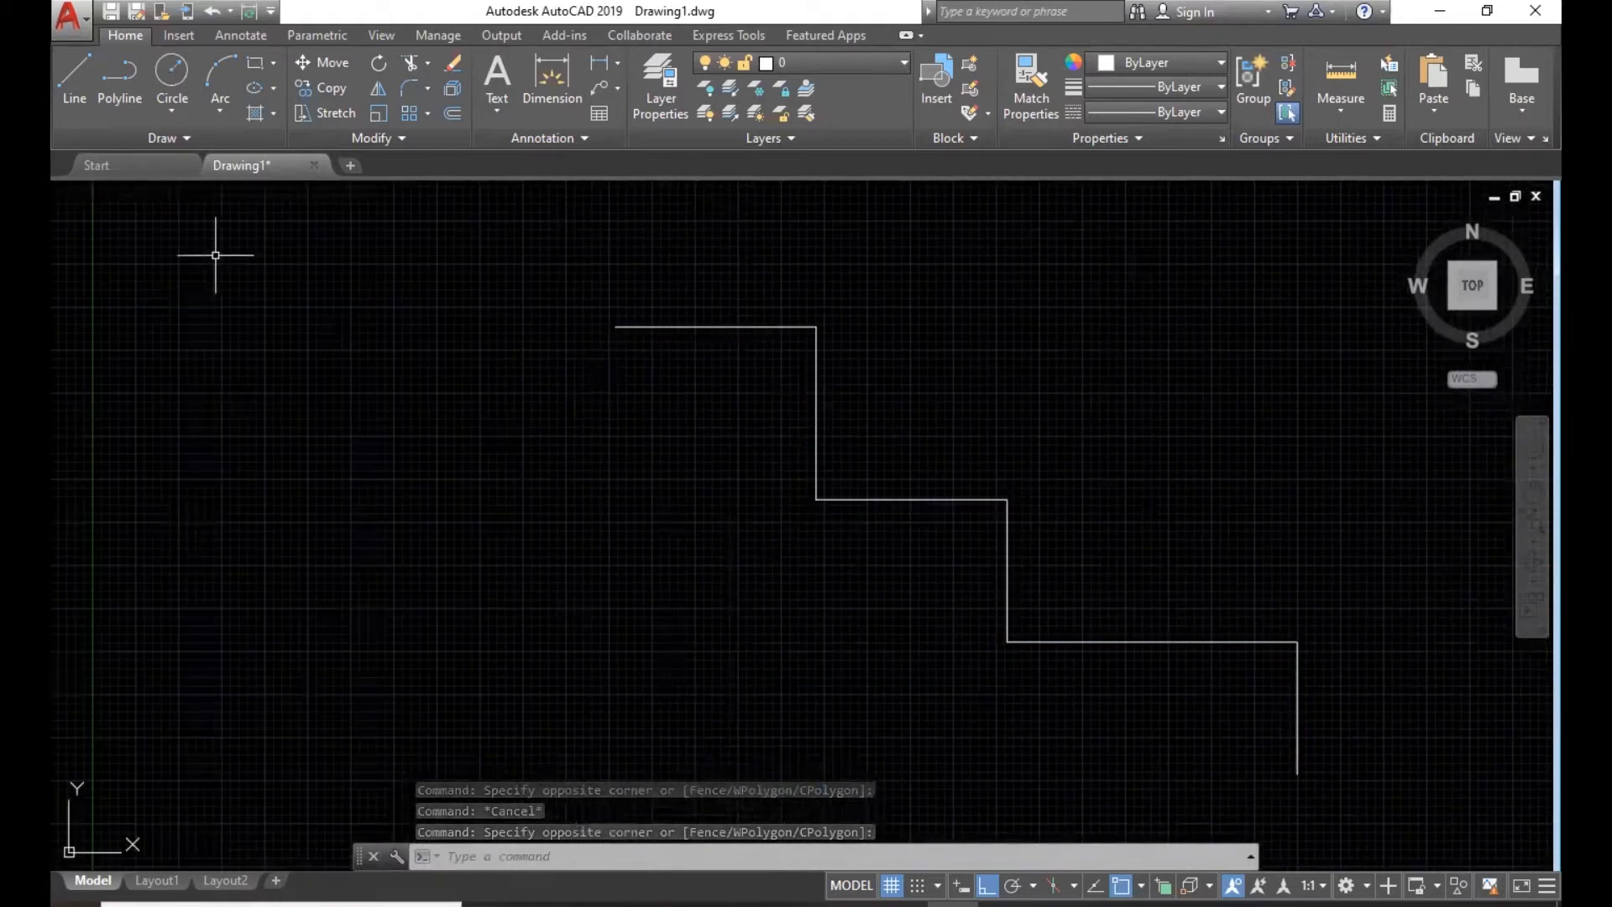
pyautogui.press('Escape')
# - Start a polyline with a horizontal and a downward segment, and continue it with two opposite semicircular arcs, the first about 8.3 units wide
pyautogui.click(126, 88)
pyautogui.moveTo(467, 497); pyautogui.dragTo(916, 343, button='middle')
pyautogui.click(592, 360)
pyautogui.click(786, 359)
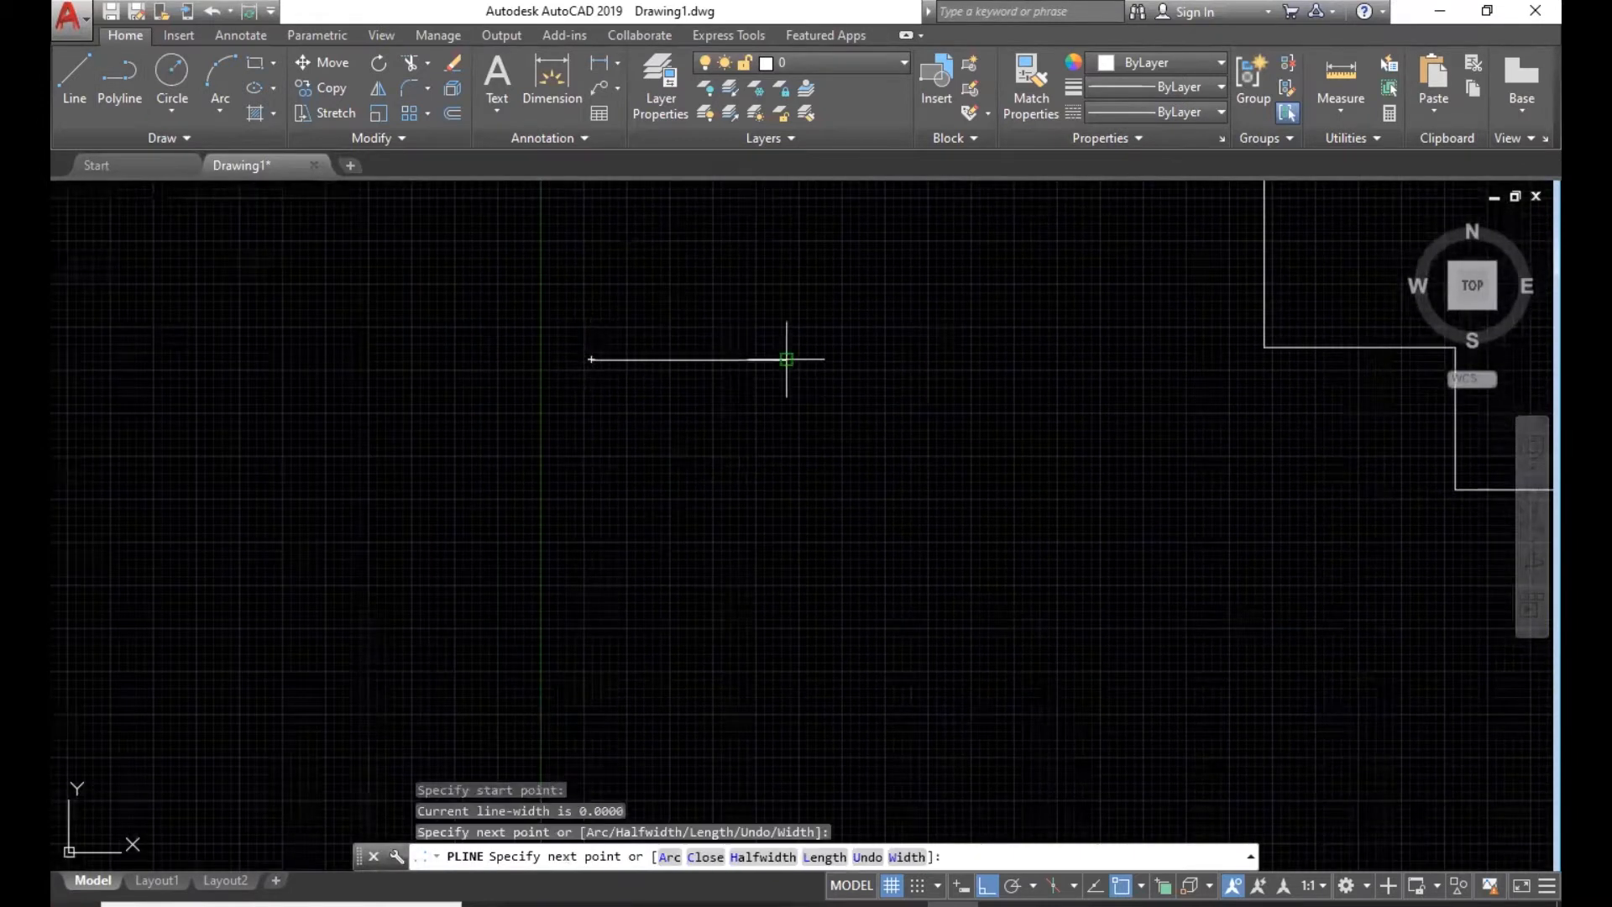
pyautogui.click(786, 458)
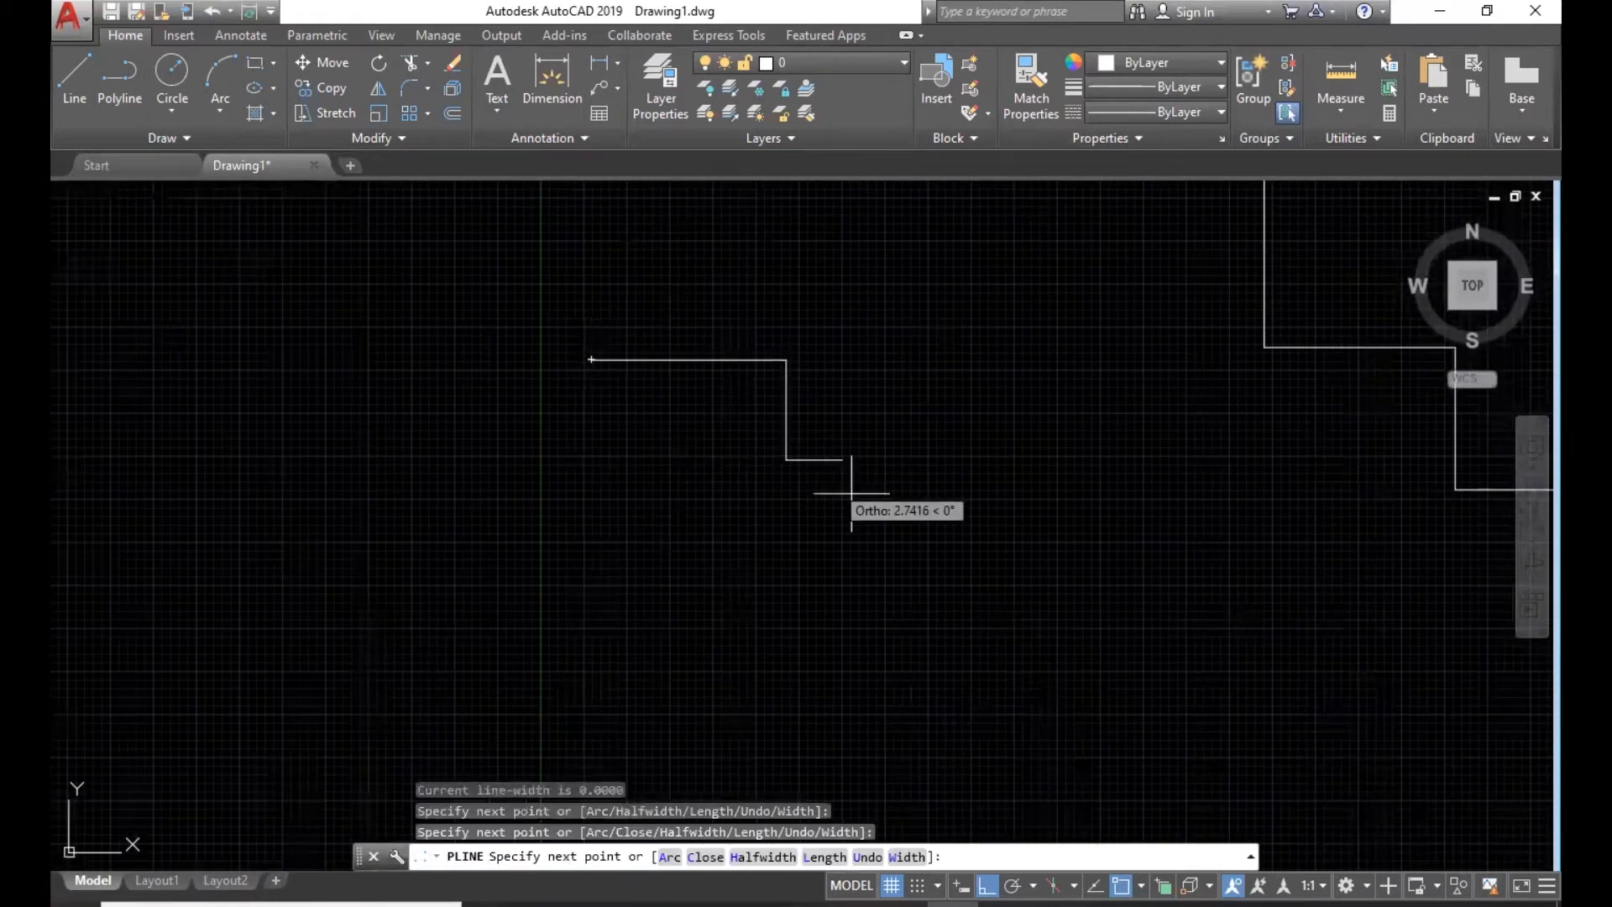
pyautogui.click(669, 857)
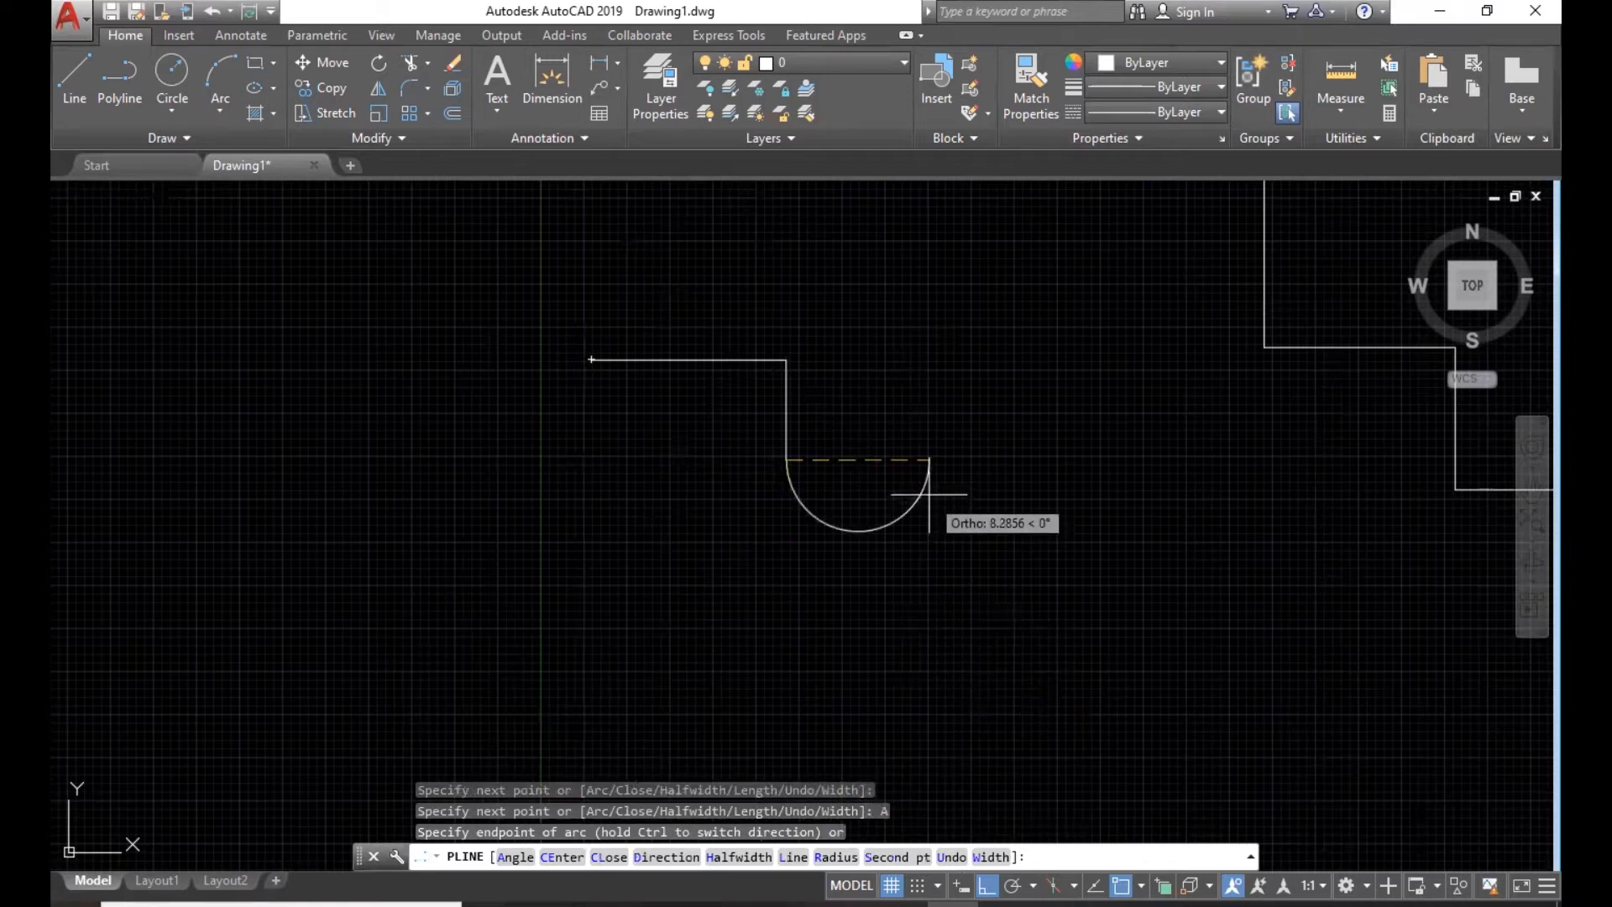
pyautogui.click(928, 496)
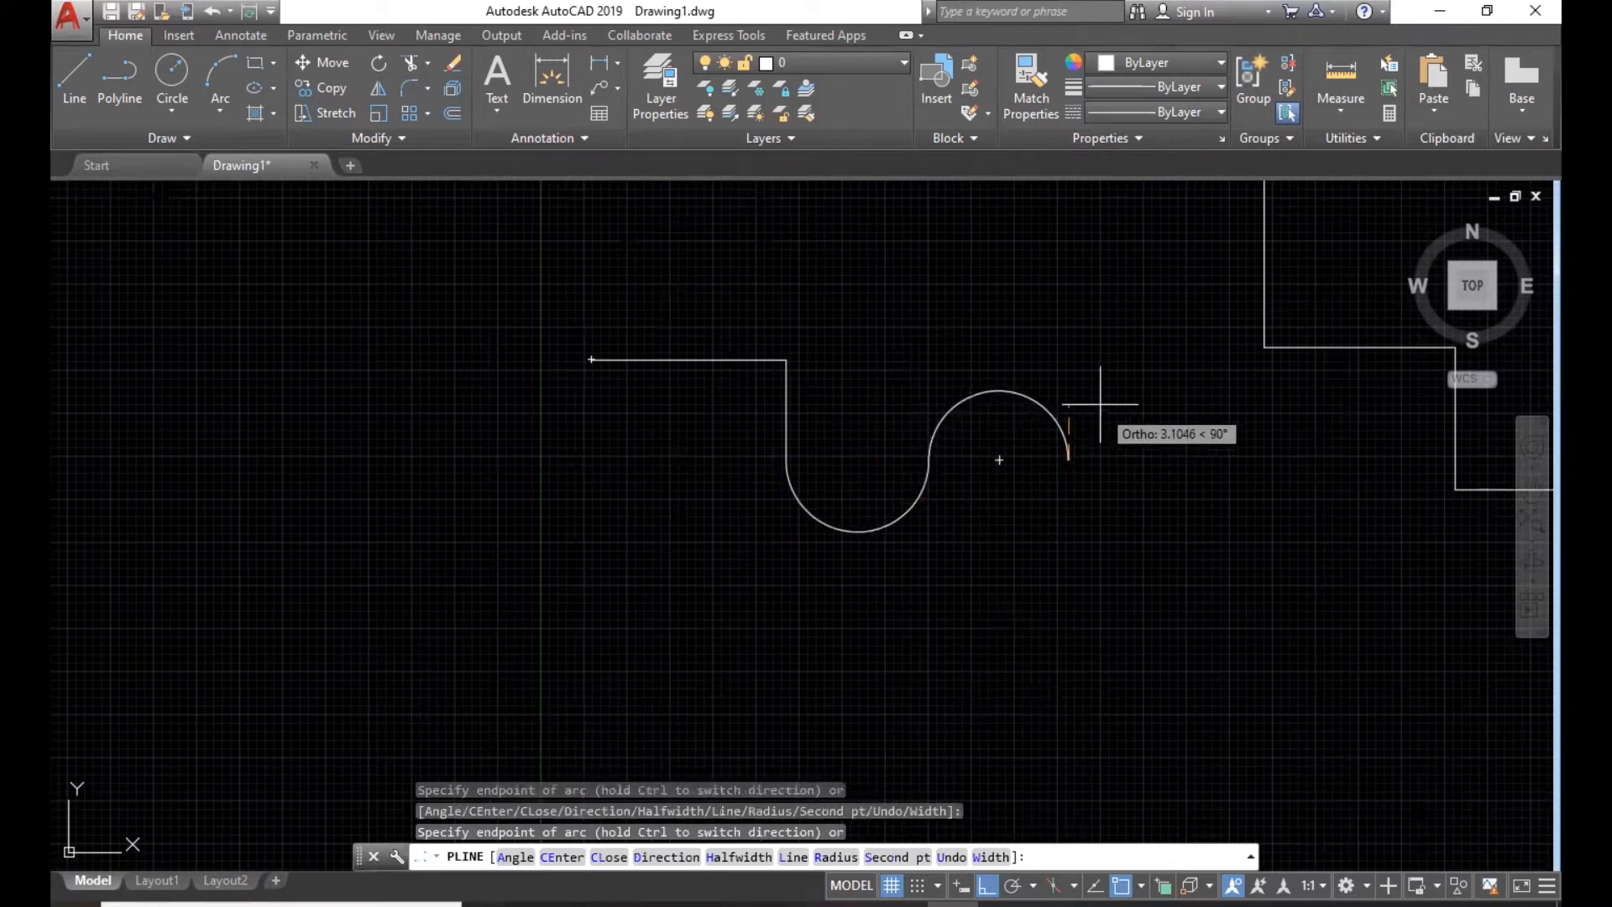
pyautogui.click(1083, 460)
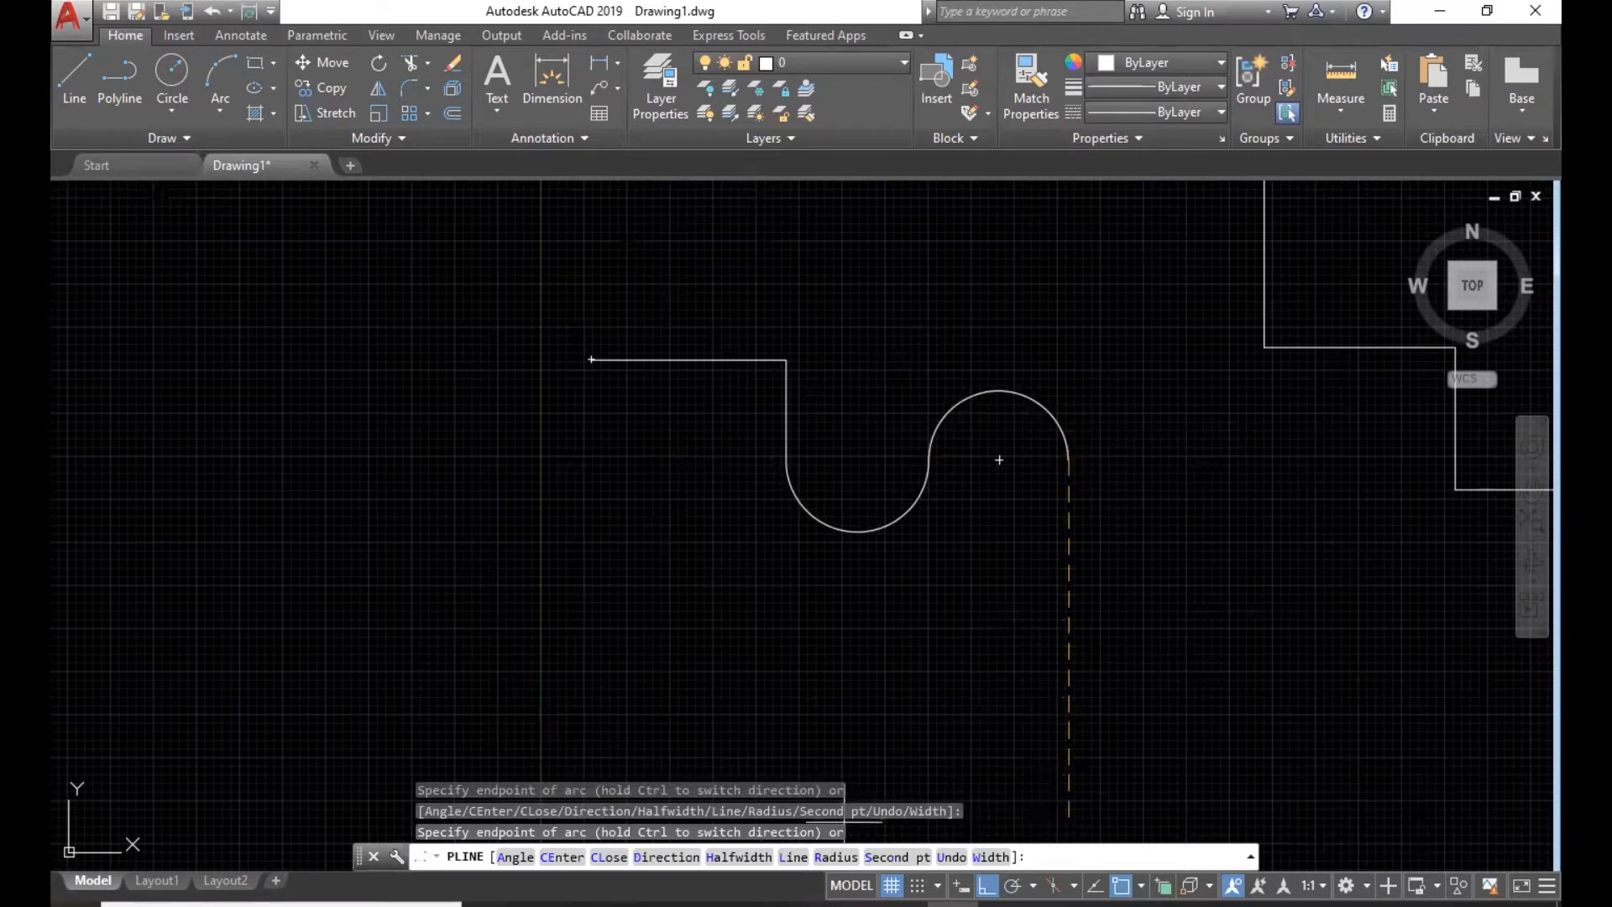
# - Switch the polyline back to straight segments, add one up, one left and one down, and close it to its start point
pyautogui.click(793, 857)
pyautogui.click(1068, 199)
pyautogui.click(771, 199)
pyautogui.click(771, 283)
pyautogui.click(840, 283)
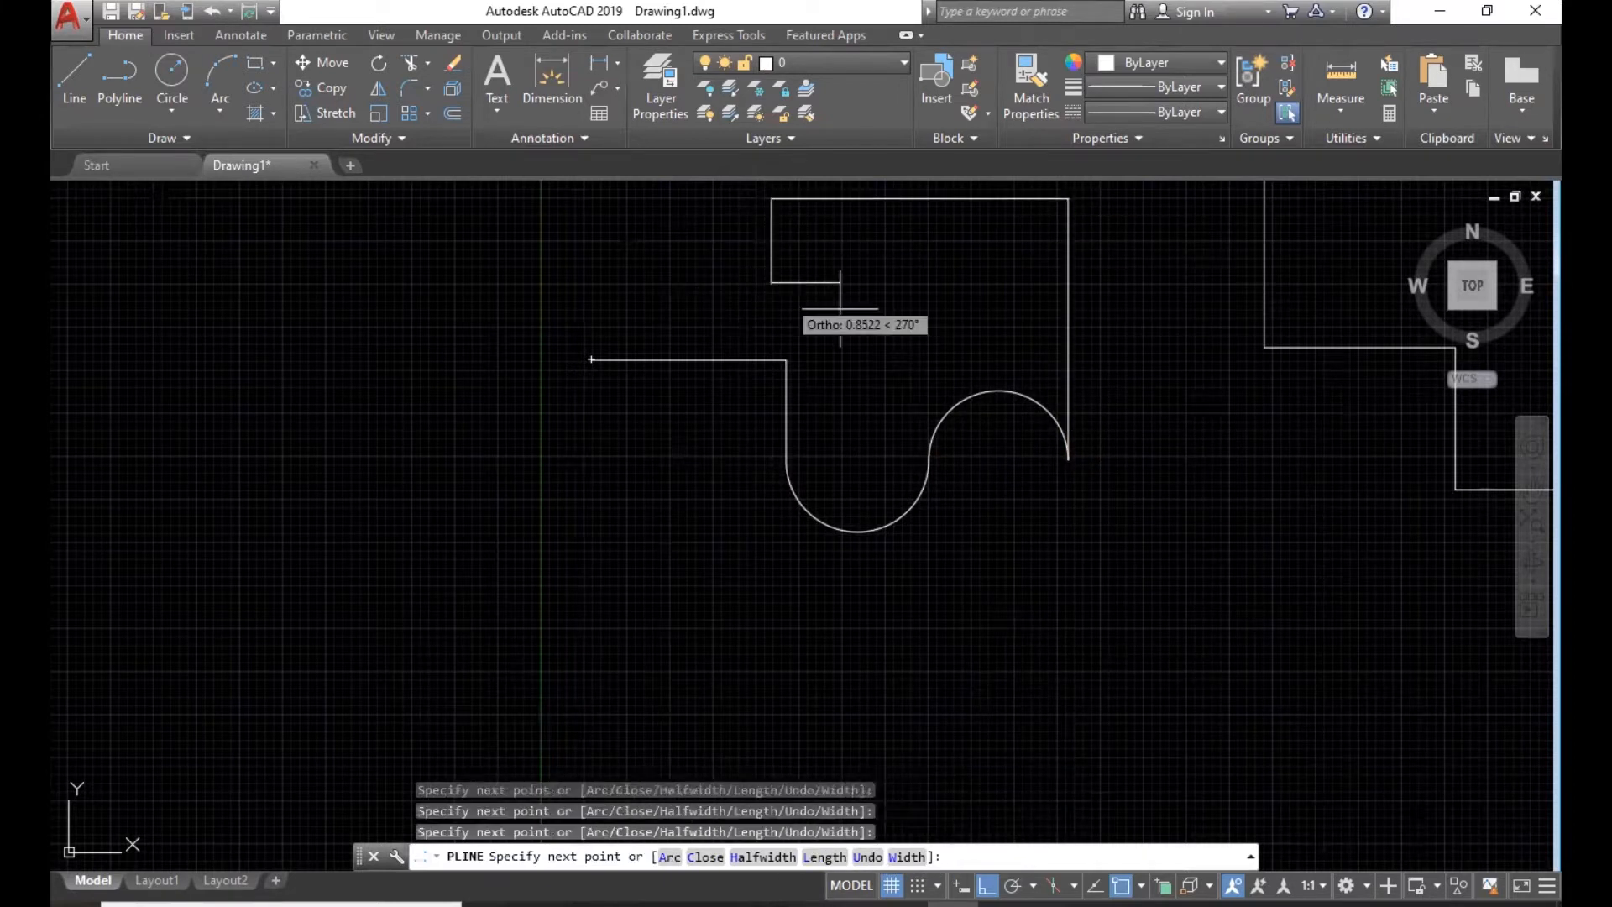
pyautogui.click(705, 856)
pyautogui.moveTo(698, 512); pyautogui.dragTo(840, 655, button='middle')
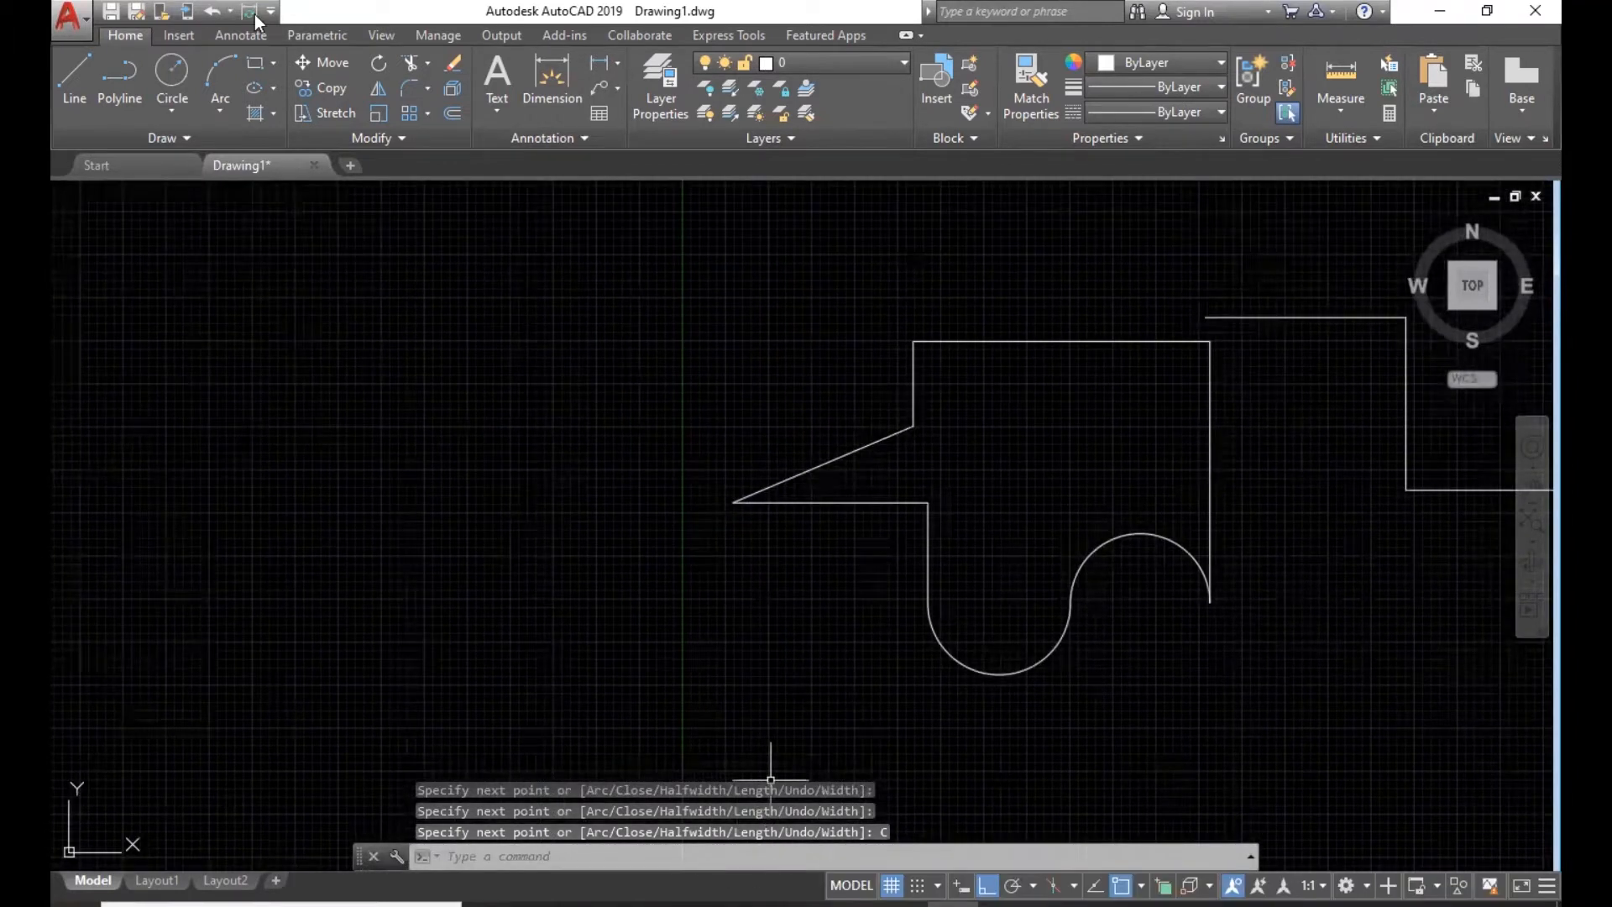
# - Start another polyline in the empty area left of the closed shape with four alternating horizontal and vertical segments
pyautogui.press('Return')
pyautogui.click(124, 343)
pyautogui.click(276, 344)
pyautogui.click(276, 458)
pyautogui.click(406, 457)
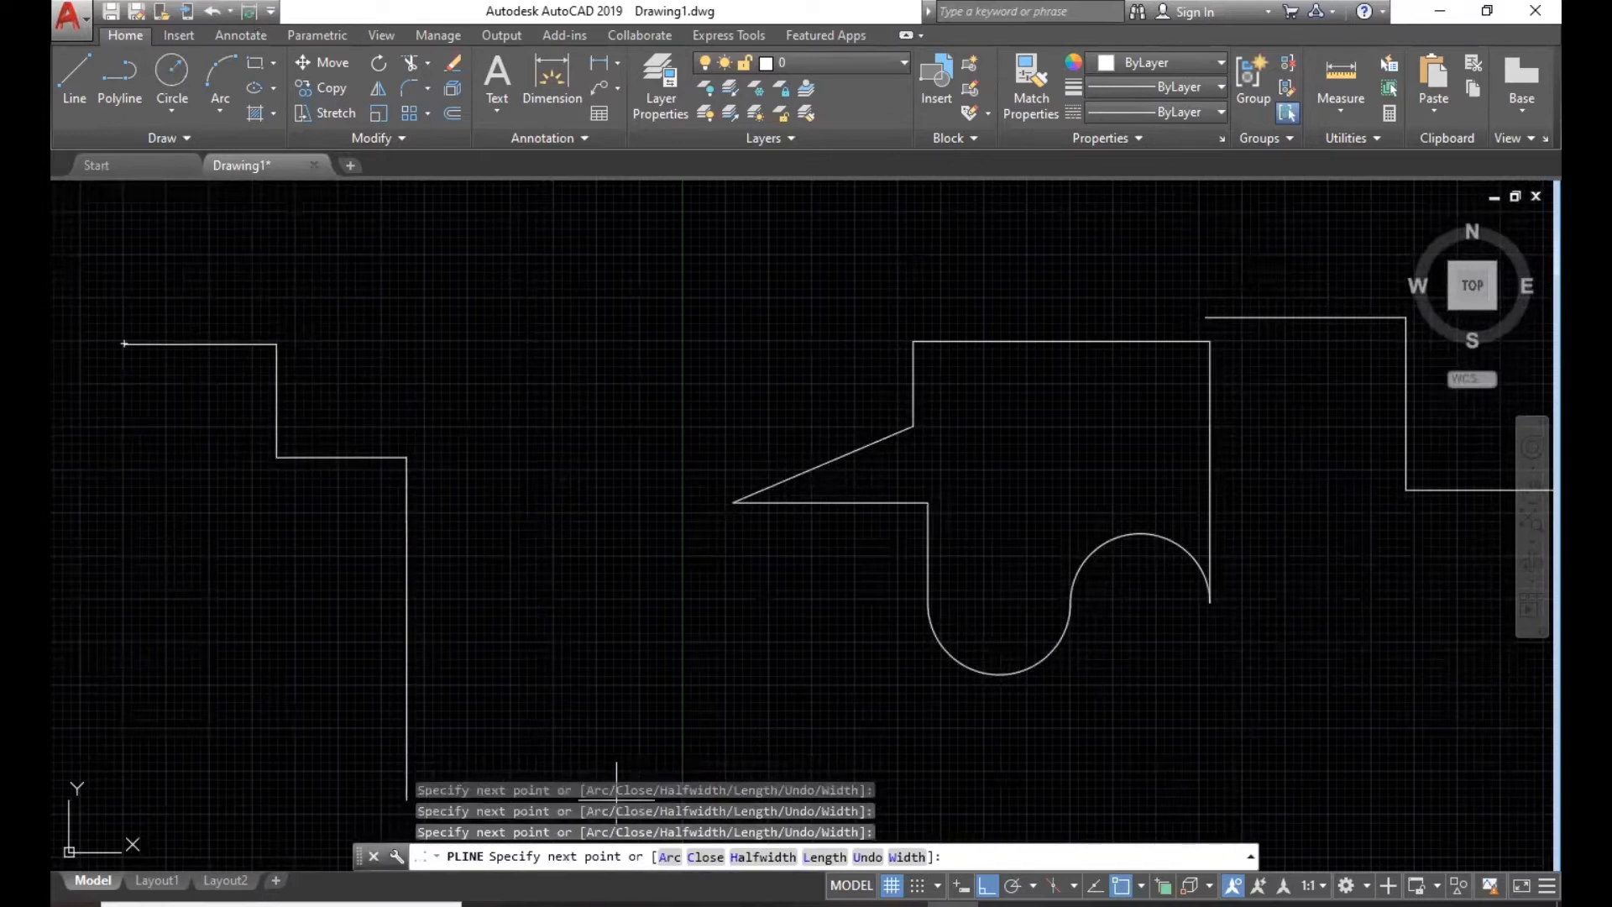
pyautogui.click(406, 521)
# - Continue the polyline in Arc mode with three arcs forming a hook, and close it with a final arc using the CLose option
pyautogui.click(677, 857)
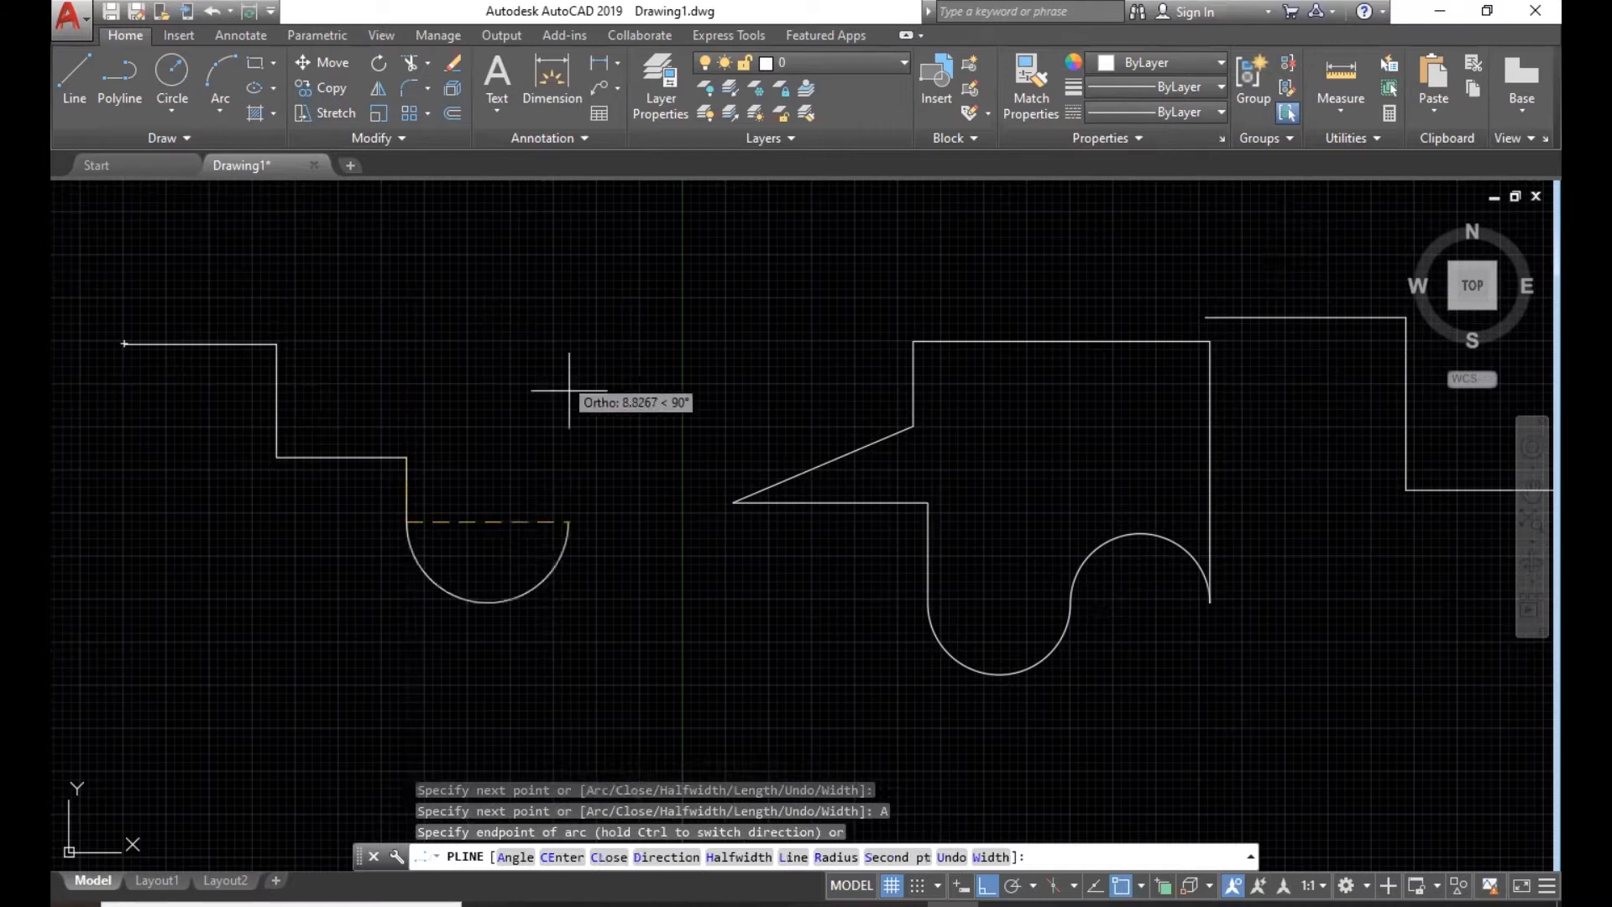
pyautogui.click(574, 522)
pyautogui.click(505, 294)
pyautogui.click(379, 261)
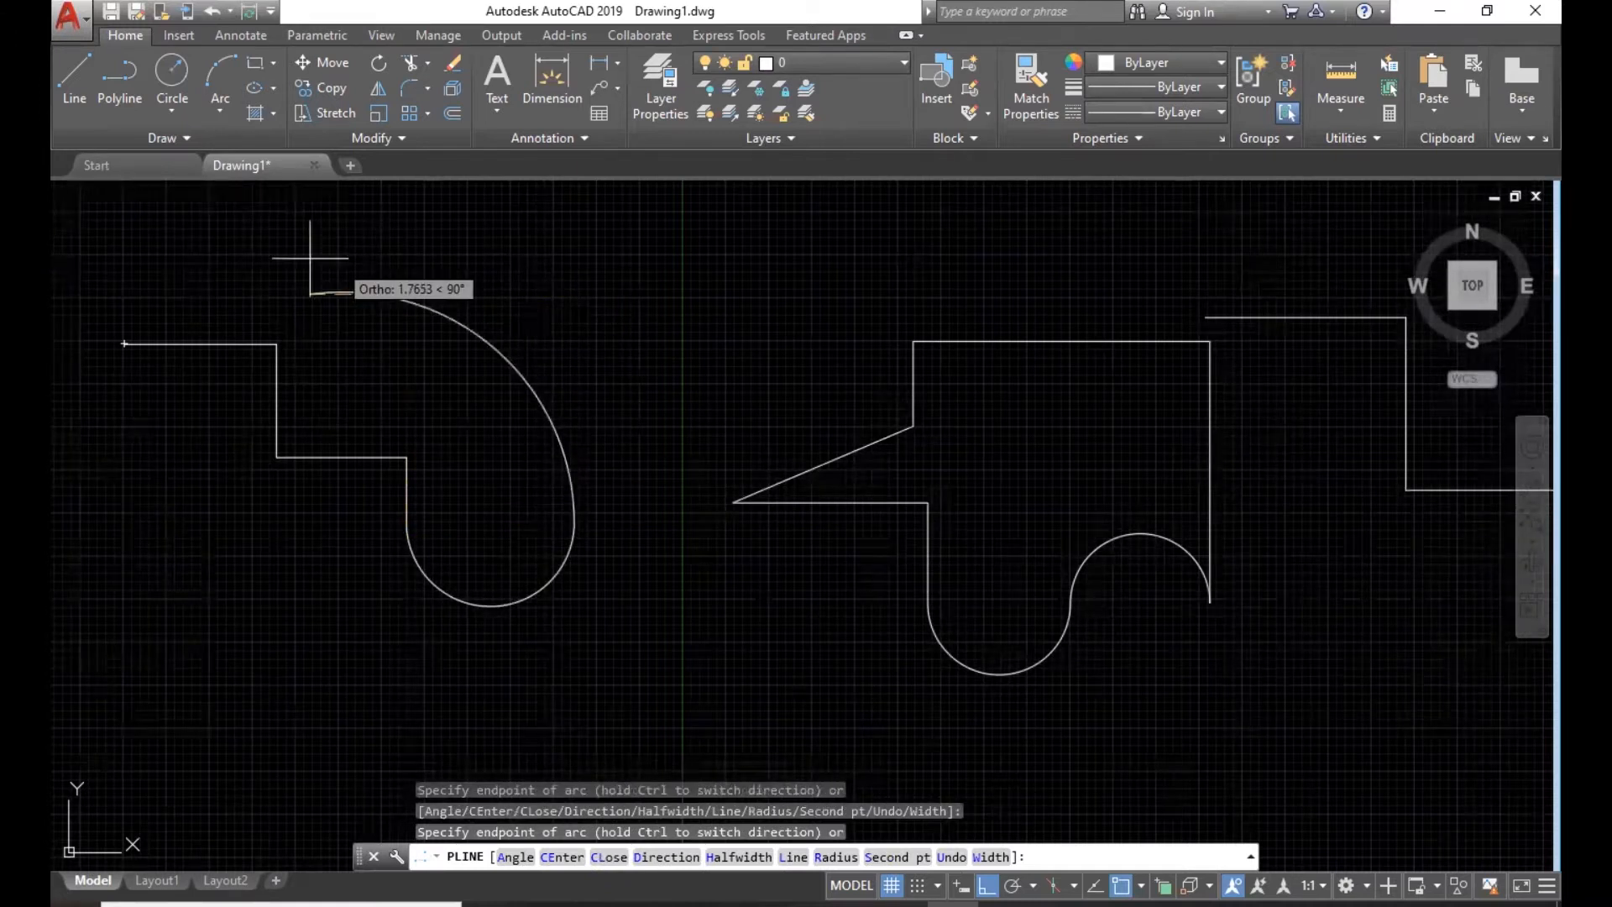
pyautogui.click(328, 222)
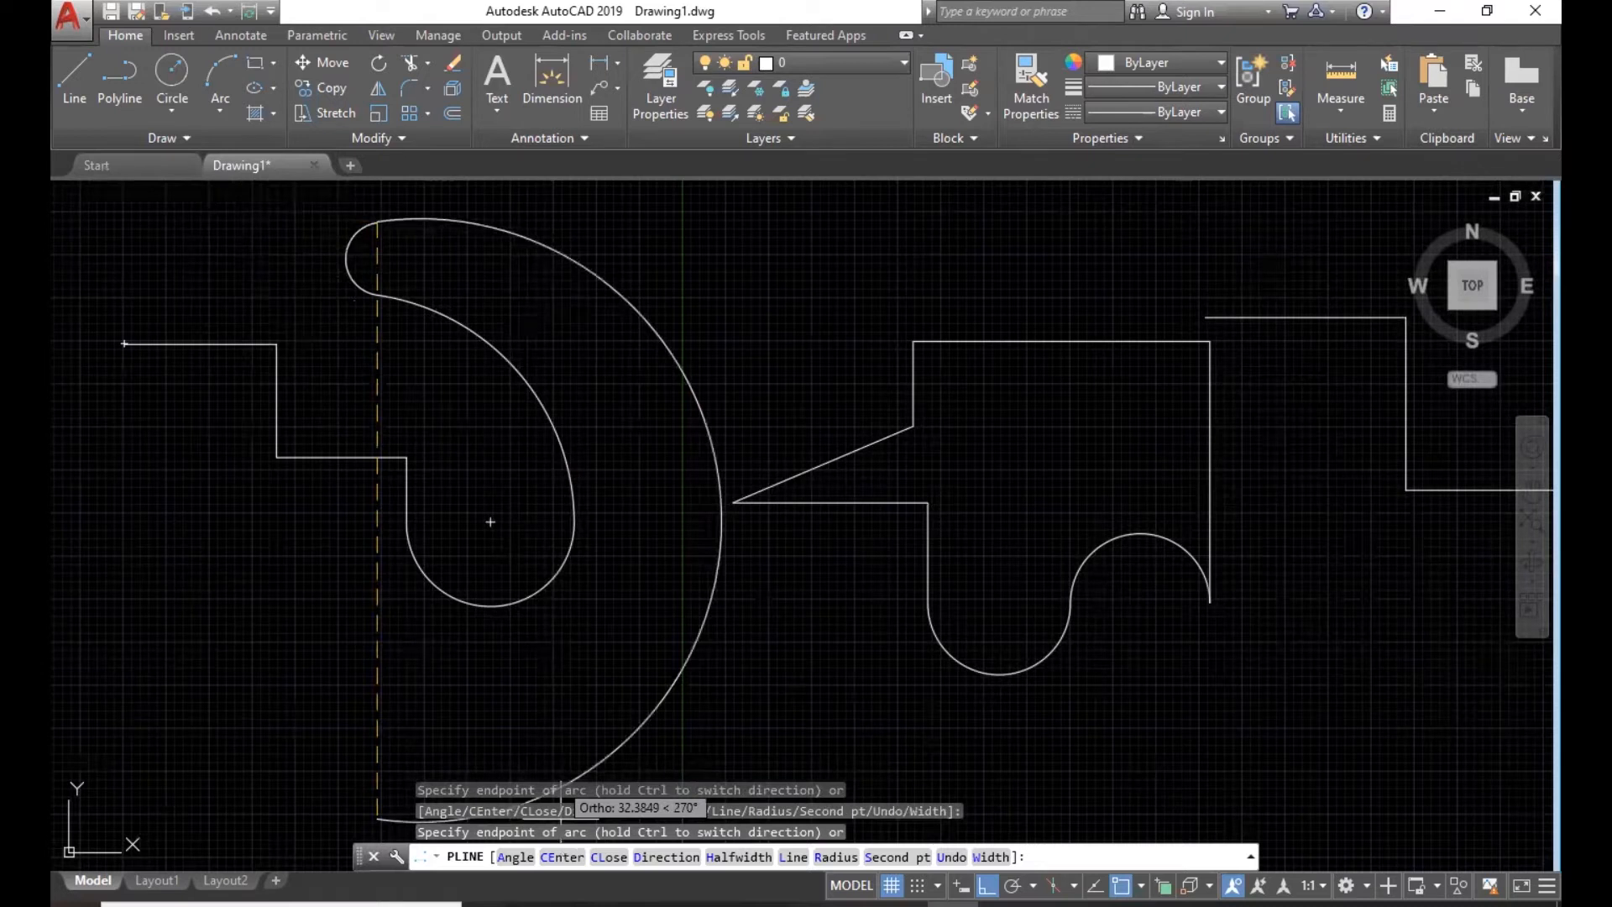
pyautogui.write('CL')
pyautogui.press('Return')
# - Erase all the polylines and lines in the drawing together
pyautogui.scroll(-6, 523, 409)
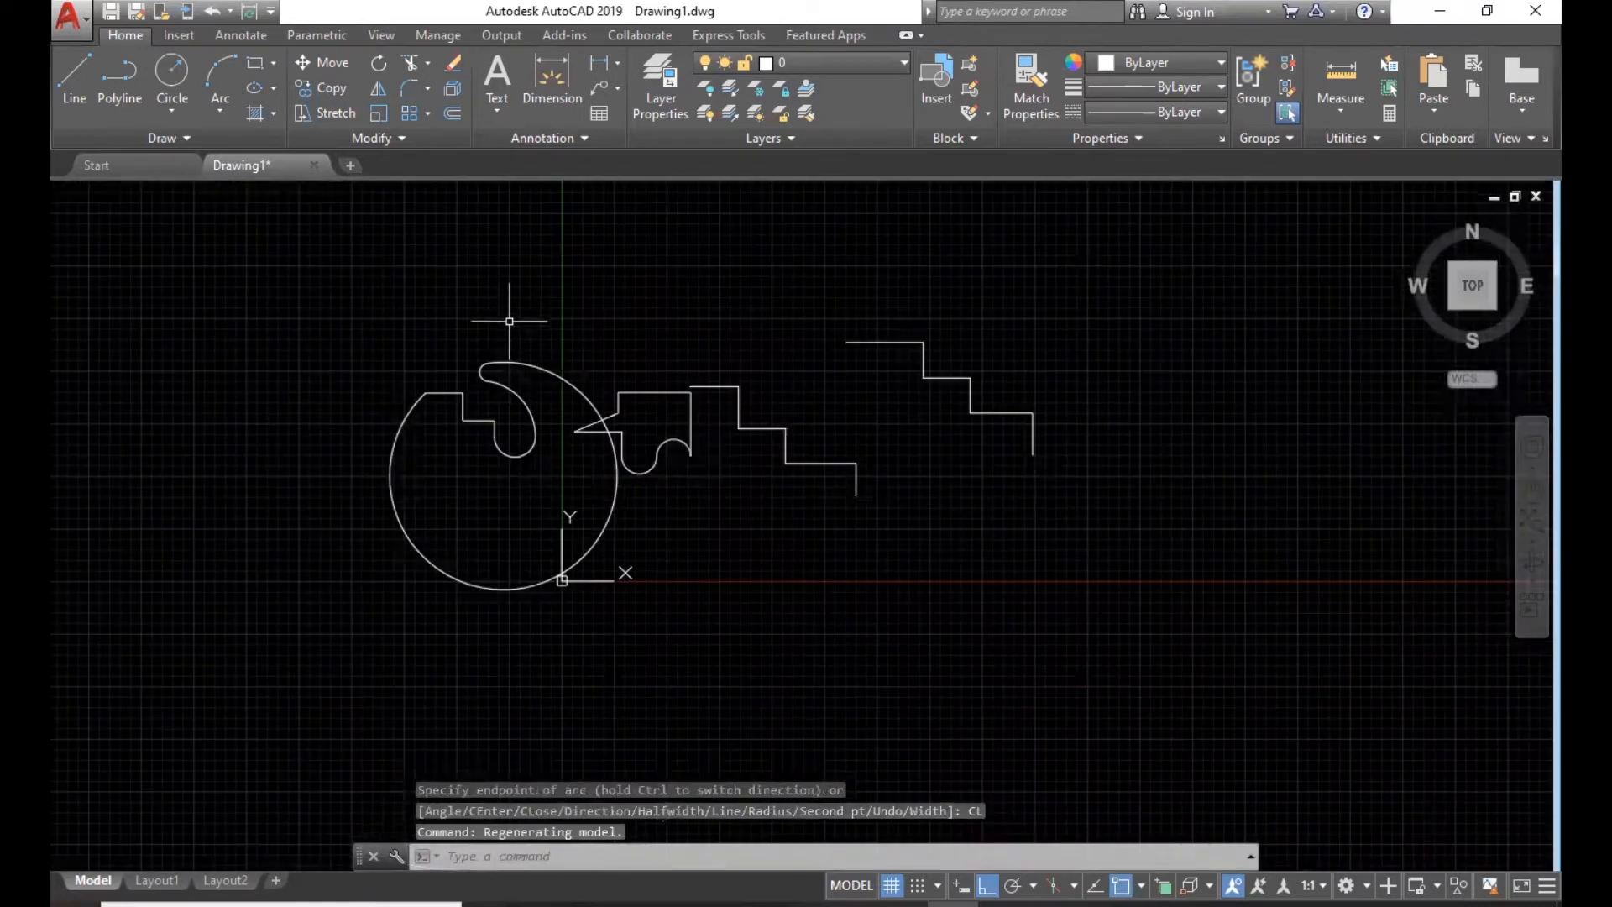
pyautogui.click(1162, 277)
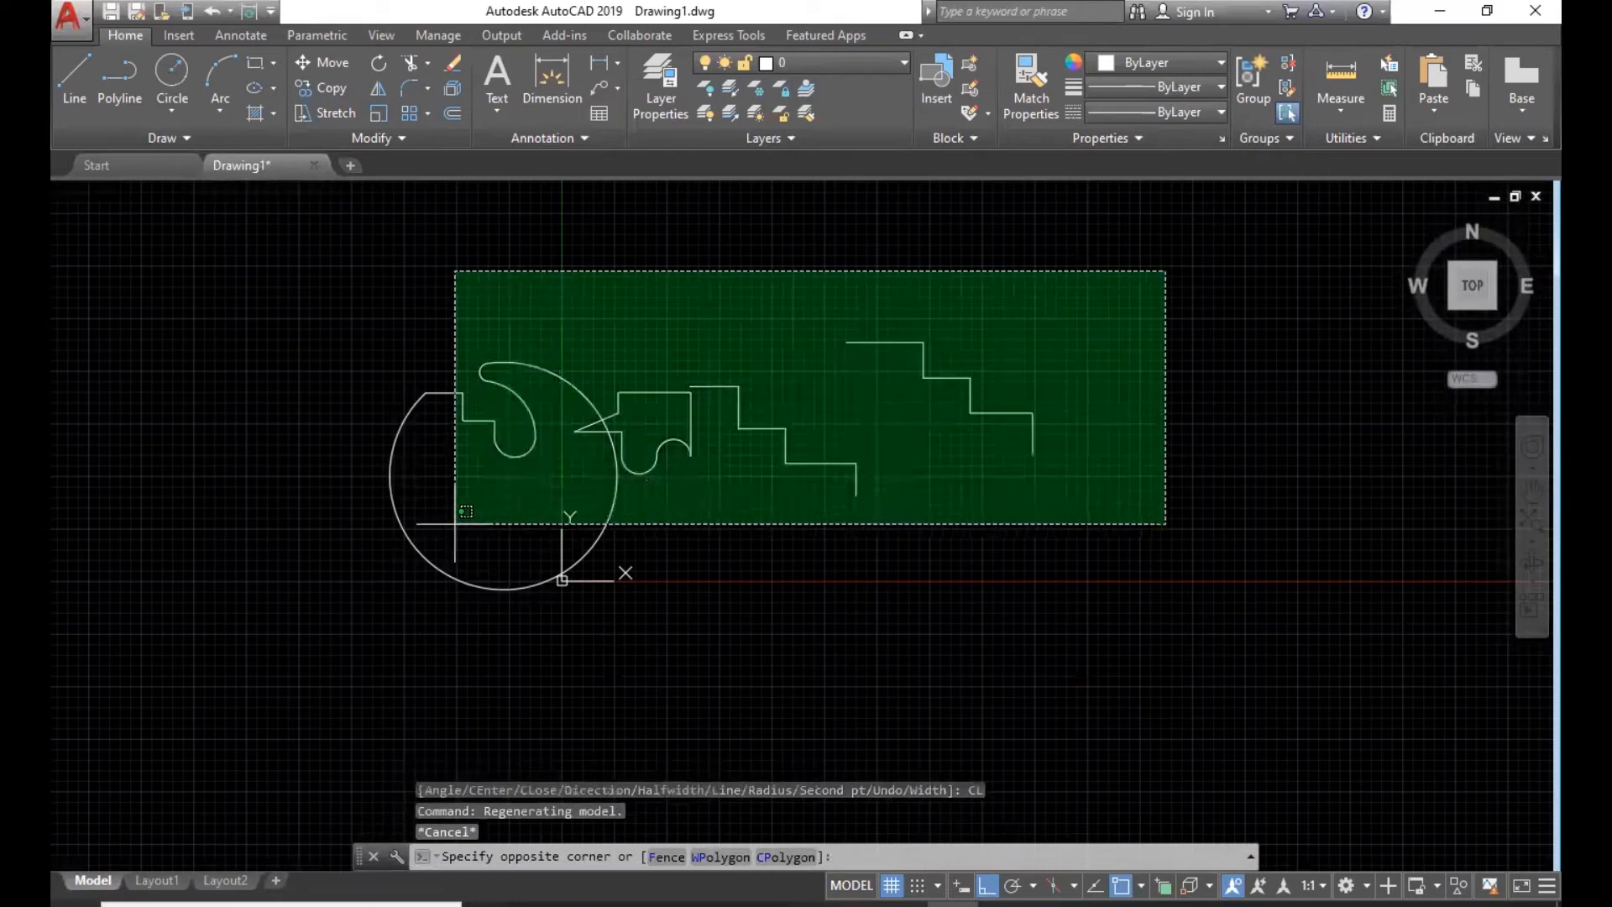
pyautogui.click(457, 551)
pyautogui.press('Delete')
pyautogui.moveTo(618, 570)
pyautogui.mouseDown(button='middle')
pyautogui.moveTo(541, 608)
pyautogui.moveTo(593, 533)
pyautogui.mouseUp(button='middle')
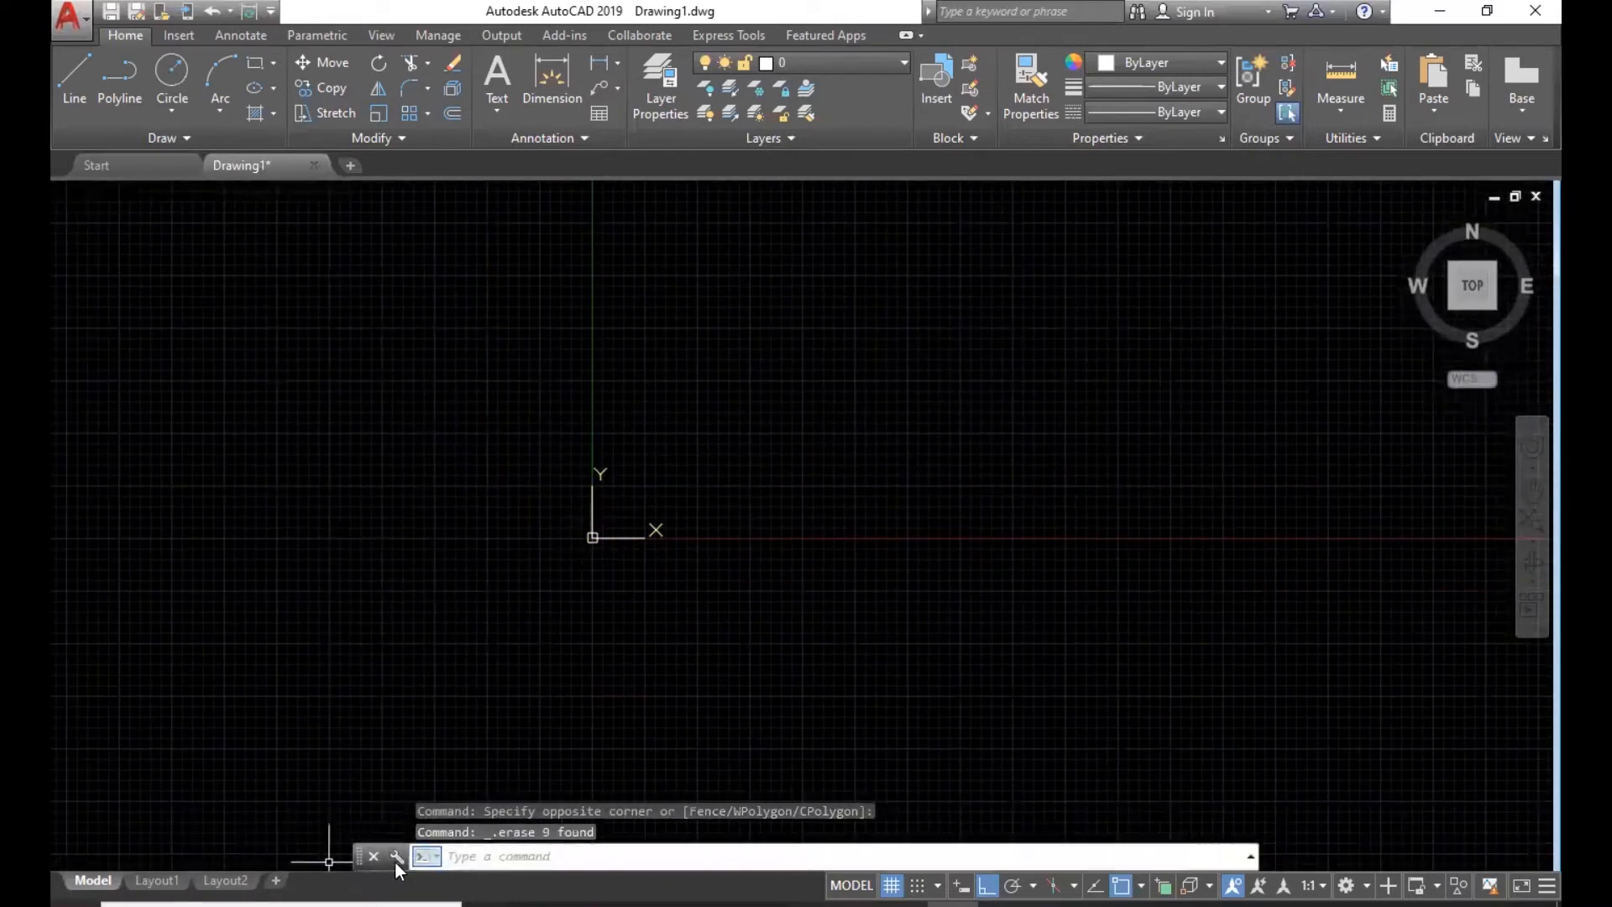
pyautogui.write('u')
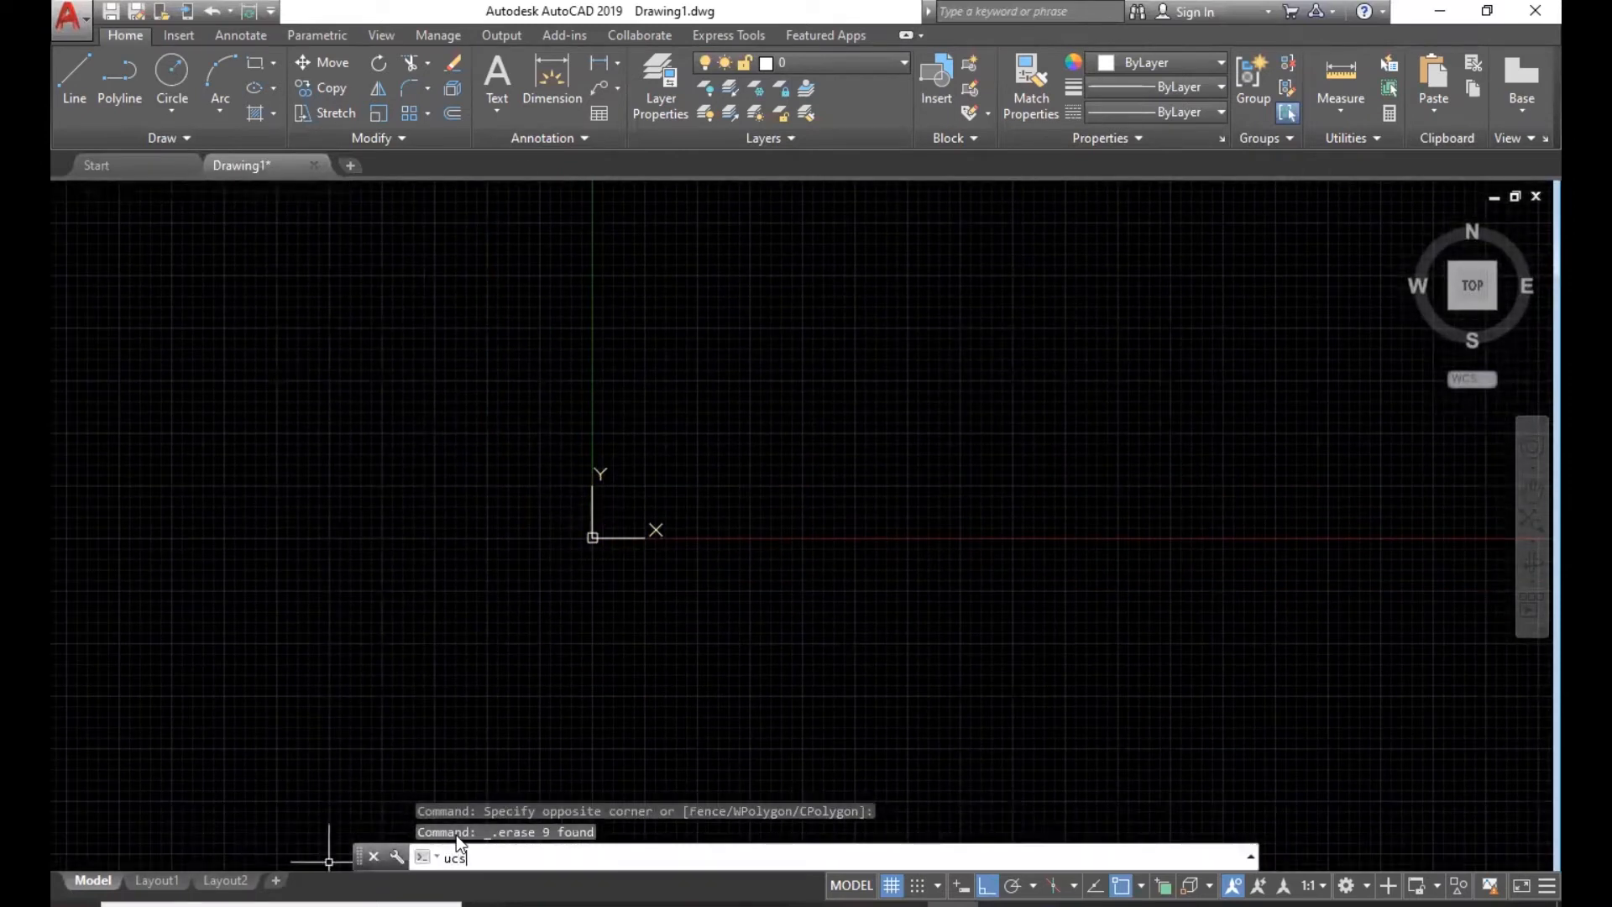
pyautogui.write('cs')
pyautogui.press('Escape')
pyautogui.press('Escape')
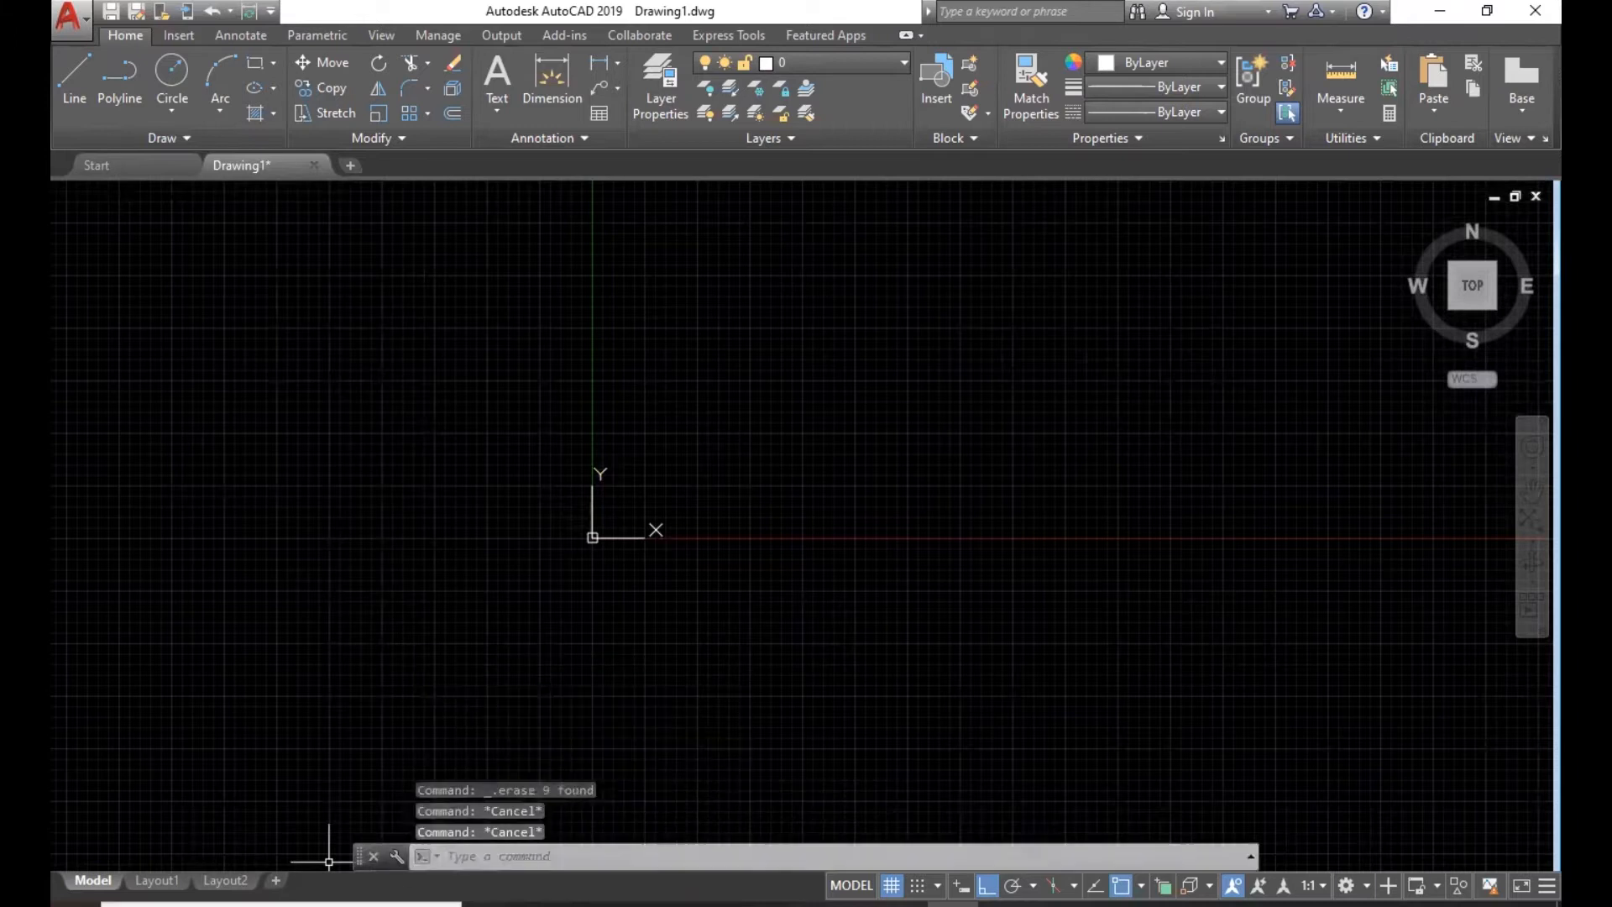
# - Run UCSICON with the Noorigin option to keep the UCS icon in the corner of the view
pyautogui.click(464, 861)
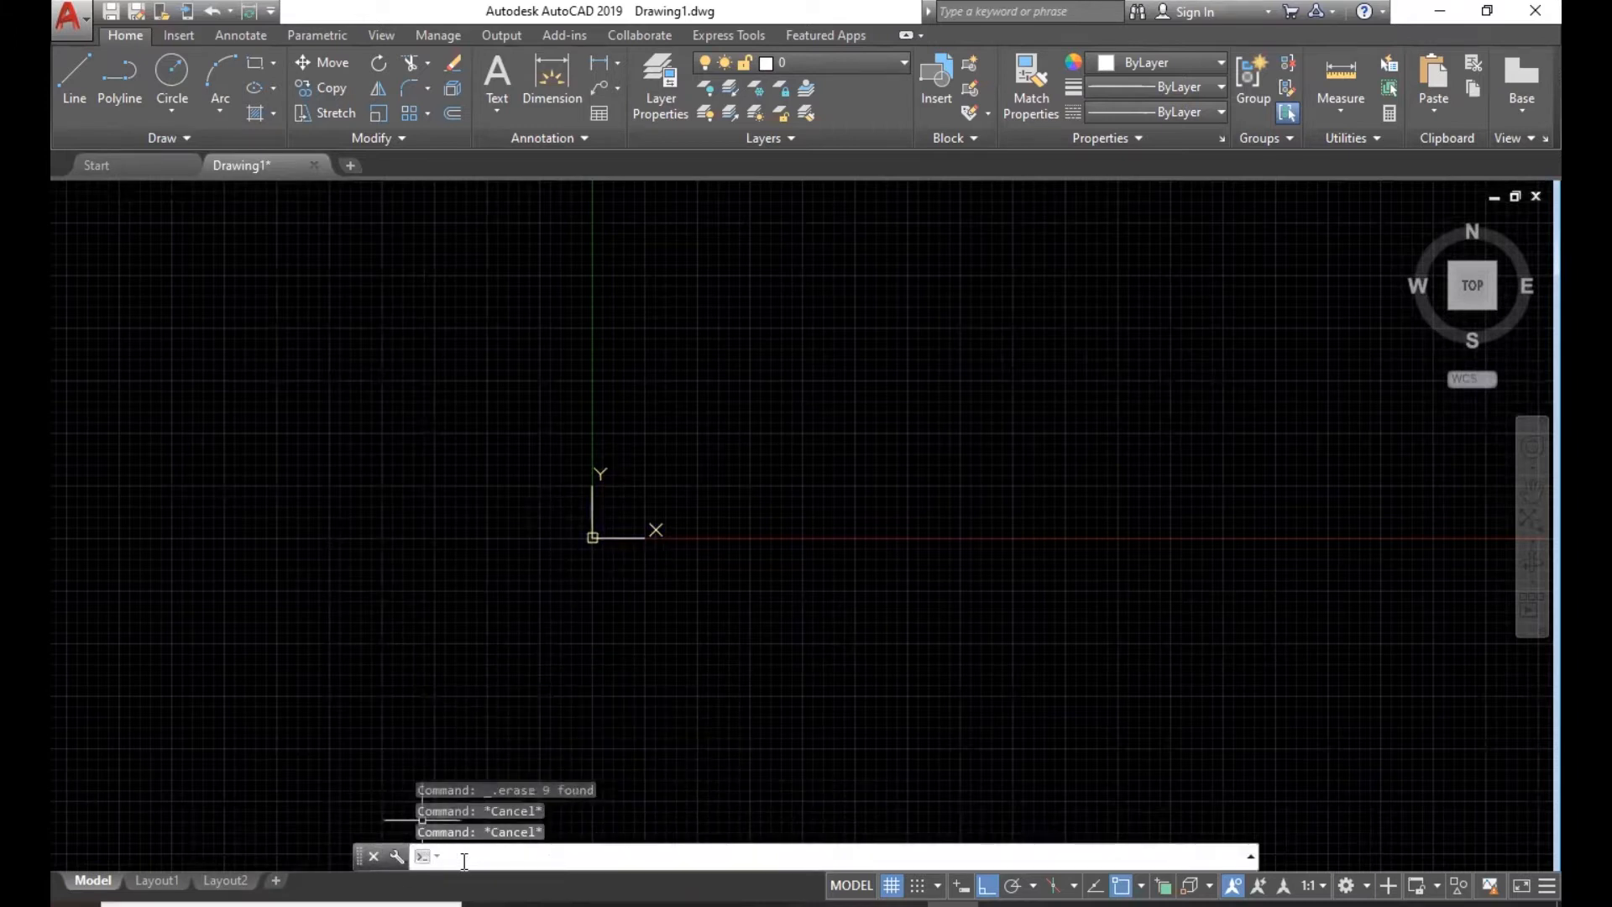
pyautogui.write('ucsicon')
pyautogui.press('Return')
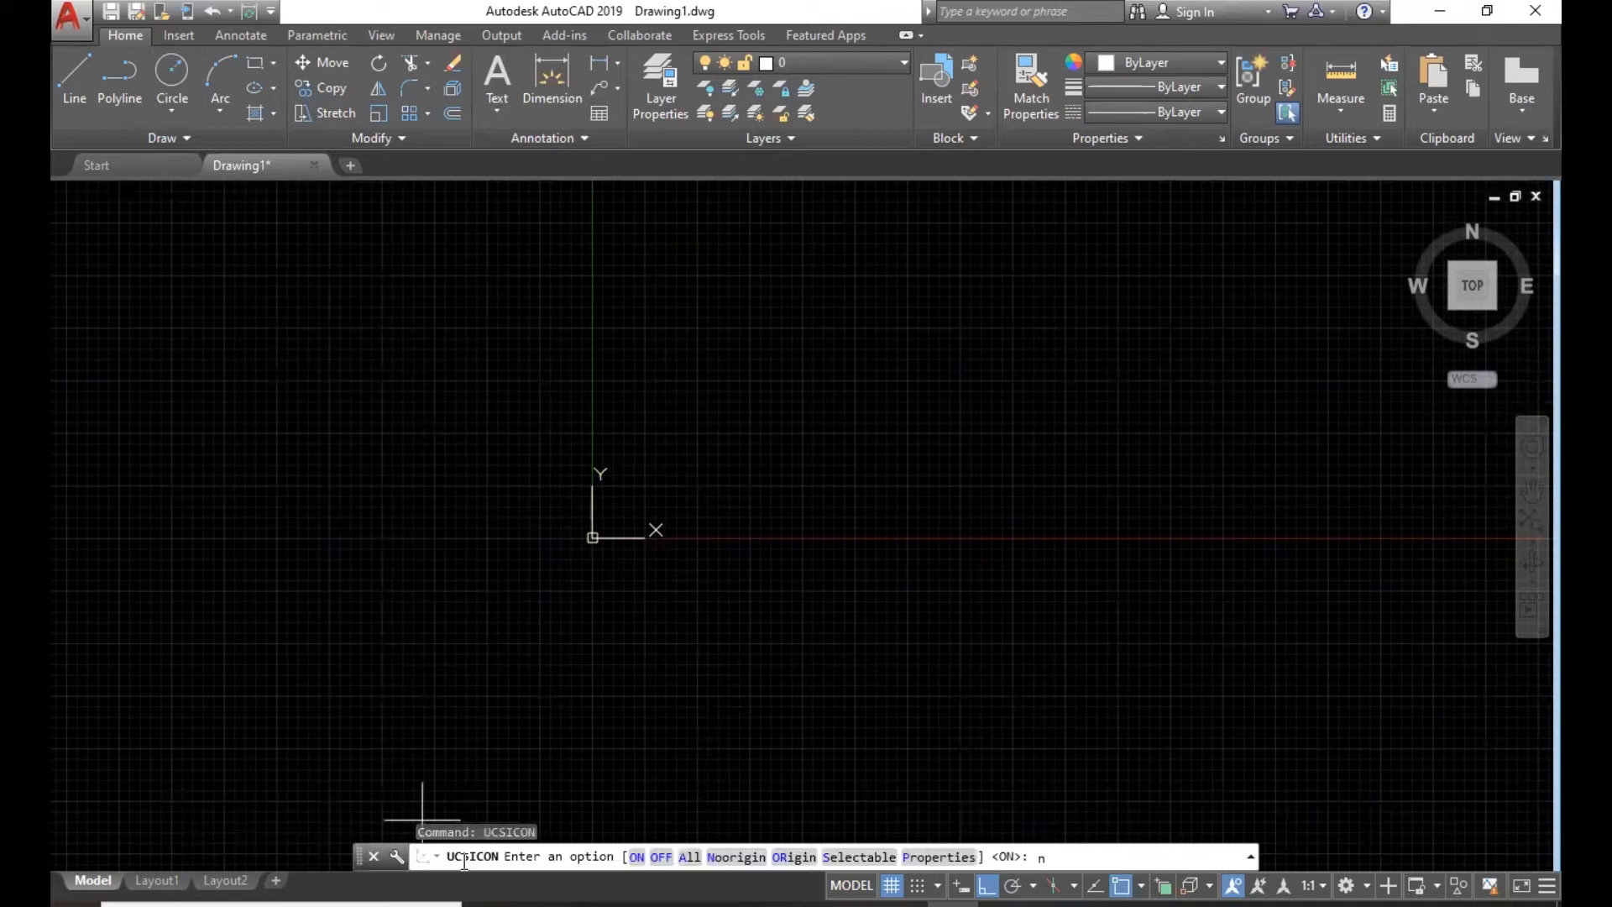
pyautogui.press('Return')
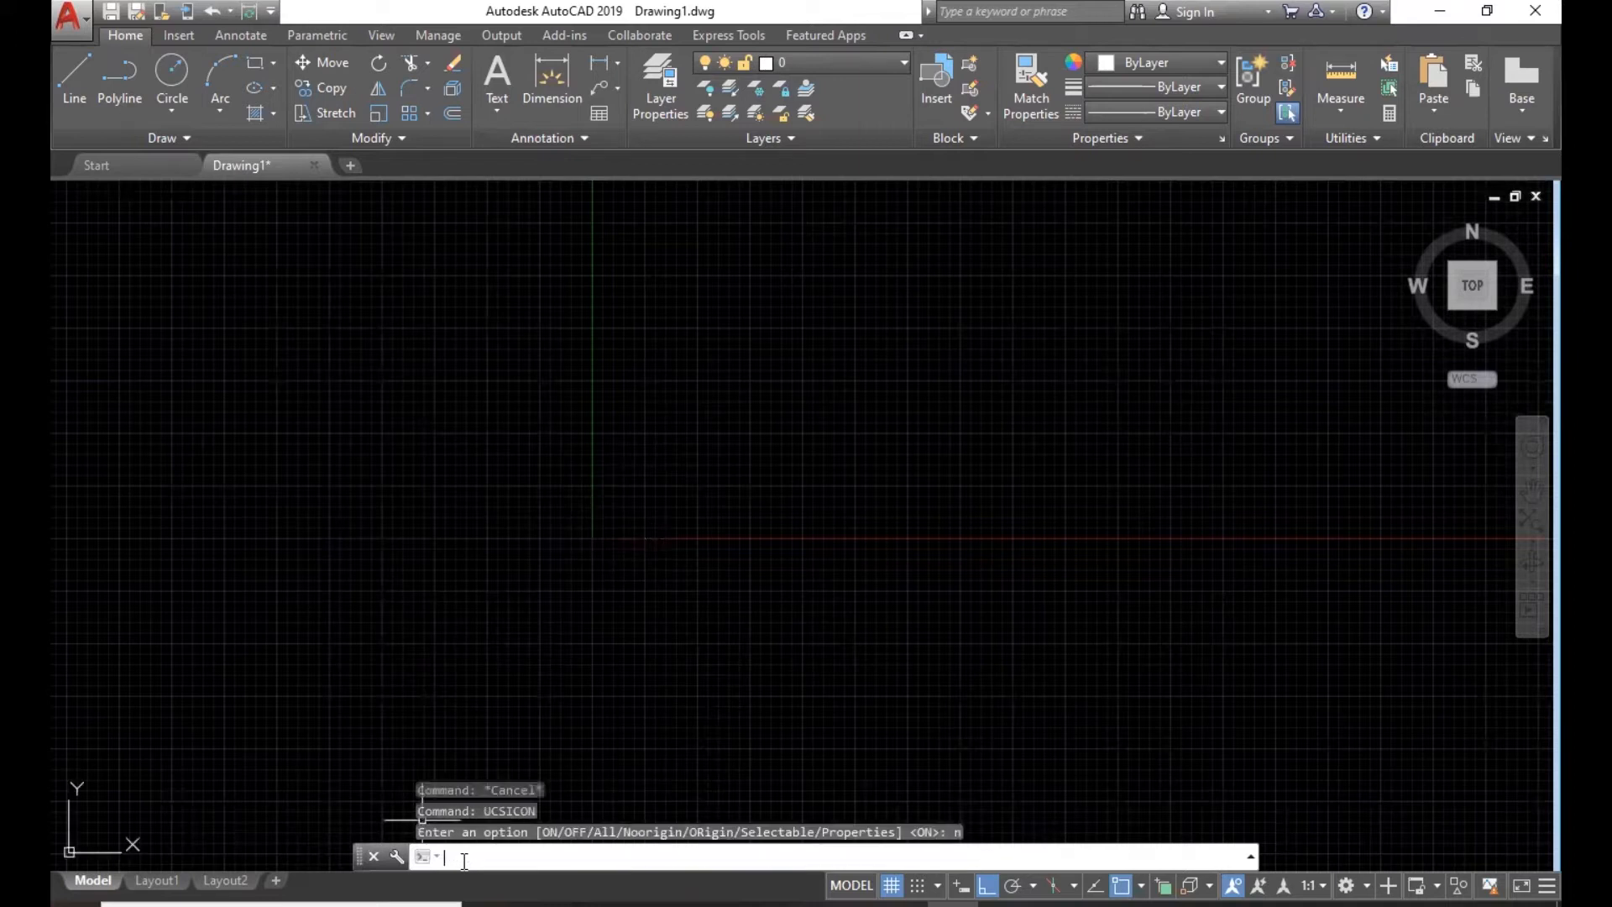
pyautogui.moveTo(98, 837); pyautogui.dragTo(184, 753, button='middle')
pyautogui.scroll(-2, 184, 752)
pyautogui.moveTo(637, 557); pyautogui.dragTo(806, 393, button='middle')
pyautogui.moveTo(483, 657); pyautogui.dragTo(608, 529, button='middle')
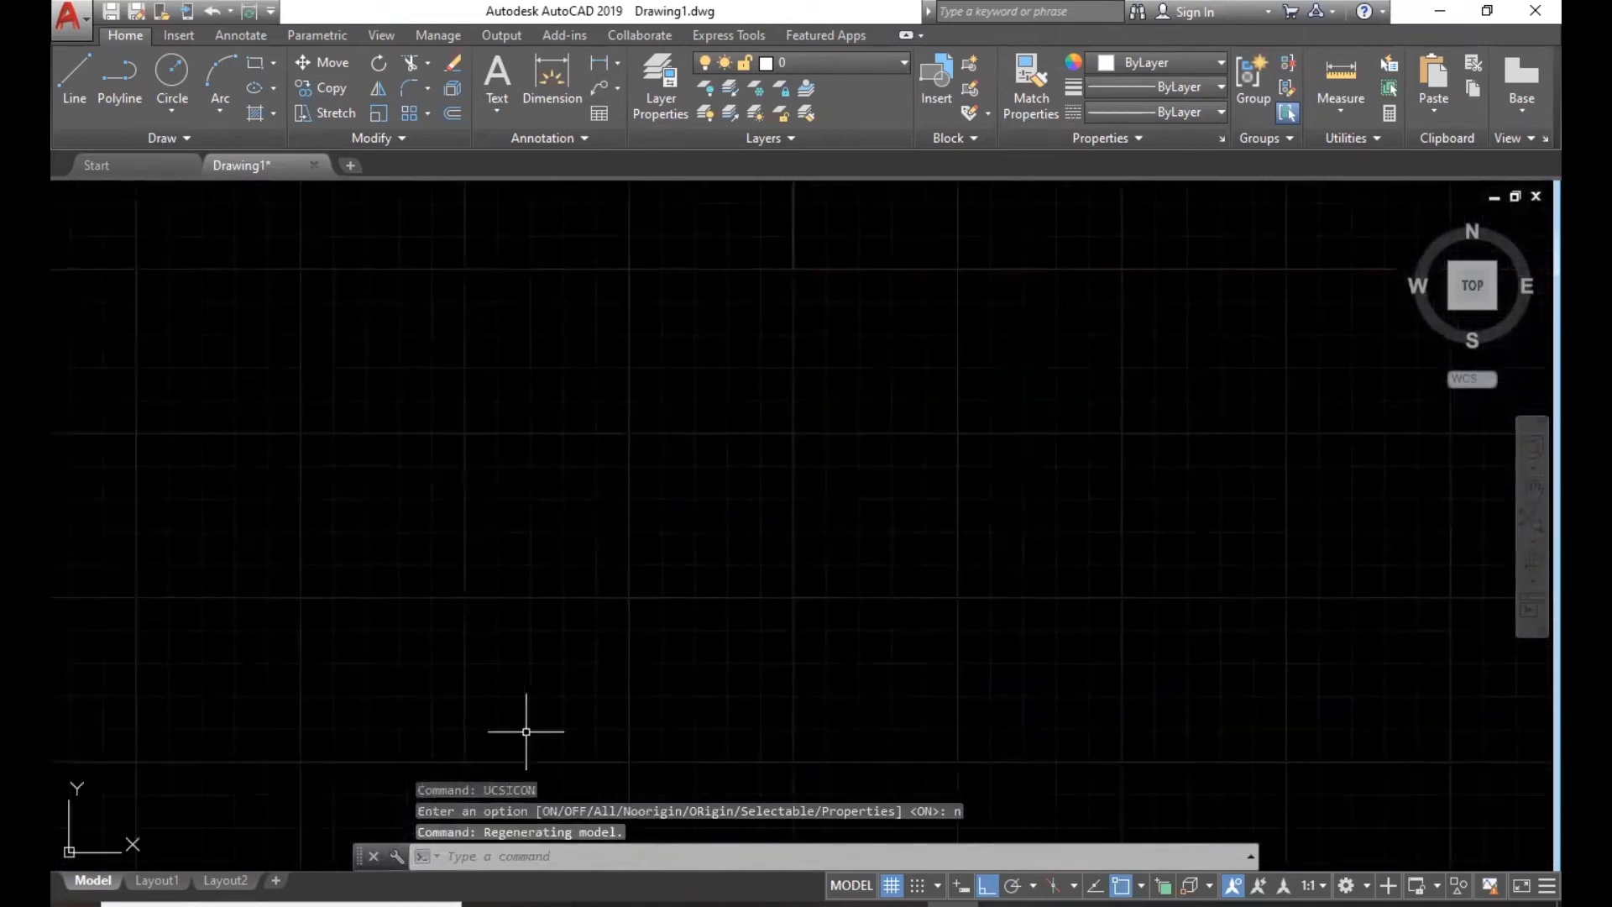
# - Run UCSICON with the ORigin option to place the UCS icon at the drawing origin
pyautogui.scroll(-3, 756, 496)
pyautogui.moveTo(852, 457)
pyautogui.mouseDown(button='middle')
pyautogui.moveTo(662, 615)
pyautogui.moveTo(754, 560)
pyautogui.mouseUp(button='middle')
pyautogui.moveTo(412, 654); pyautogui.dragTo(506, 703, button='middle')
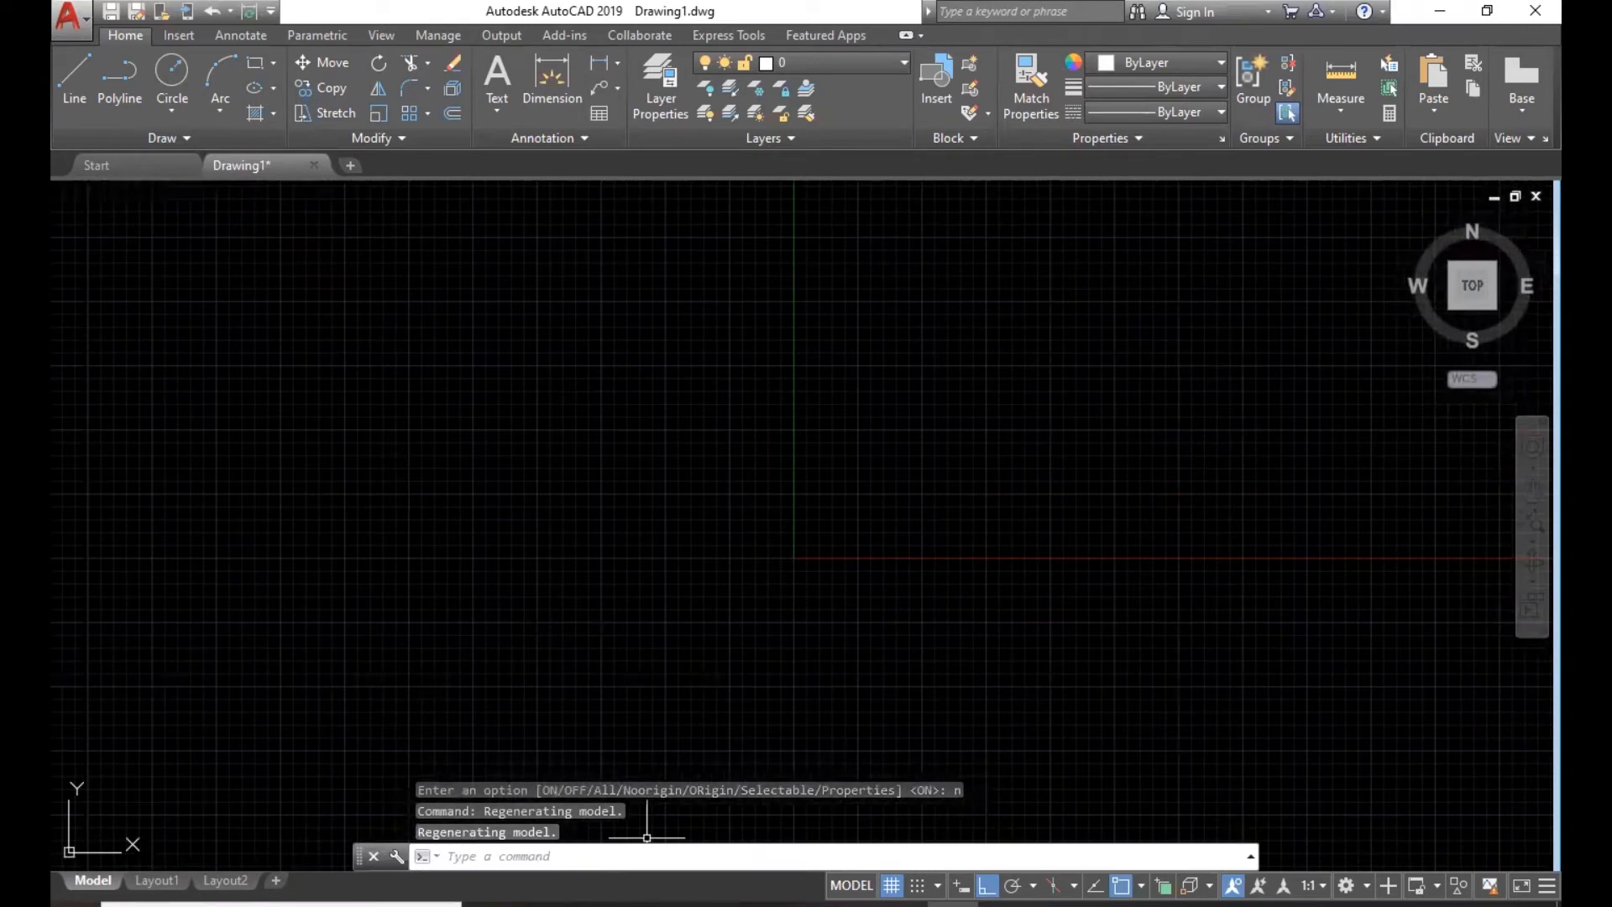
pyautogui.press('Escape')
pyautogui.press('Escape')
pyautogui.press('Escape')
pyautogui.write('ucsis')
pyautogui.press('BackSpace')
pyautogui.write('con')
pyautogui.press('Return')
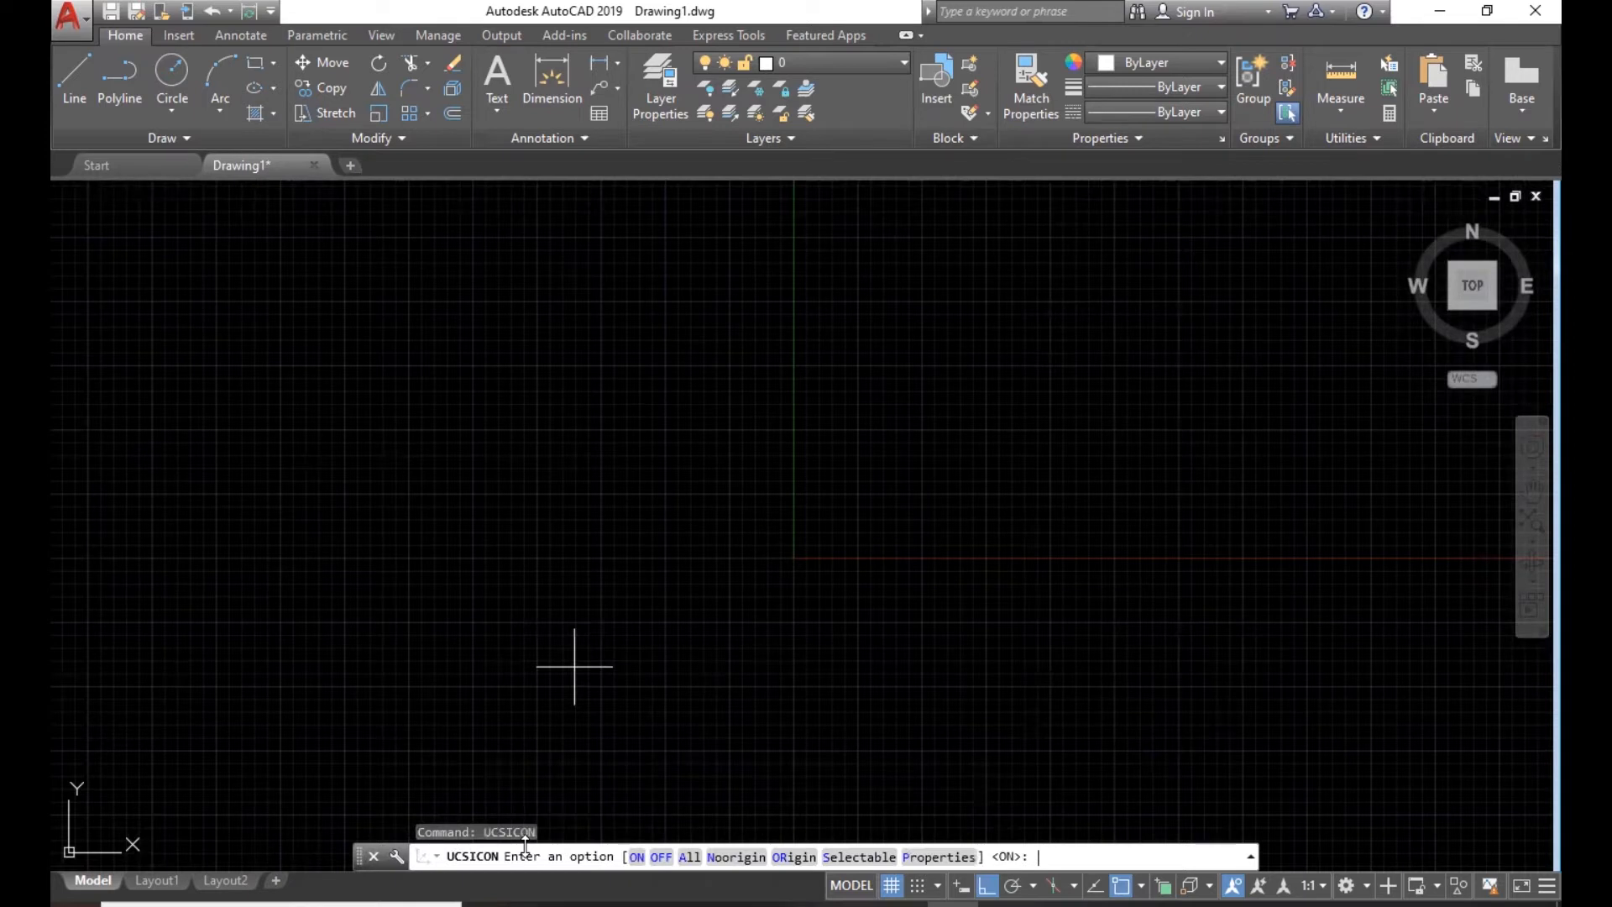
pyautogui.click(789, 842)
pyautogui.press('Escape')
pyautogui.press('Escape')
# - Hide the UCS icon using the OFF option of UCSICON
pyautogui.write('ucsicon')
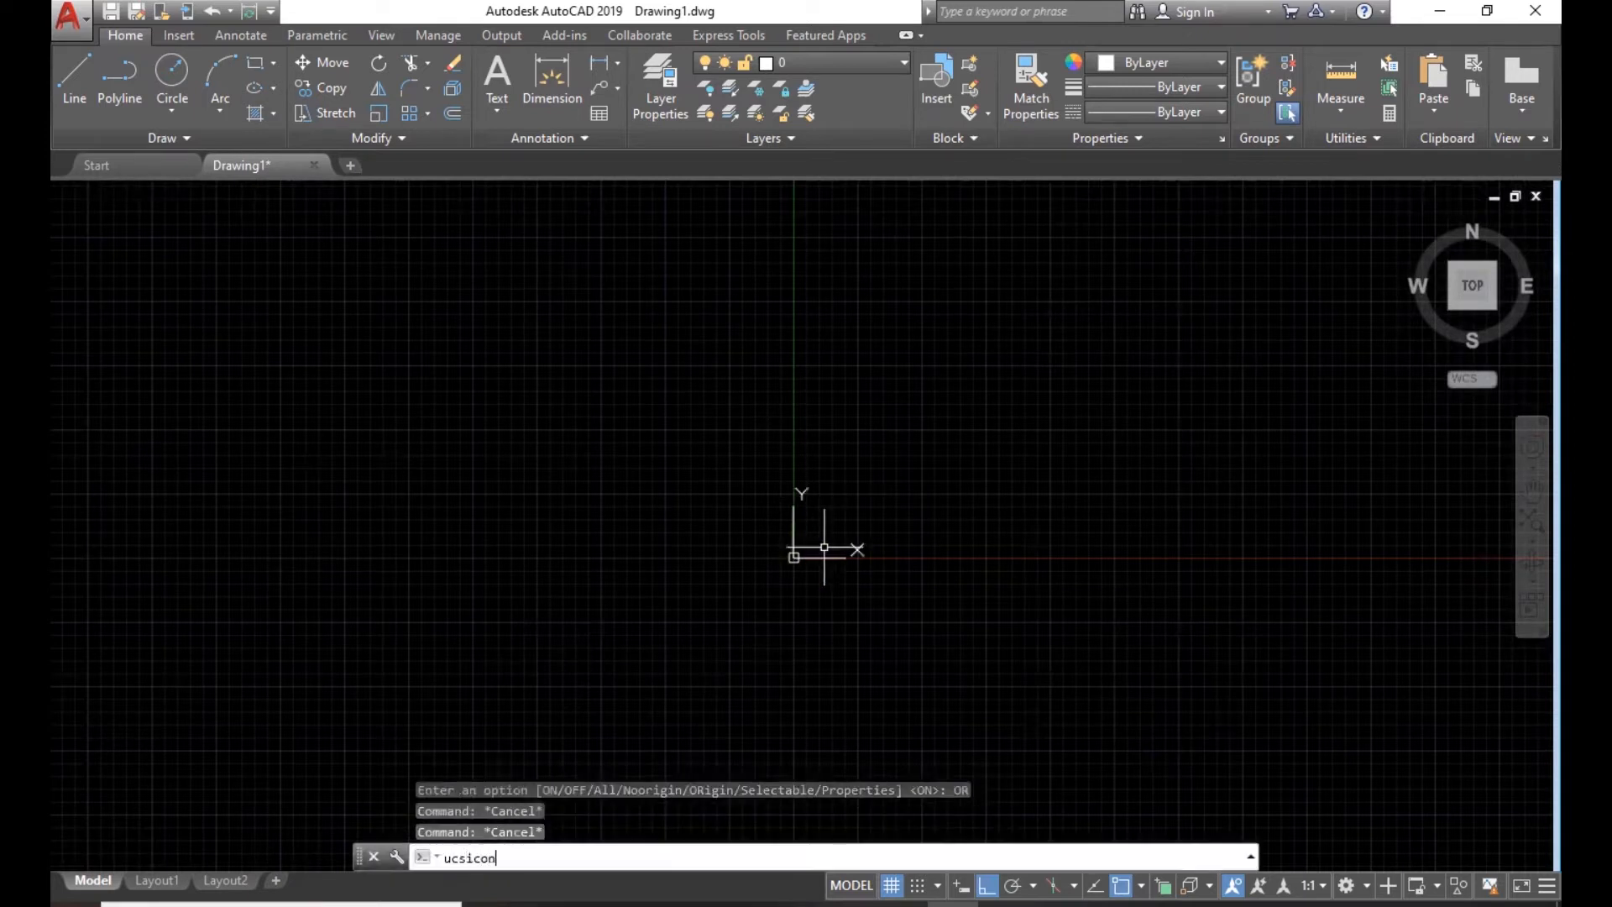
pyautogui.press('Return')
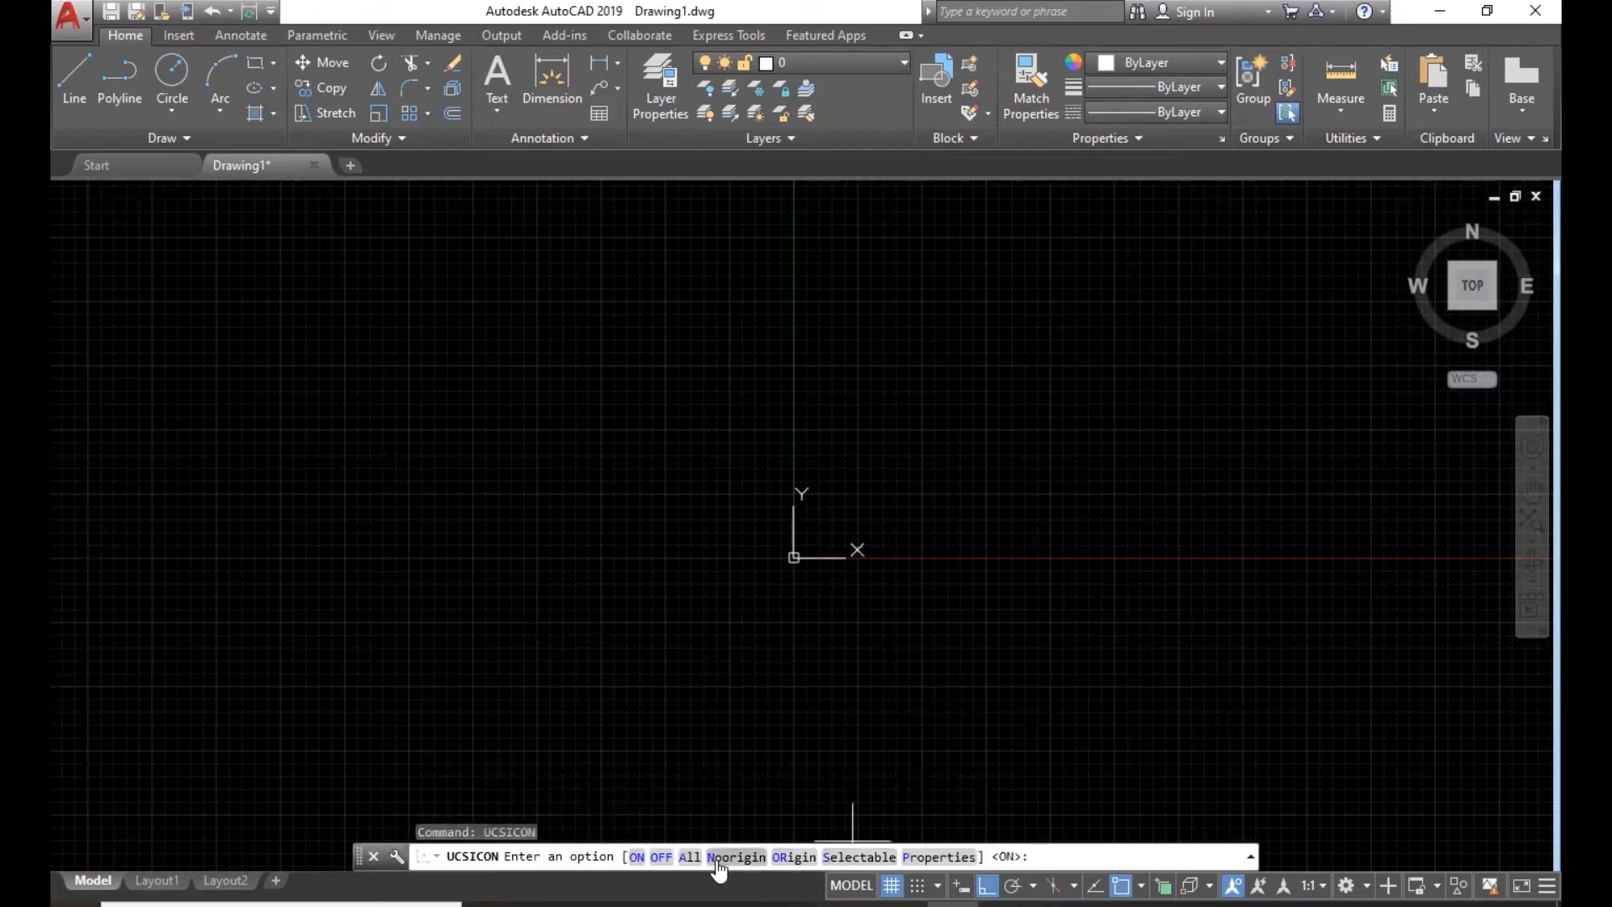
pyautogui.click(662, 856)
# - Turn the UCS icon back on using the ON option of UCSICON
pyautogui.write('un')
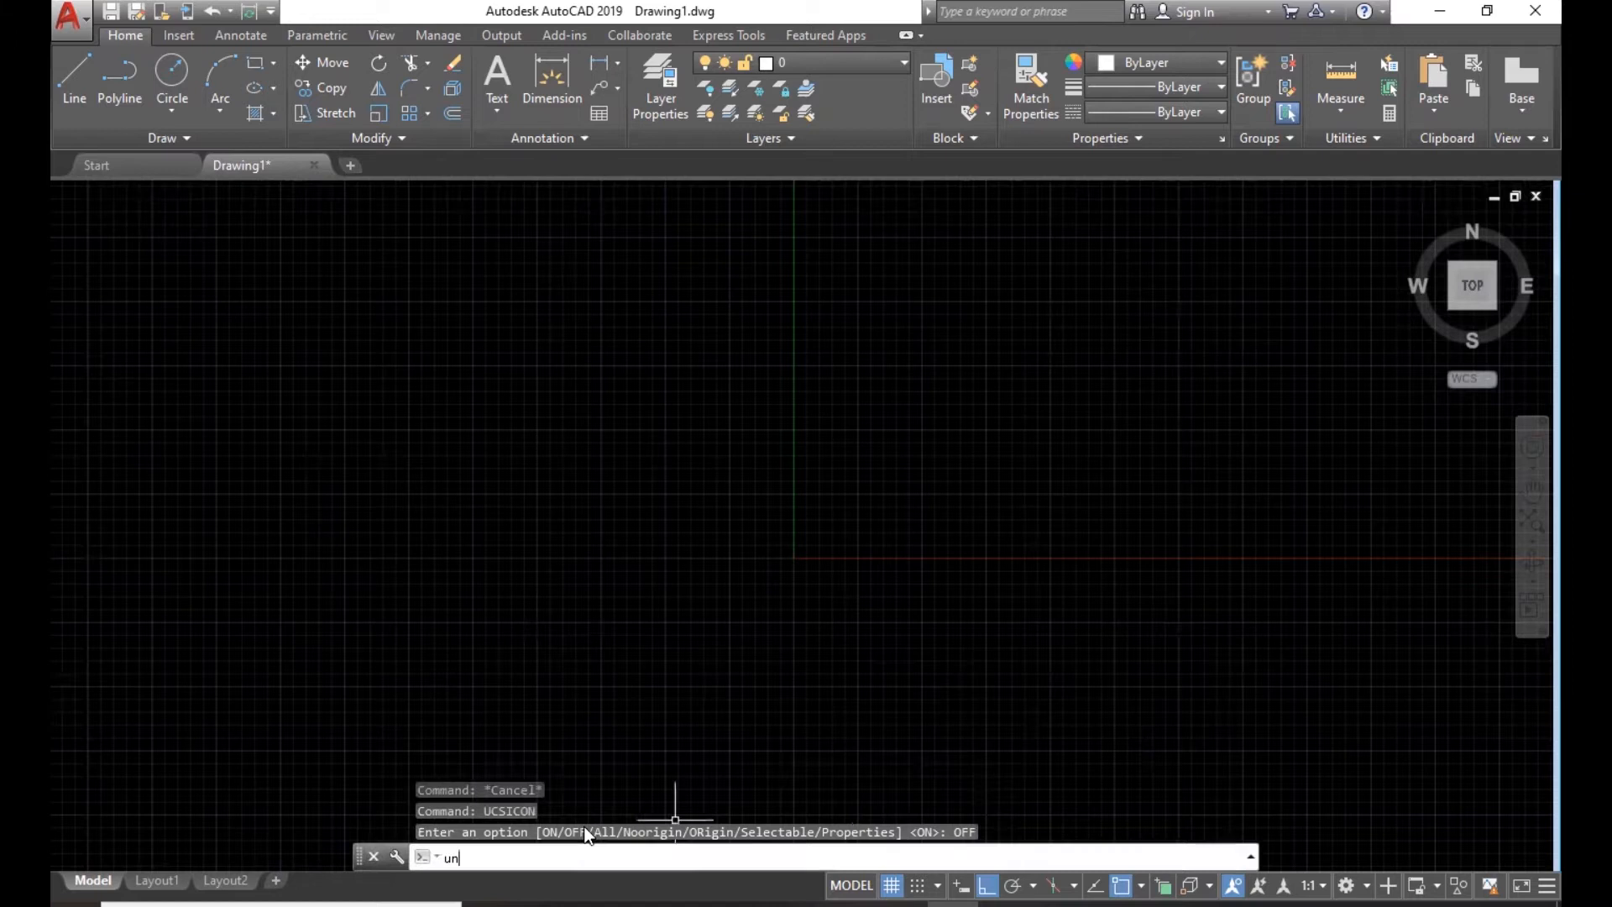
pyautogui.write('c')
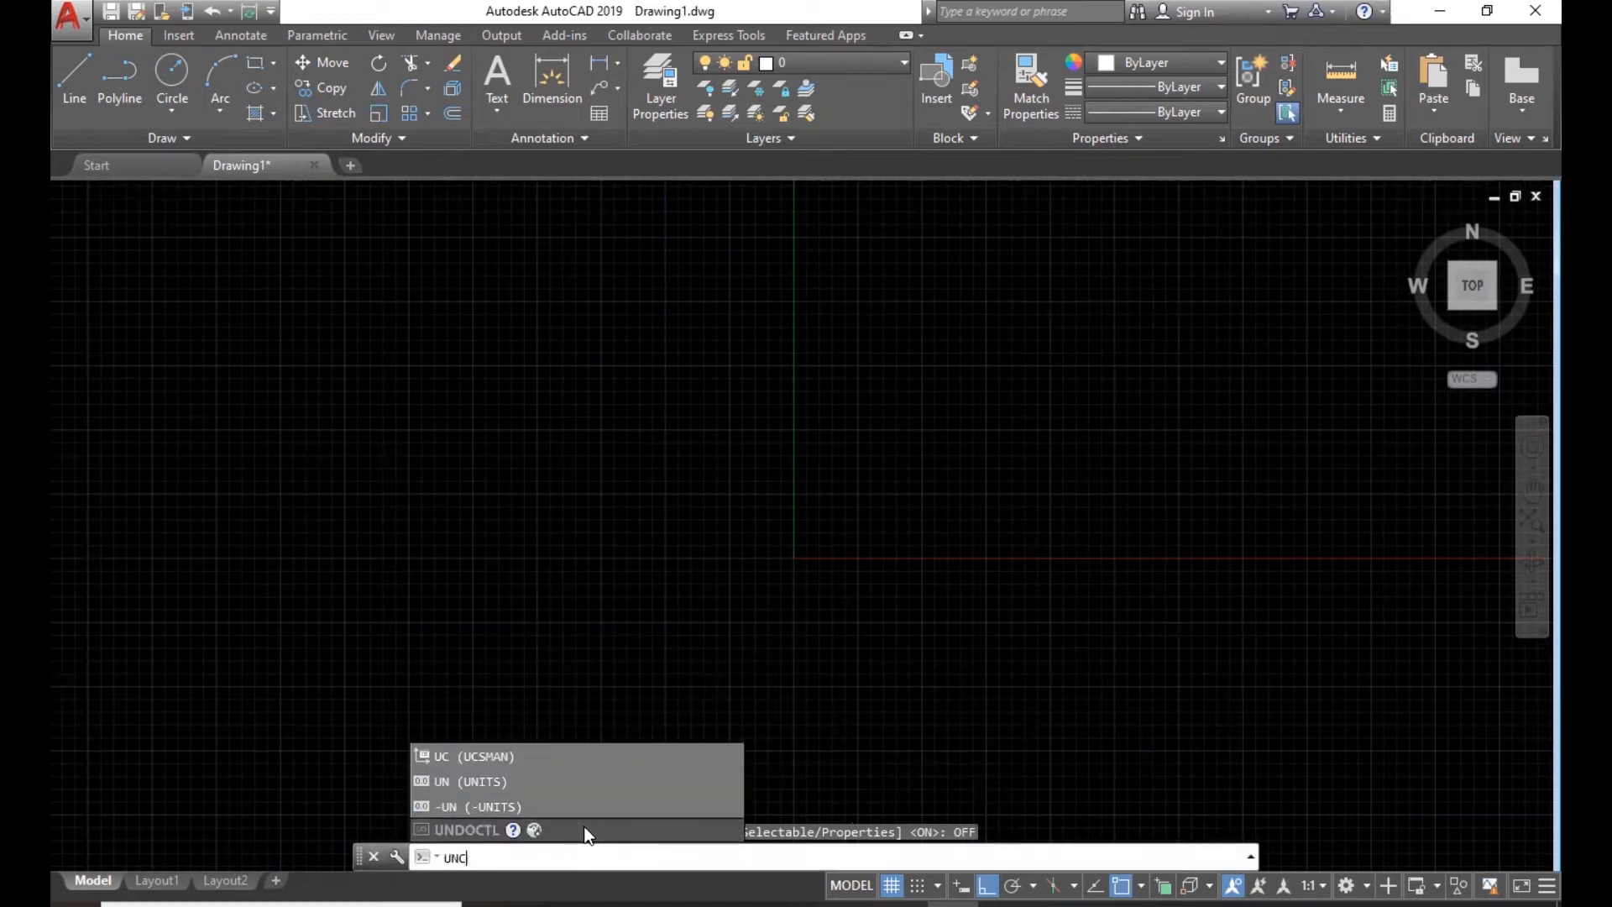
pyautogui.write('icon')
pyautogui.press('Return')
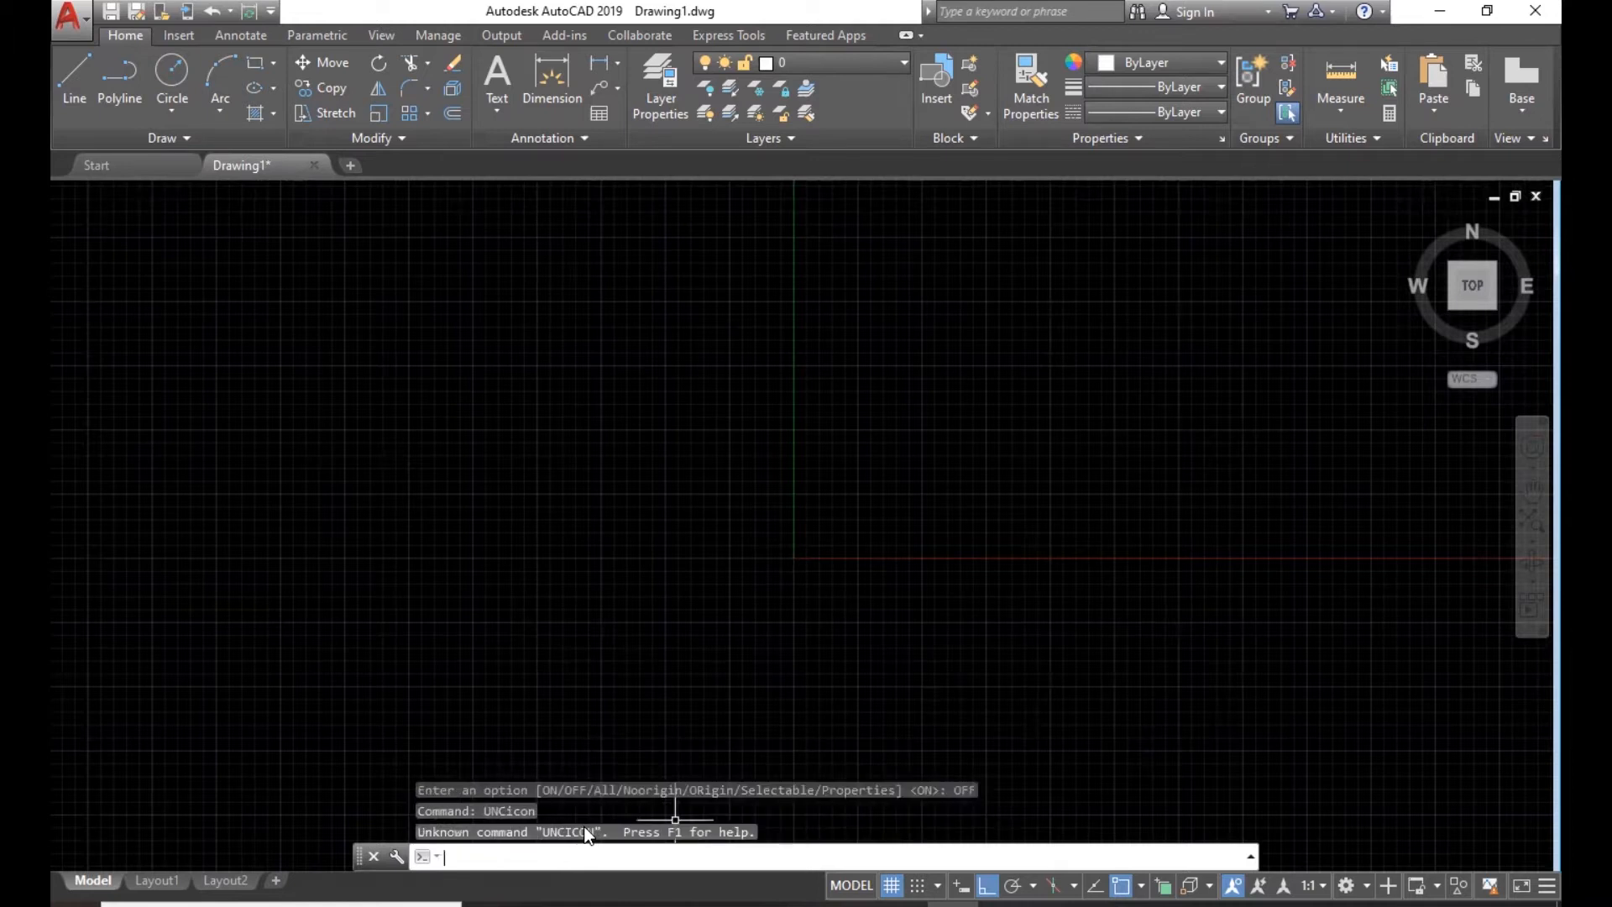
pyautogui.write('ucsicon')
pyautogui.press('Return')
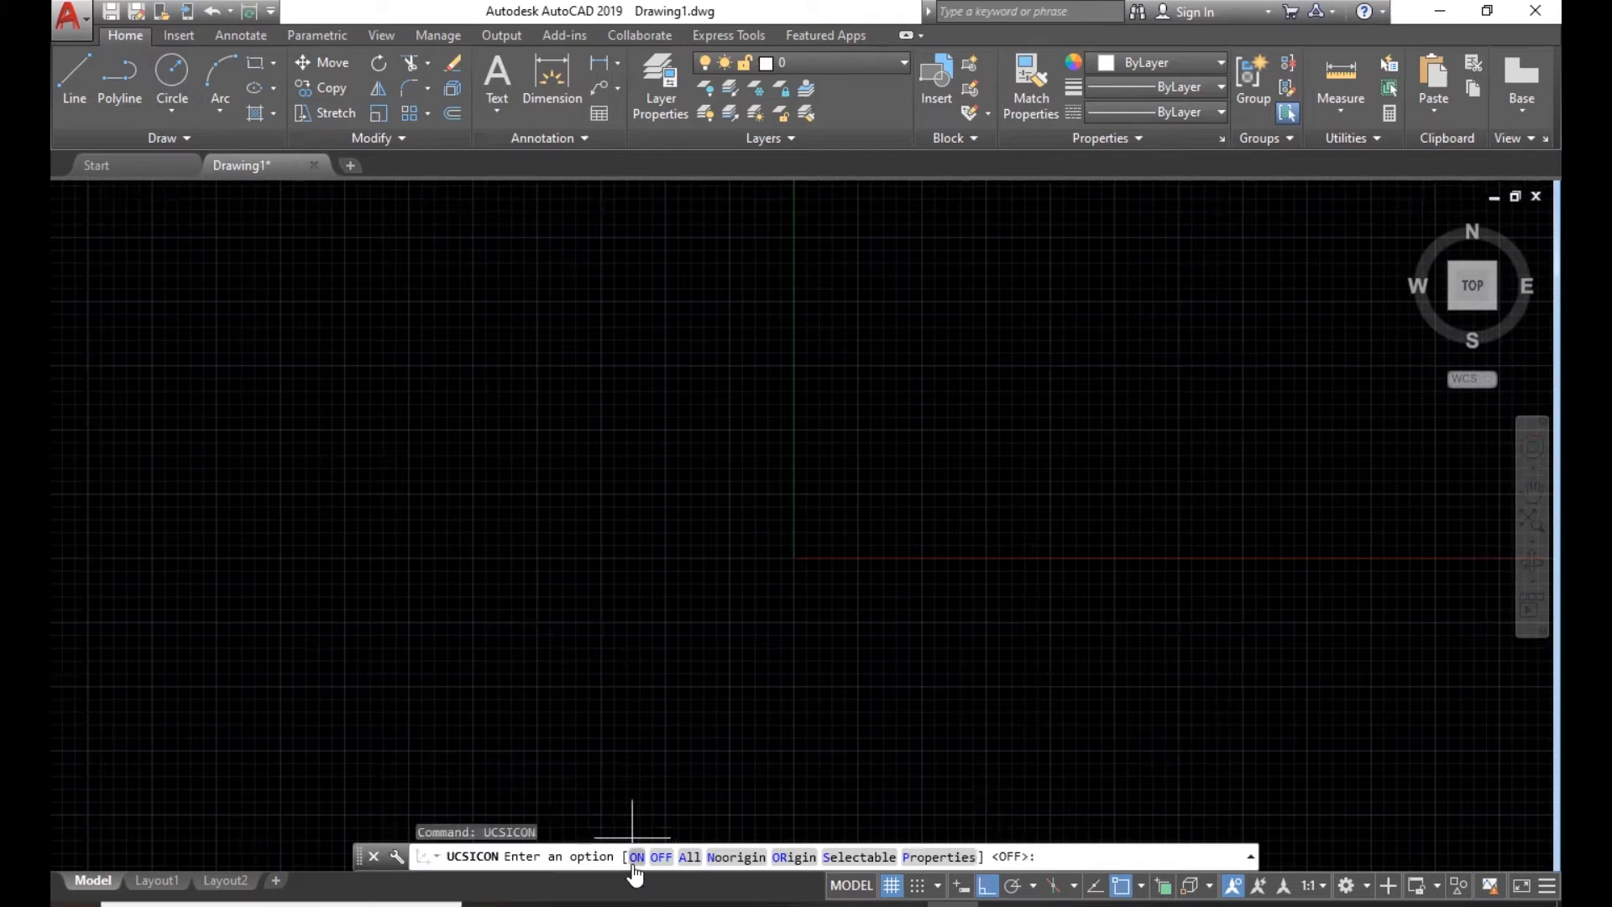
pyautogui.press('Escape')
pyautogui.press('Escape')
pyautogui.press('Escape')
# - Run UCSICON with the Noorigin option to keep the icon in the corner of the view
pyautogui.write('ucsicon')
pyautogui.press('Return')
pyautogui.write('n')
pyautogui.press('Return')
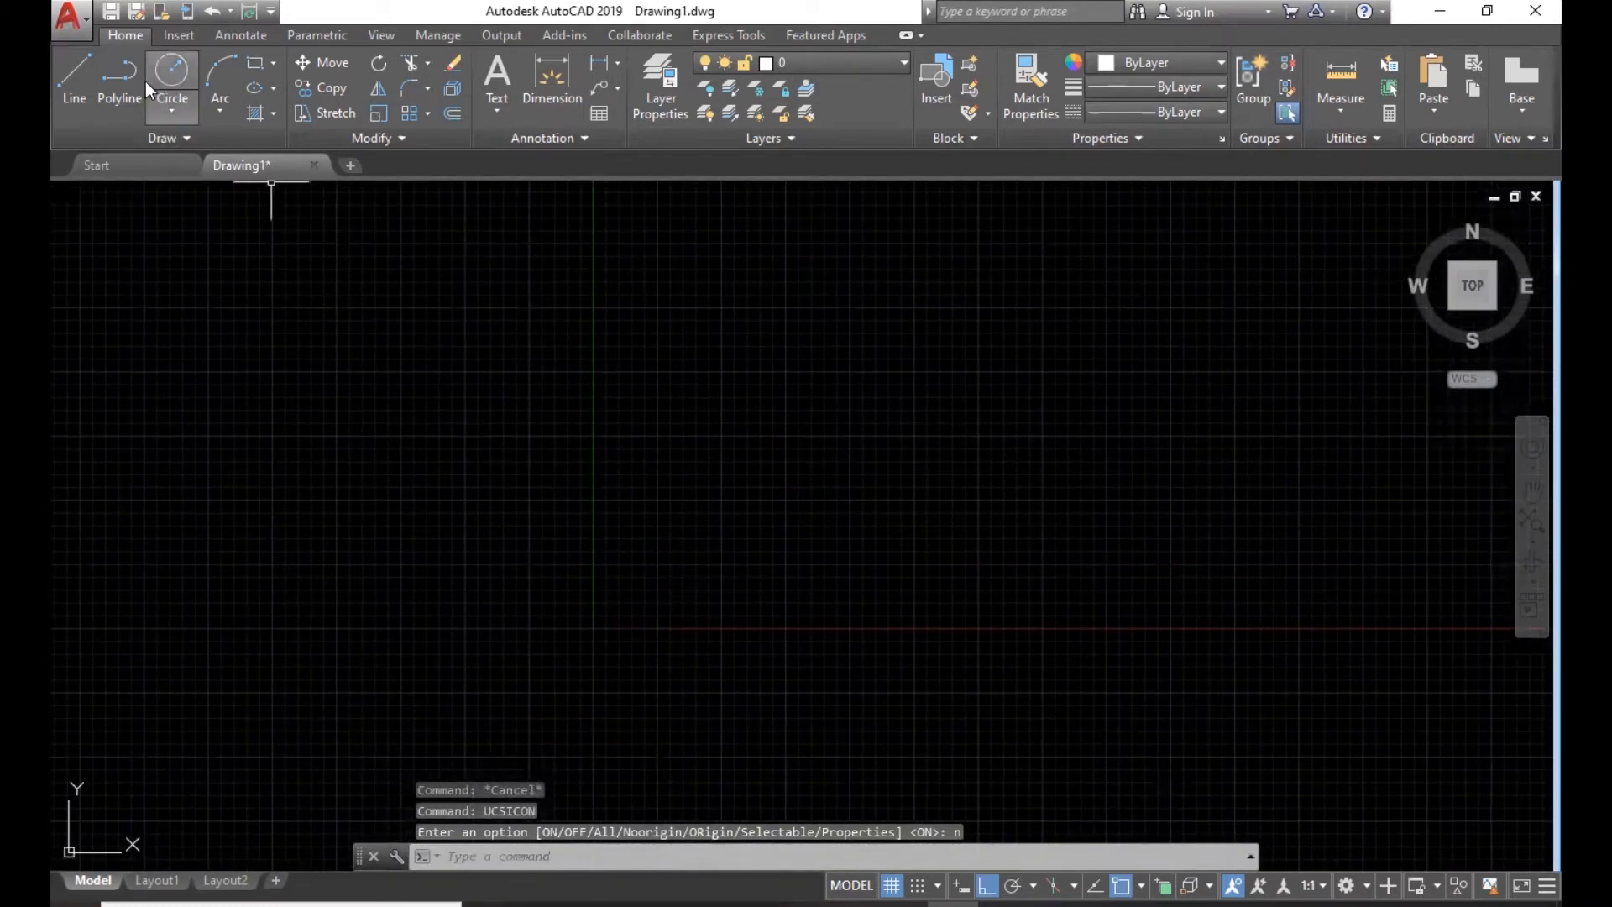
# - Draw a 3-Point arc bulging upward, starting left of the vertical origin axis and ending right of it
pyautogui.click(229, 107)
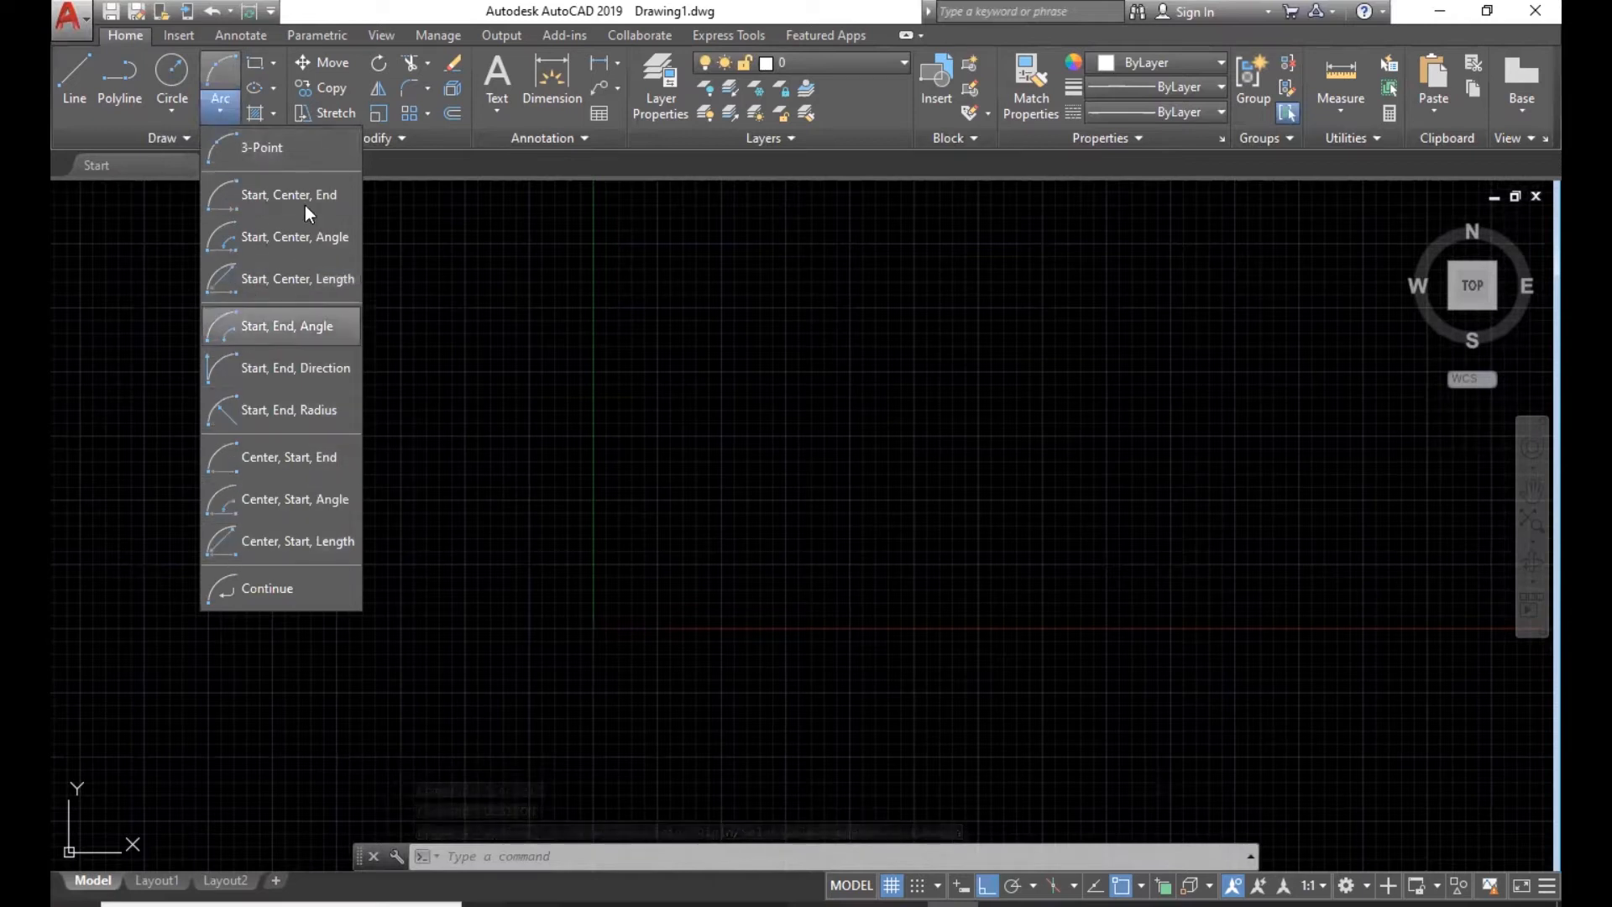
pyautogui.click(268, 151)
pyautogui.click(326, 424)
pyautogui.click(494, 240)
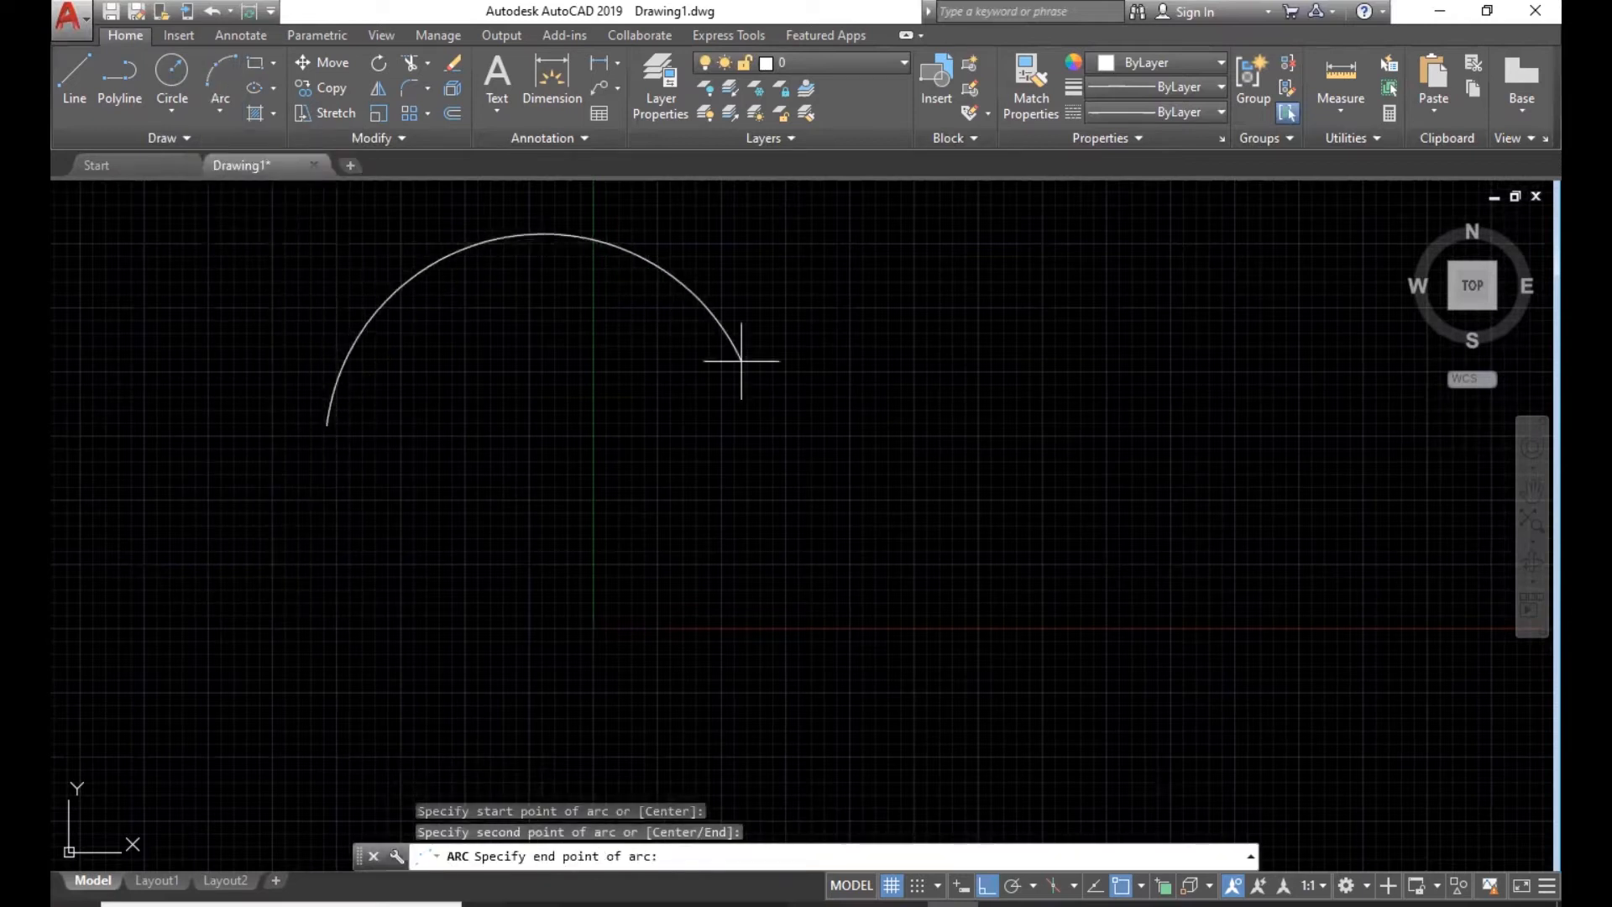
pyautogui.click(742, 374)
# - Try a Start, Center, End arc in the empty area right of the first arc, with Ortho mode turned off
pyautogui.click(216, 108)
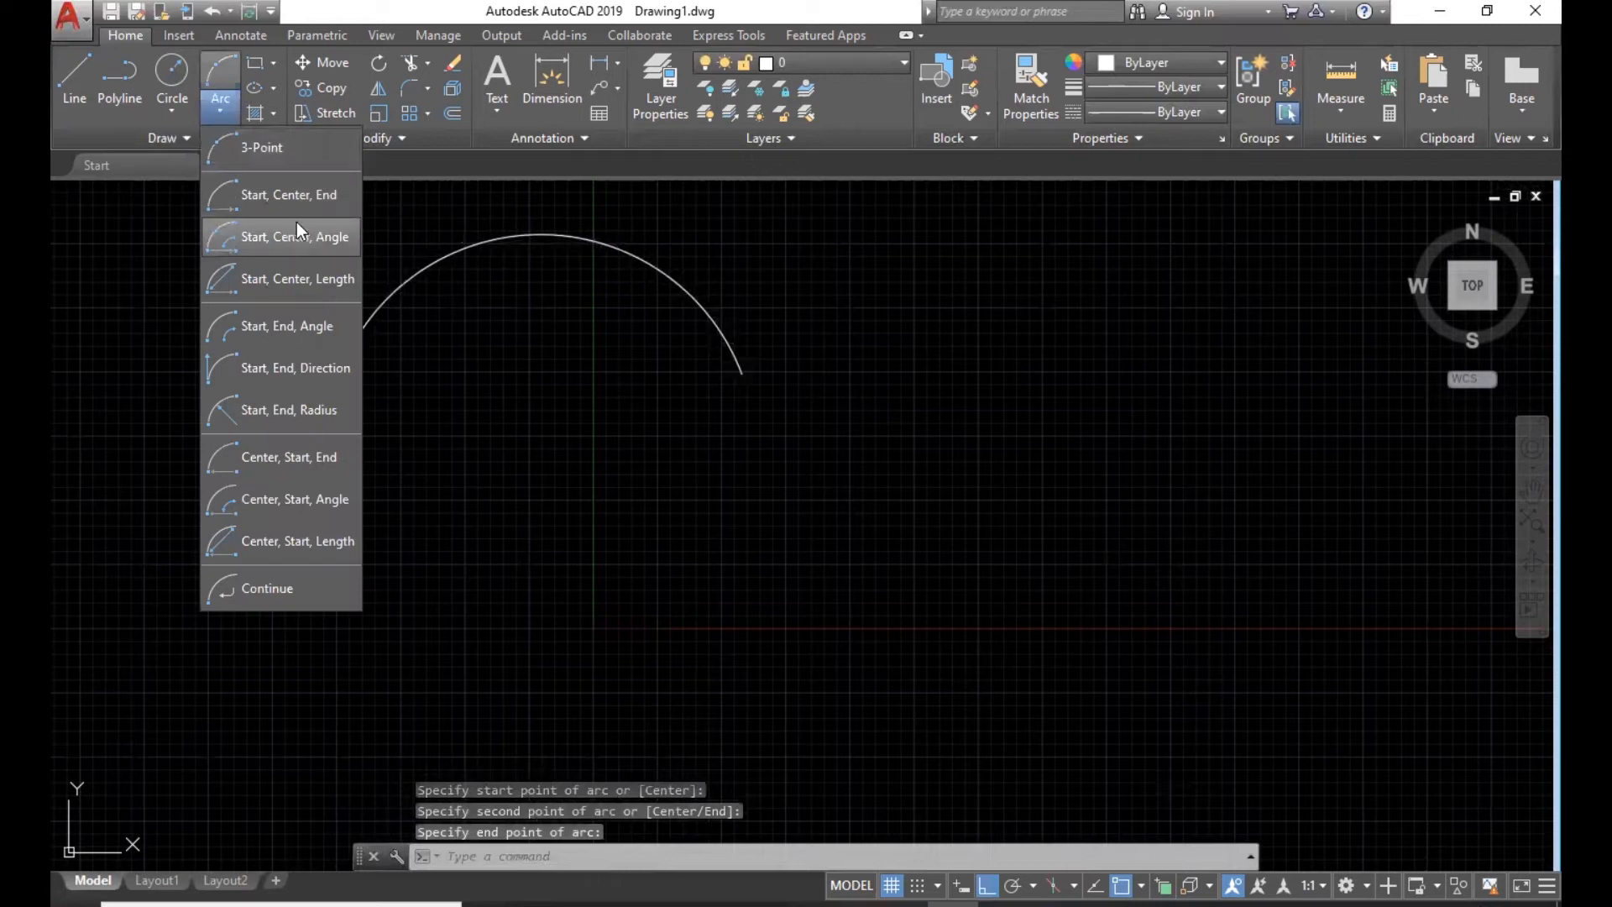
pyautogui.click(245, 196)
pyautogui.click(1019, 326)
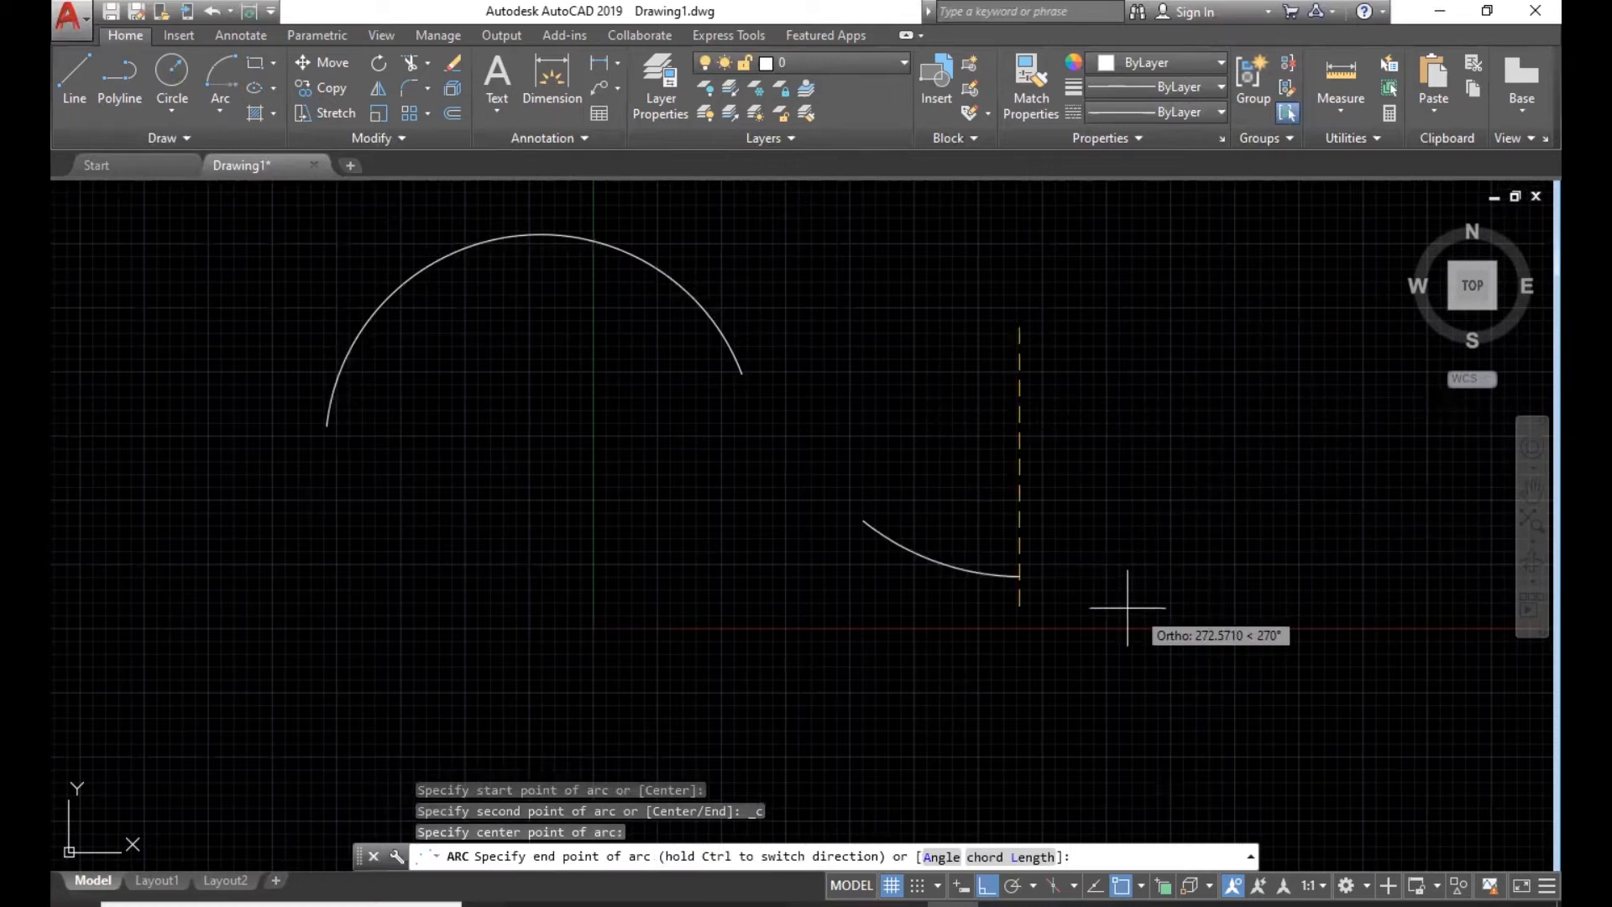
pyautogui.click(987, 885)
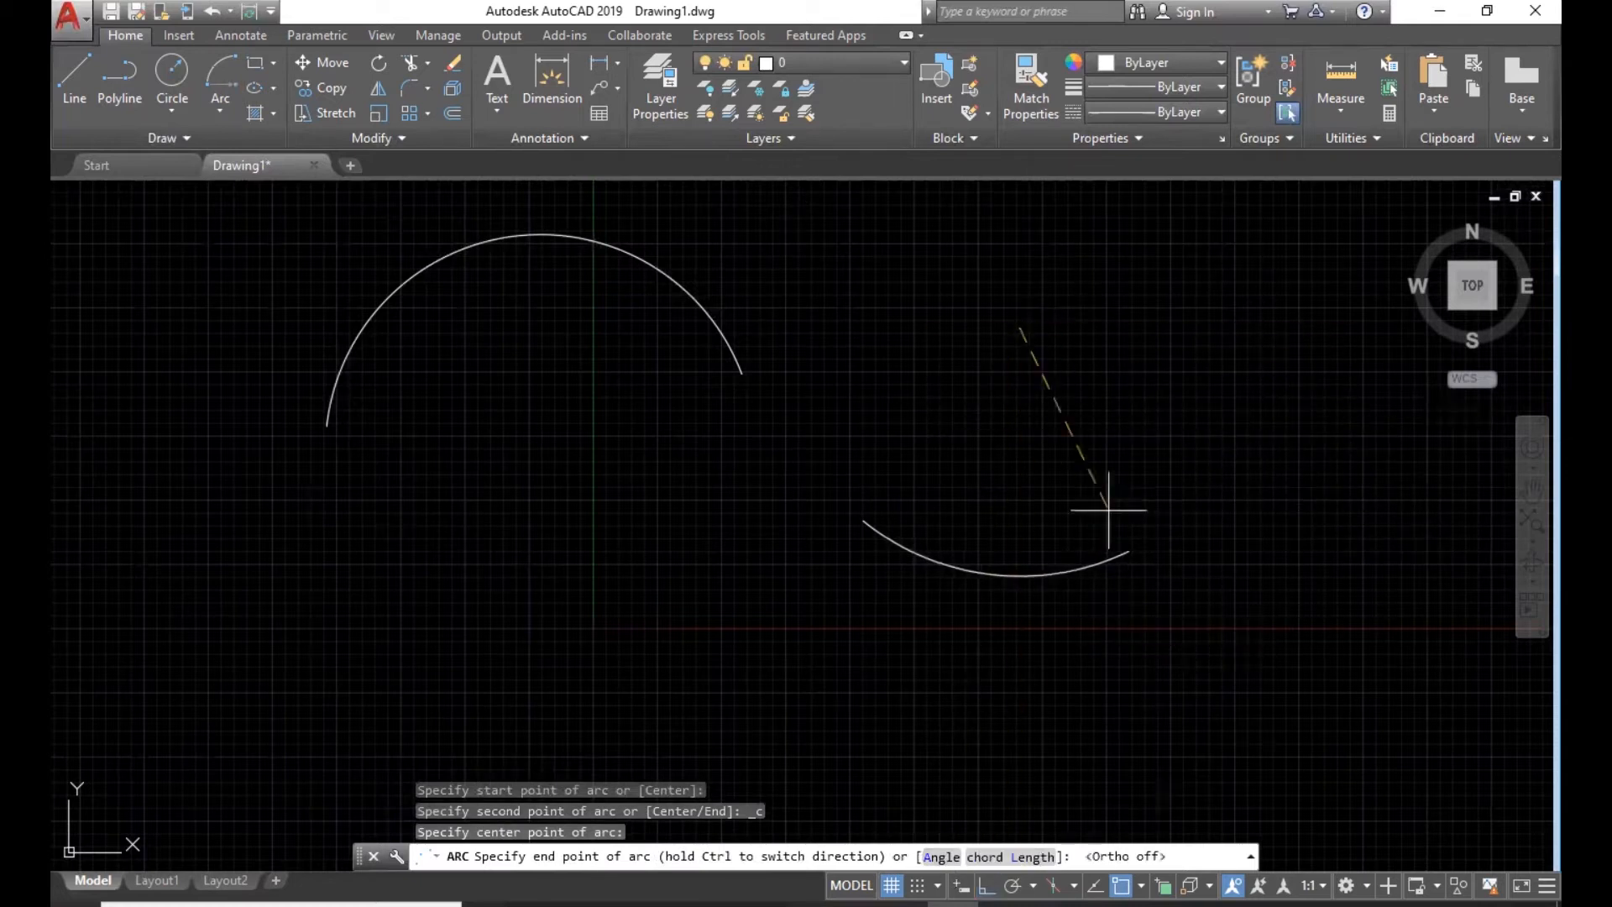
pyautogui.press('Escape')
# - Draw a large Start, Center, Angle arc to the right of the first arc
pyautogui.click(220, 109)
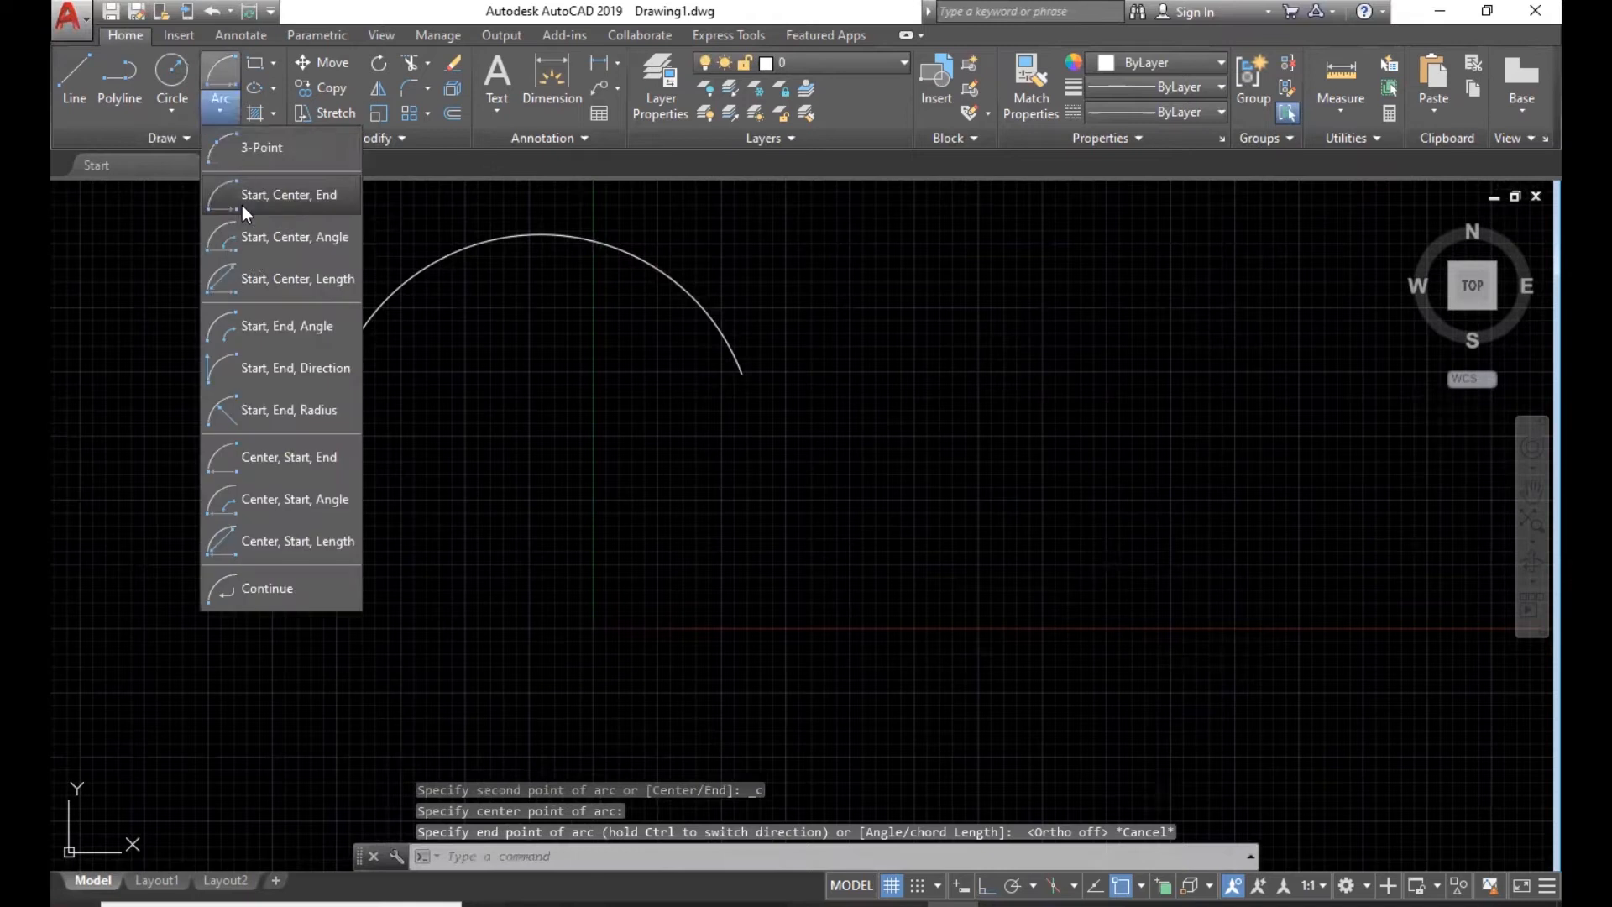
pyautogui.click(269, 238)
pyautogui.click(789, 668)
pyautogui.click(1218, 670)
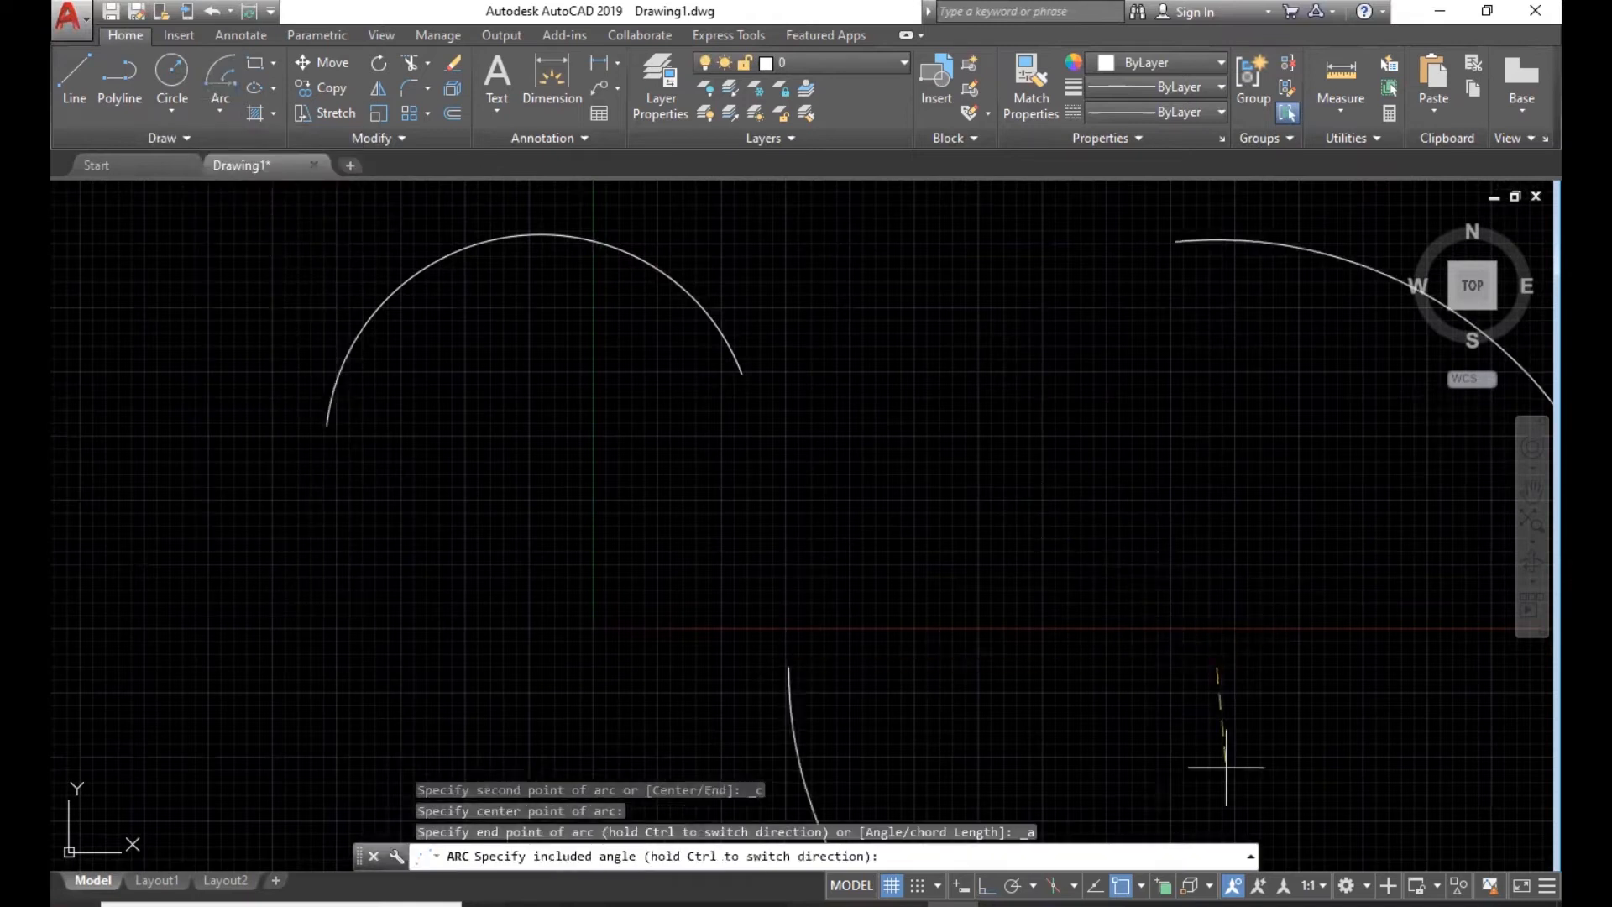
pyautogui.click(1041, 624)
pyautogui.press('Escape')
# - Try a Start, End, Direction arc in the empty area left of the existing arcs
pyautogui.click(220, 109)
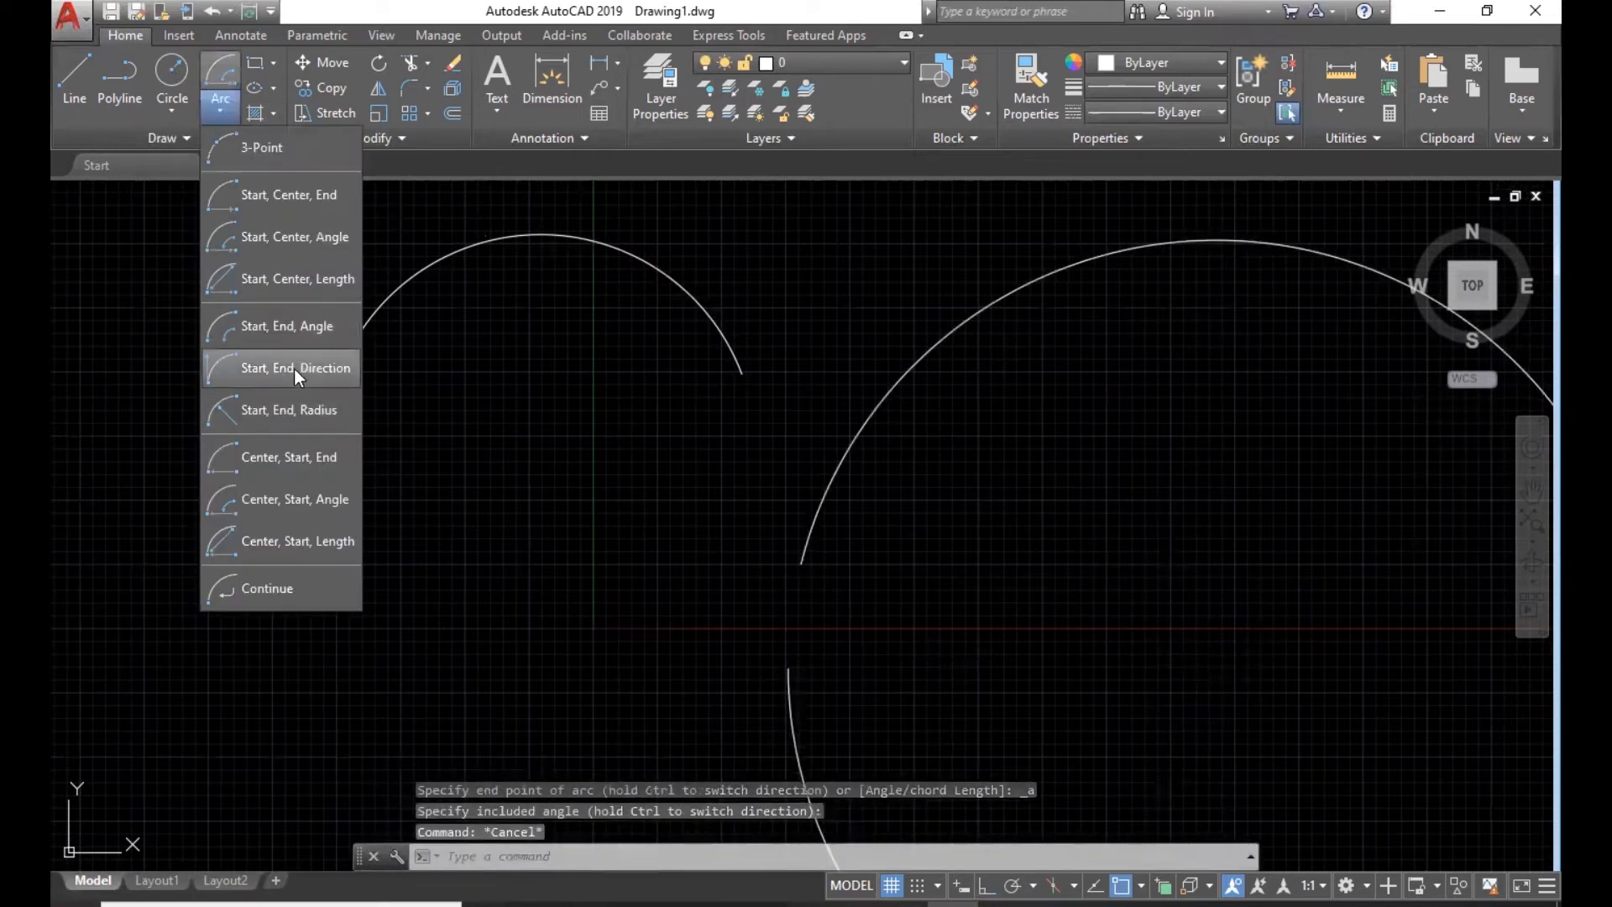
pyautogui.click(280, 370)
pyautogui.click(320, 454)
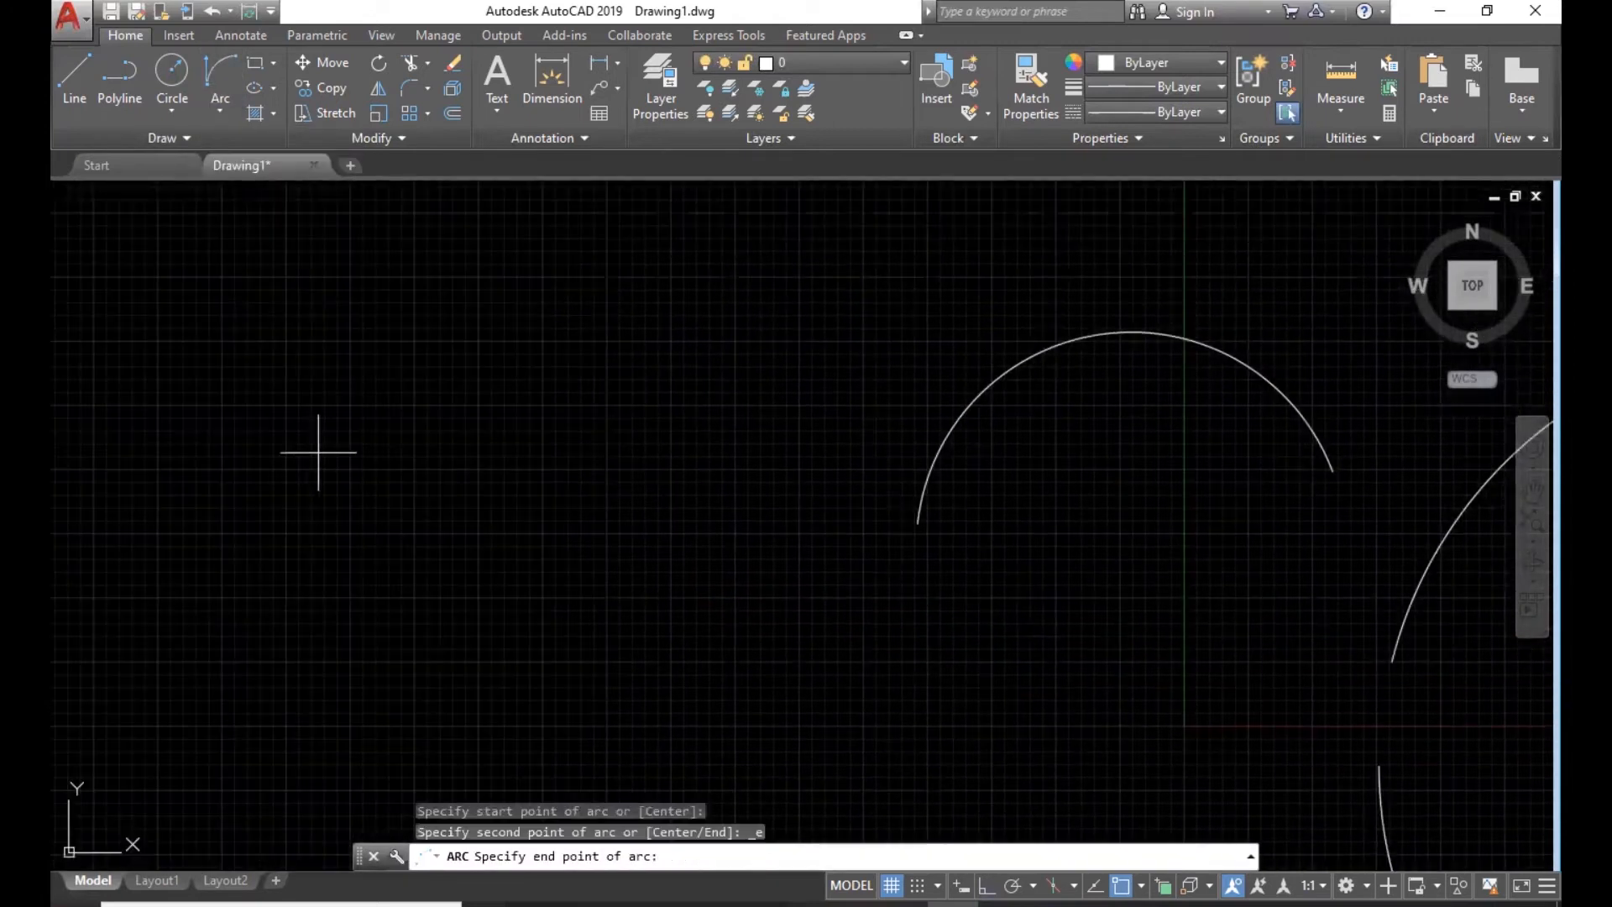
pyautogui.click(610, 460)
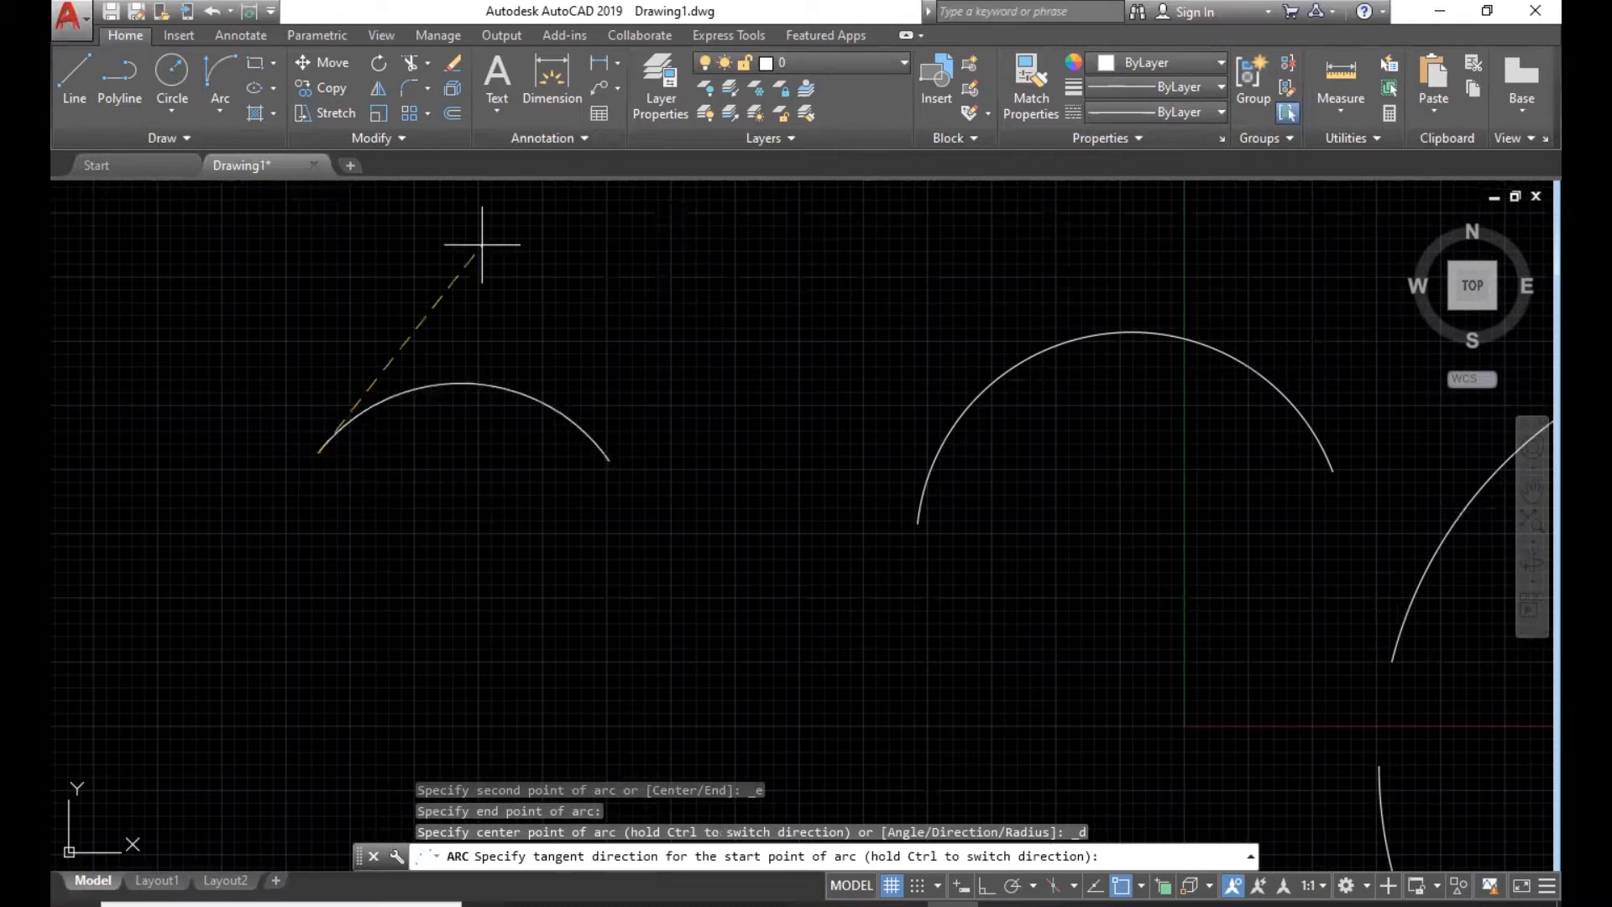
pyautogui.press('Escape')
pyautogui.click(223, 110)
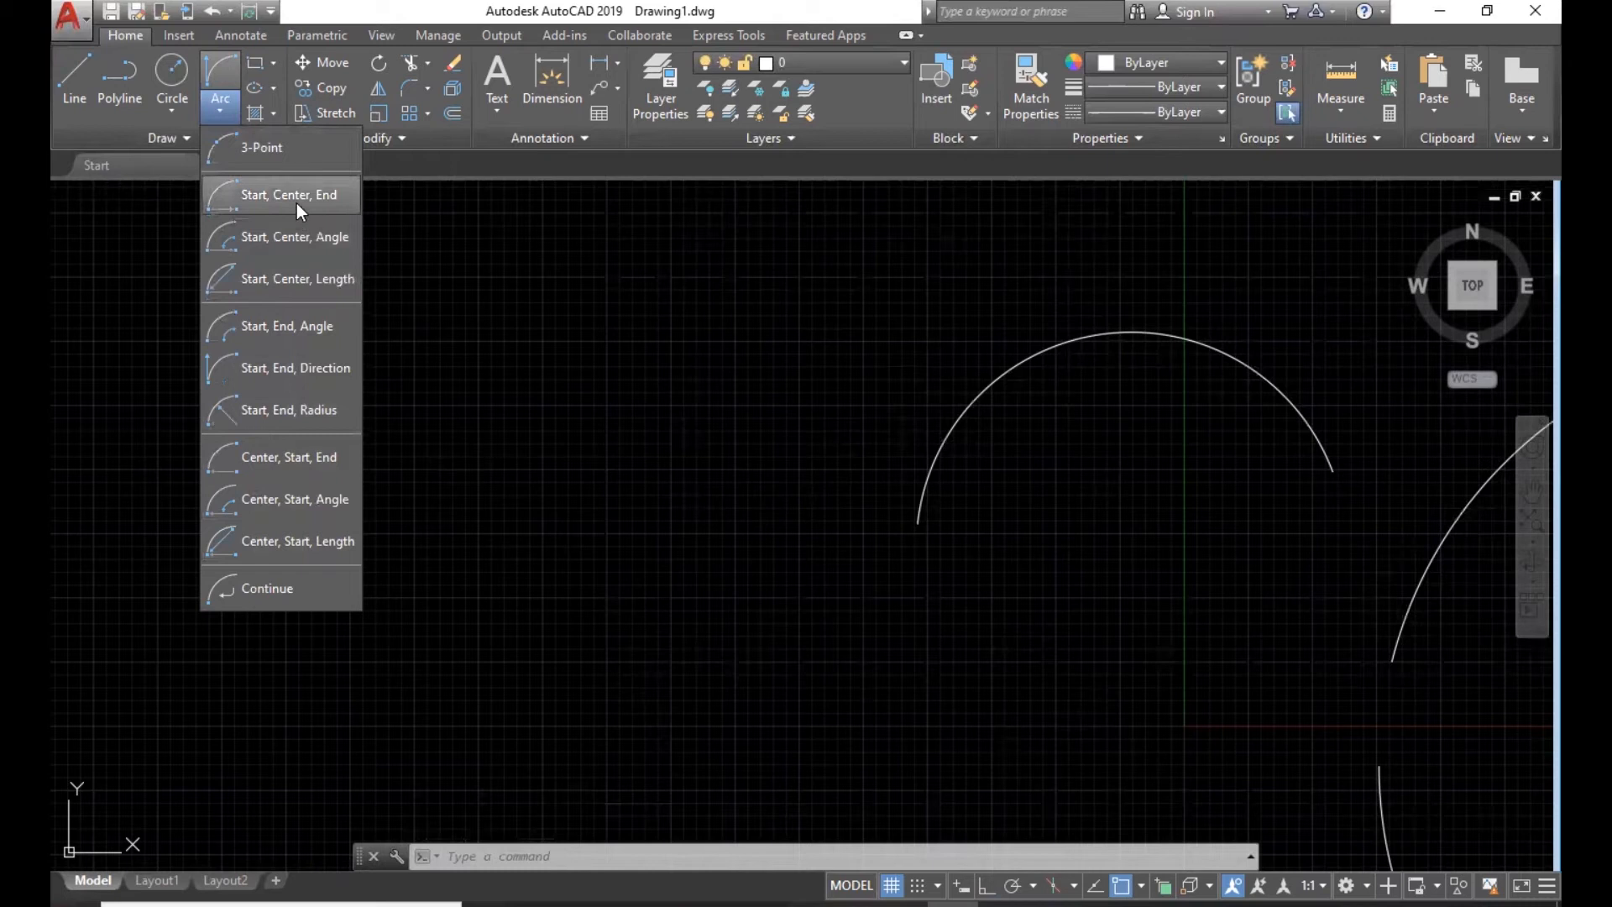
pyautogui.click(217, 109)
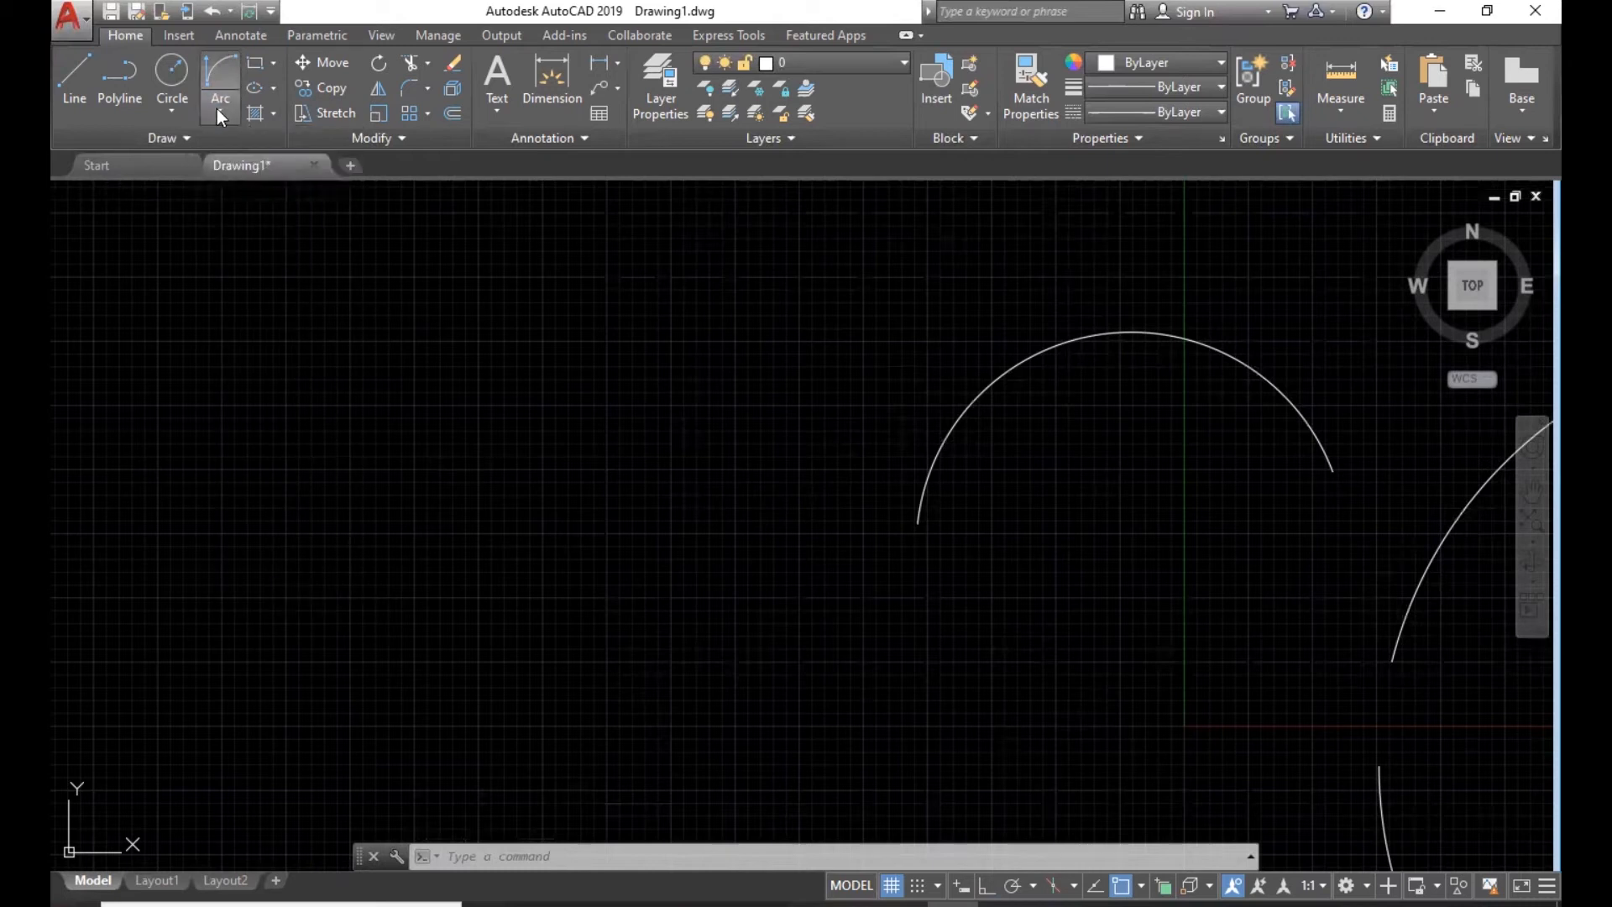
pyautogui.click(254, 64)
pyautogui.press('Escape')
# - Select both arcs together with a selection window and erase them
pyautogui.moveTo(899, 317); pyautogui.dragTo(608, 380, button='middle')
pyautogui.scroll(-5, 996, 370)
pyautogui.click(1243, 308)
pyautogui.click(832, 602)
pyautogui.press('Delete')
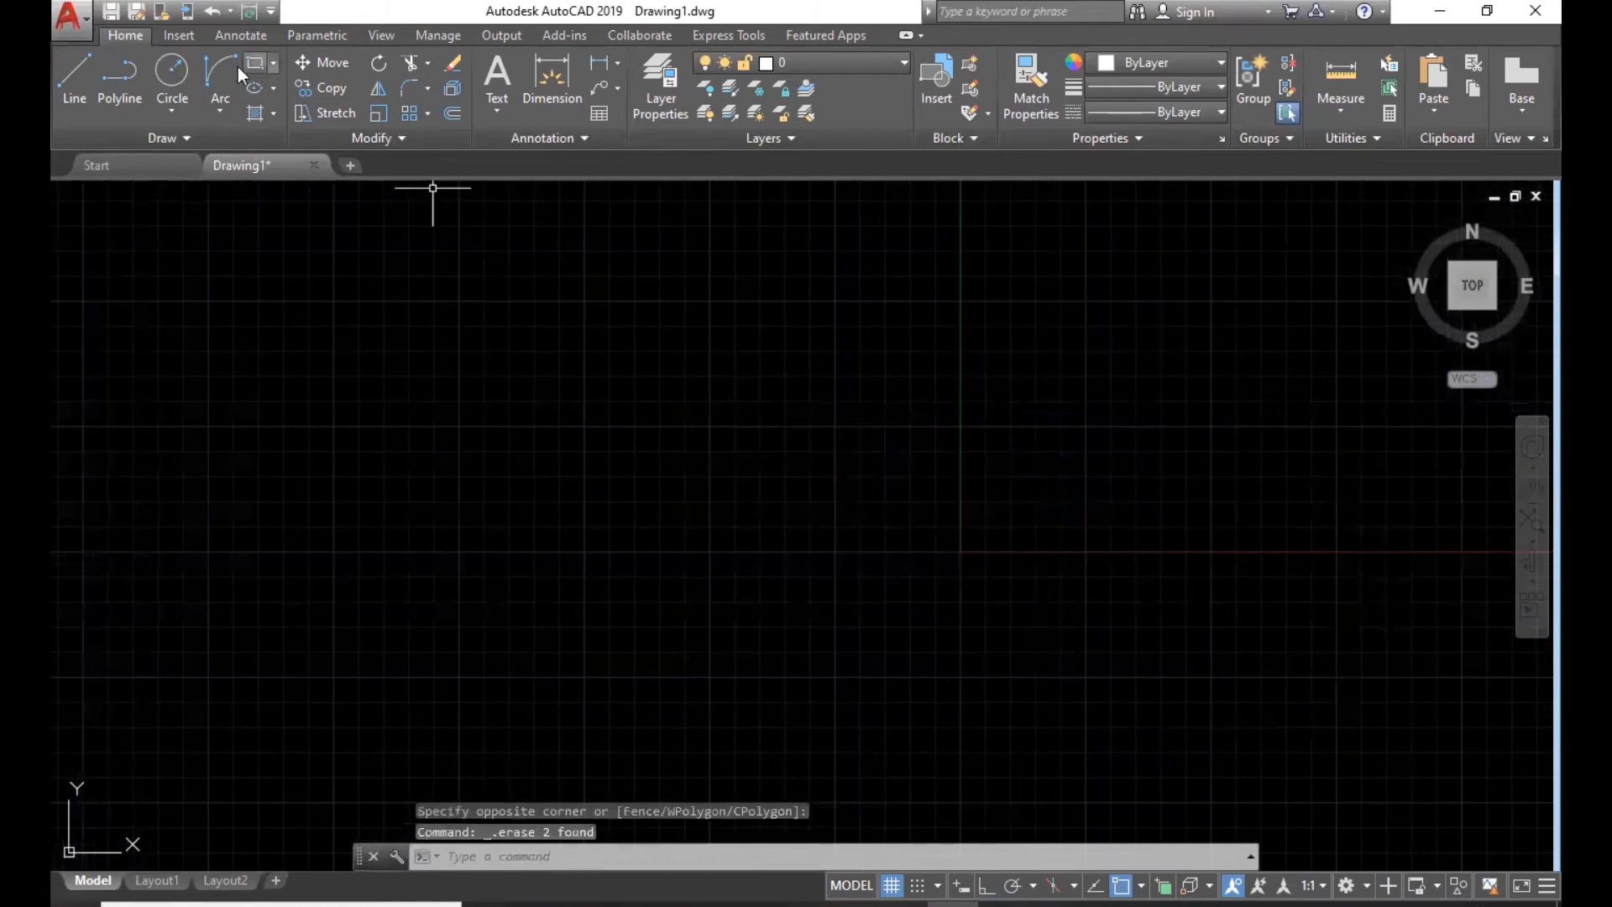
# - Draw a wide rectangle by two opposite corners left of the vertical axis, and erase it again
pyautogui.click(254, 64)
pyautogui.click(414, 282)
pyautogui.click(862, 506)
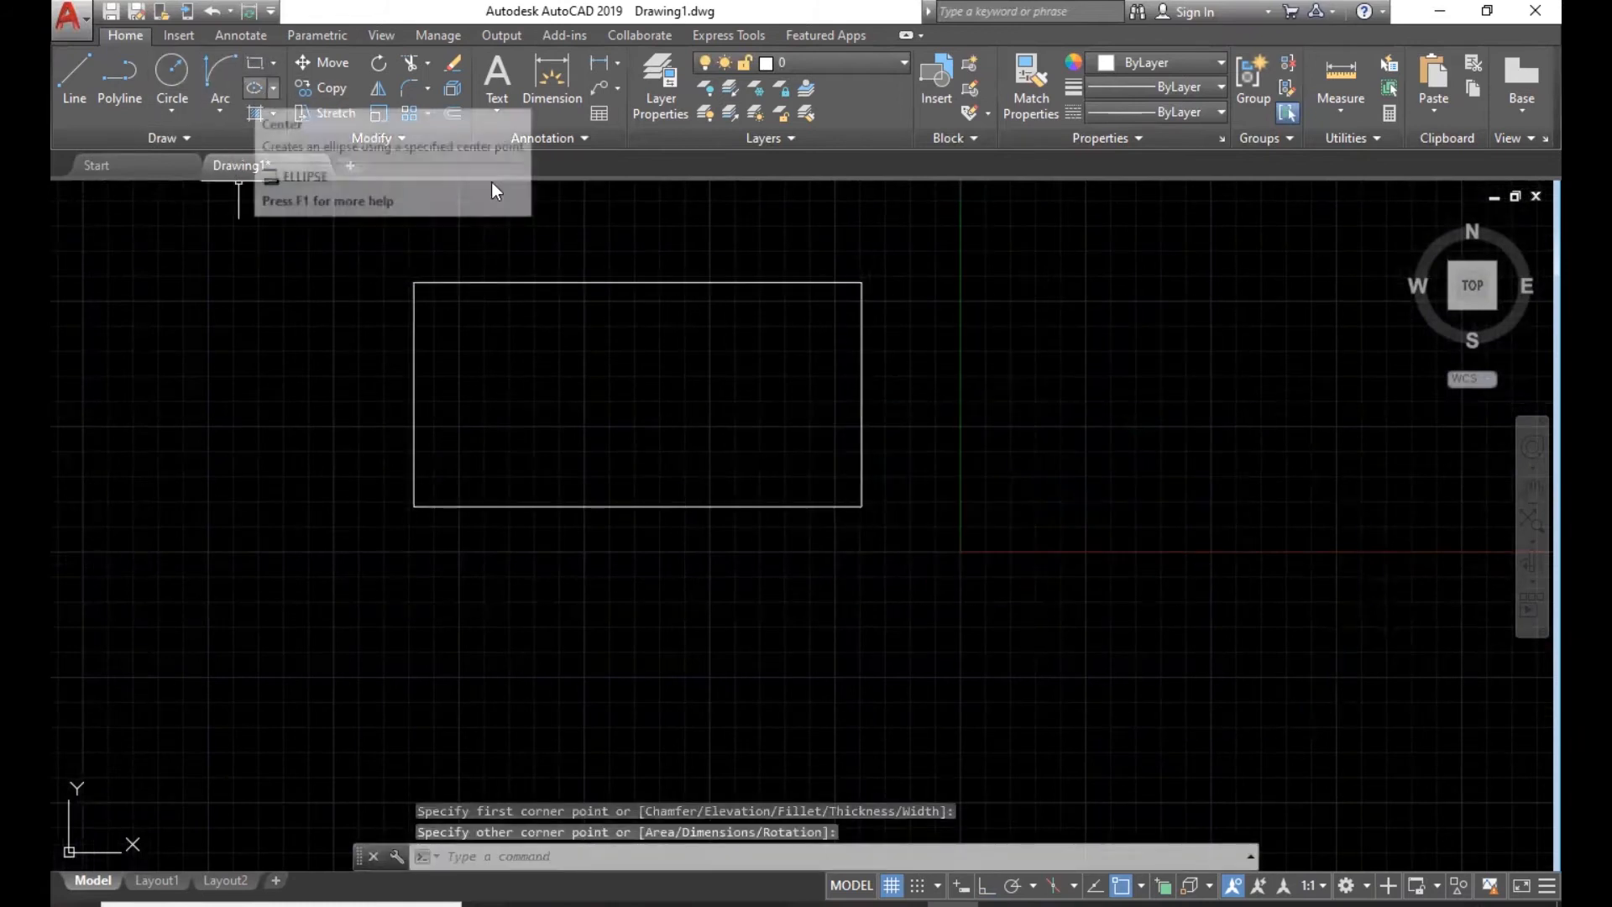
pyautogui.click(941, 312)
pyautogui.click(632, 510)
pyautogui.press('Delete')
# - Set the decimal length precision to 0.0 in the drawing units and change the insertion scale unit from inches
pyautogui.moveTo(858, 483)
pyautogui.mouseDown(button='middle')
pyautogui.moveTo(541, 579)
pyautogui.moveTo(128, 583)
pyautogui.mouseUp(button='middle')
pyautogui.moveTo(821, 382); pyautogui.dragTo(694, 471, button='middle')
pyautogui.press('Escape')
pyautogui.press('Escape')
pyautogui.press('Escape')
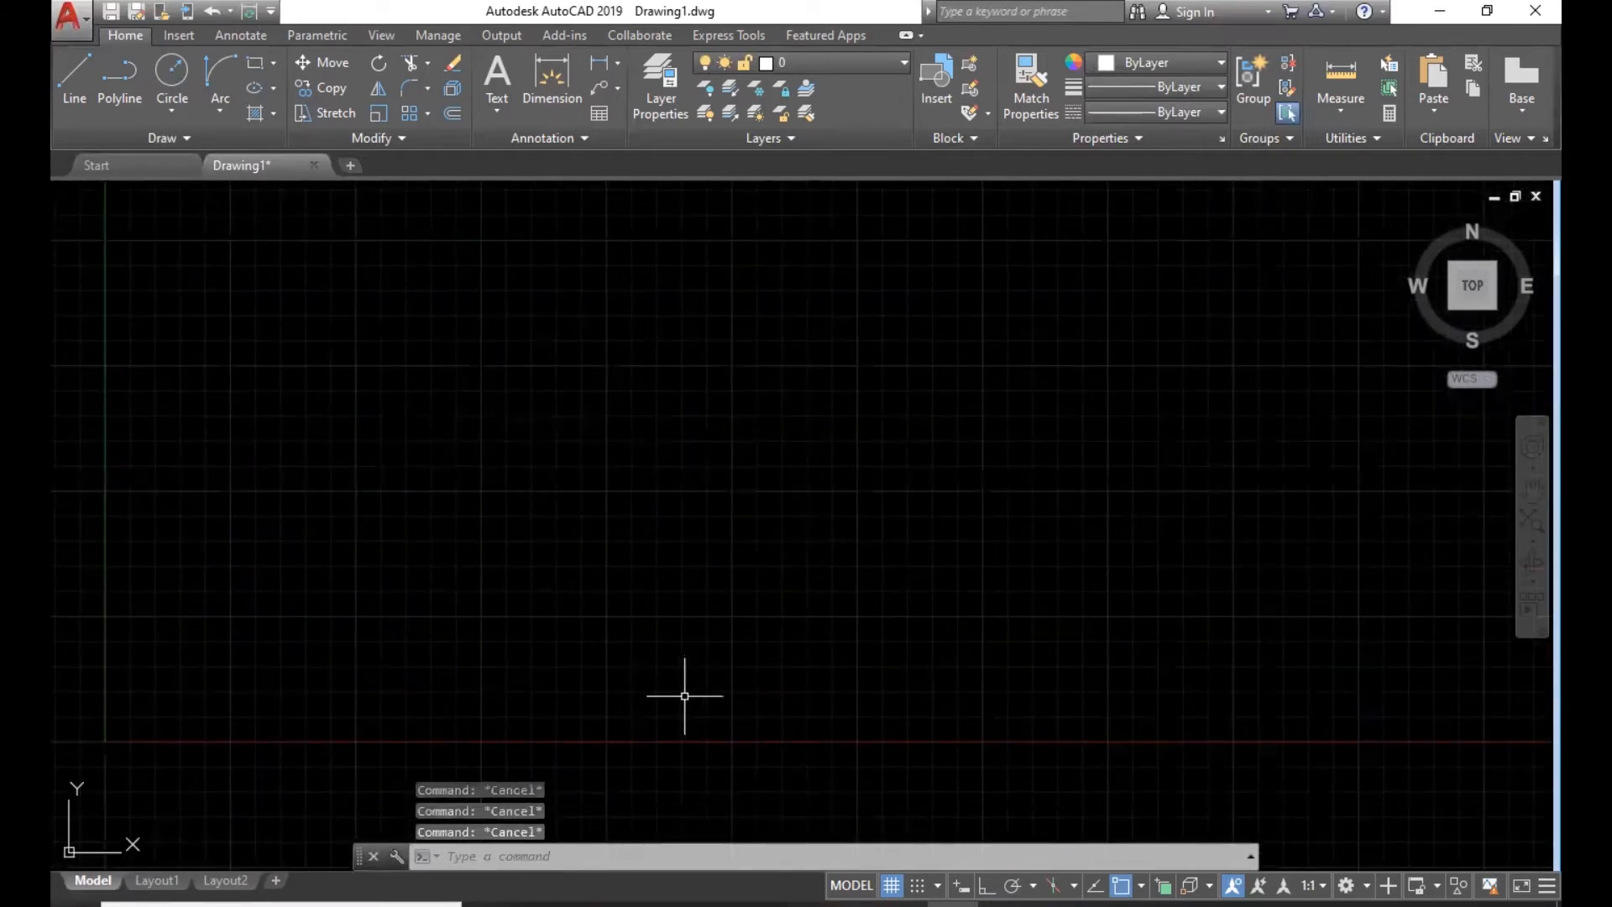
pyautogui.write('un')
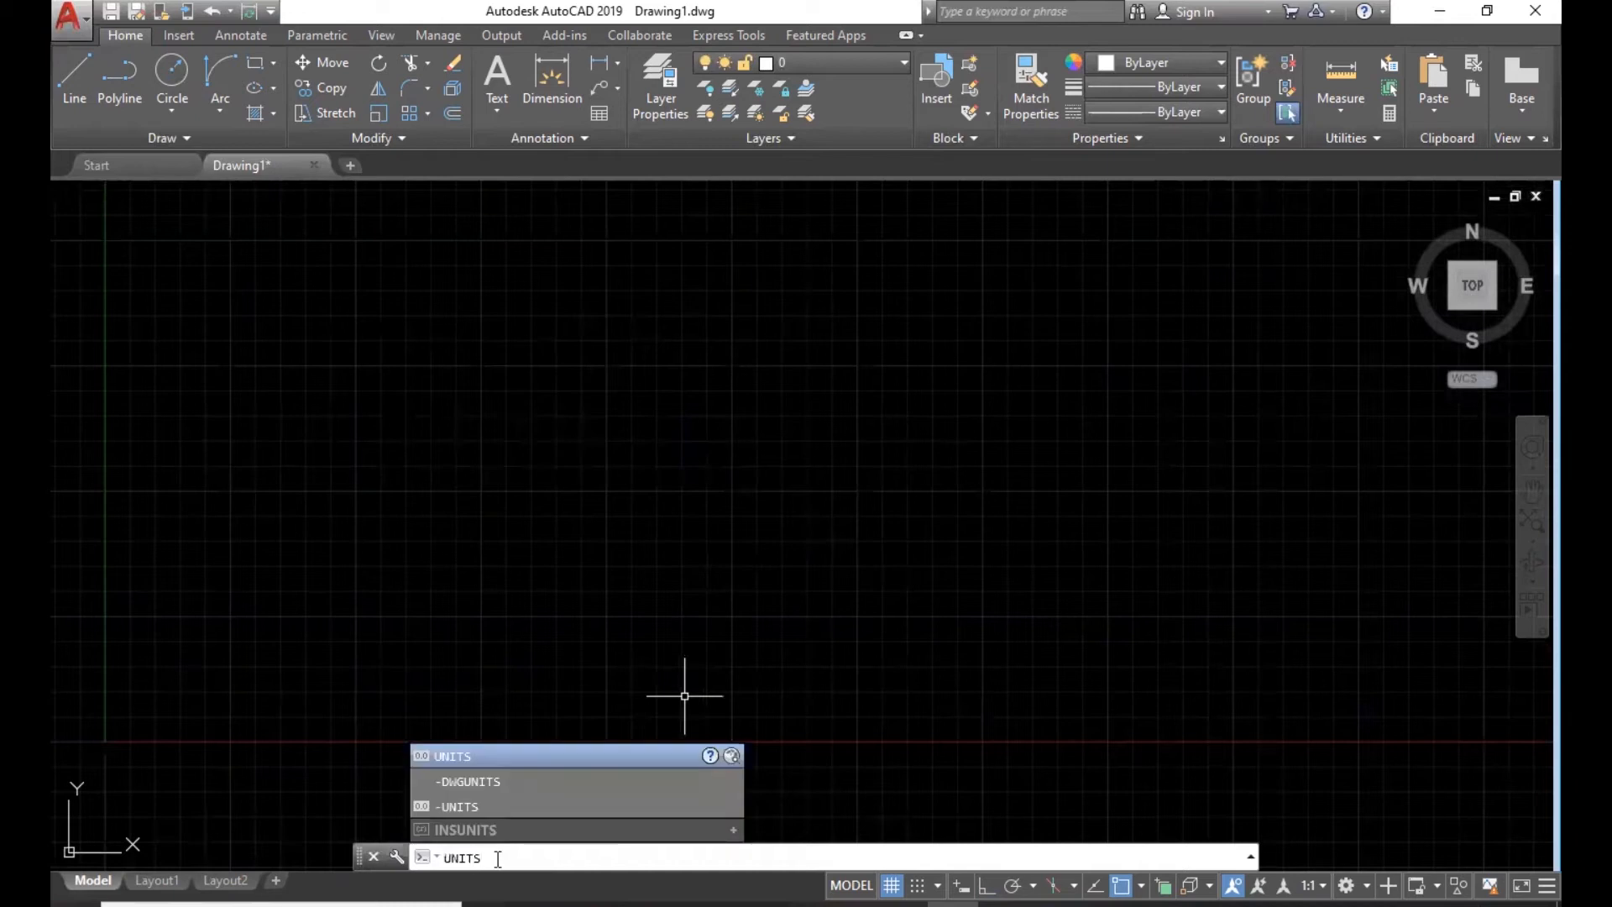
pyautogui.press('Return')
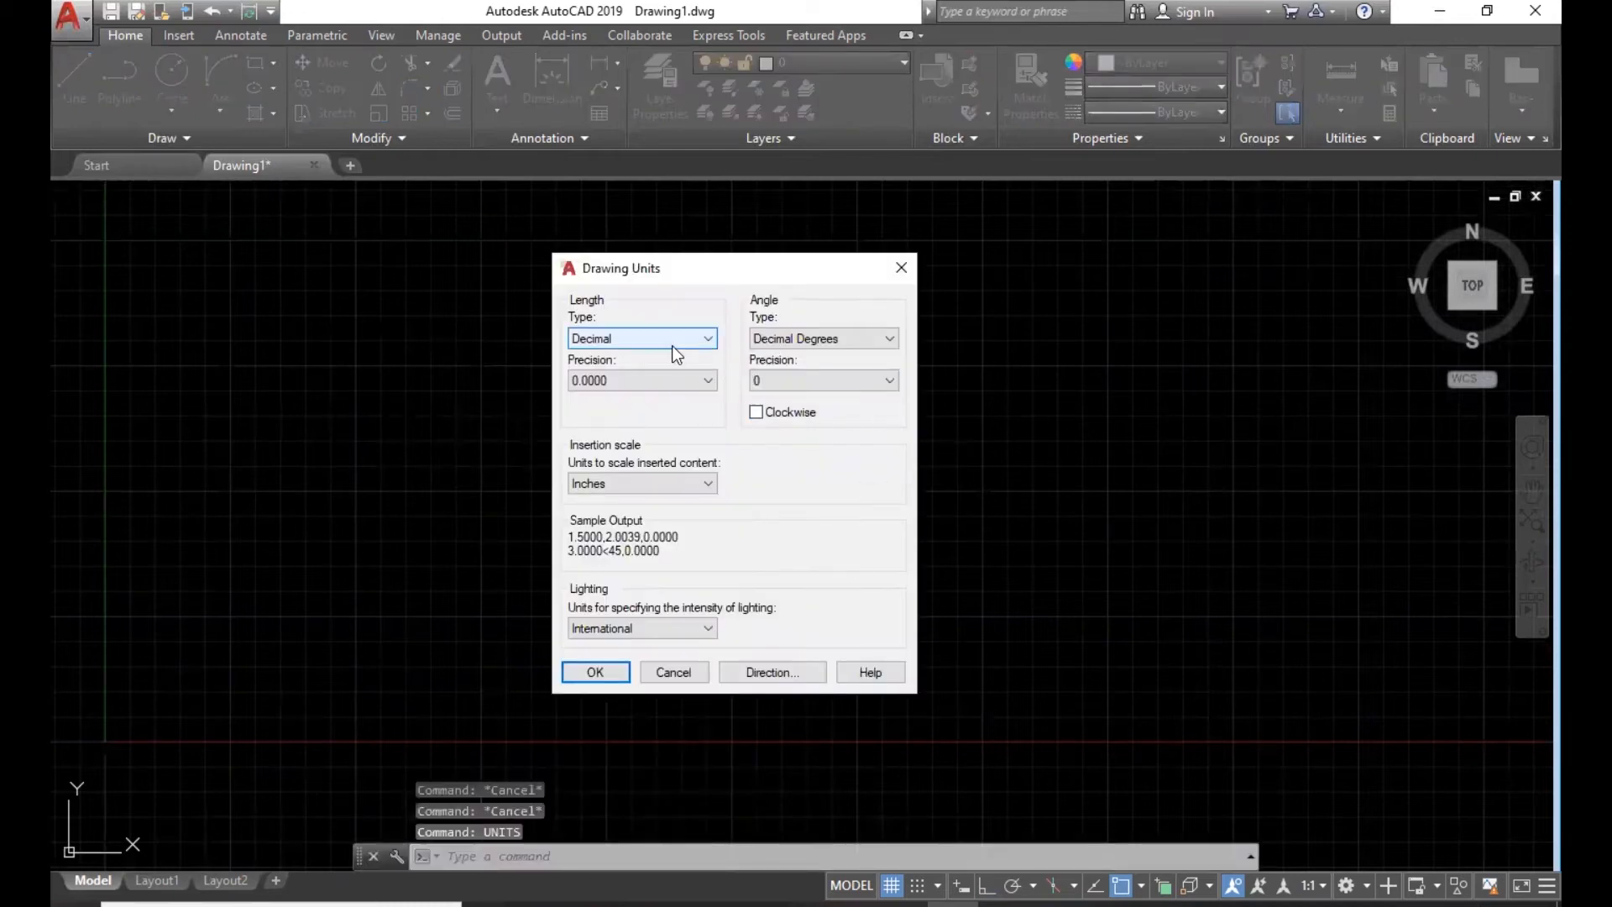
pyautogui.click(667, 379)
pyautogui.click(603, 411)
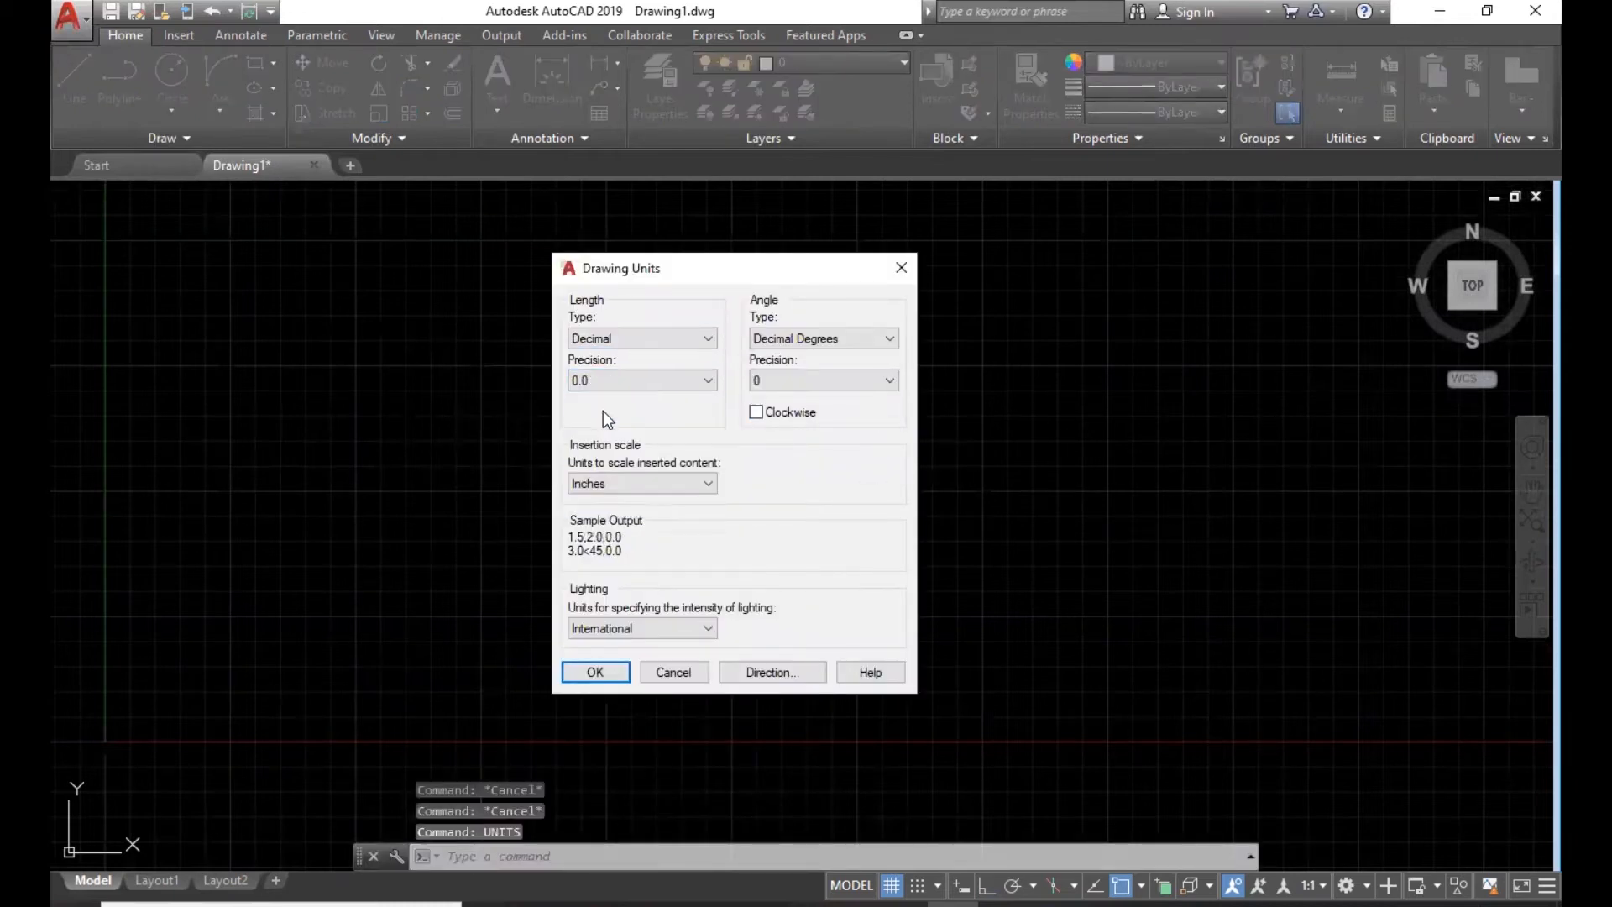
pyautogui.click(638, 483)
pyautogui.click(607, 588)
pyautogui.click(596, 672)
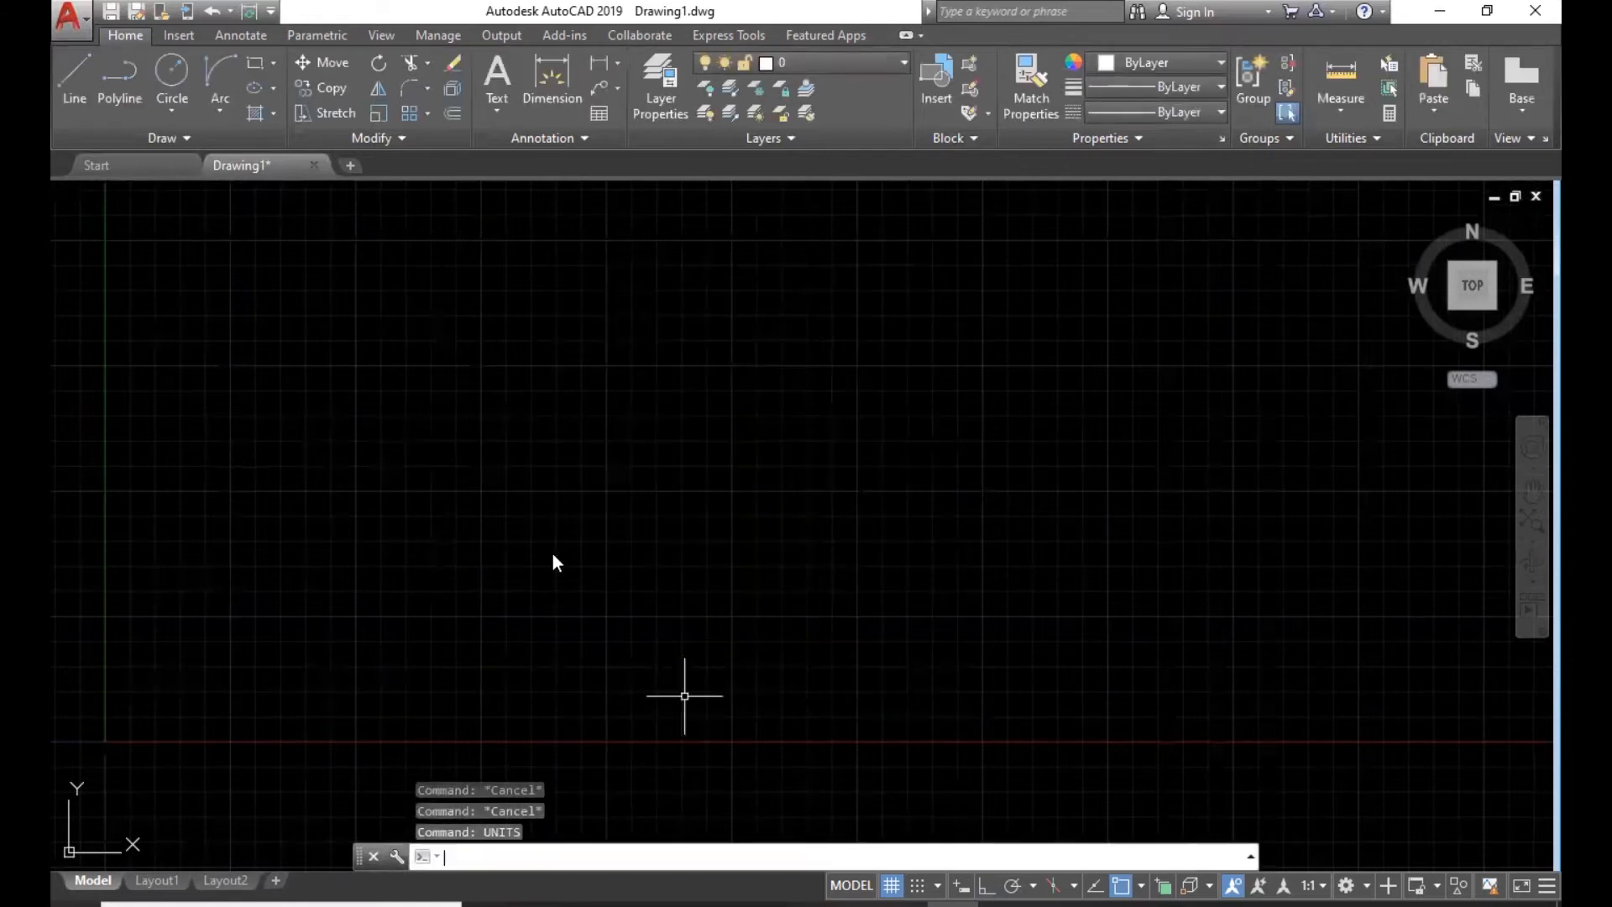
# - Draw two connected lines with Ortho on, one 10 units long to the right and one 10 units long downward
pyautogui.click(82, 77)
pyautogui.click(563, 423)
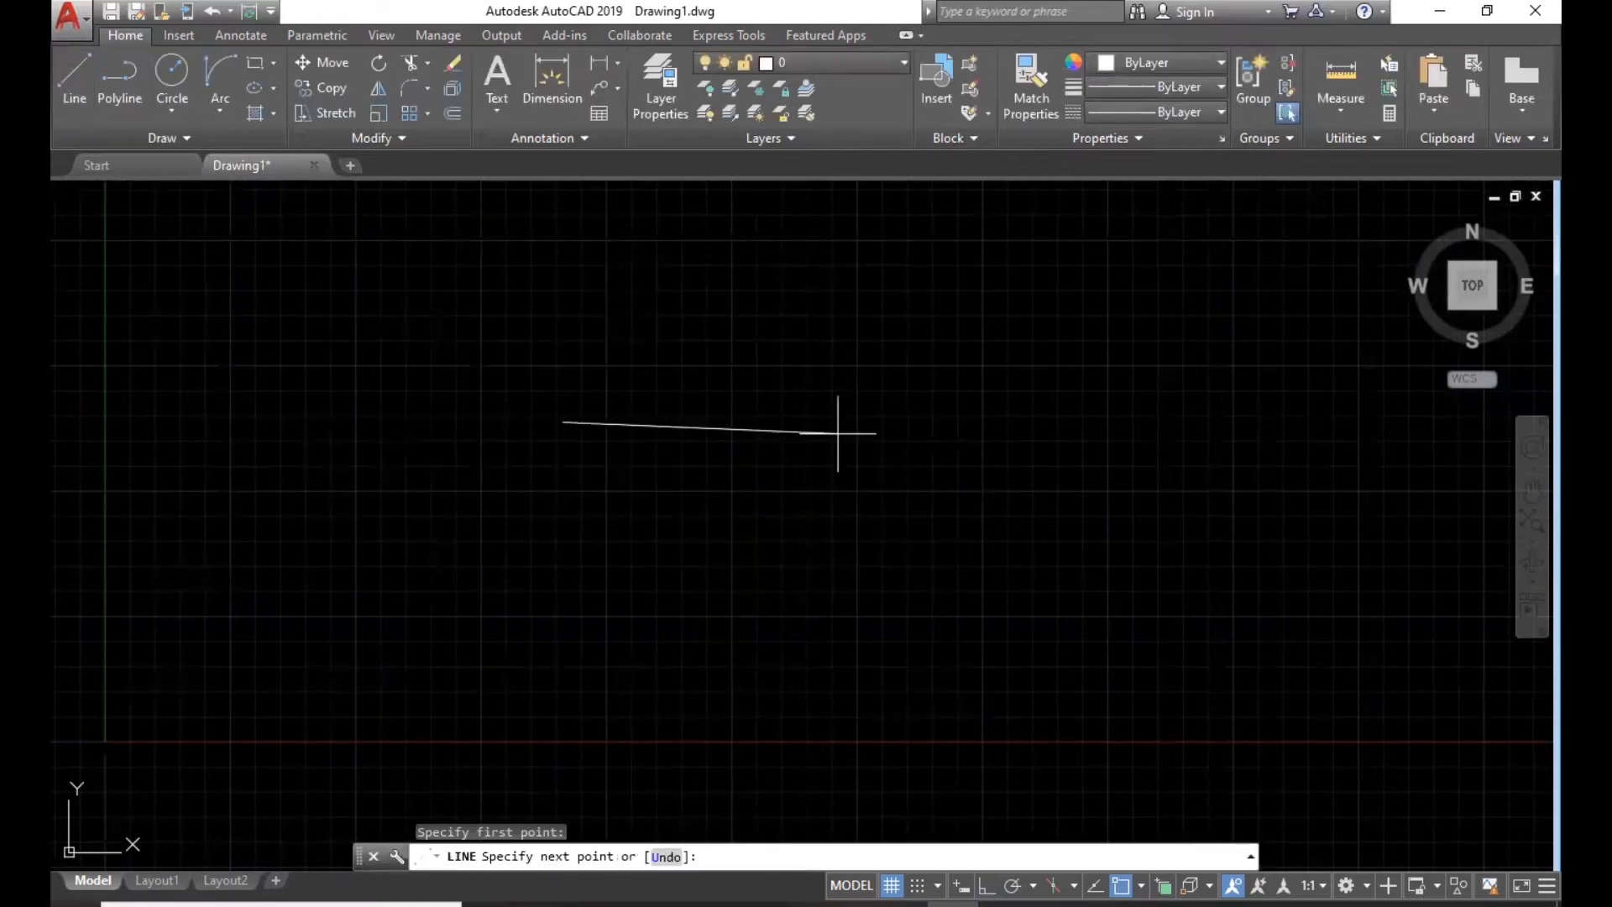
pyautogui.press('F8')
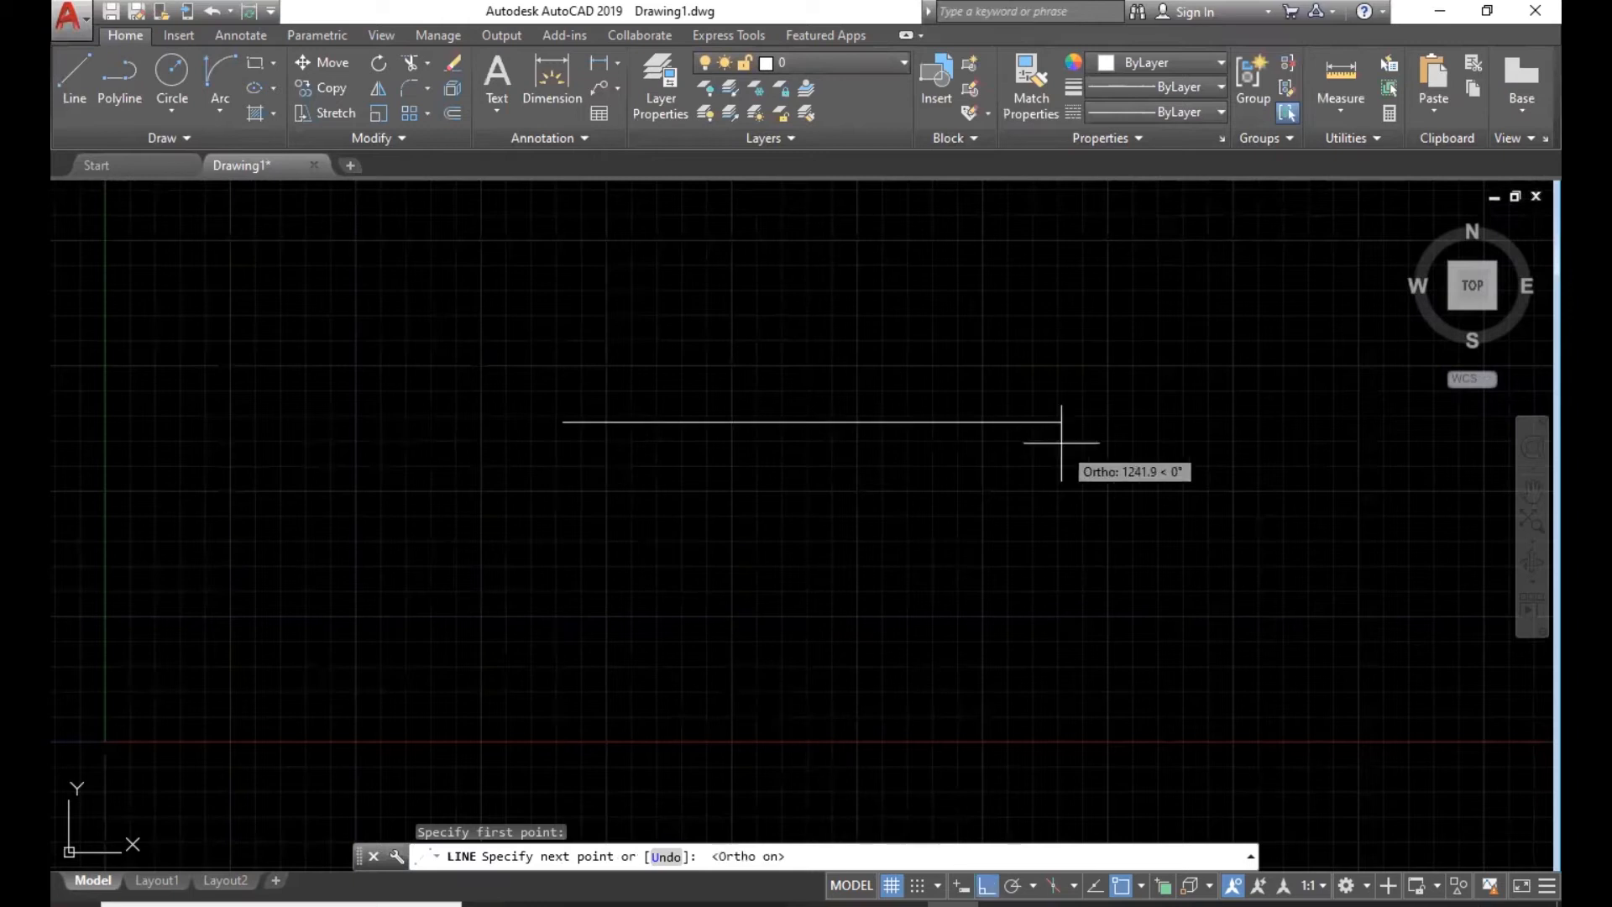
pyautogui.write('10')
pyautogui.press('Return')
pyautogui.scroll(12, 567, 426)
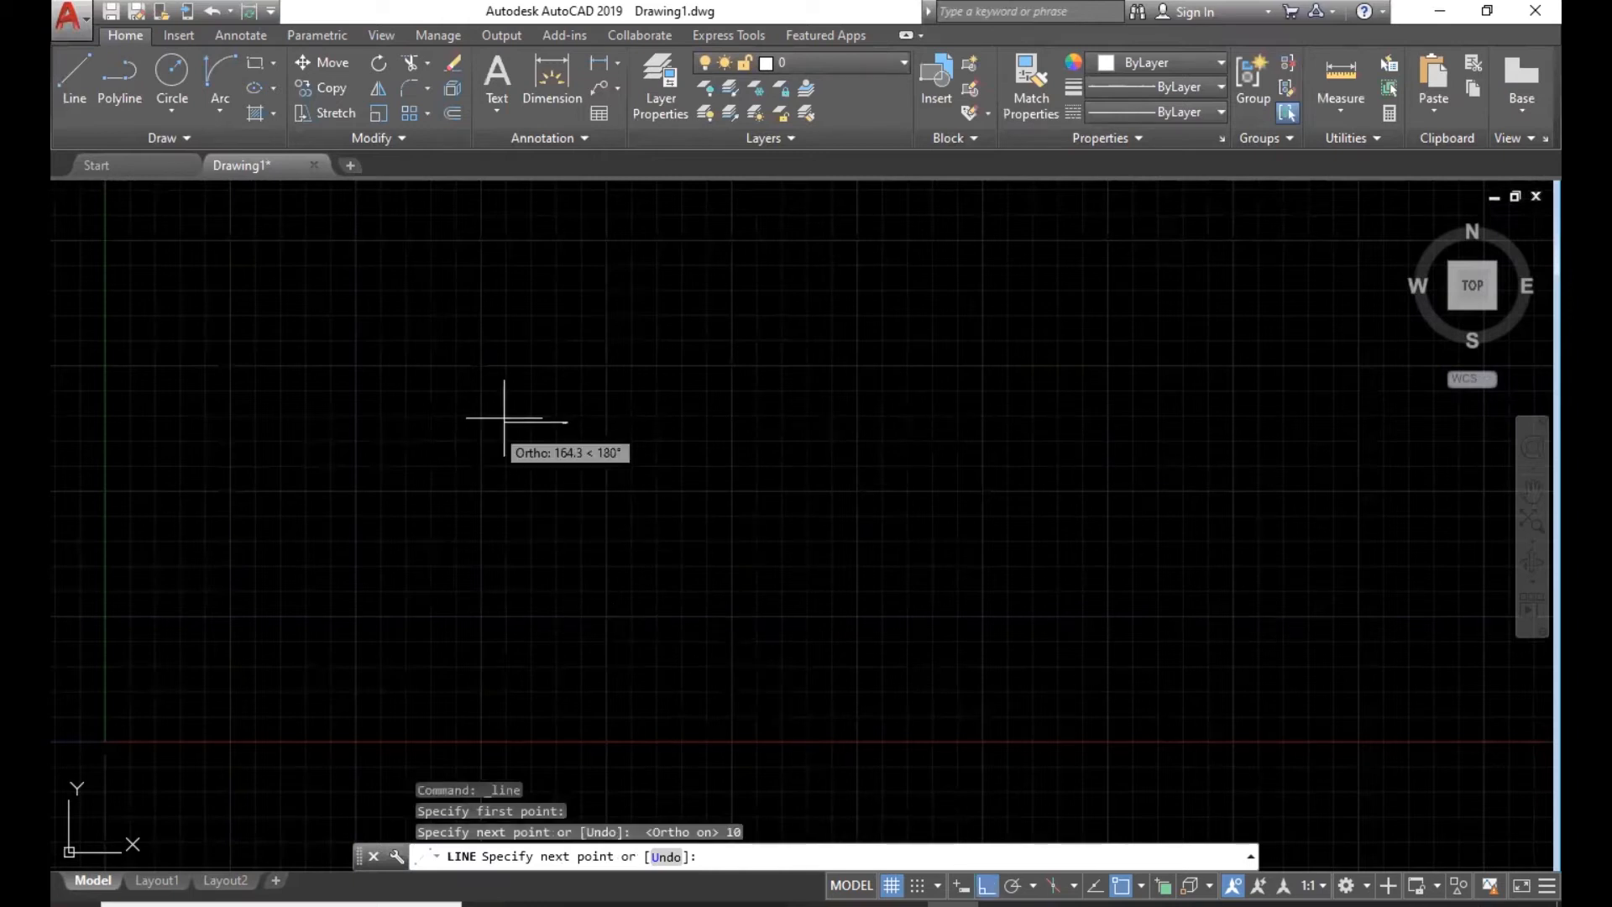
pyautogui.moveTo(574, 493); pyautogui.dragTo(727, 532, button='middle')
pyautogui.write('10')
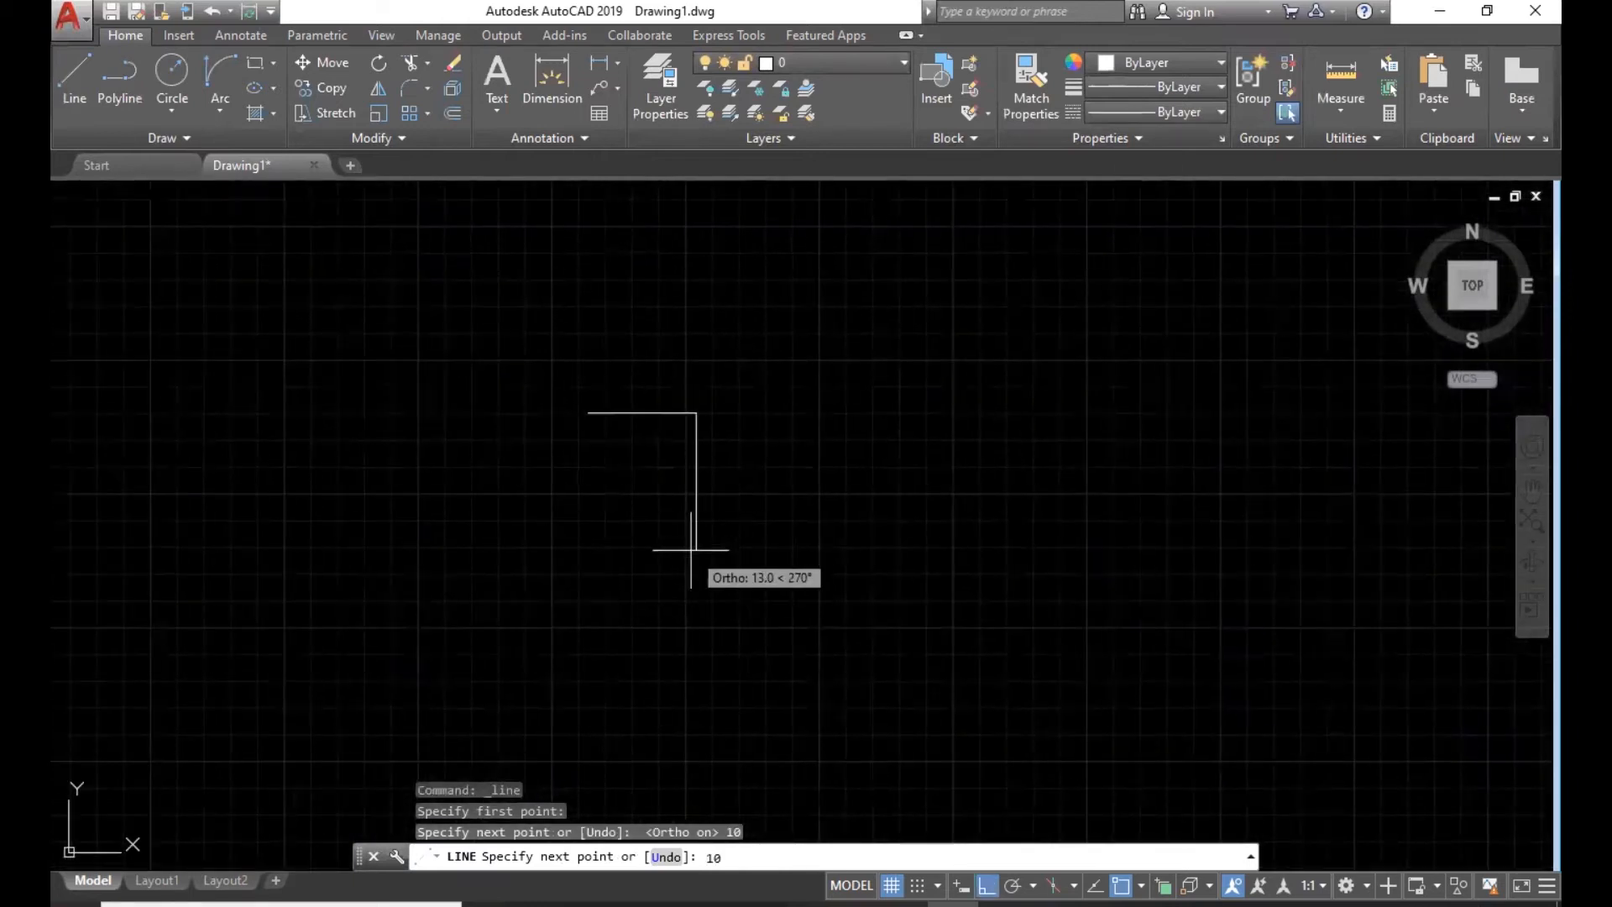
pyautogui.press('Return')
pyautogui.press('Escape')
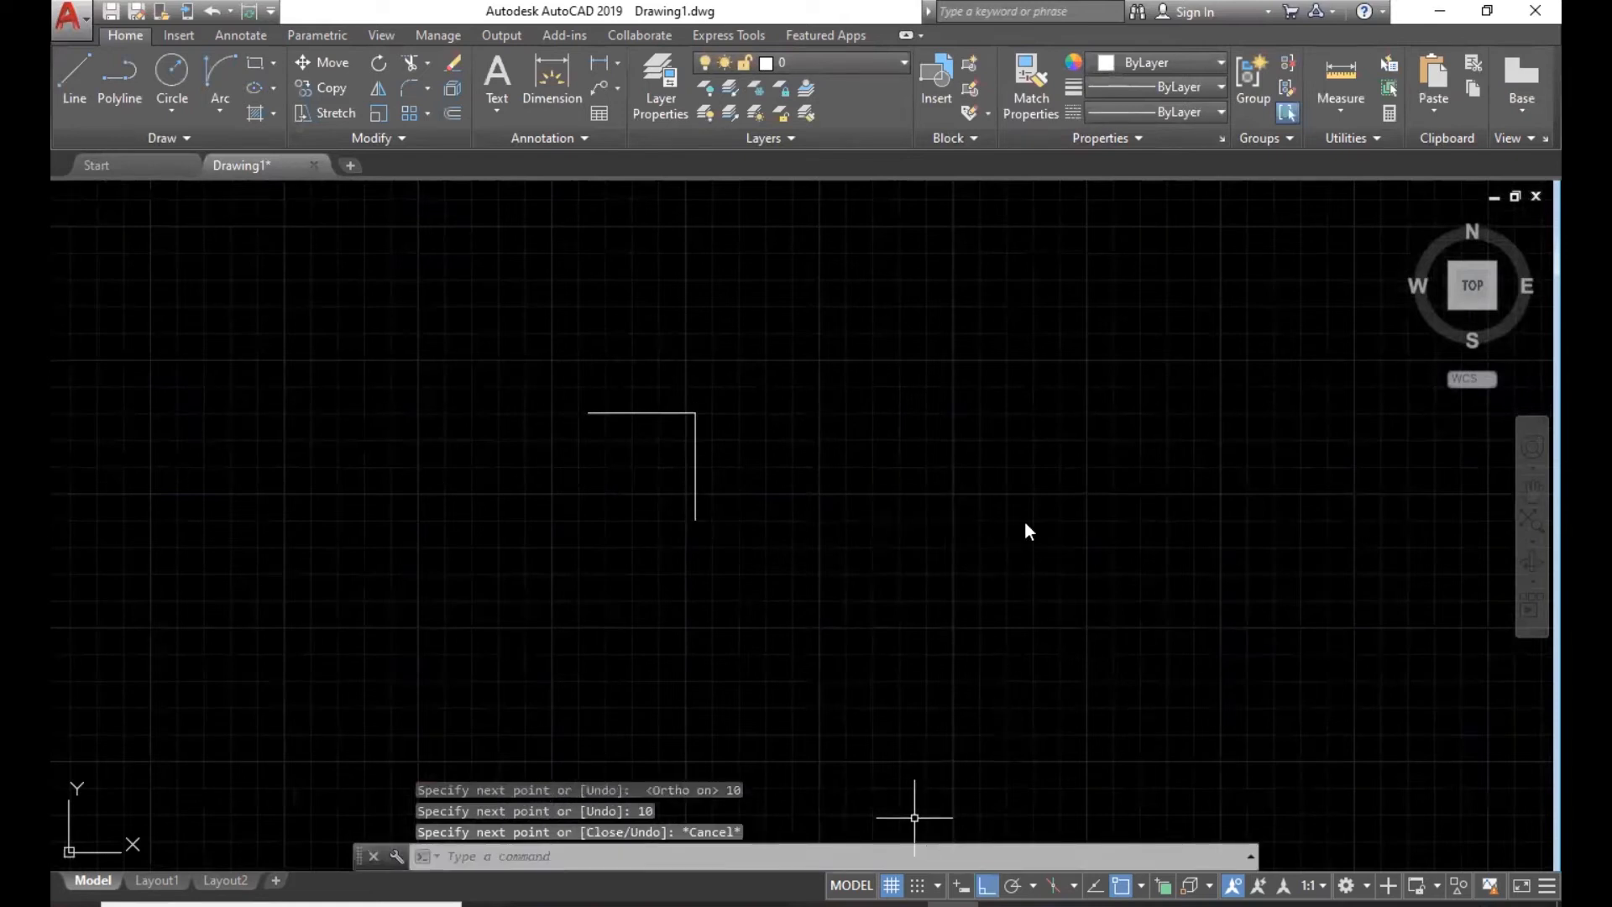
# - Draw a rectangle by dimensions, 50 long and 60 wide, extending down and right from a corner beside the two lines
pyautogui.moveTo(752, 357); pyautogui.dragTo(364, 379, button='middle')
pyautogui.click(256, 62)
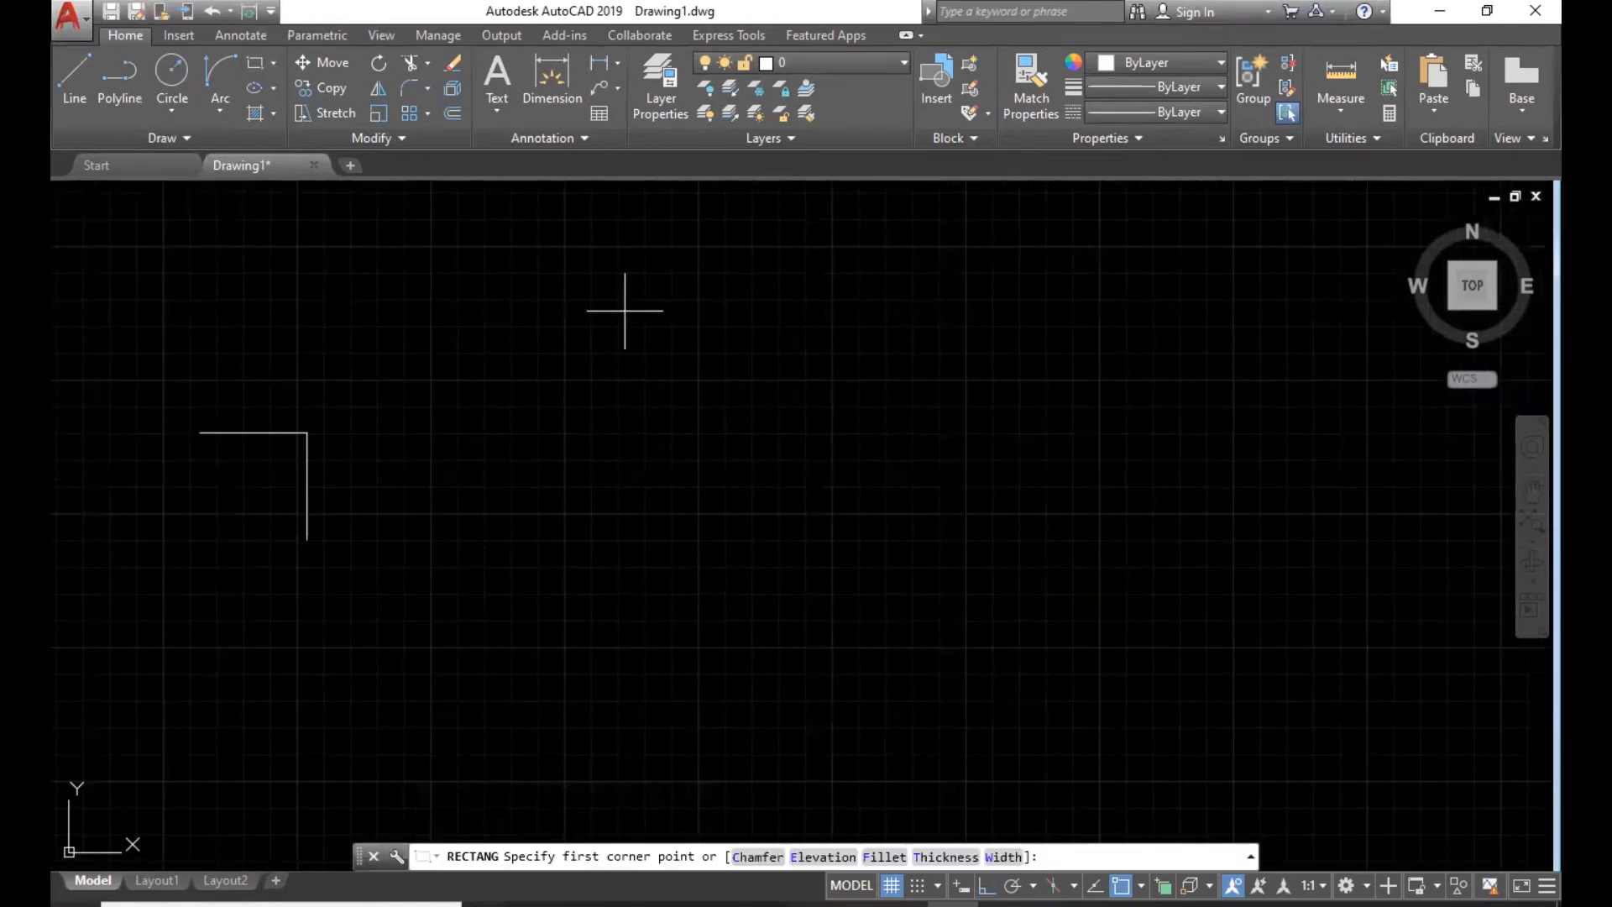
pyautogui.click(625, 310)
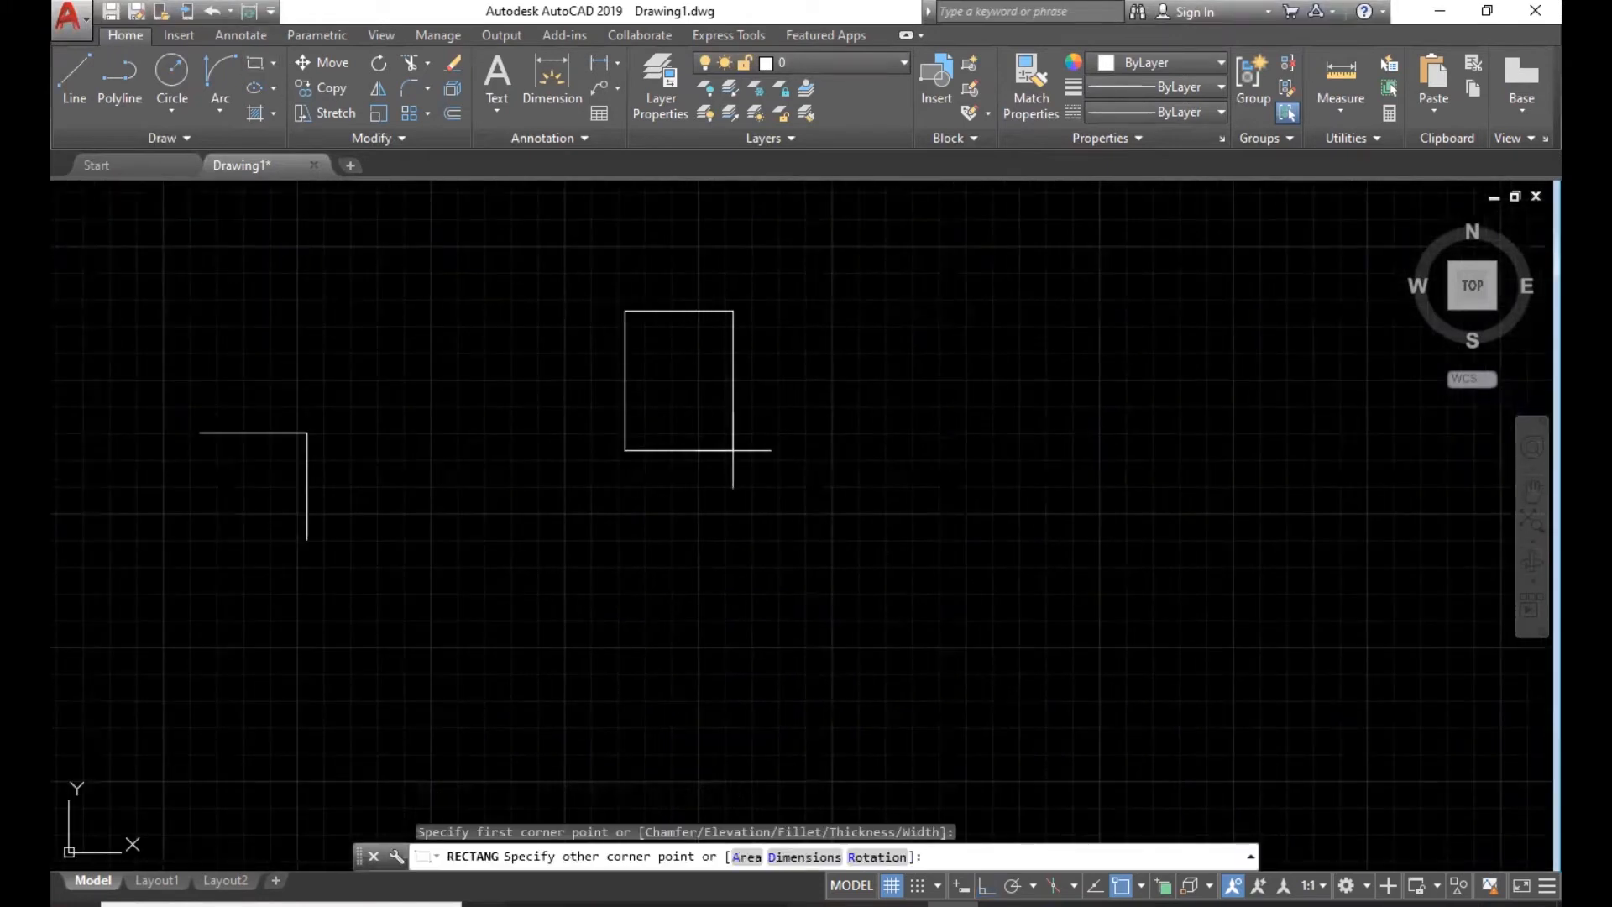
pyautogui.rightClick(914, 531)
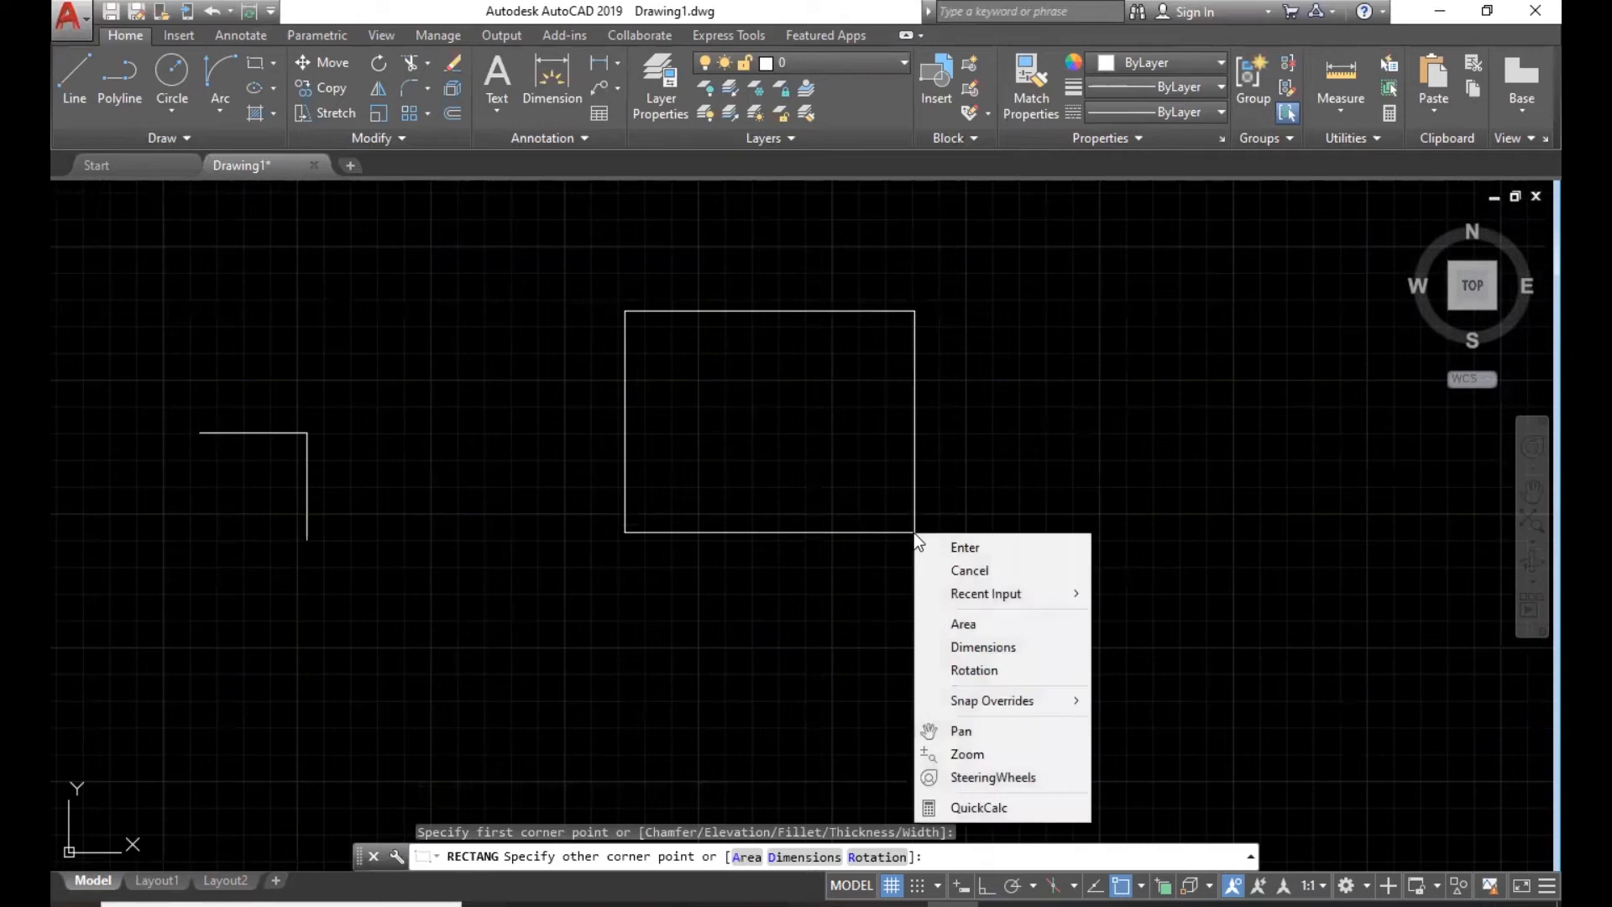
pyautogui.click(1031, 650)
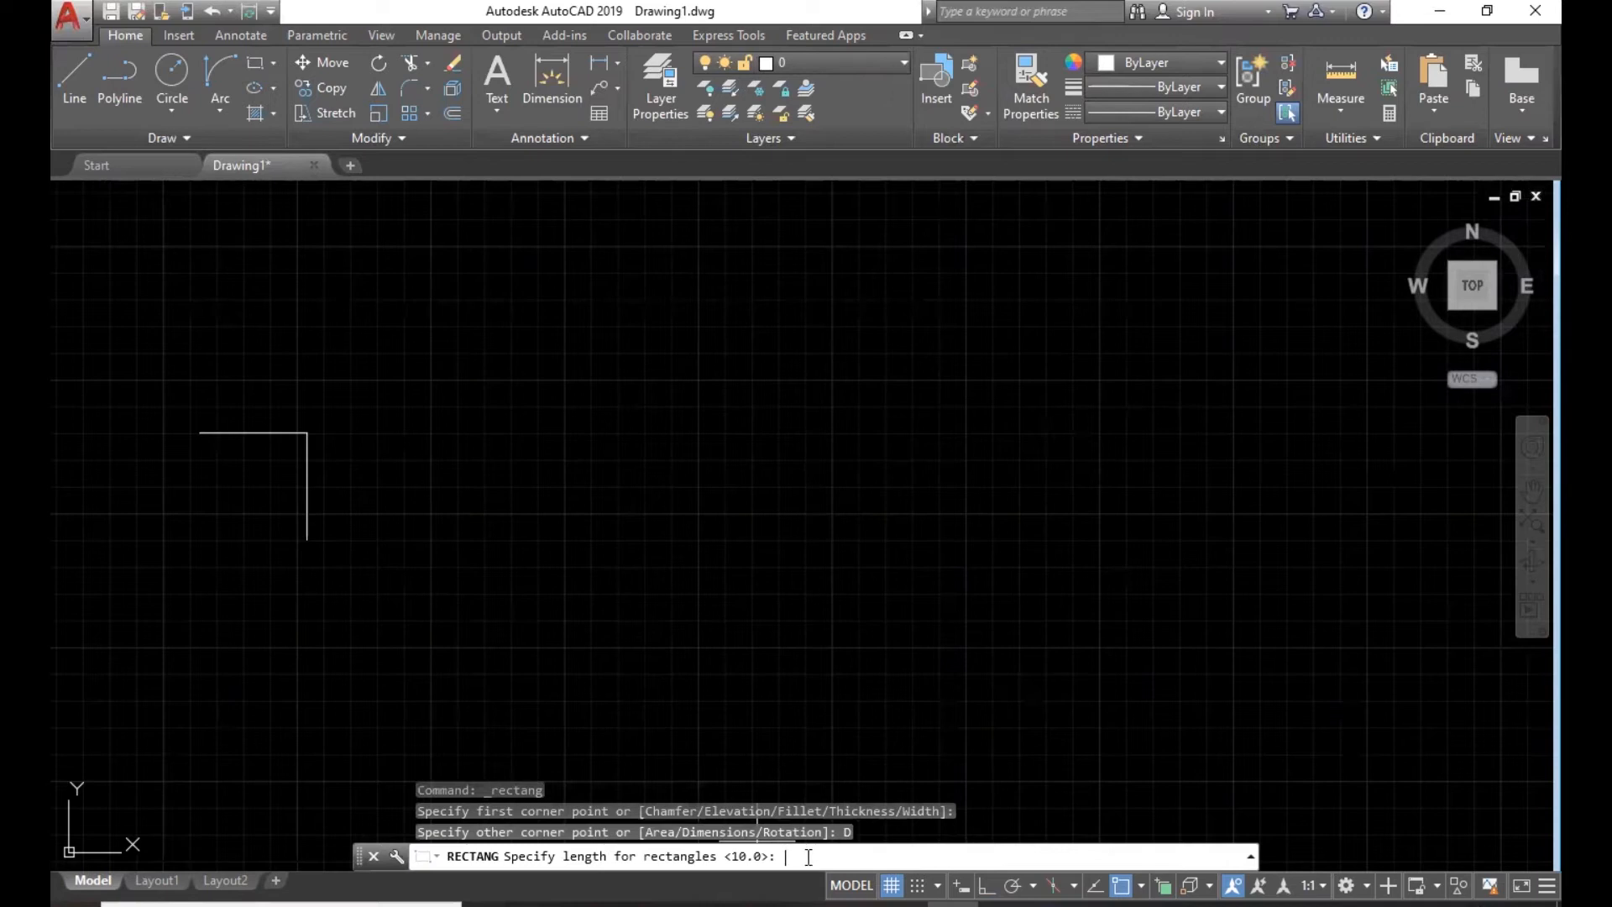
pyautogui.write('50')
pyautogui.press('Return')
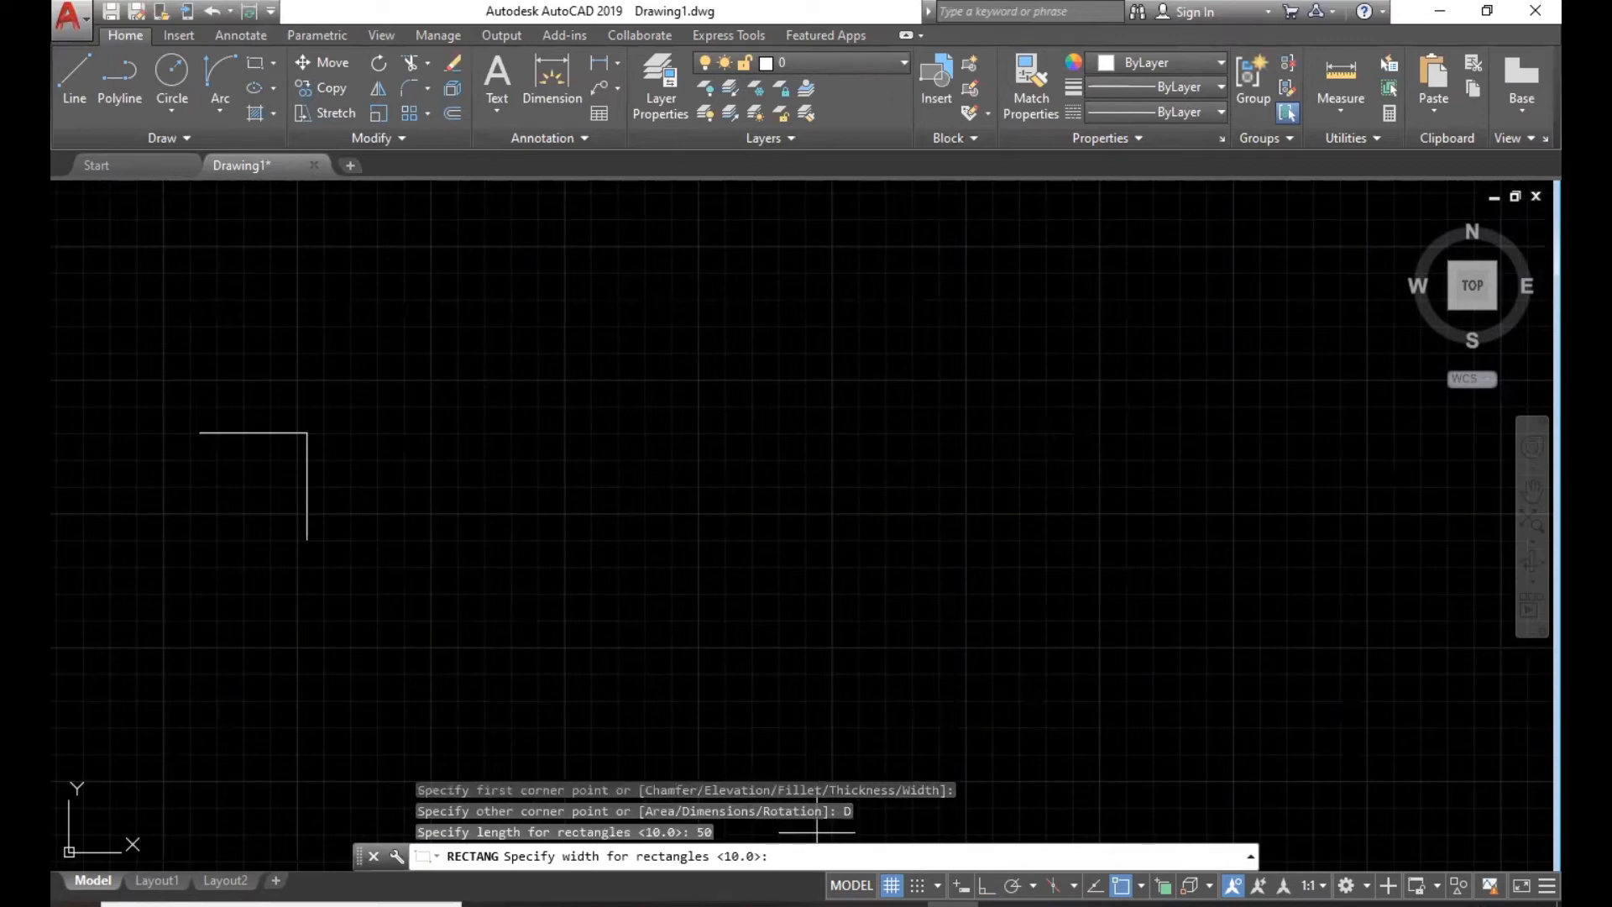
pyautogui.write('60')
pyautogui.press('Return')
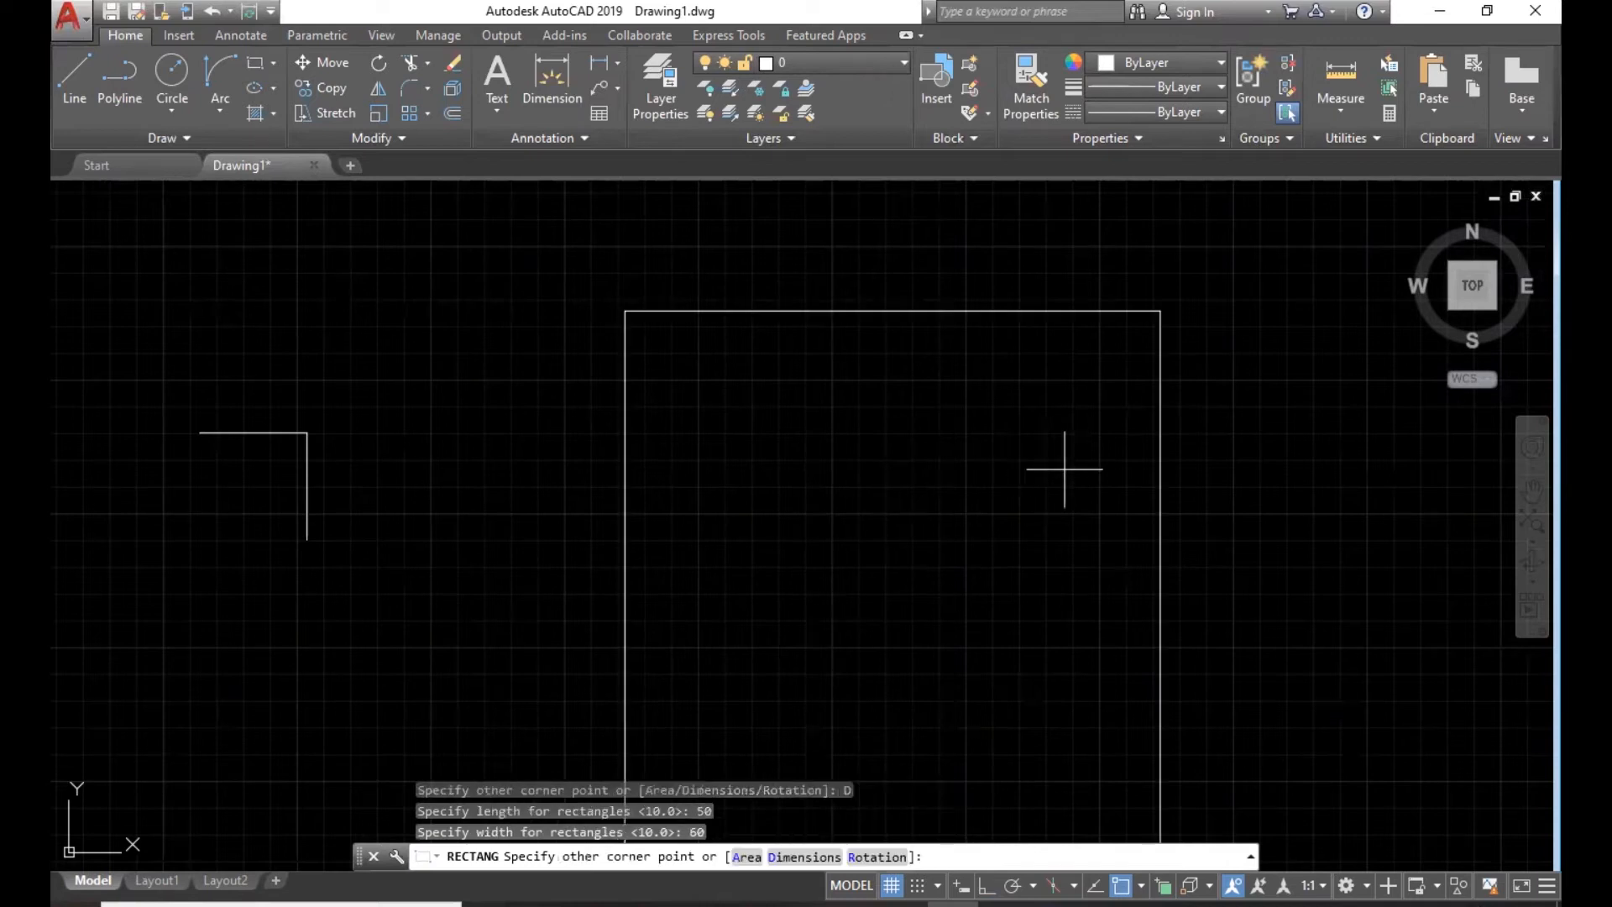
pyautogui.click(1242, 392)
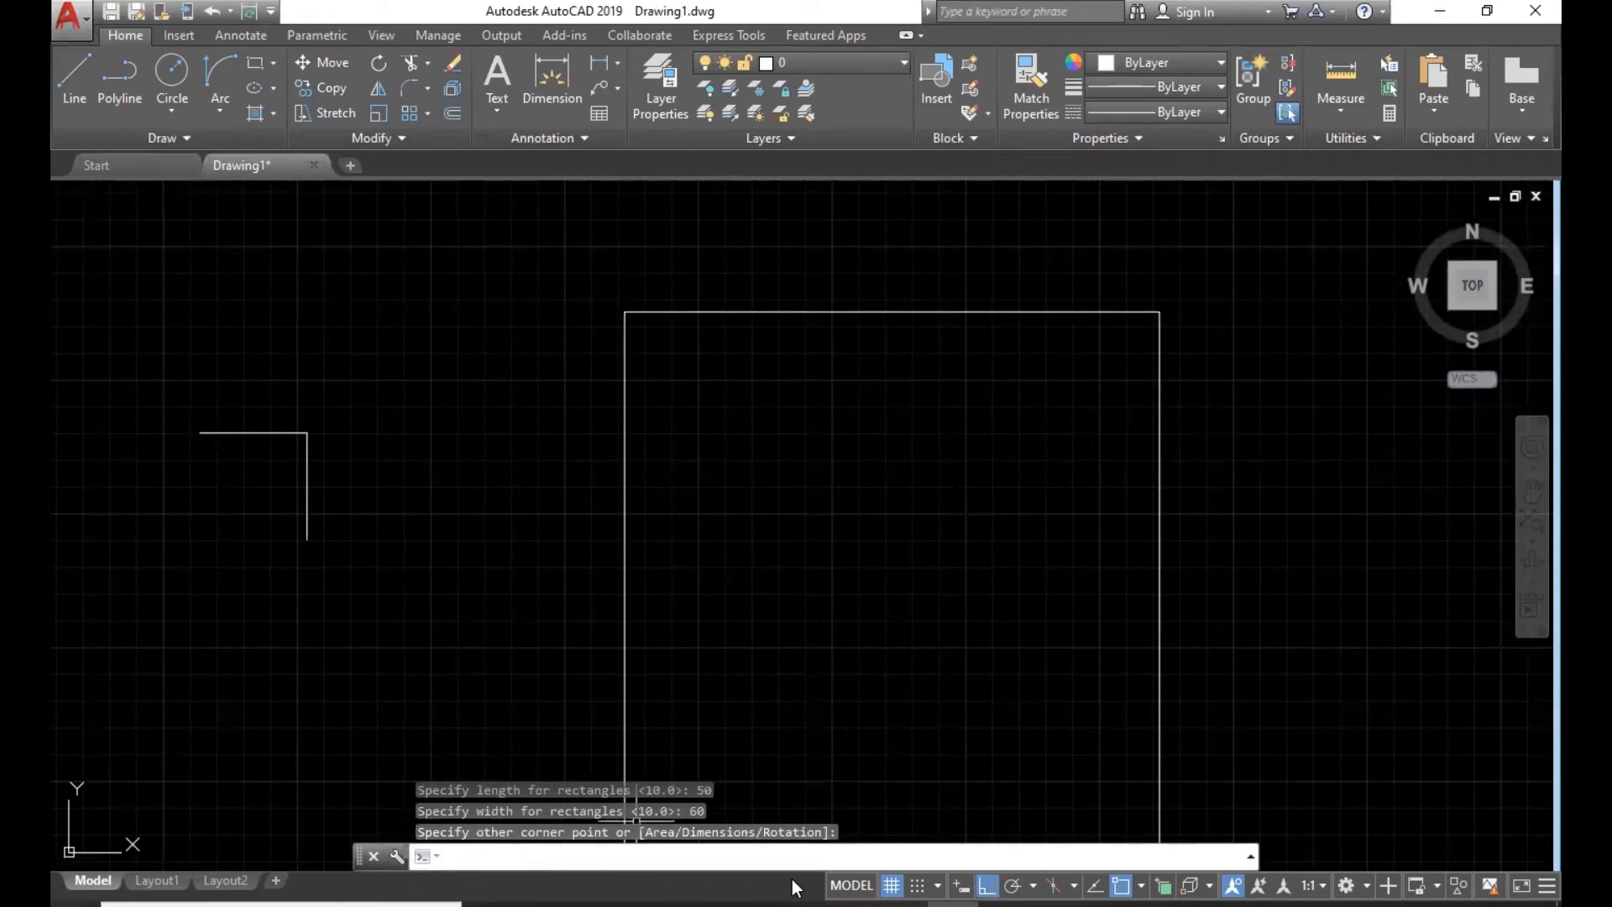
# - Select the rectangle and both lines together with a selection window and erase them
pyautogui.scroll(-3, 940, 479)
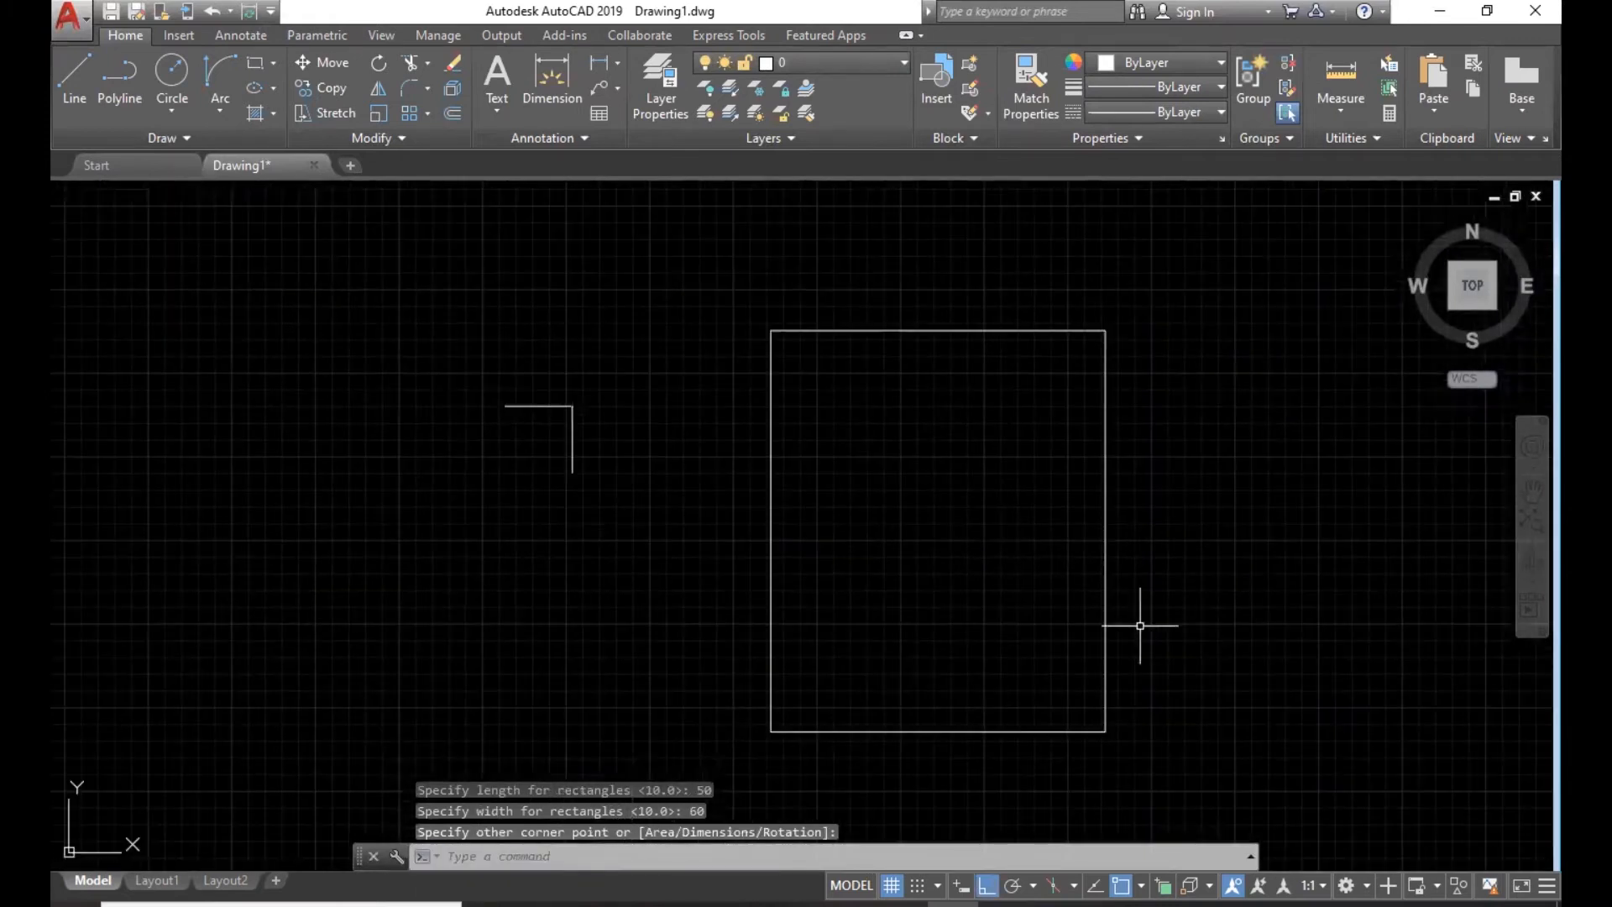
pyautogui.press('Escape')
pyautogui.click(936, 237)
pyautogui.click(86, 565)
pyautogui.press('Delete')
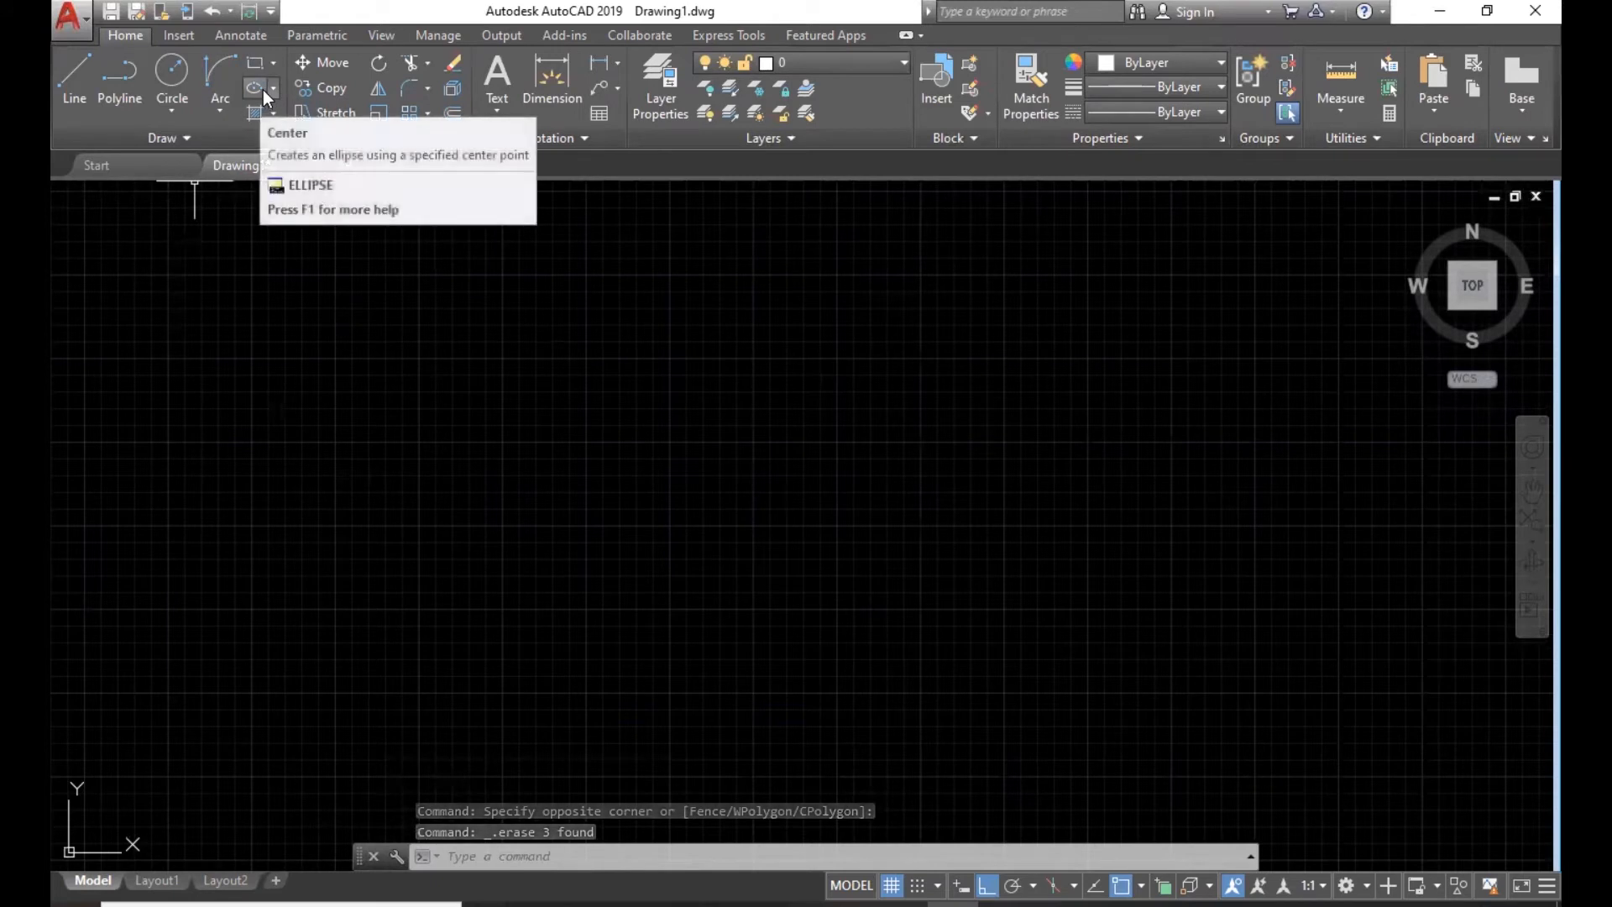
# - Draw a wide rectangle in the middle of the empty drawing by two opposite corners
pyautogui.click(156, 71)
pyautogui.click(257, 63)
pyautogui.click(478, 401)
pyautogui.click(1043, 648)
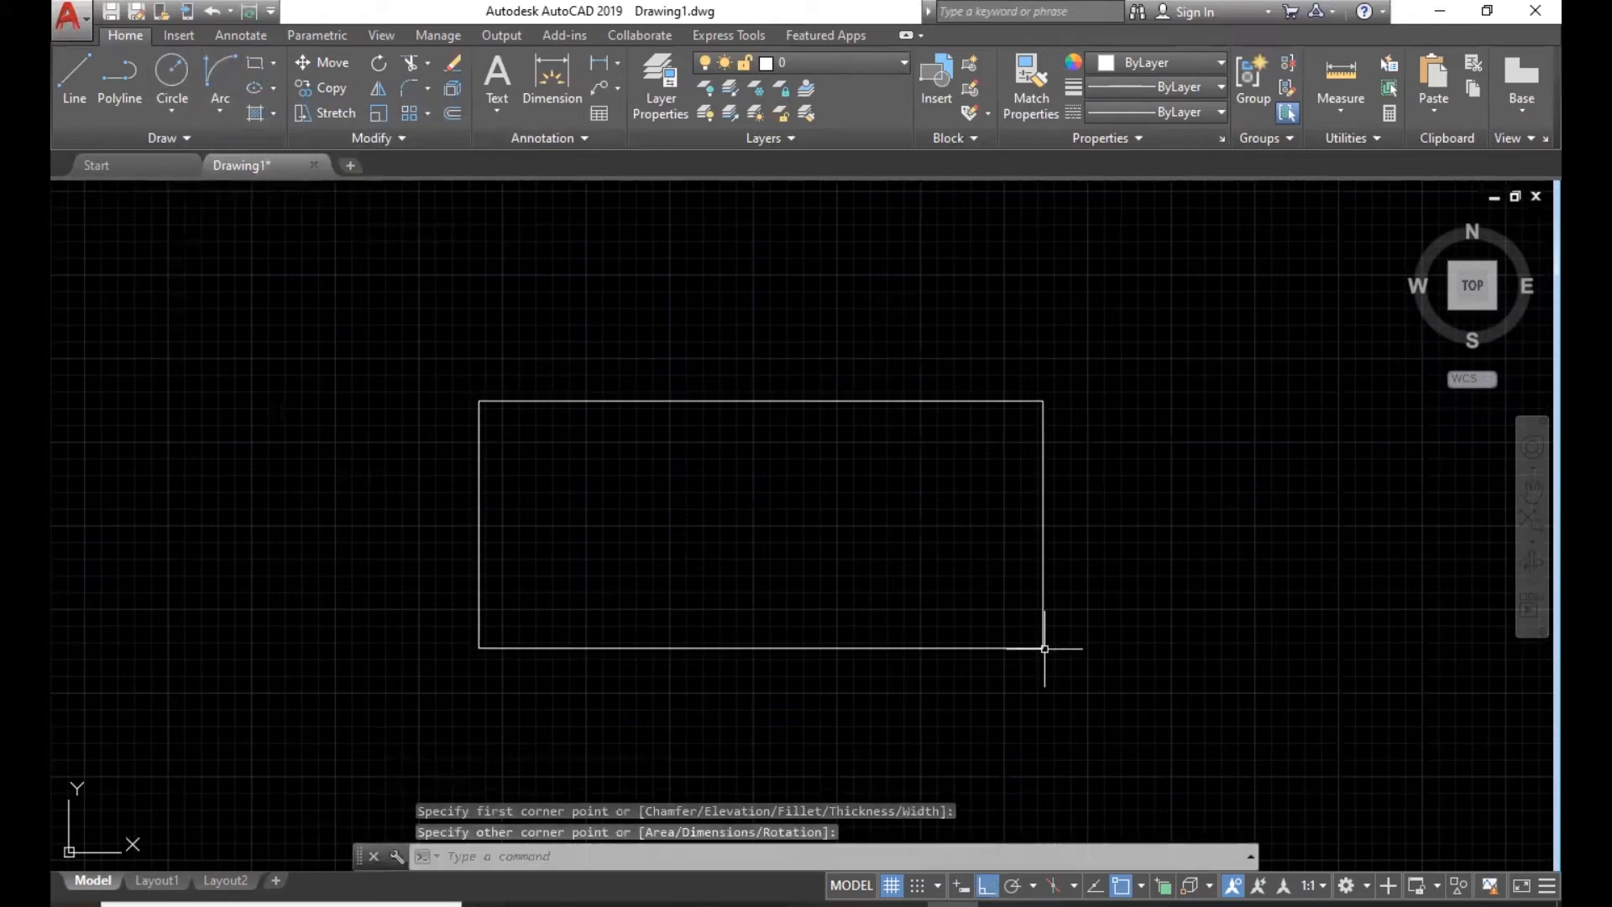
# - Draw a narrow upright ellipse by its center near the middle of the rectangle, with the axis endpoint on the upper edge
pyautogui.click(273, 87)
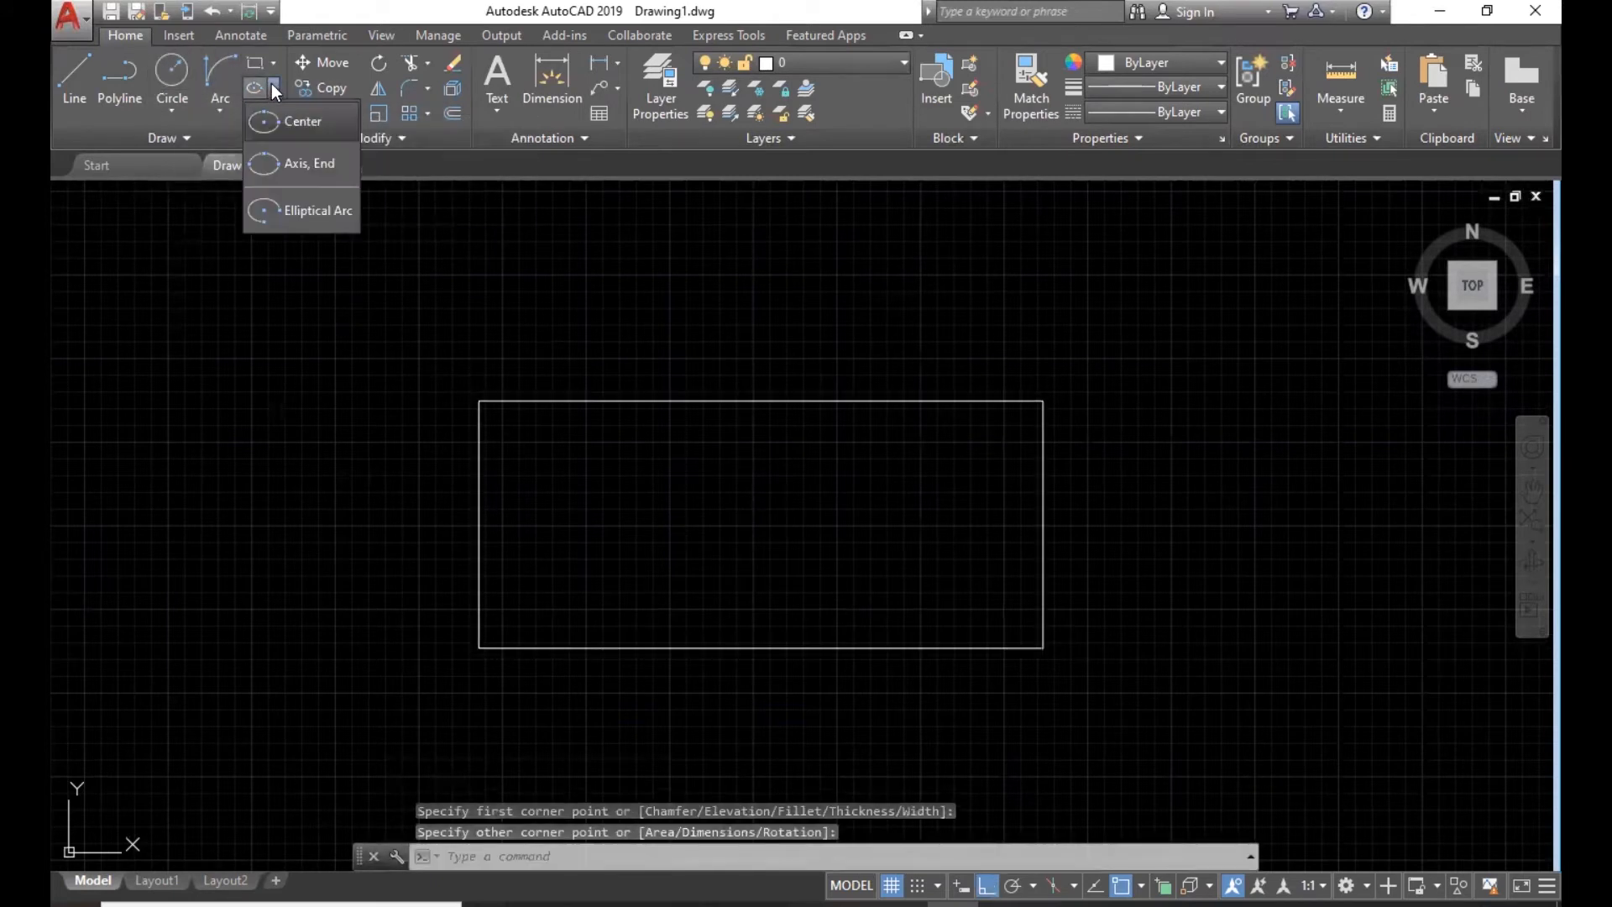
pyautogui.click(285, 126)
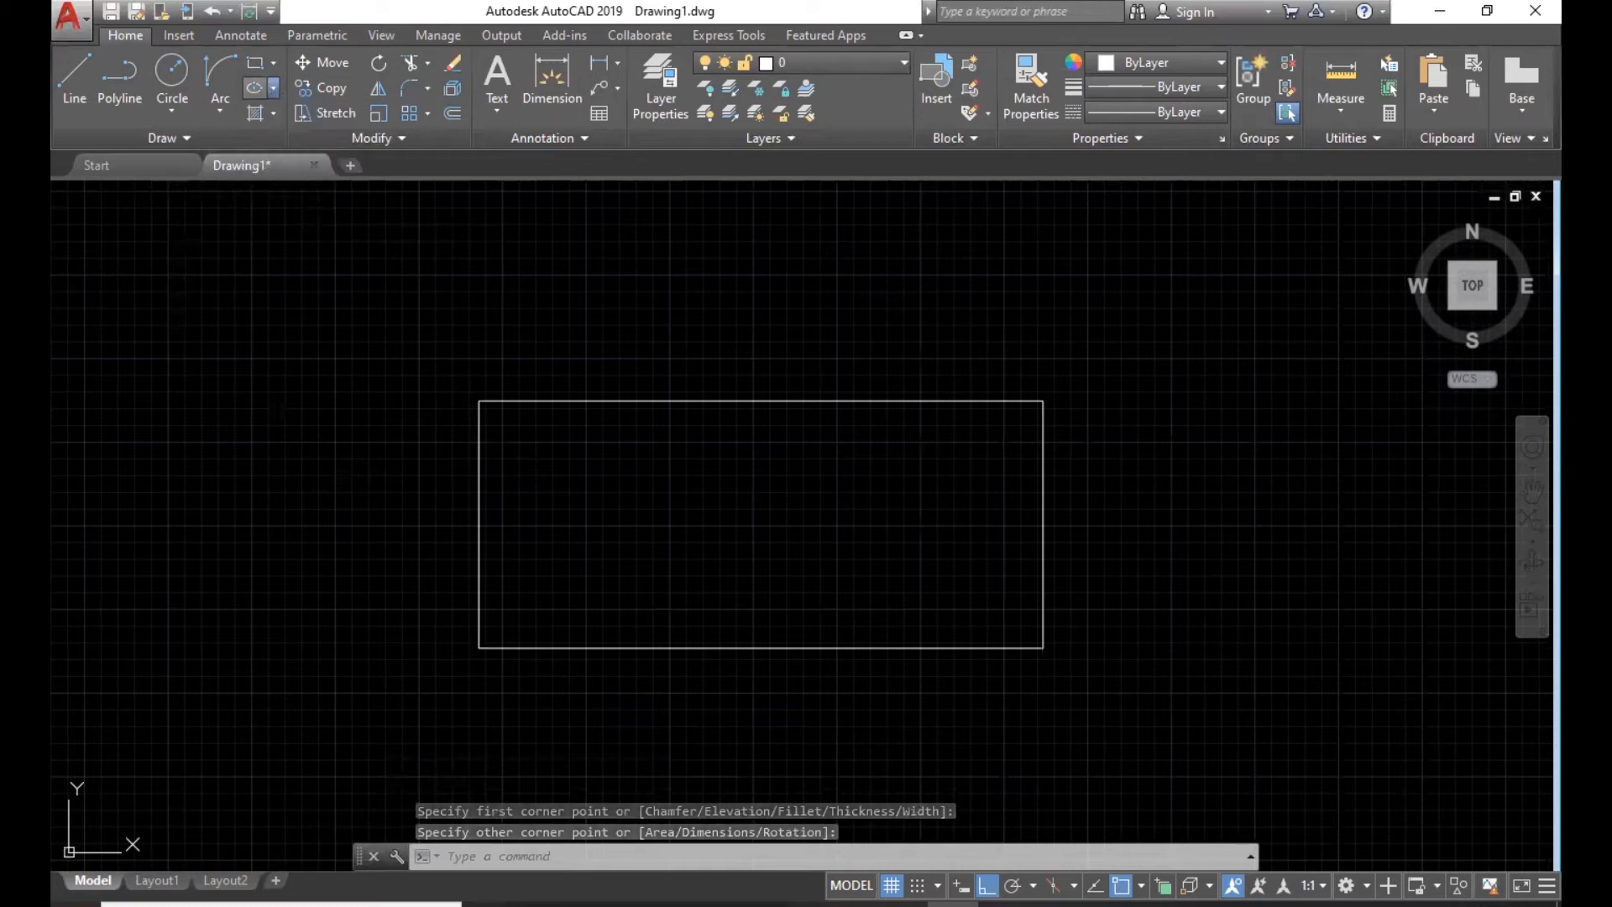
pyautogui.click(752, 513)
pyautogui.click(749, 402)
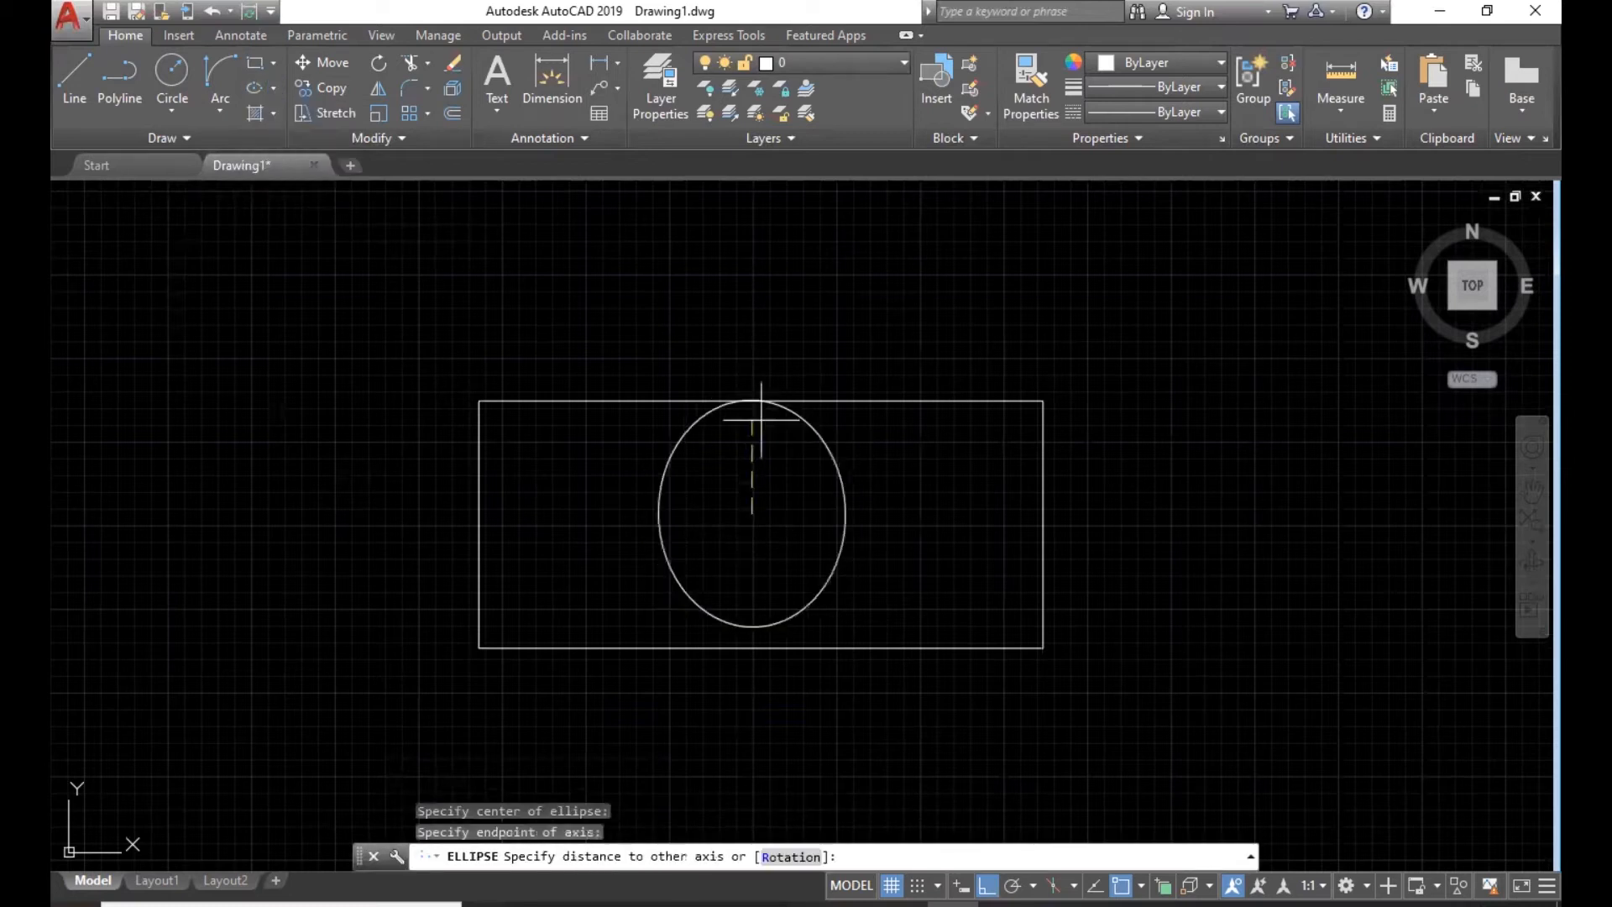
pyautogui.click(790, 480)
# - Draw a second narrow ellipse with Axis, End, spanning from the rectangle's upper edge to its lower edge, right of the first
pyautogui.click(273, 88)
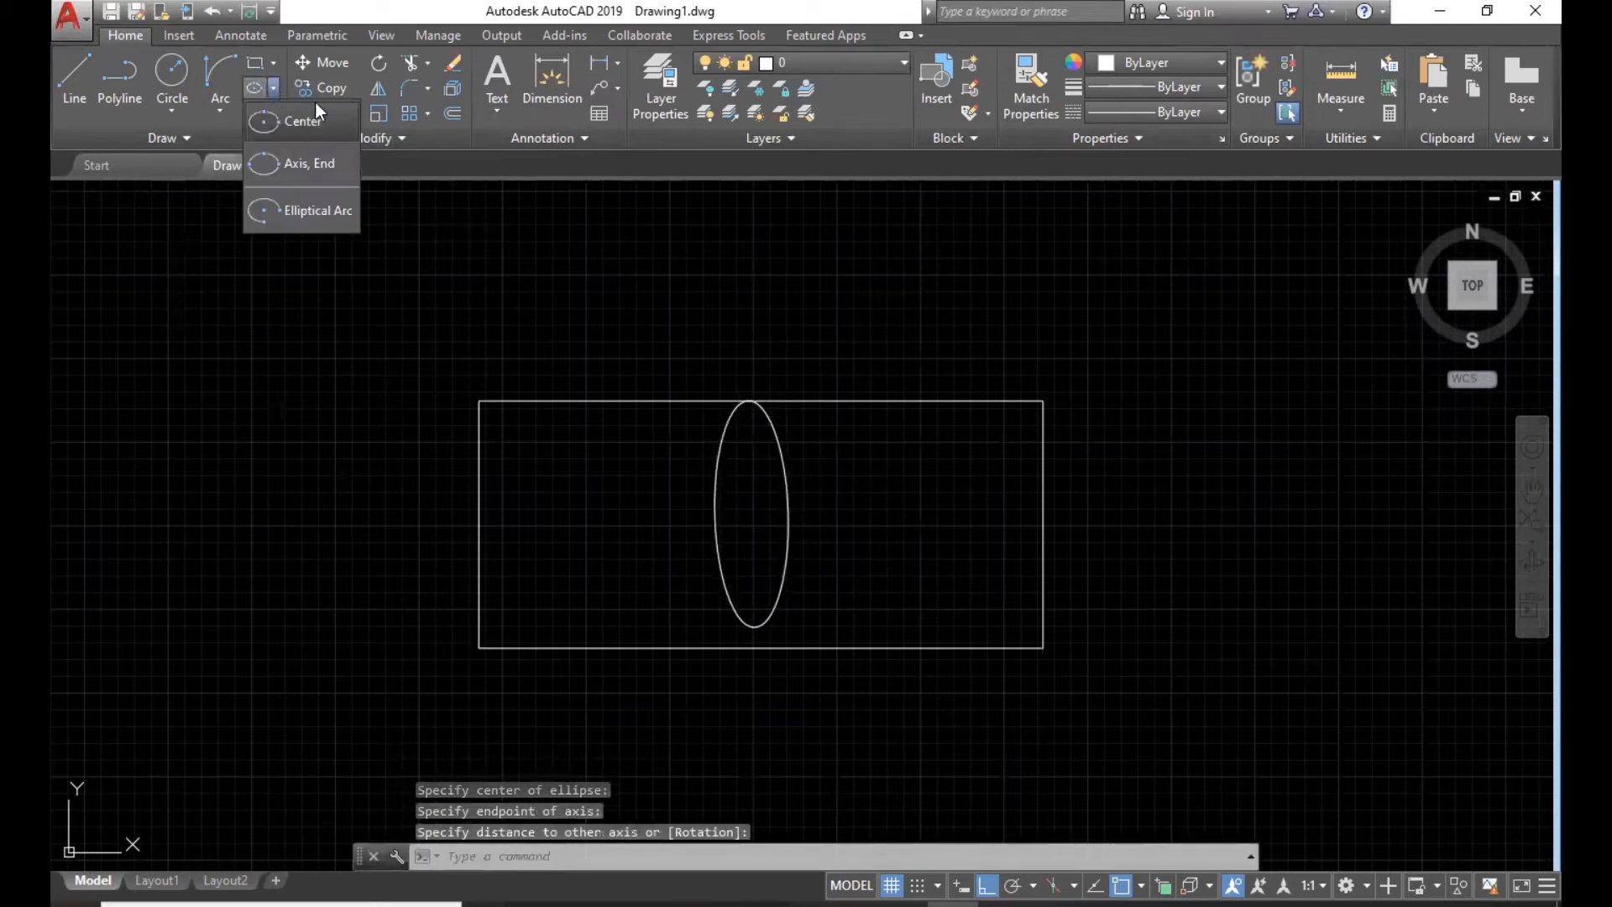
pyautogui.click(302, 163)
pyautogui.click(936, 401)
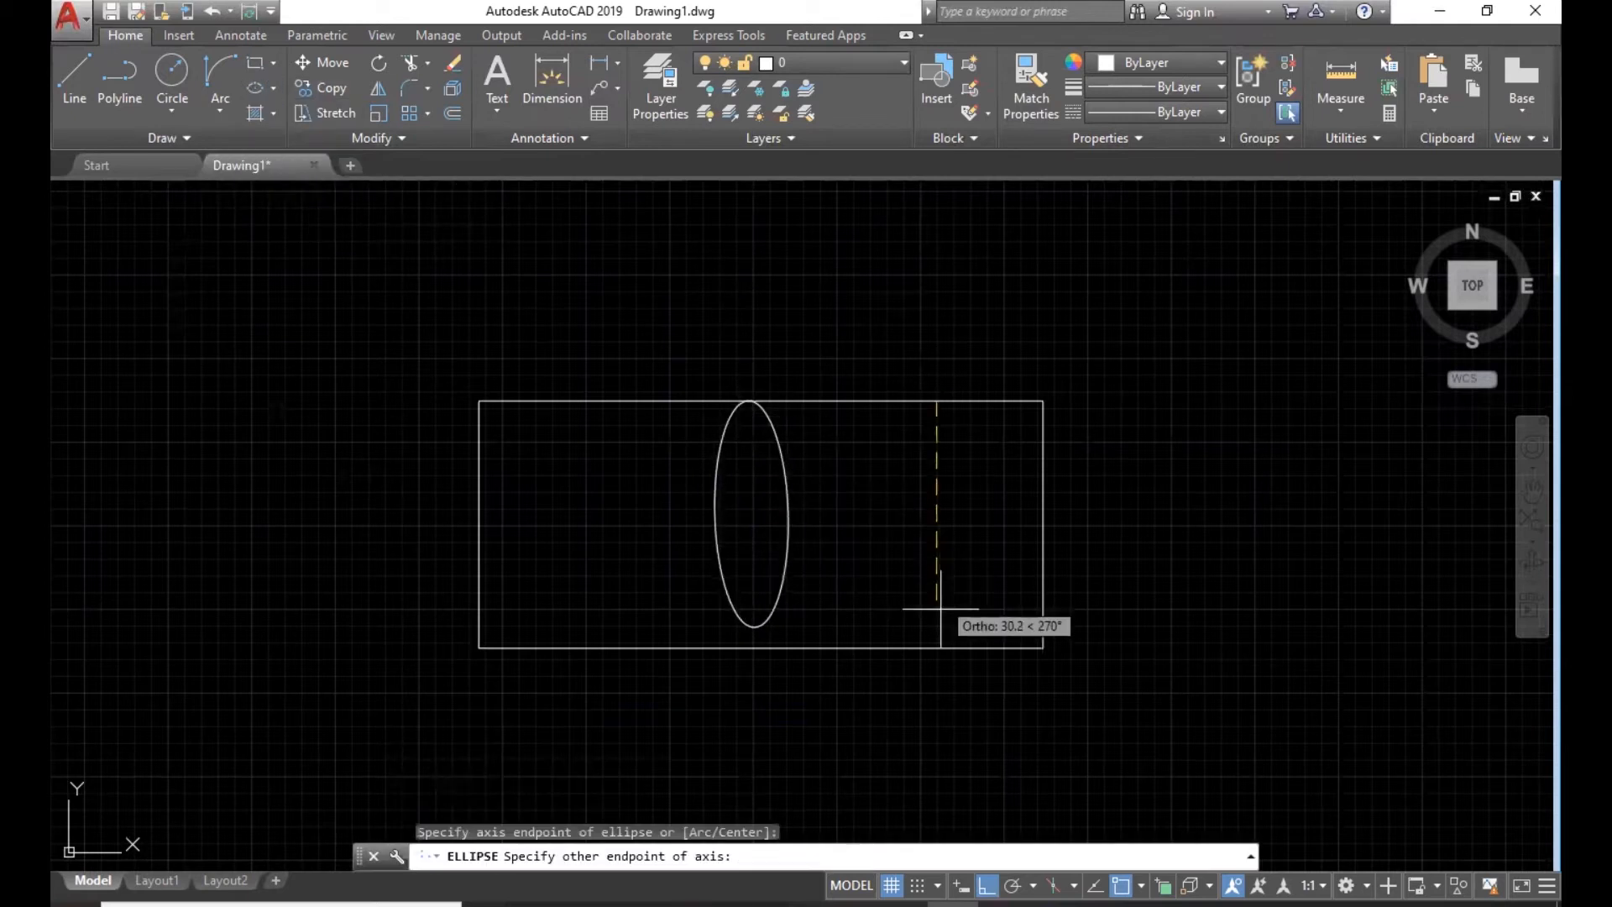
pyautogui.click(931, 648)
pyautogui.click(951, 557)
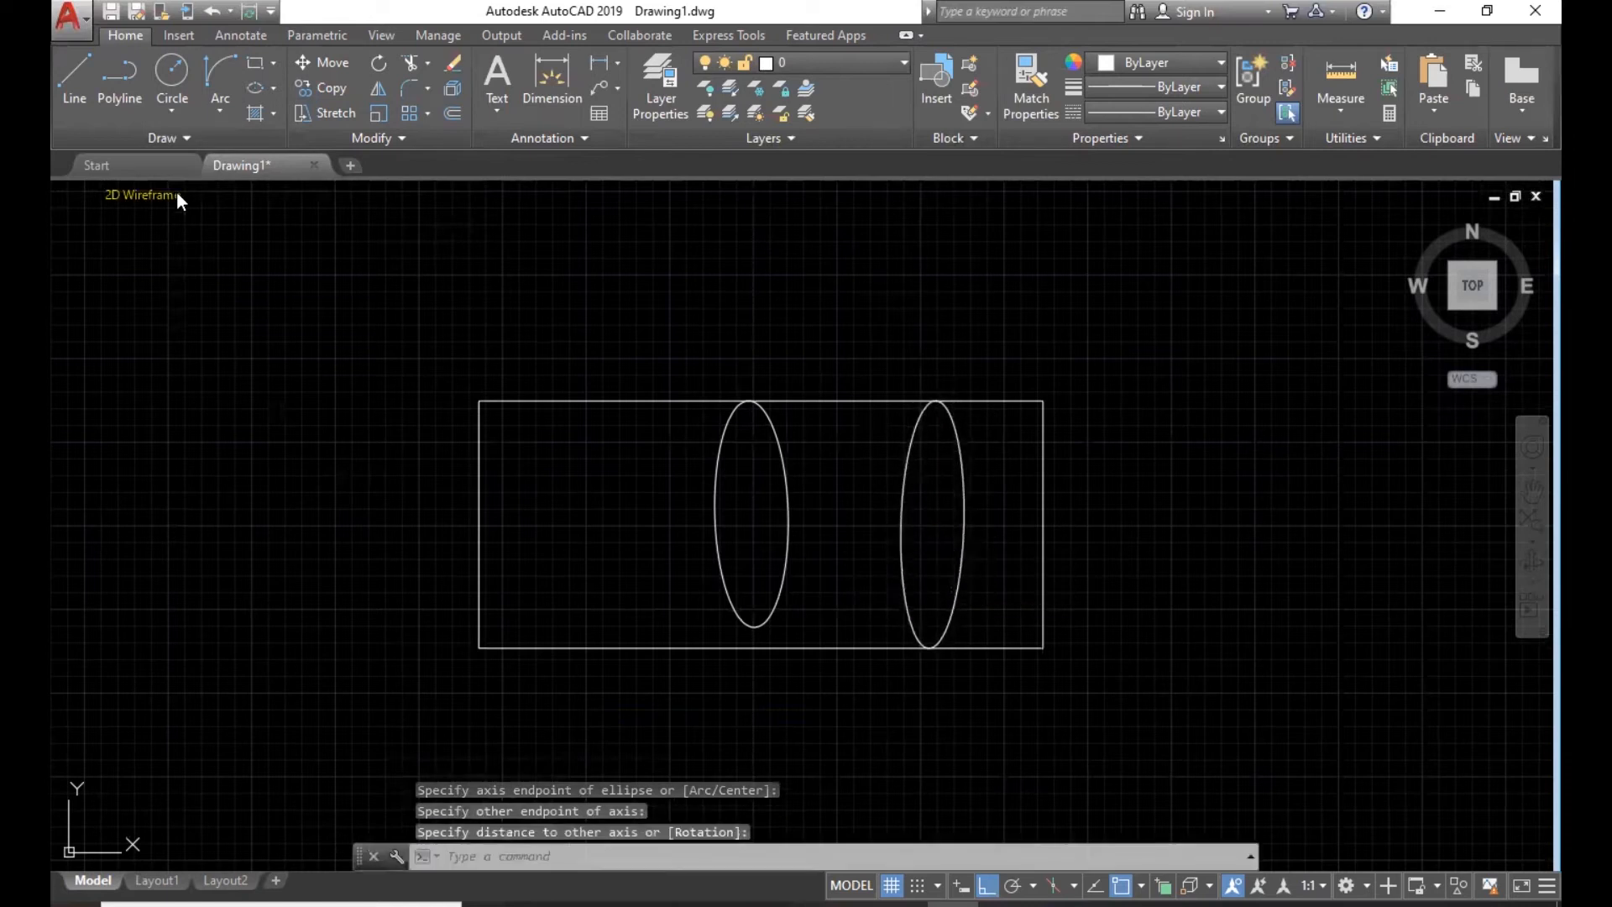
# - Select the rectangle and both ellipses with a crossing window and erase them
pyautogui.press('Escape')
pyautogui.click(1071, 373)
pyautogui.click(664, 593)
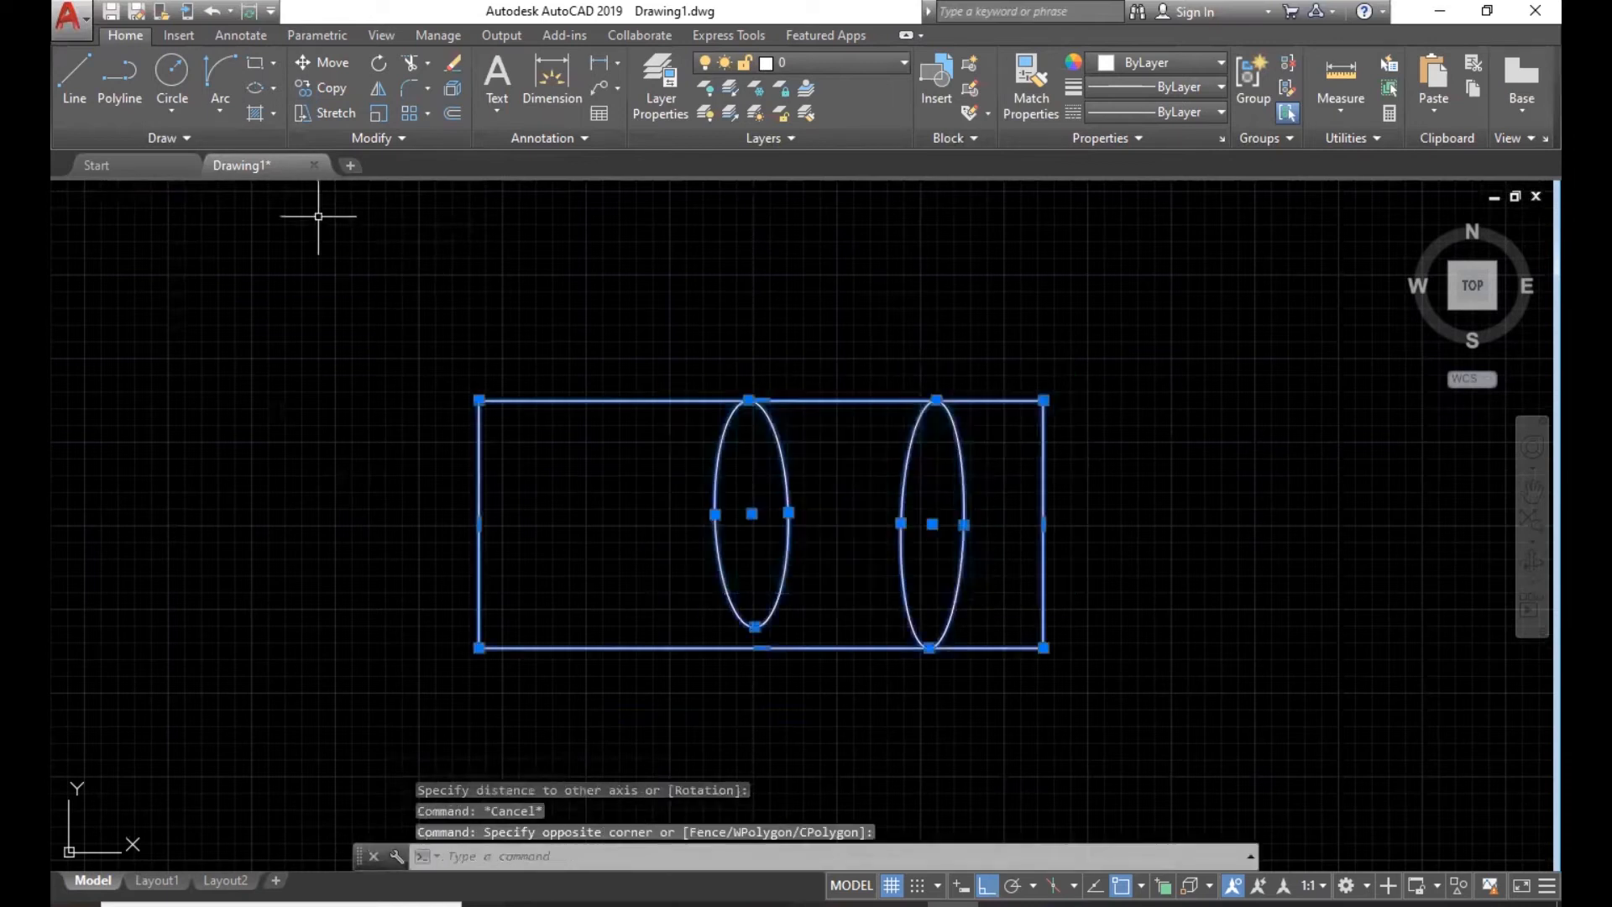
pyautogui.press('Delete')
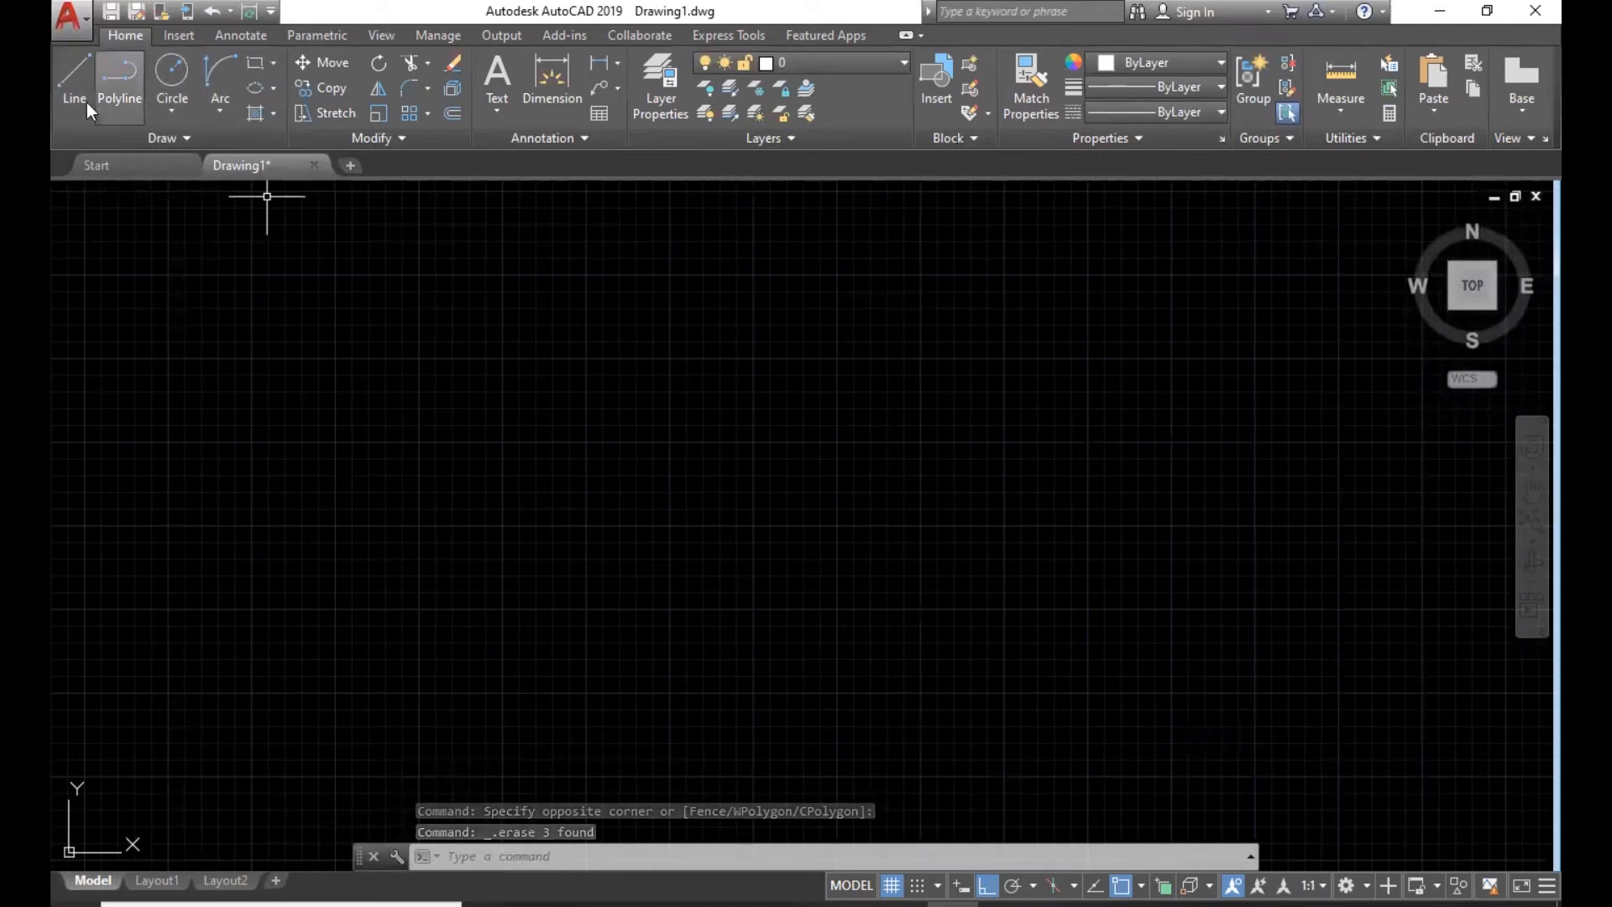
pyautogui.click(225, 108)
pyautogui.click(255, 149)
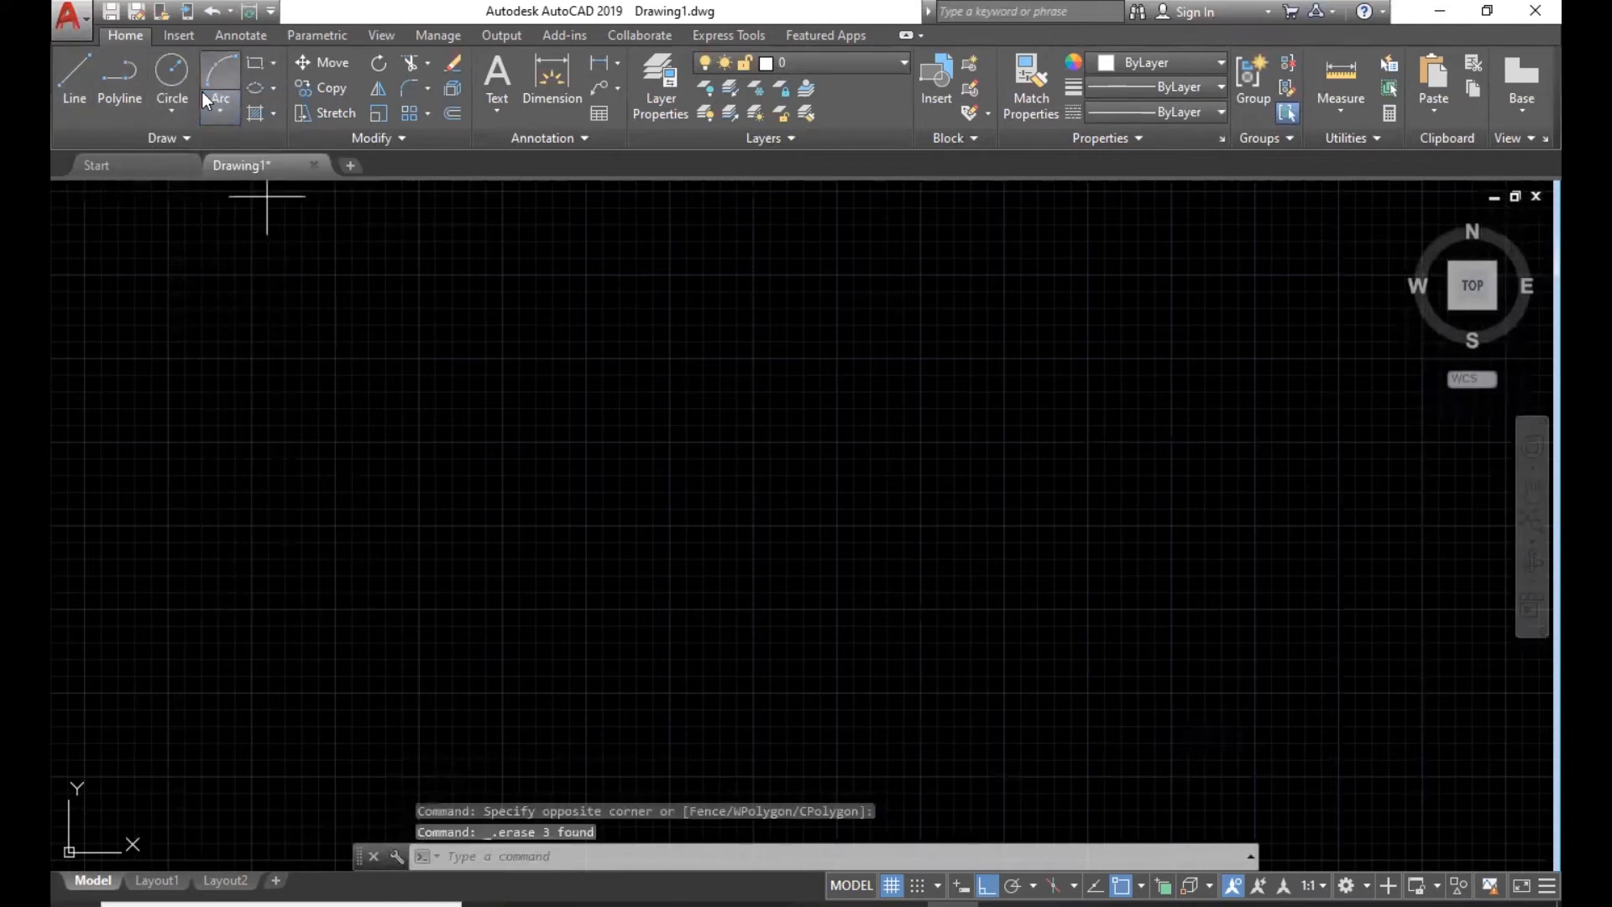
pyautogui.moveTo(847, 519); pyautogui.dragTo(662, 565, button='middle')
pyautogui.press('Escape')
pyautogui.press('Escape')
pyautogui.press('Escape')
pyautogui.press('Escape')
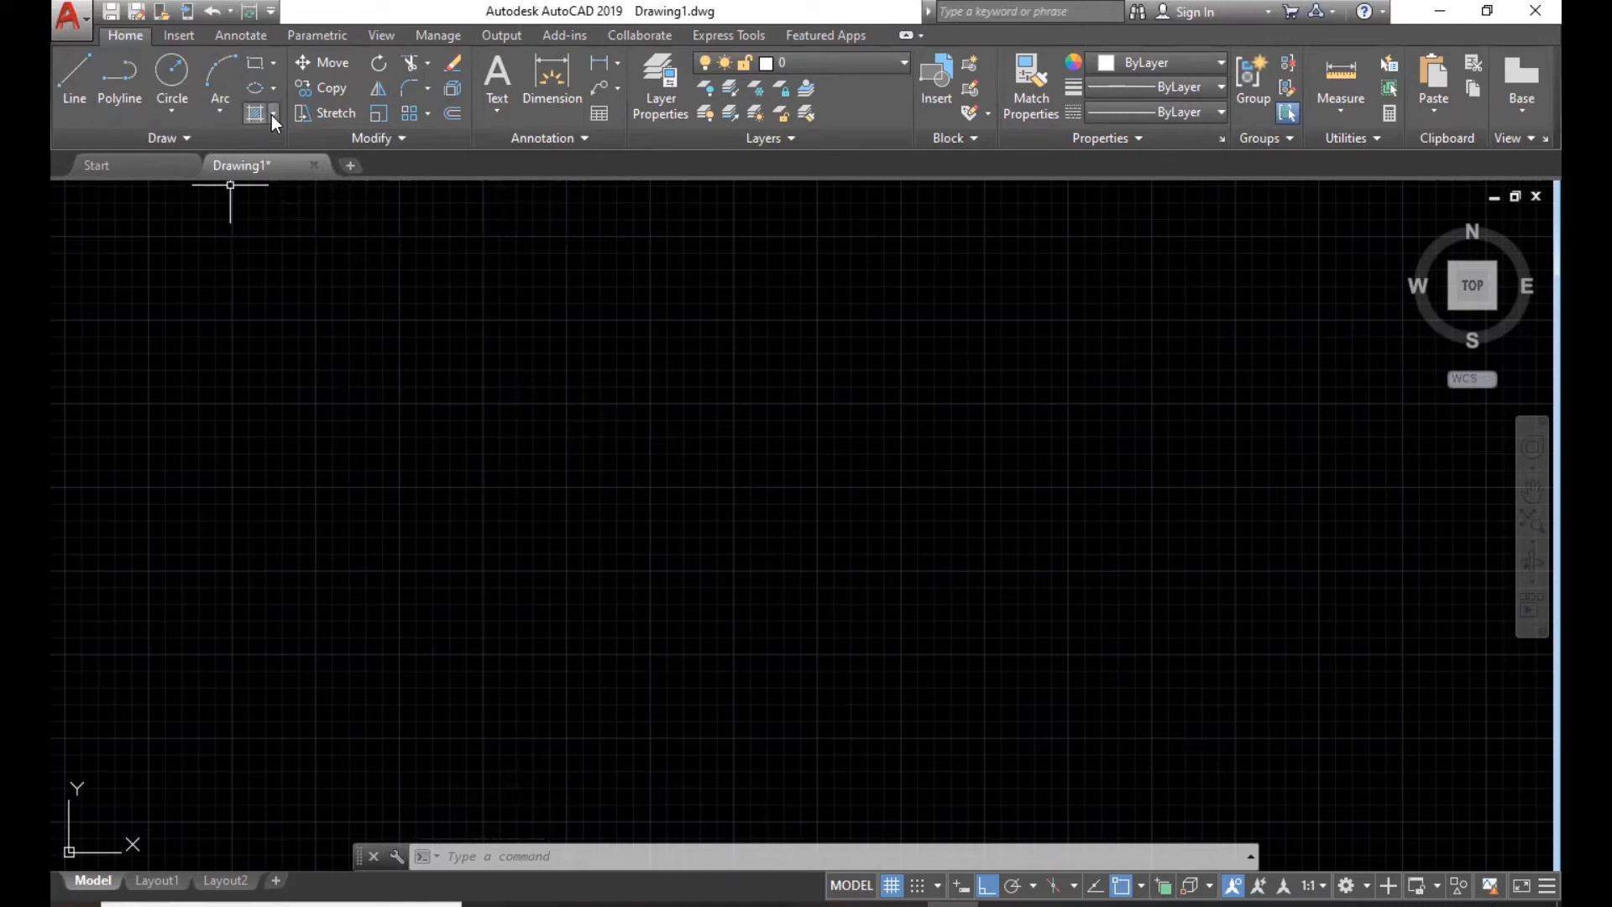
# - Draw a nearly square rectangle by two opposite corners in the left half of the empty drawing
pyautogui.moveTo(817, 513); pyautogui.dragTo(778, 594, button='middle')
pyautogui.press('Escape')
pyautogui.press('Escape')
pyautogui.click(255, 62)
pyautogui.click(414, 415)
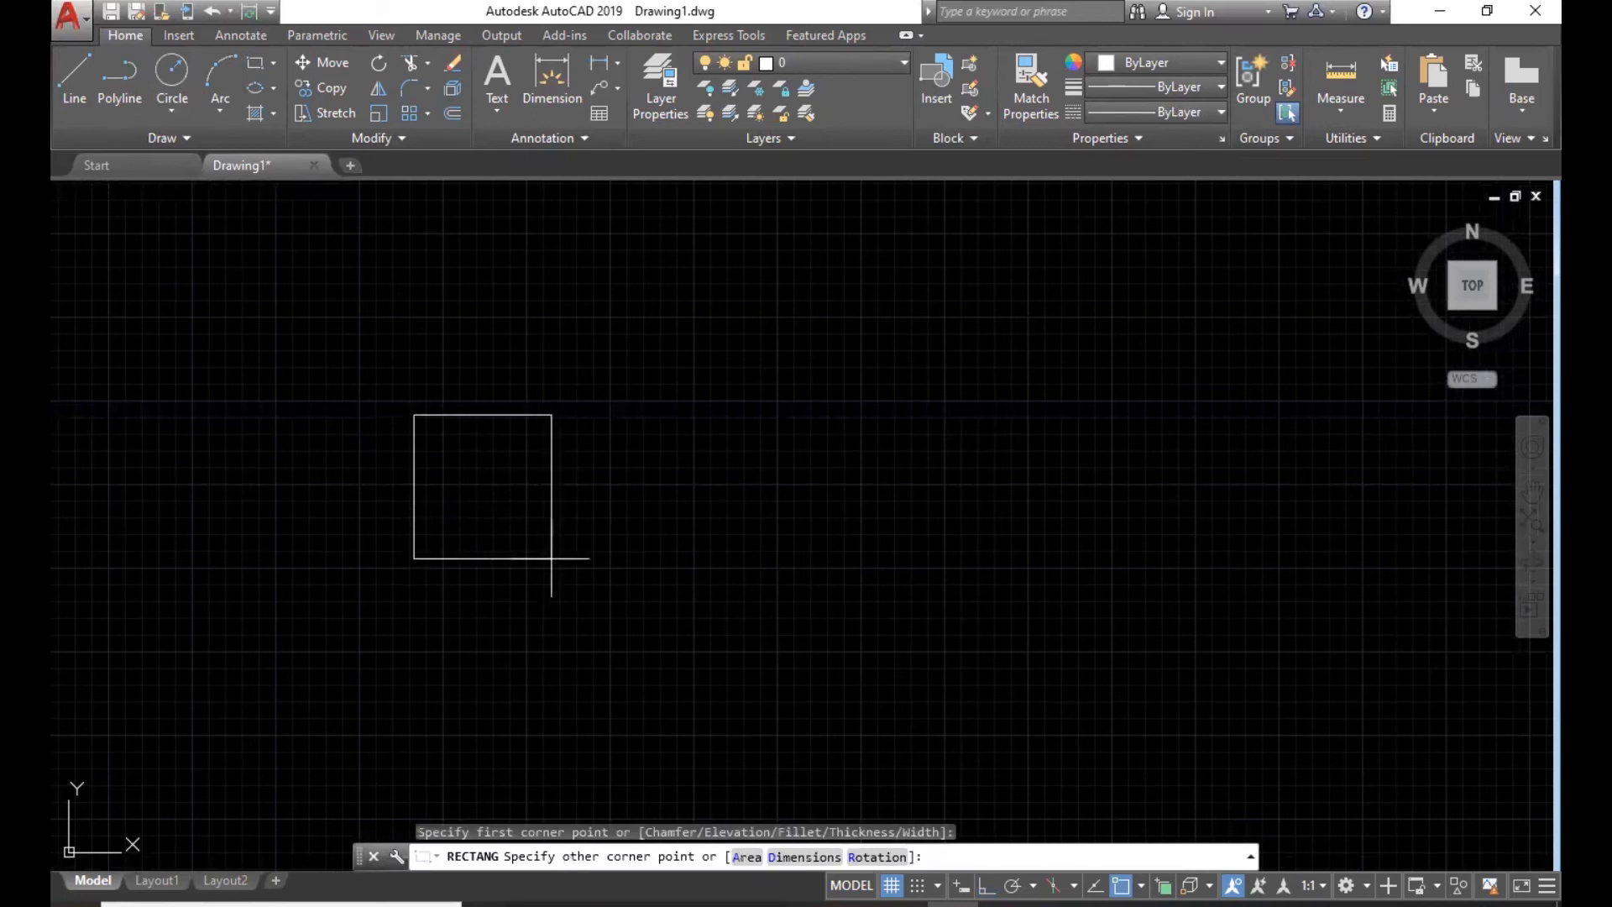
pyautogui.click(608, 583)
pyautogui.press('Escape')
pyautogui.click(669, 421)
pyautogui.click(535, 499)
pyautogui.press('Escape')
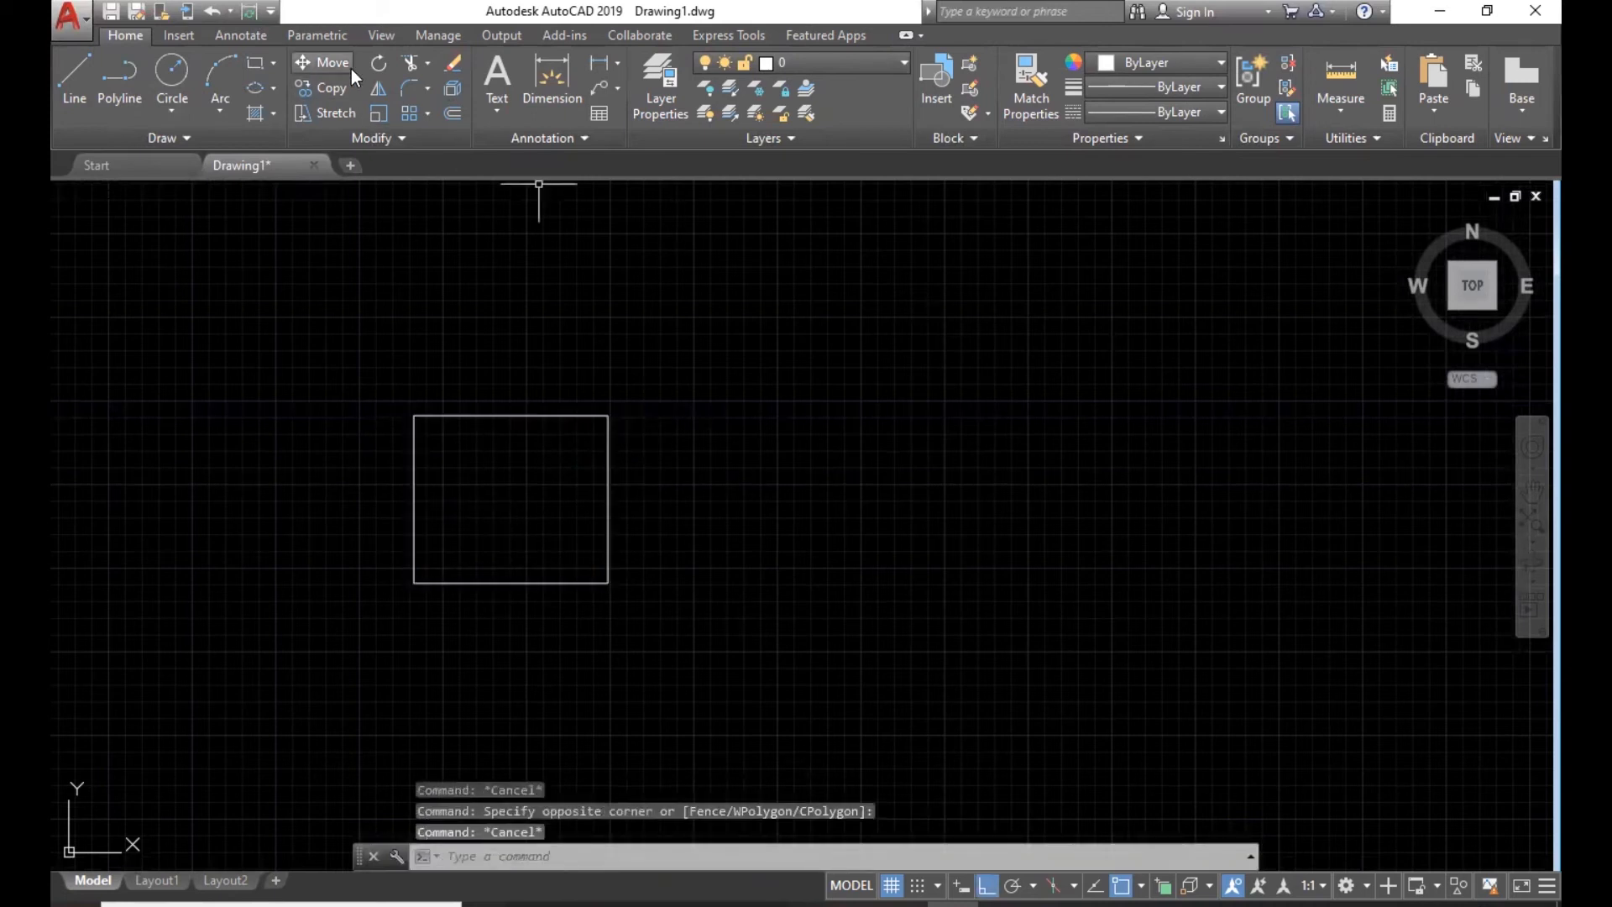
# - Move the rectangle from its lower-left corner to a free point up and to the right, with Ortho turned off
pyautogui.click(333, 65)
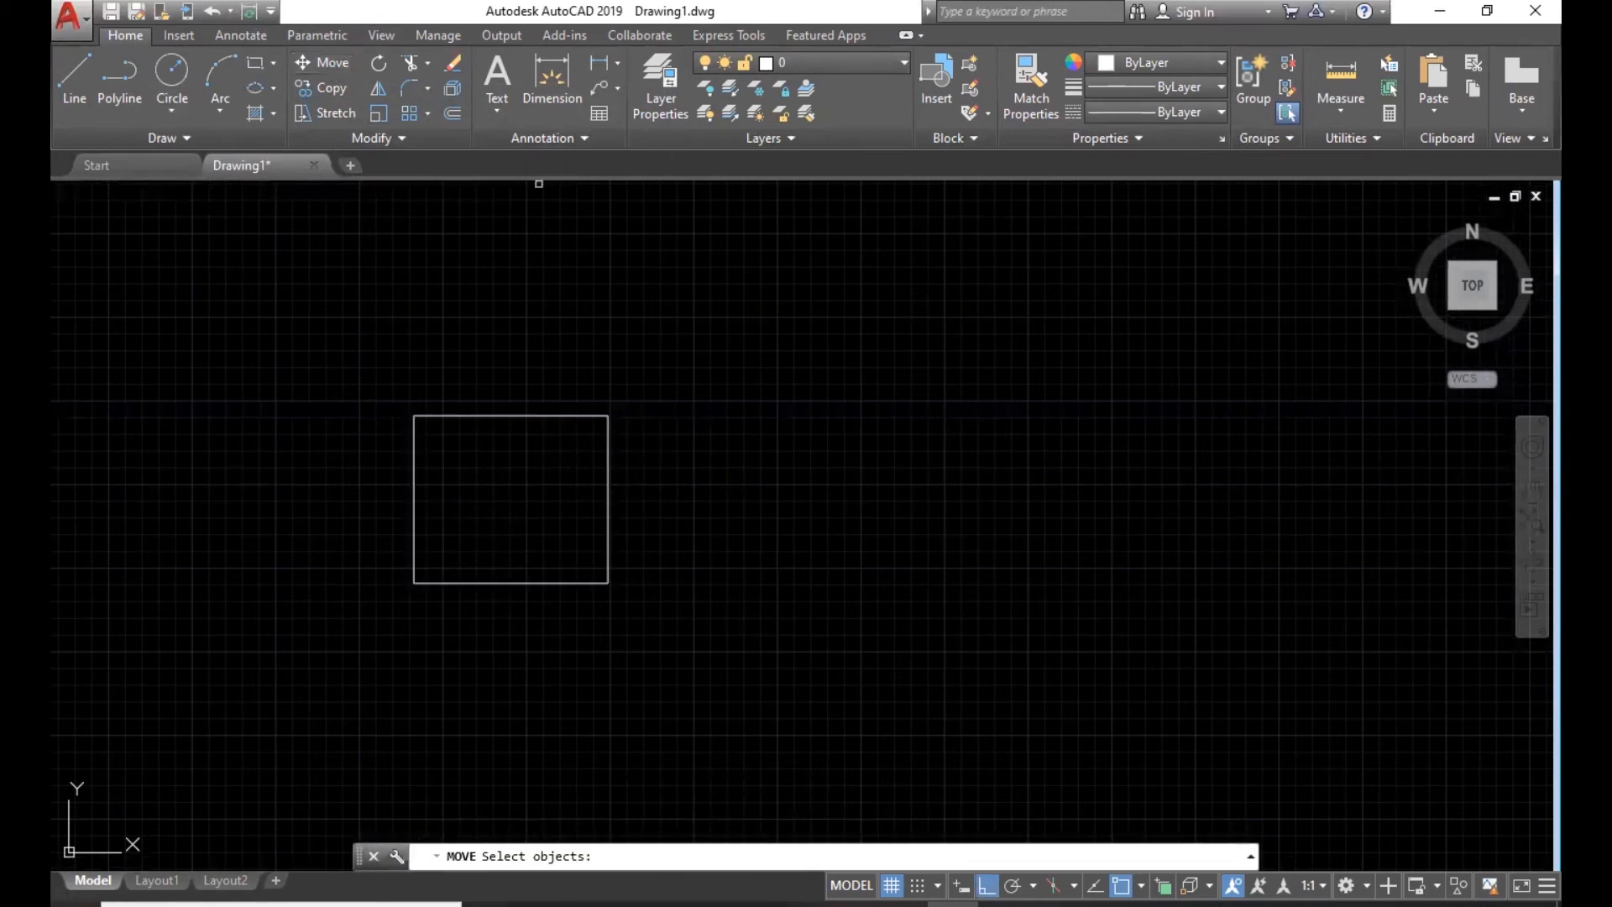
pyautogui.click(644, 359)
pyautogui.click(489, 521)
pyautogui.press('Return')
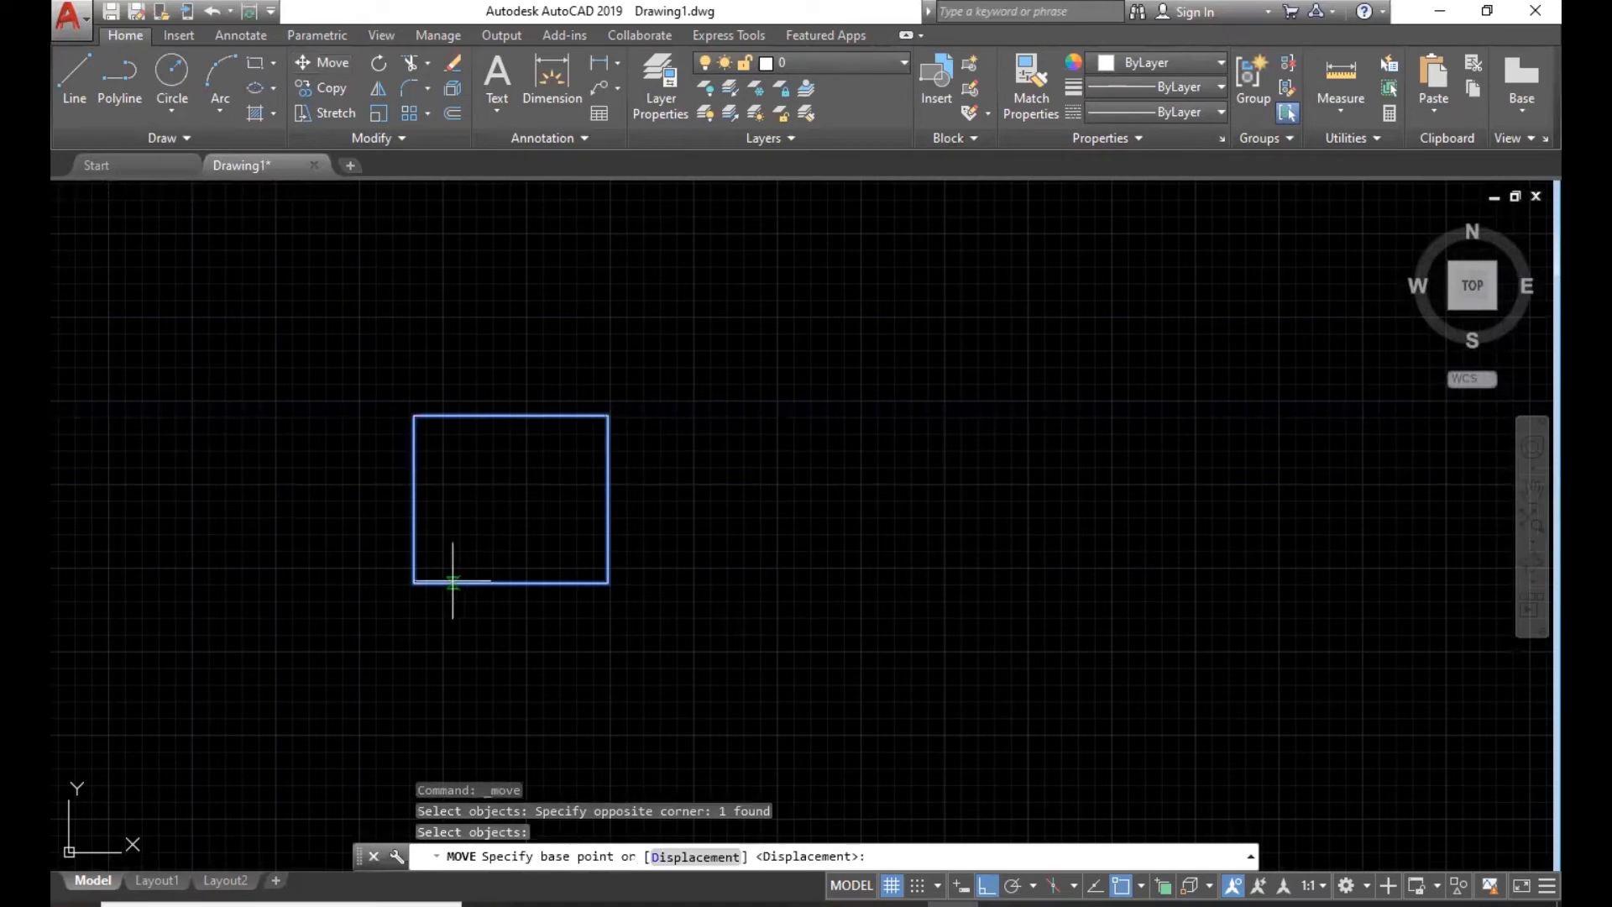
pyautogui.click(414, 583)
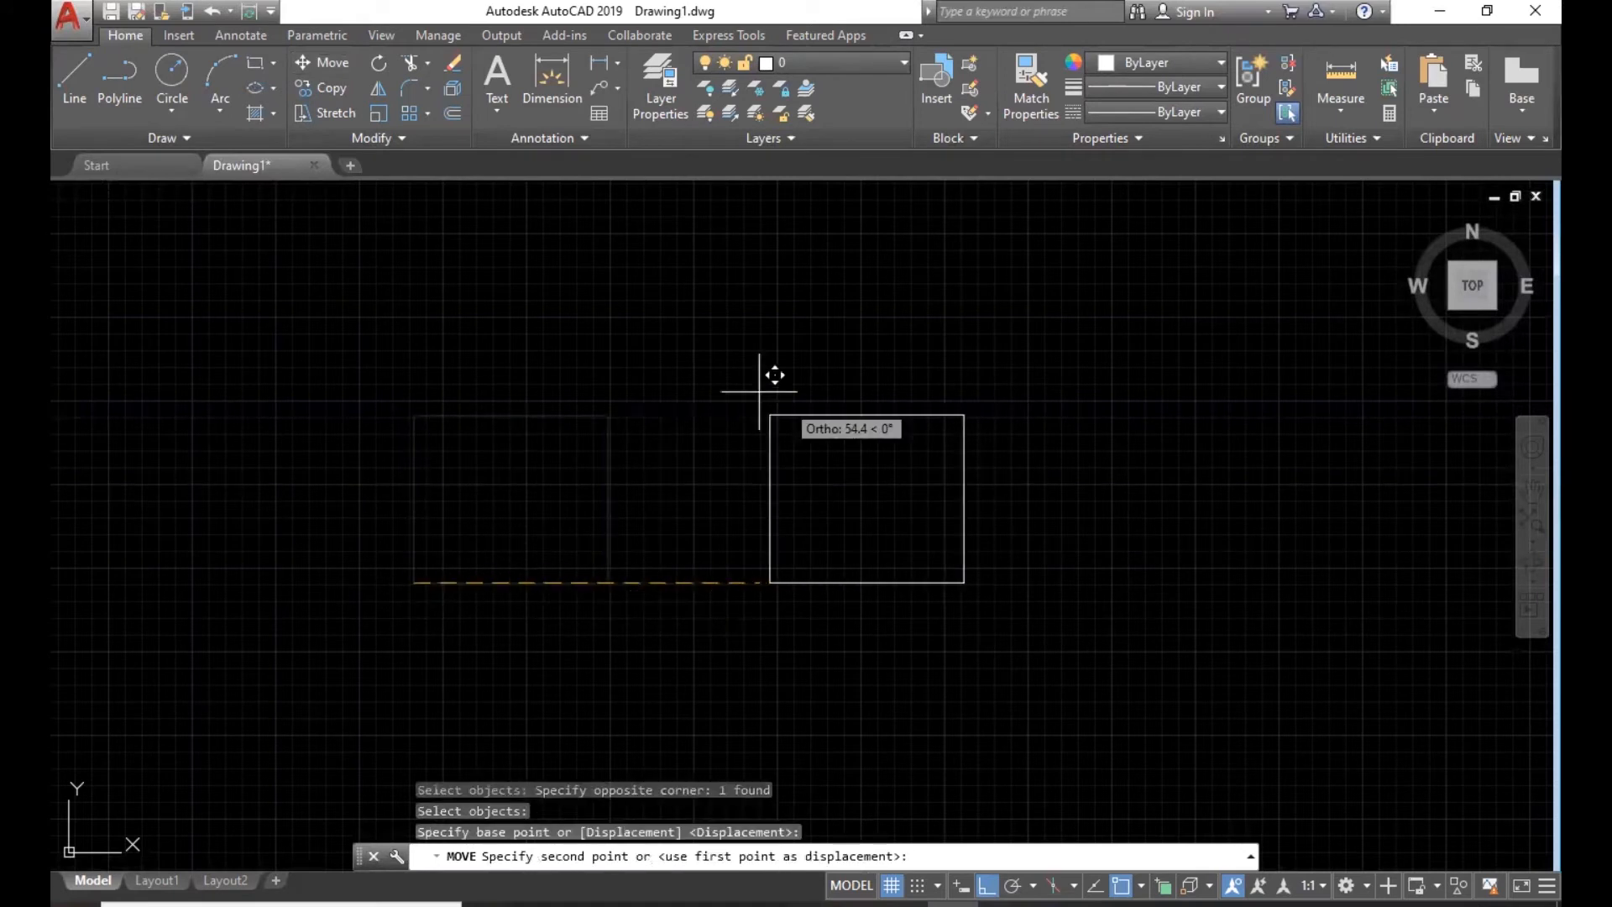
pyautogui.click(990, 887)
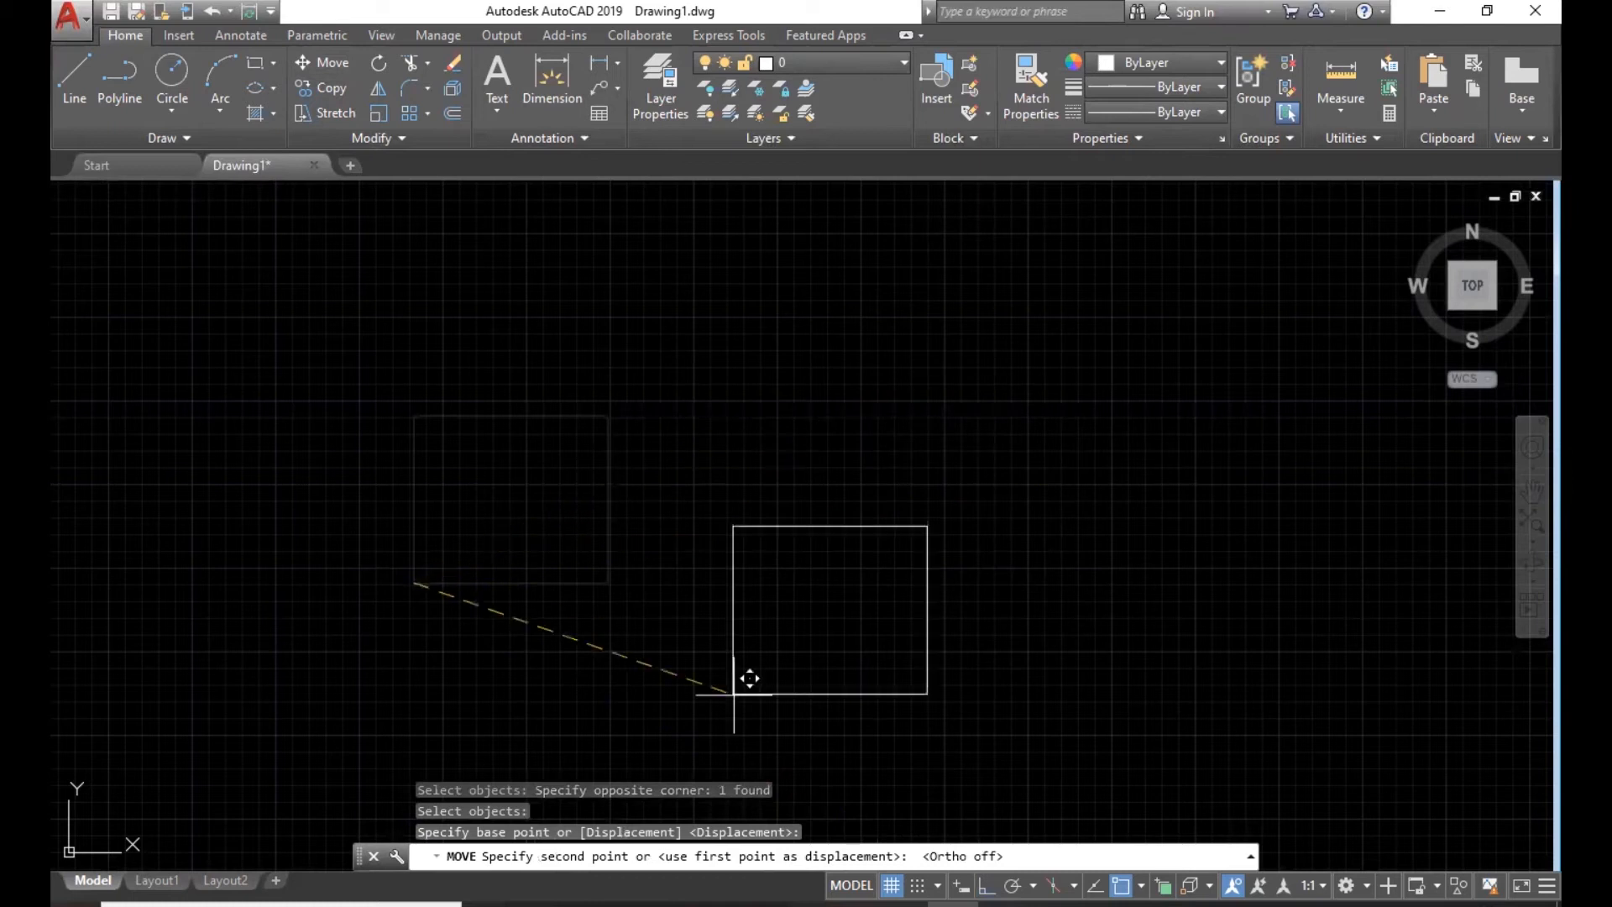
pyautogui.click(915, 464)
pyautogui.press('Escape')
# - Move the rectangle a short distance down and to the left with the M command, using its upper-right corner as base point
pyautogui.moveTo(1086, 364); pyautogui.dragTo(652, 453, button='middle')
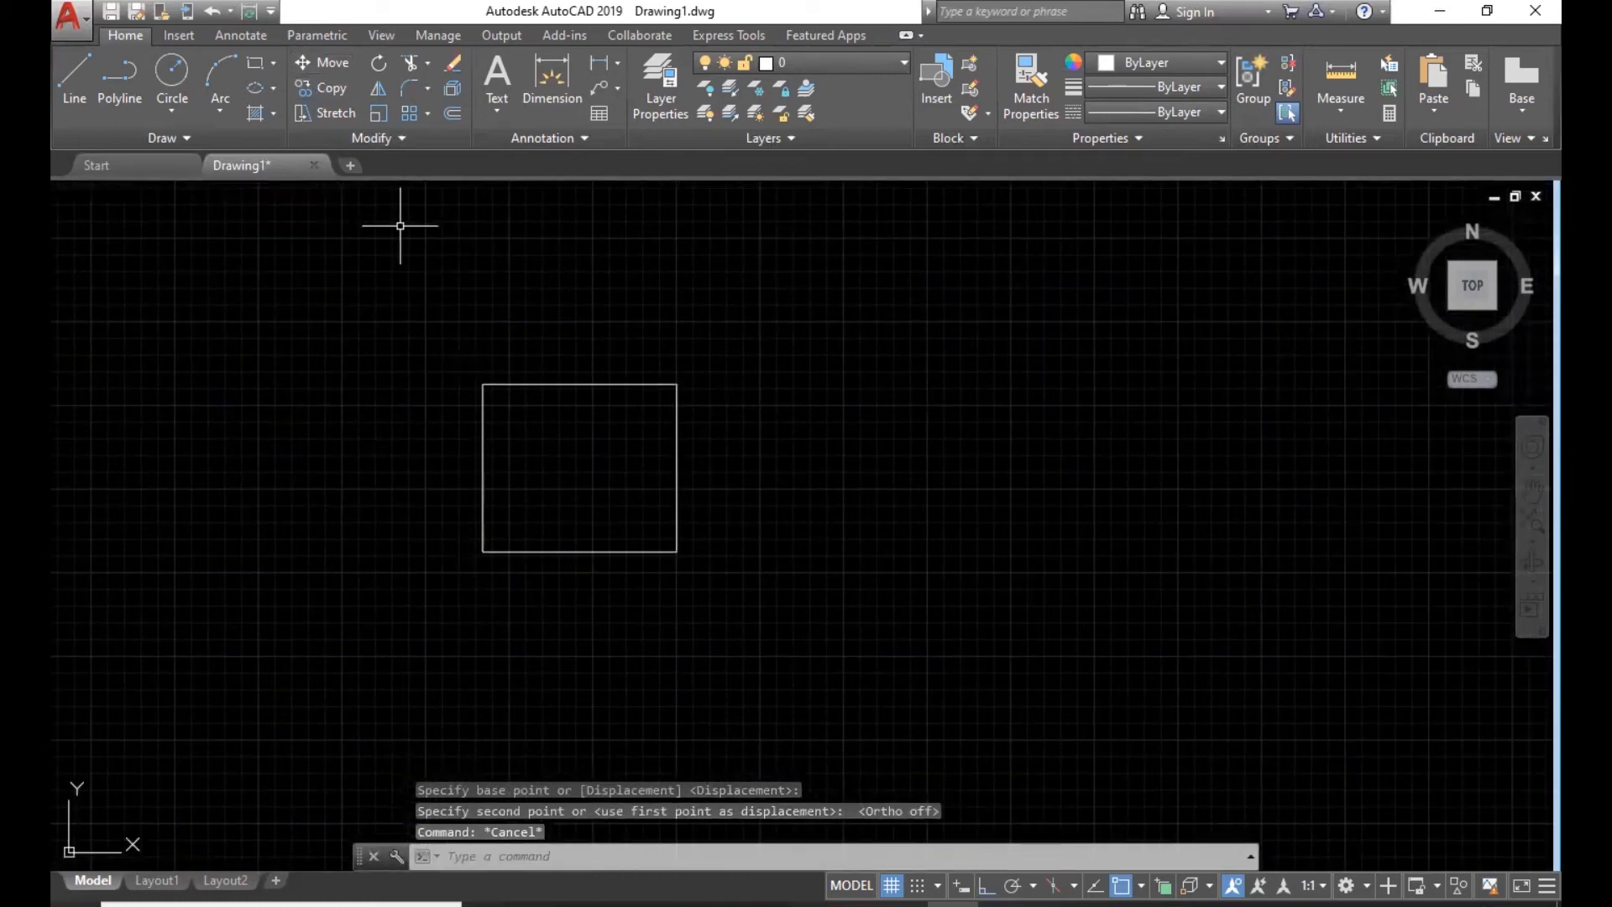
pyautogui.write('m')
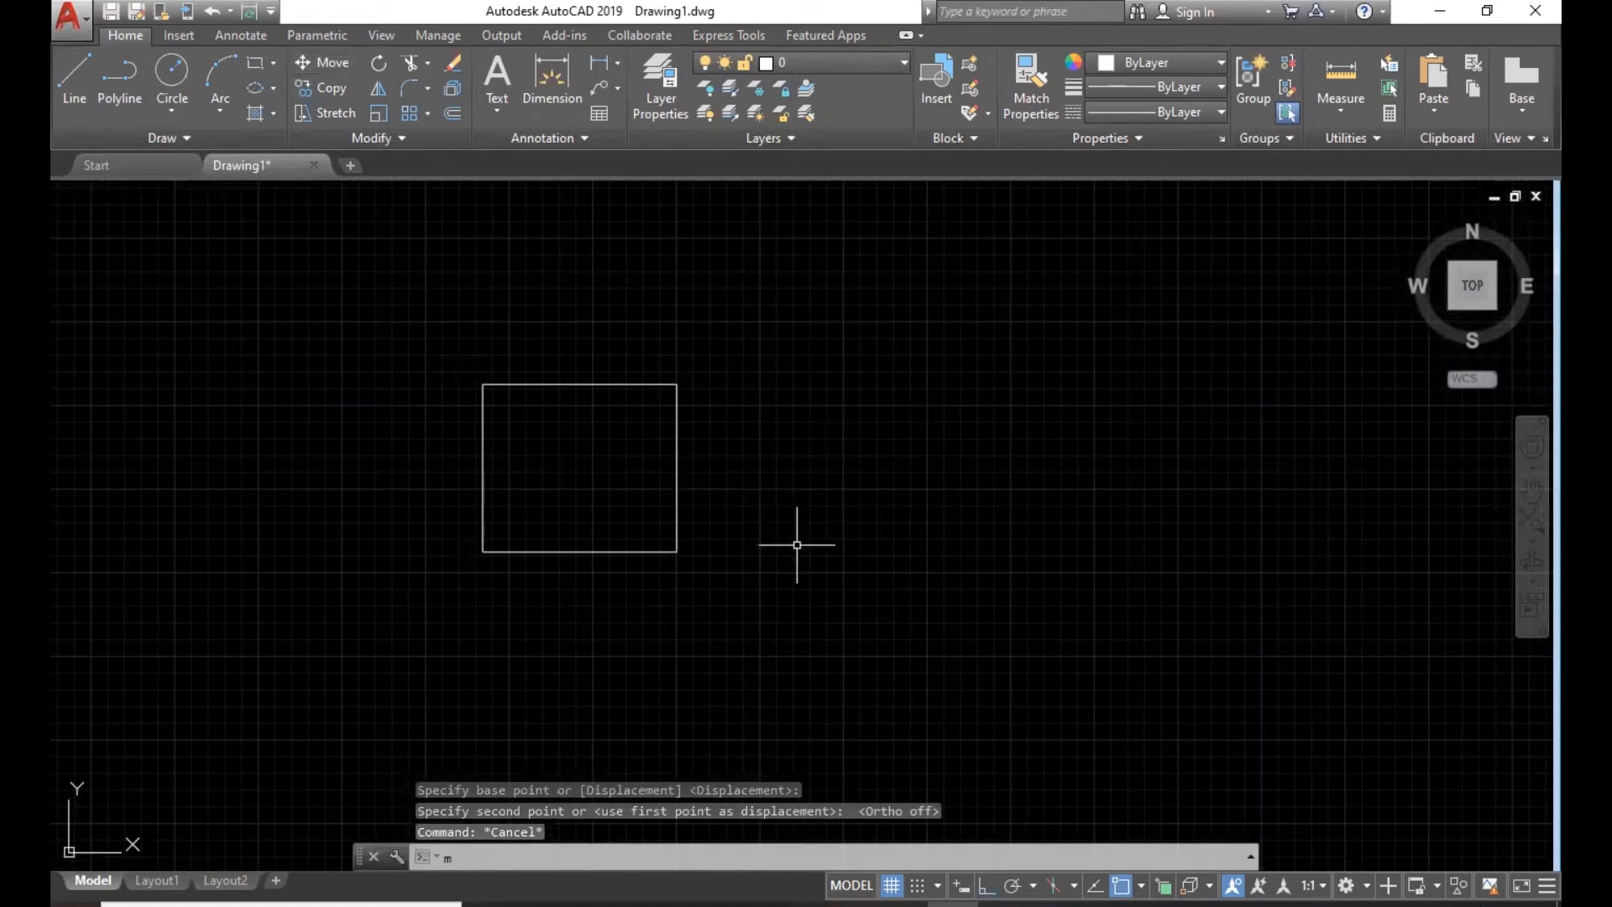
pyautogui.press('Return')
pyautogui.click(799, 461)
pyautogui.click(619, 534)
pyautogui.press('Return')
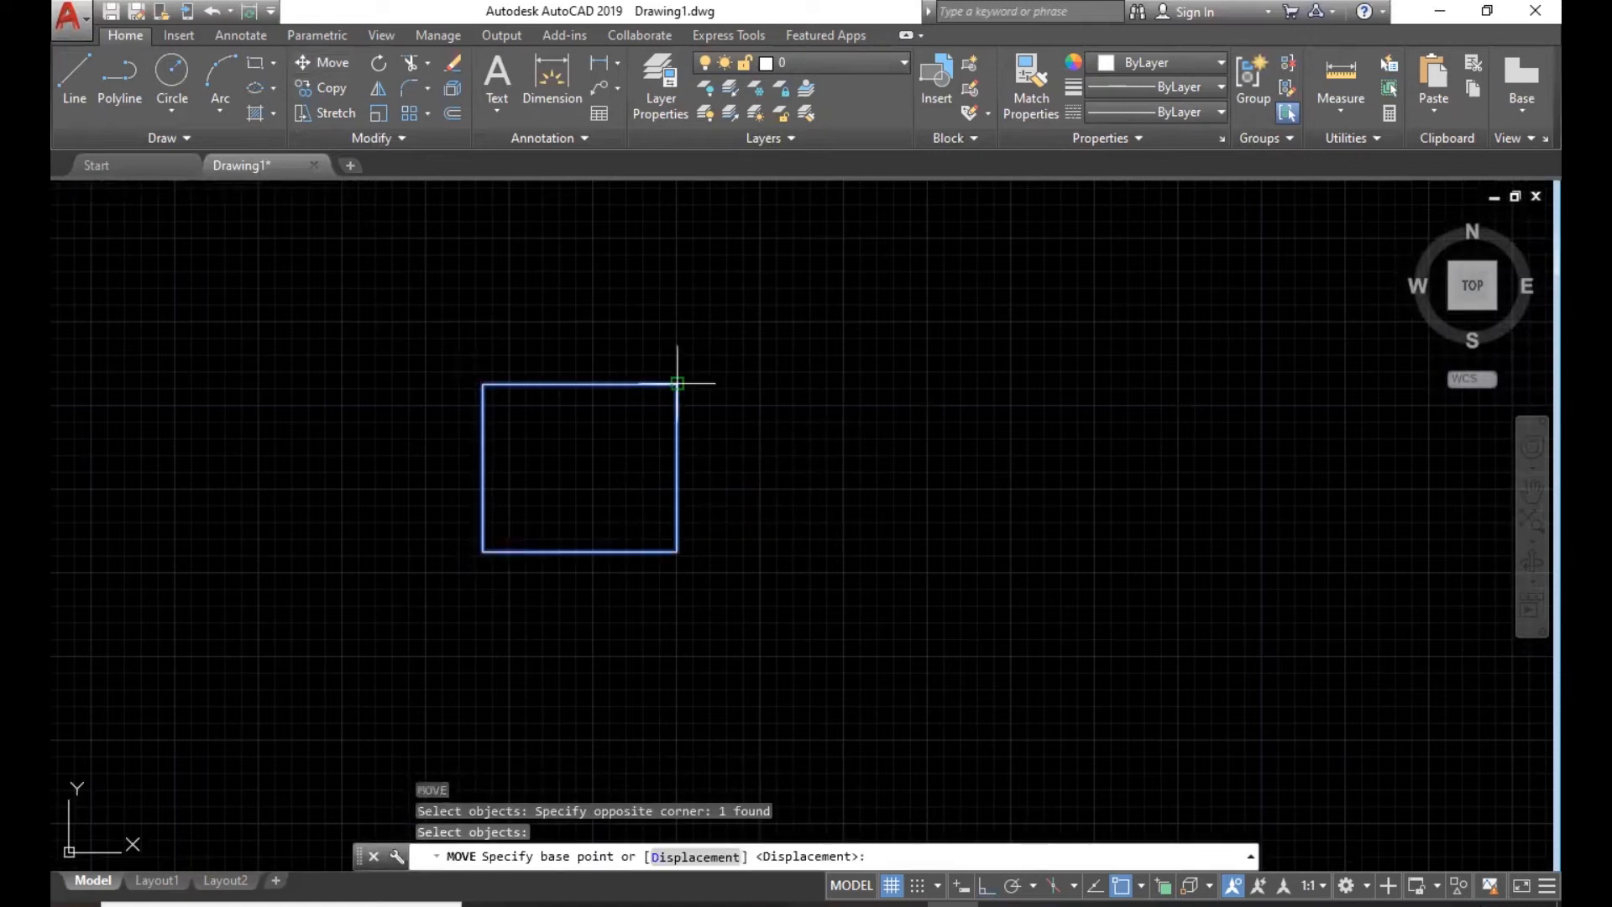
pyautogui.click(677, 383)
pyautogui.click(658, 406)
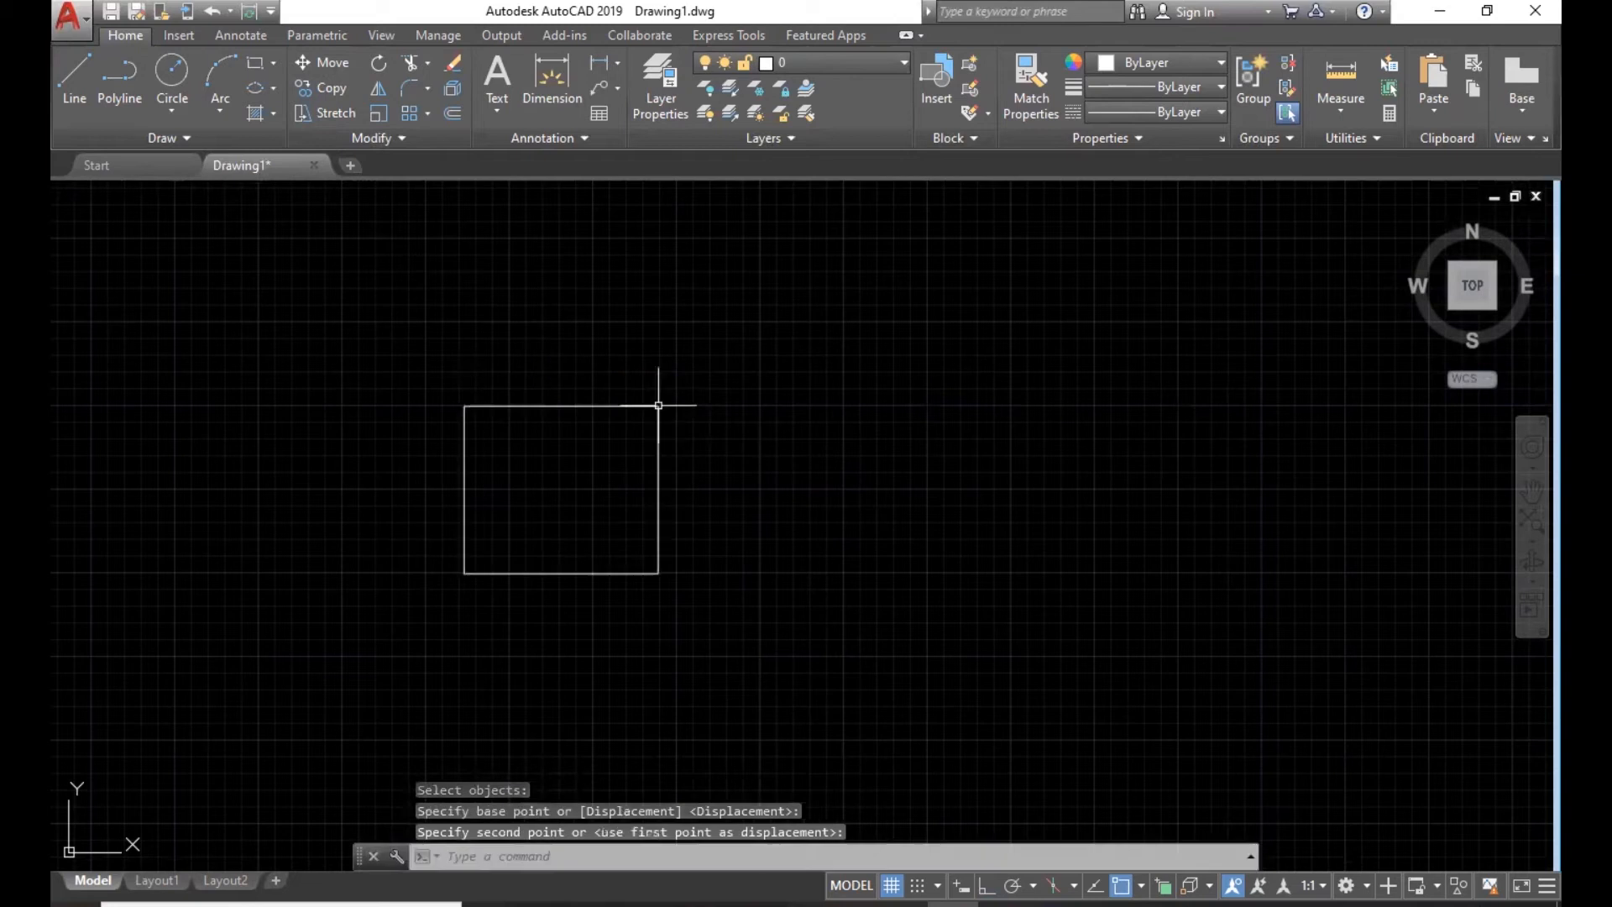
# - Select the moved rectangle with a selection window and erase it
pyautogui.press('Escape')
pyautogui.press('Escape')
pyautogui.press('Escape')
pyautogui.moveTo(753, 554); pyautogui.dragTo(878, 554, button='middle')
pyautogui.scroll(2, 828, 525)
pyautogui.click(744, 486)
pyautogui.press('Delete')
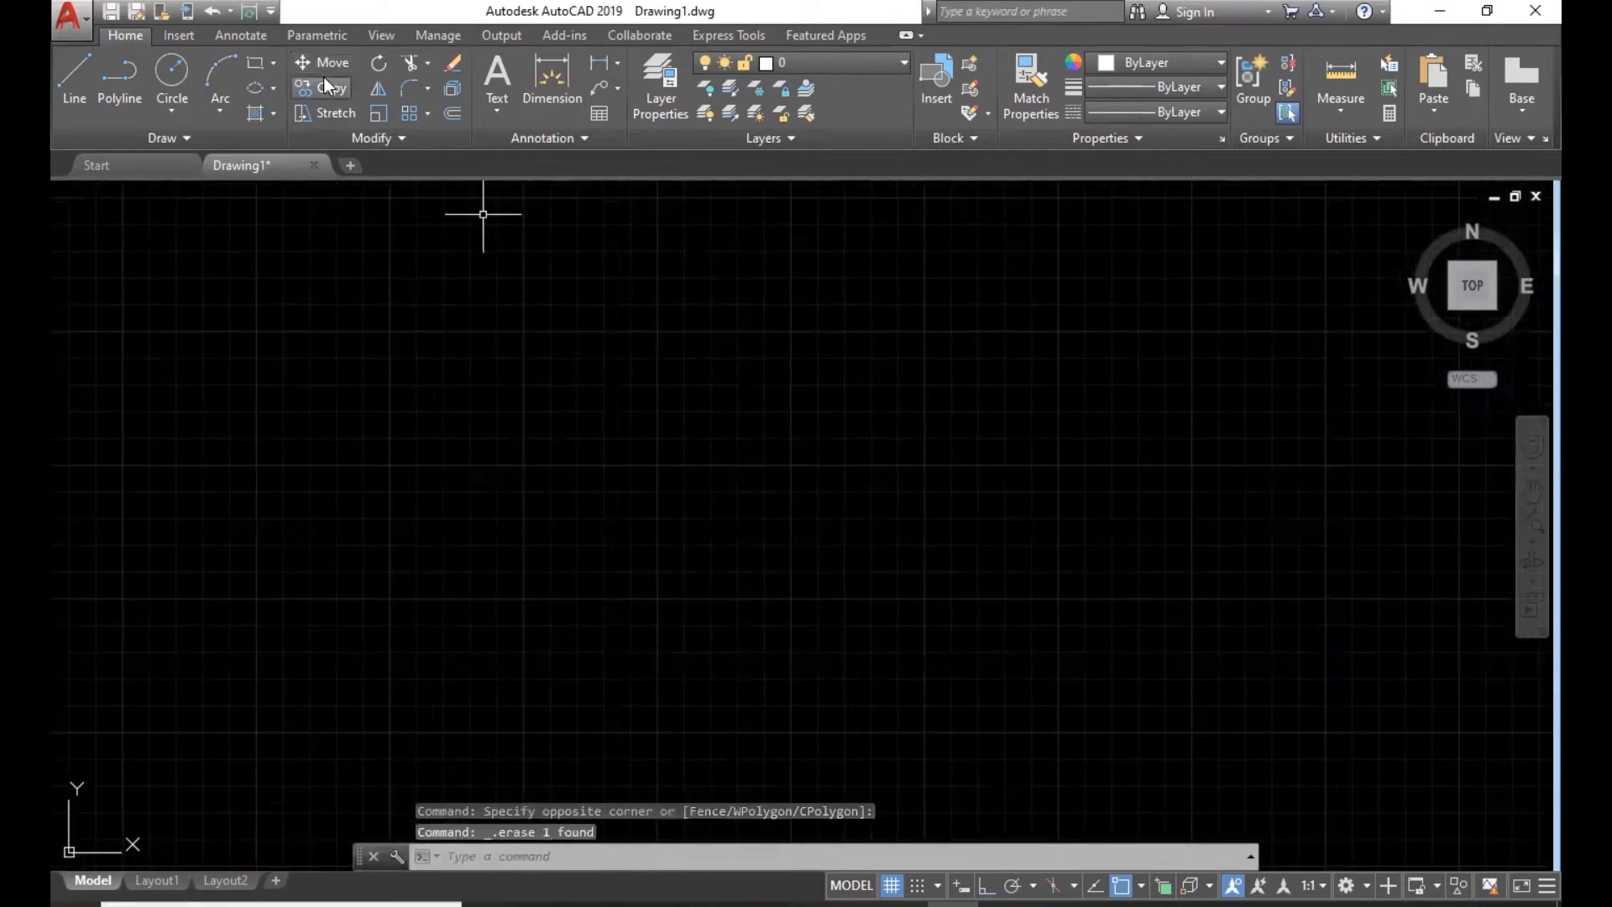
# - Draw a long, low rectangle by two opposite corners near the center of the drawing
pyautogui.click(252, 64)
pyautogui.click(527, 485)
pyautogui.click(881, 585)
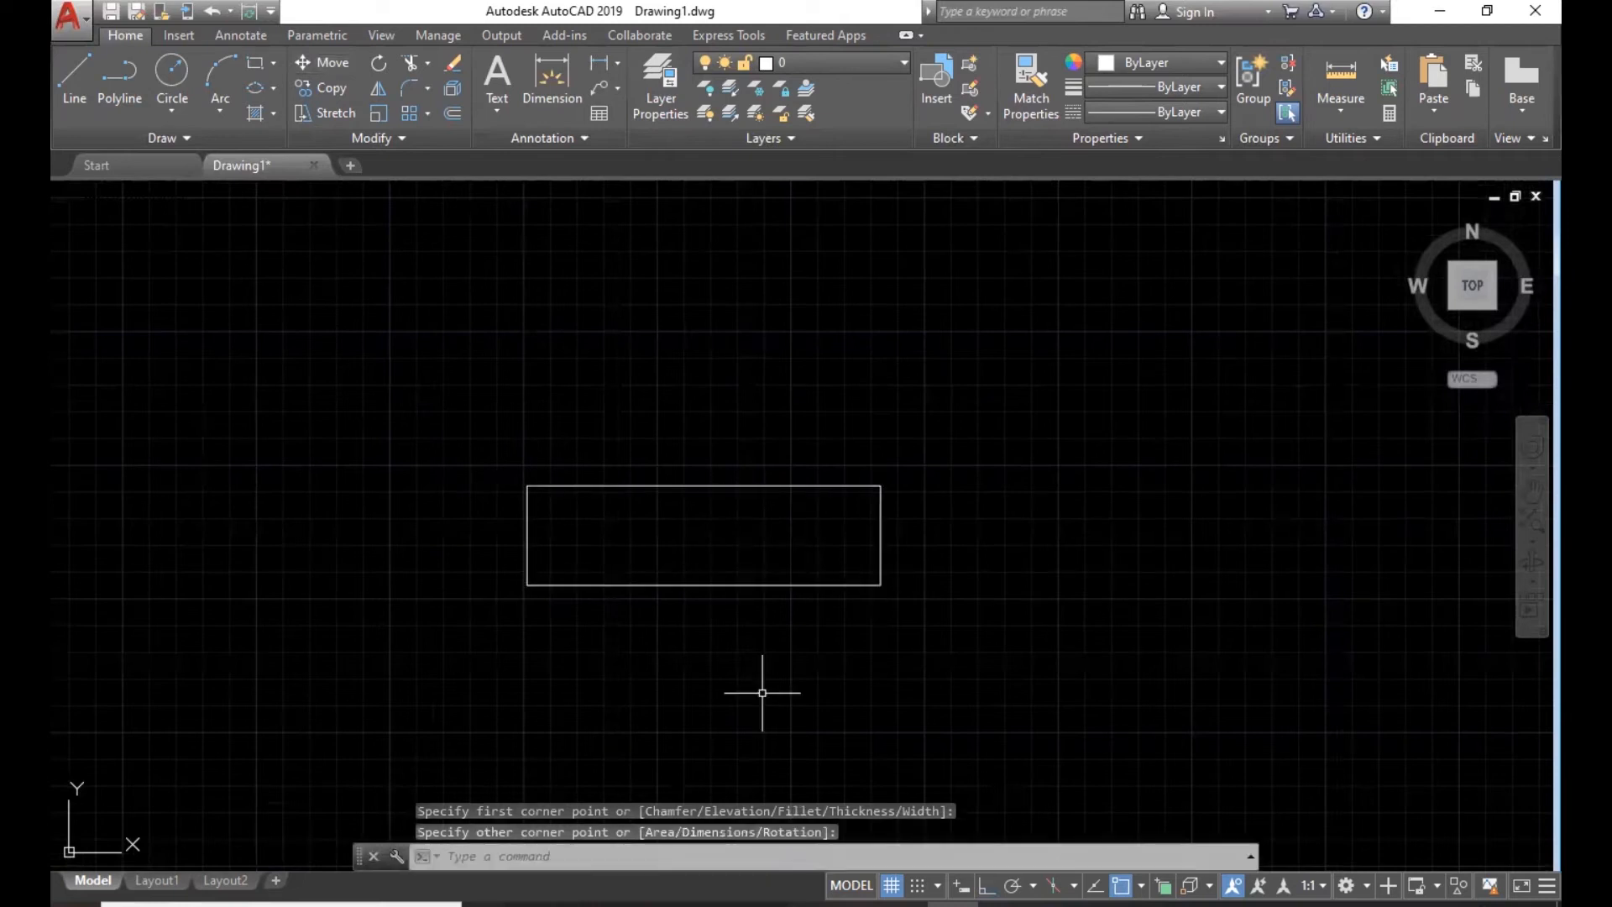
# - Try to rotate the rectangle about its lower-right corner, with Ortho turned on
pyautogui.click(380, 62)
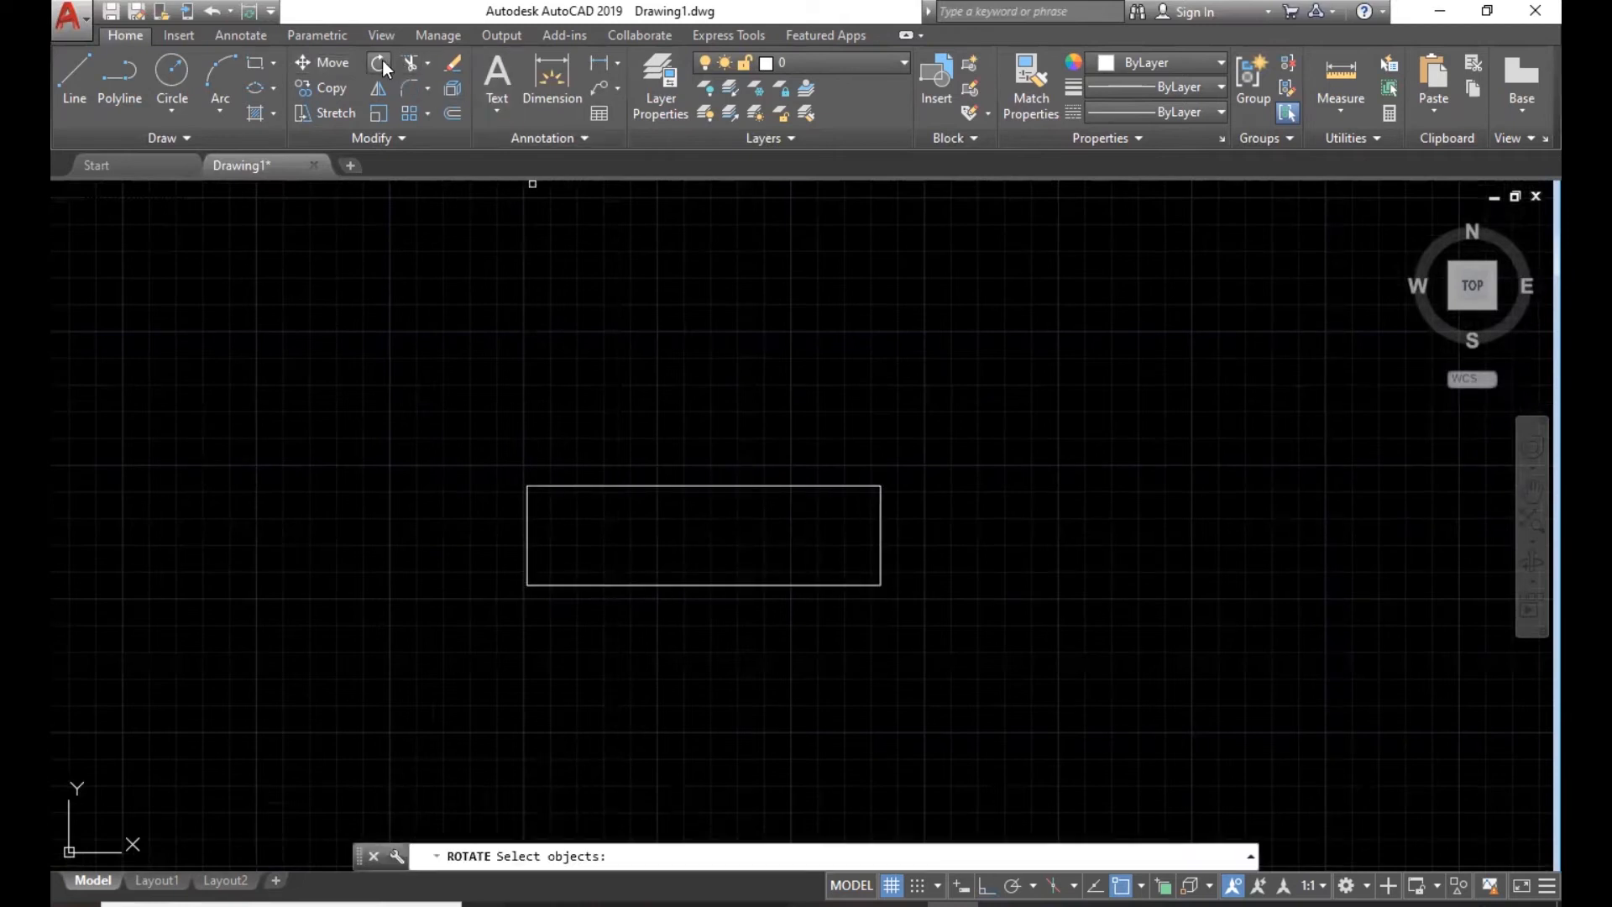
pyautogui.click(916, 408)
pyautogui.click(821, 518)
pyautogui.press('Return')
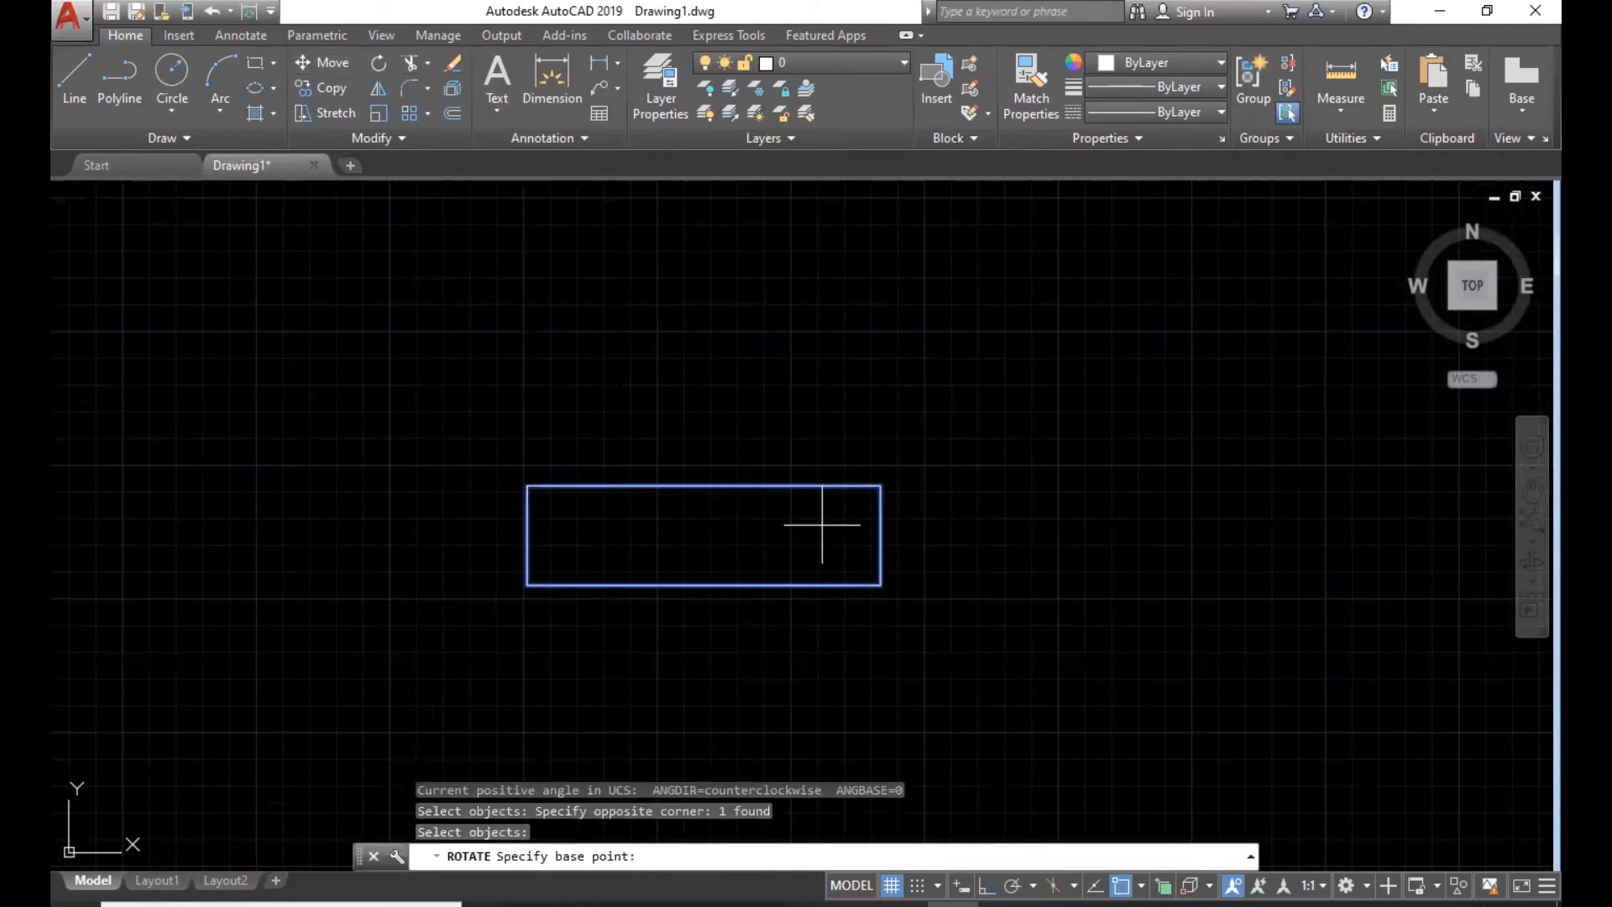
pyautogui.click(881, 585)
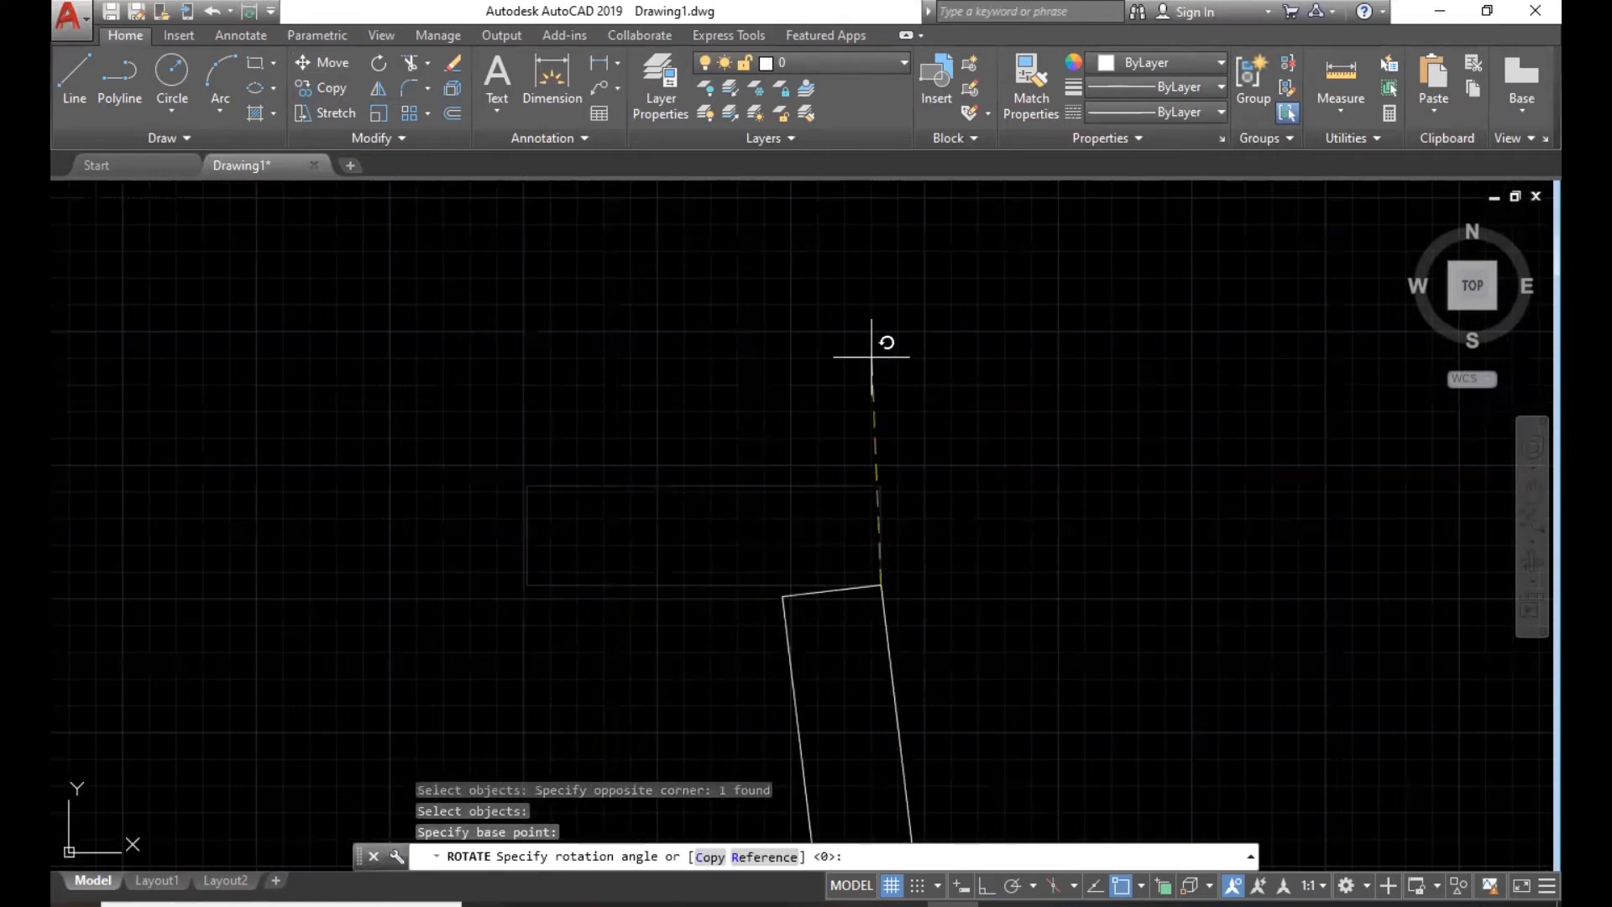
pyautogui.click(988, 885)
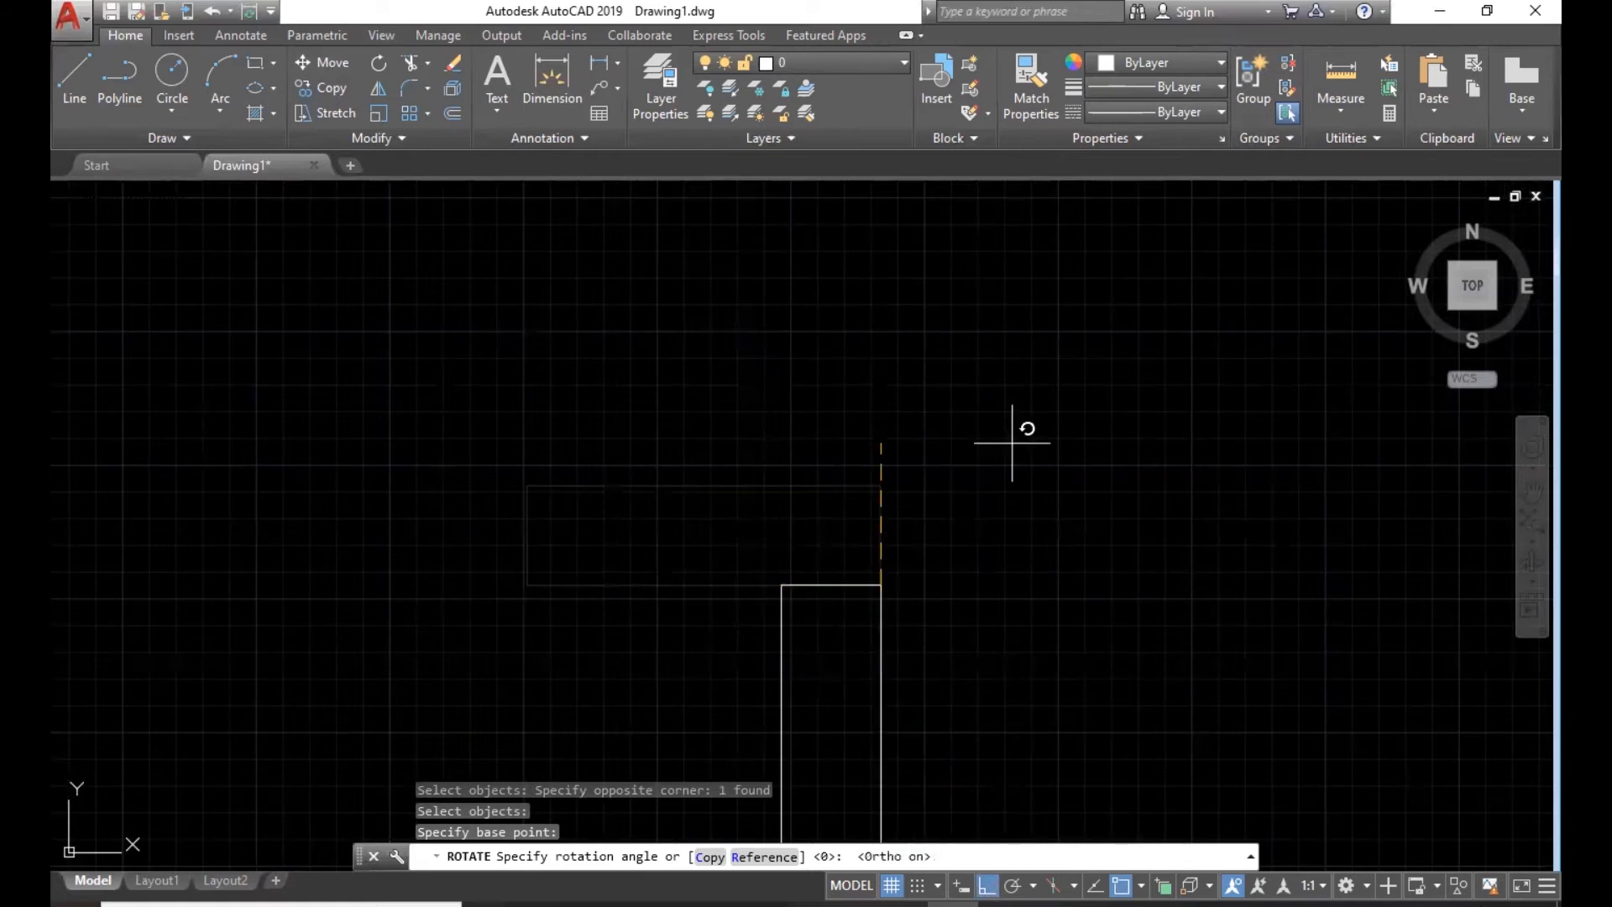
pyautogui.press('Escape')
pyautogui.press('Escape')
pyautogui.press('Escape')
# - Try to rotate the rectangle about its lower-right corner, switching Ortho off for a free angle
pyautogui.click(379, 63)
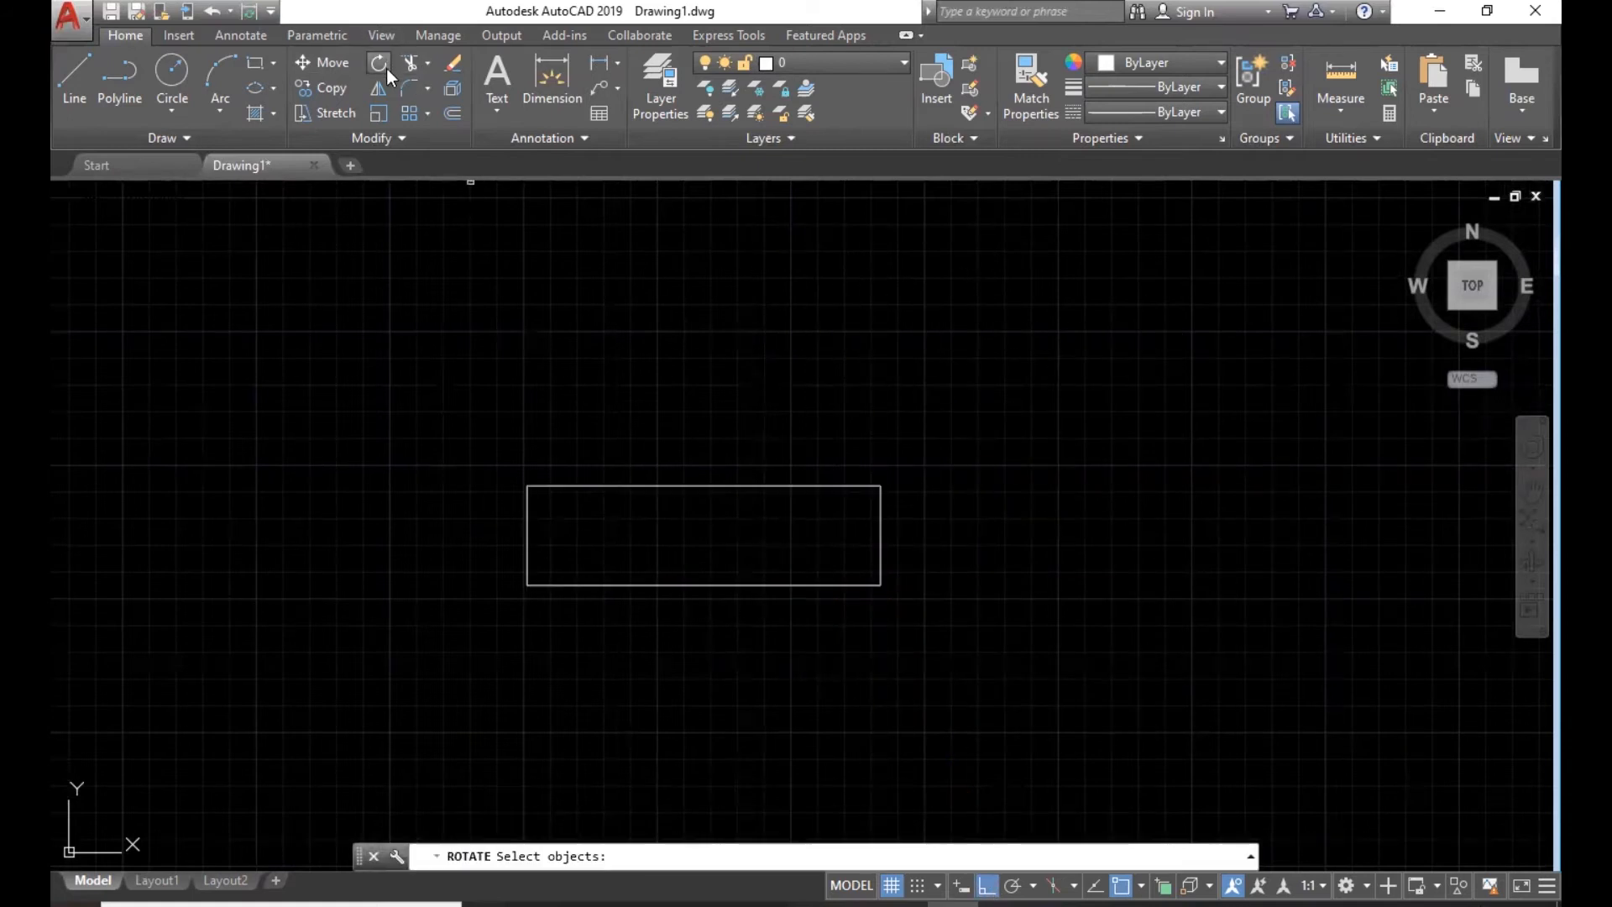
pyautogui.moveTo(925, 395); pyautogui.dragTo(528, 566)
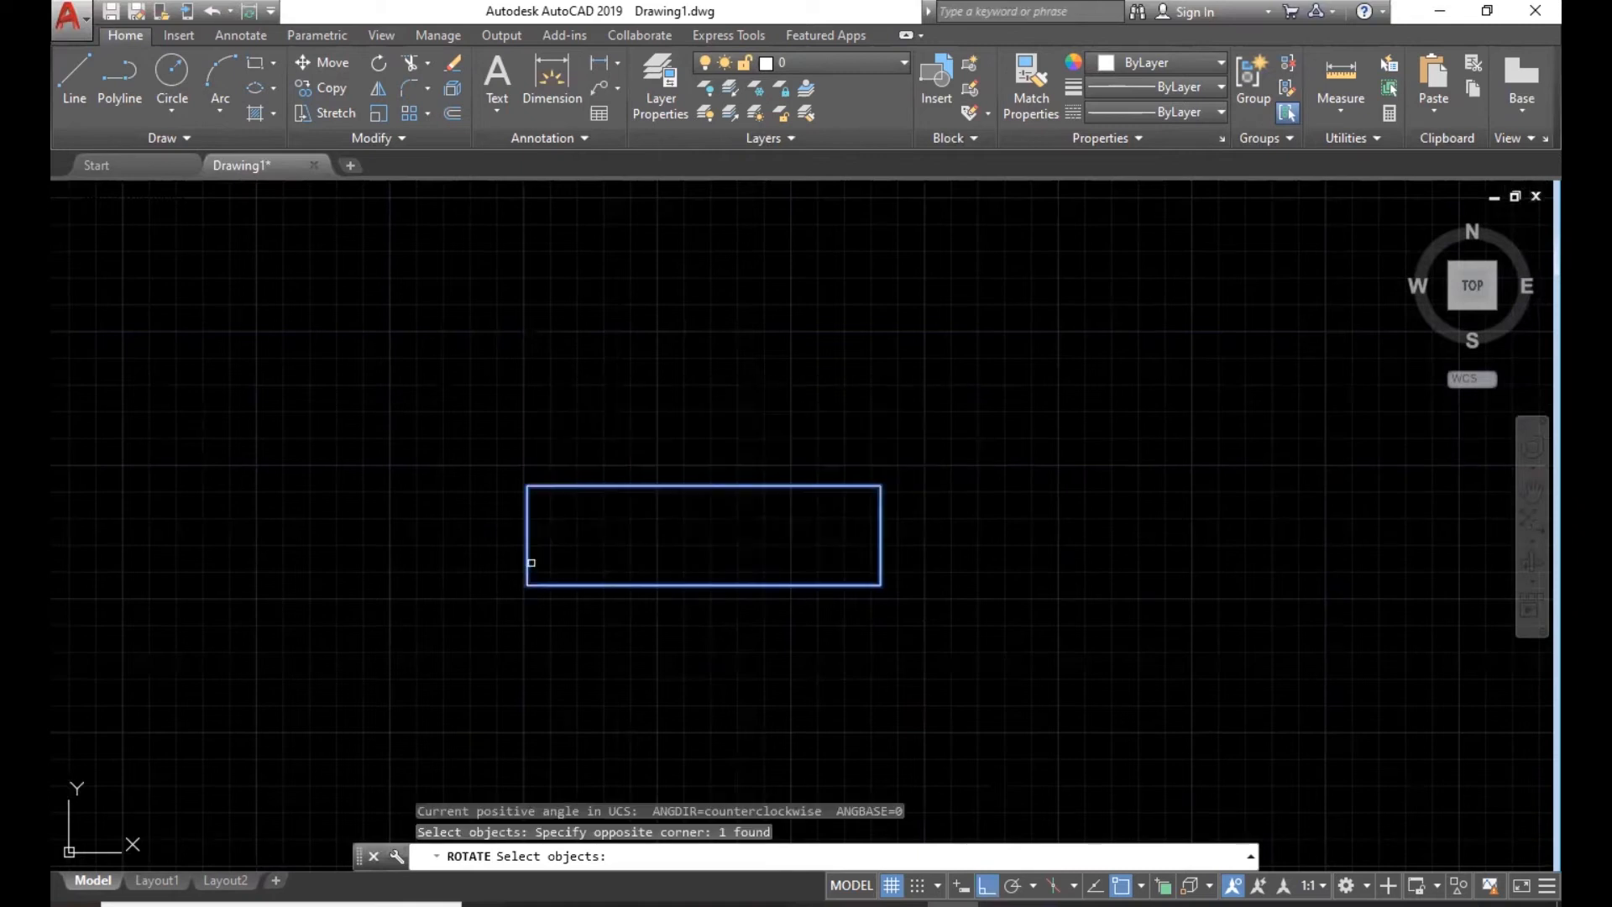
pyautogui.press('Return')
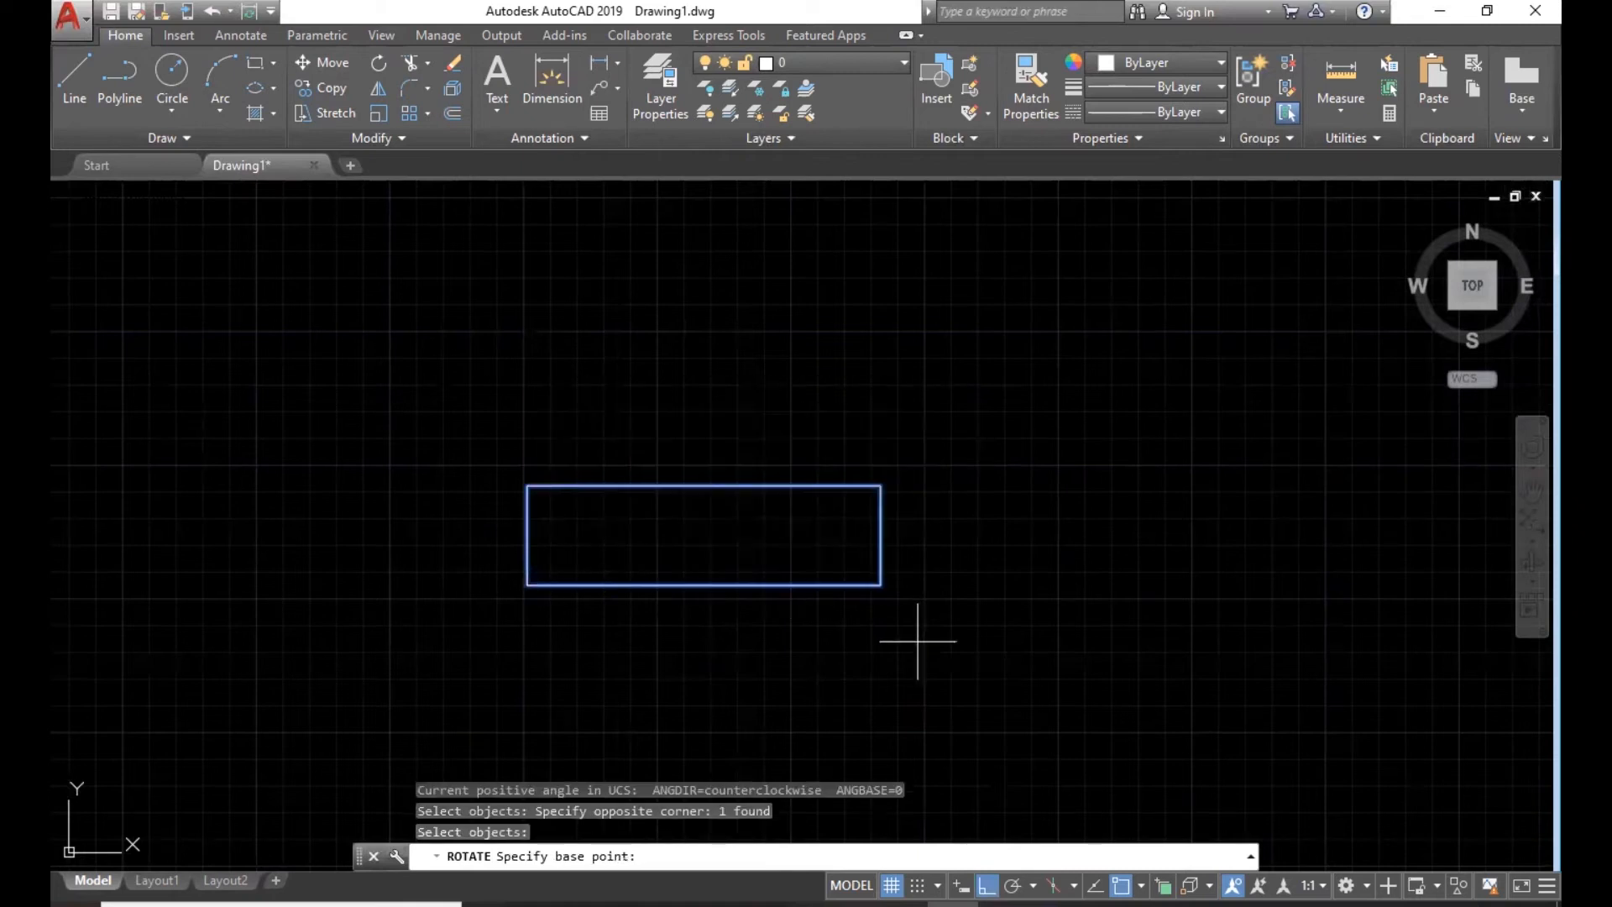
pyautogui.click(880, 585)
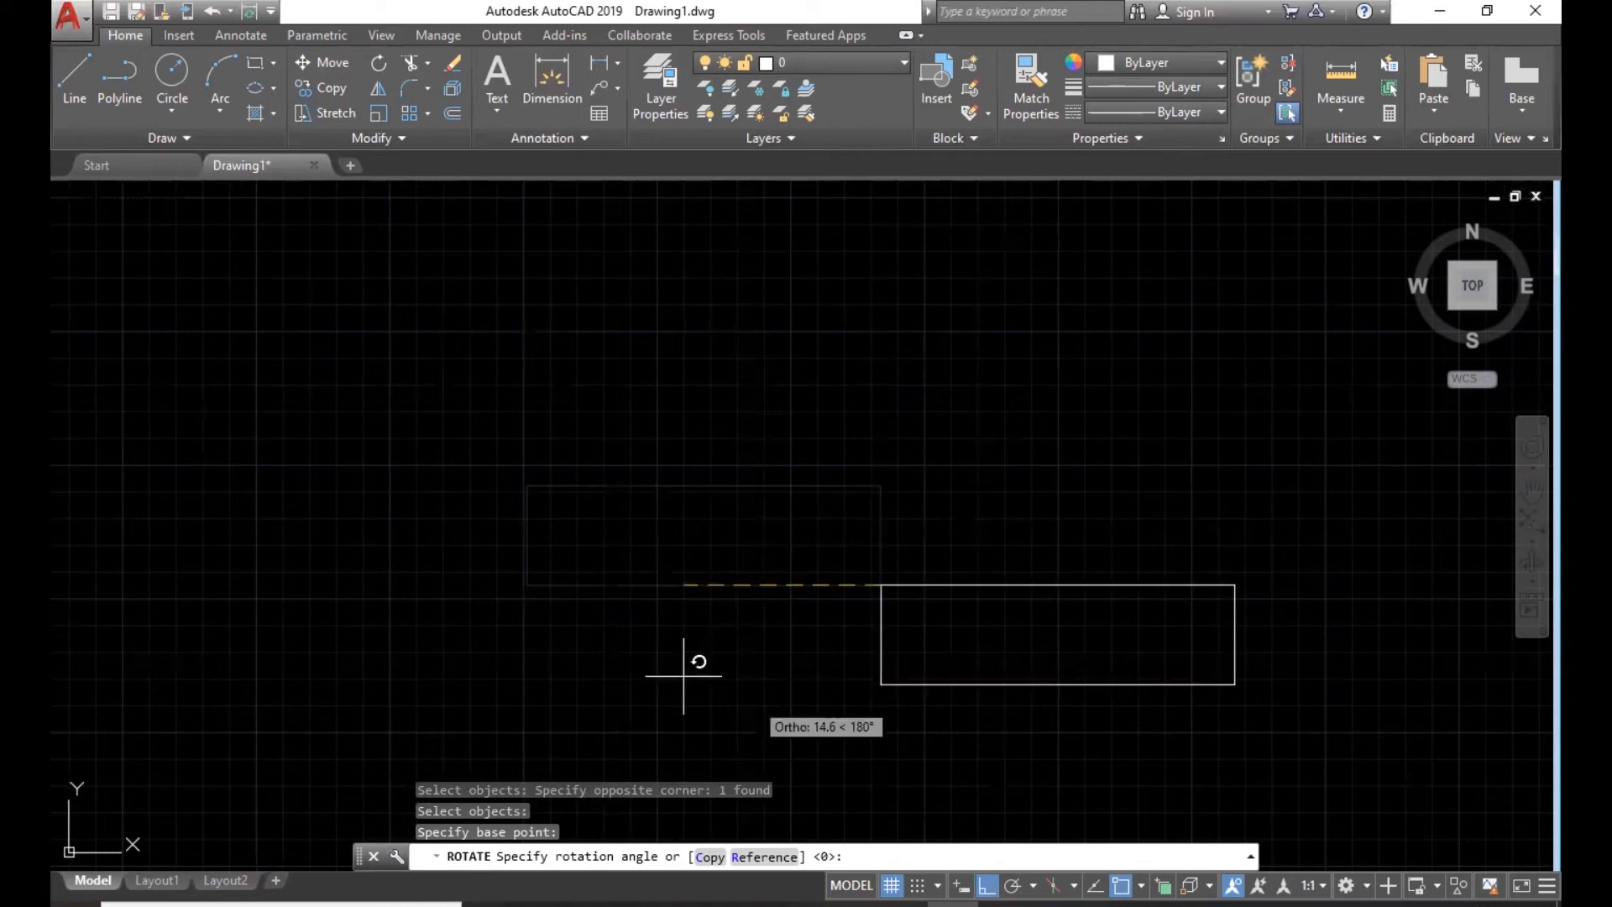
pyautogui.click(988, 892)
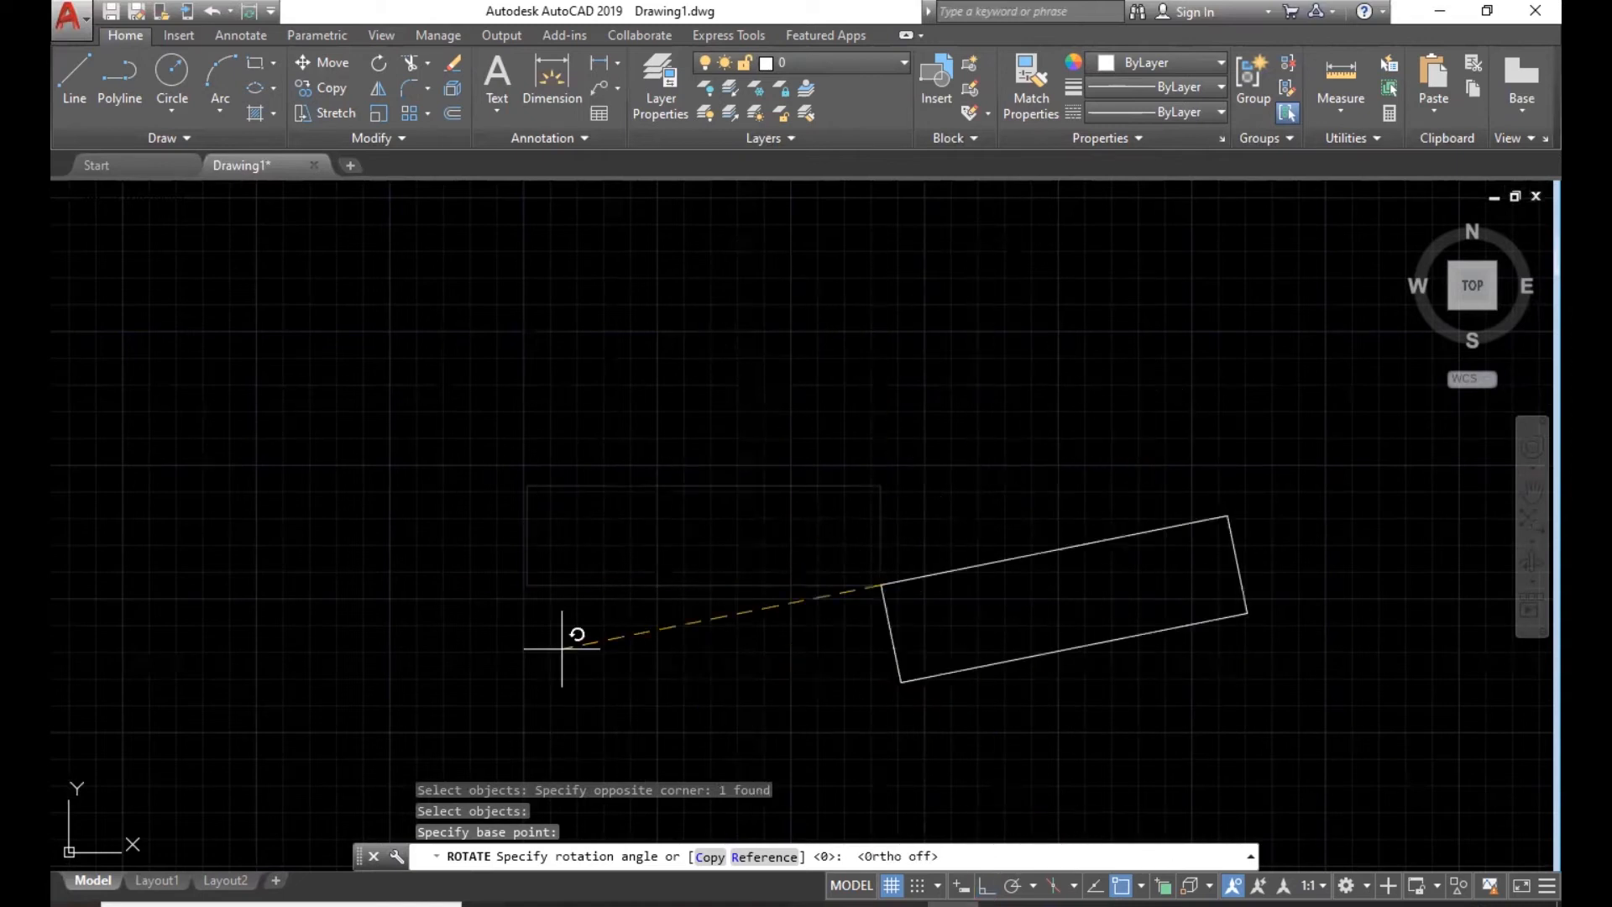
pyautogui.press('Escape')
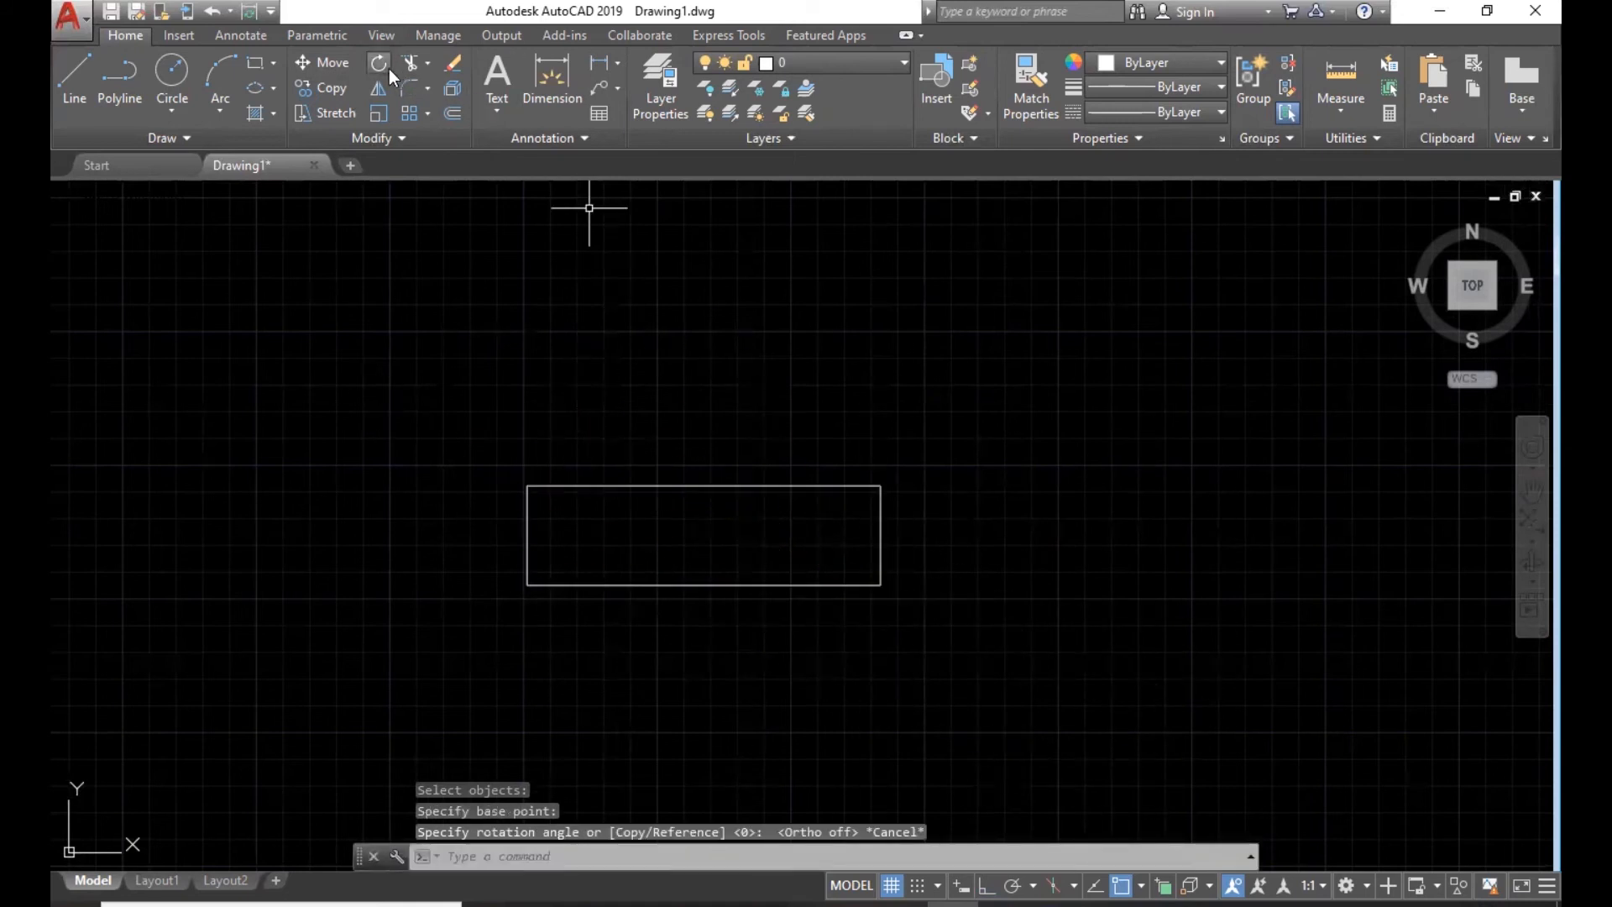
# - Select the rectangle with a crossing window and erase it
pyautogui.click(426, 66)
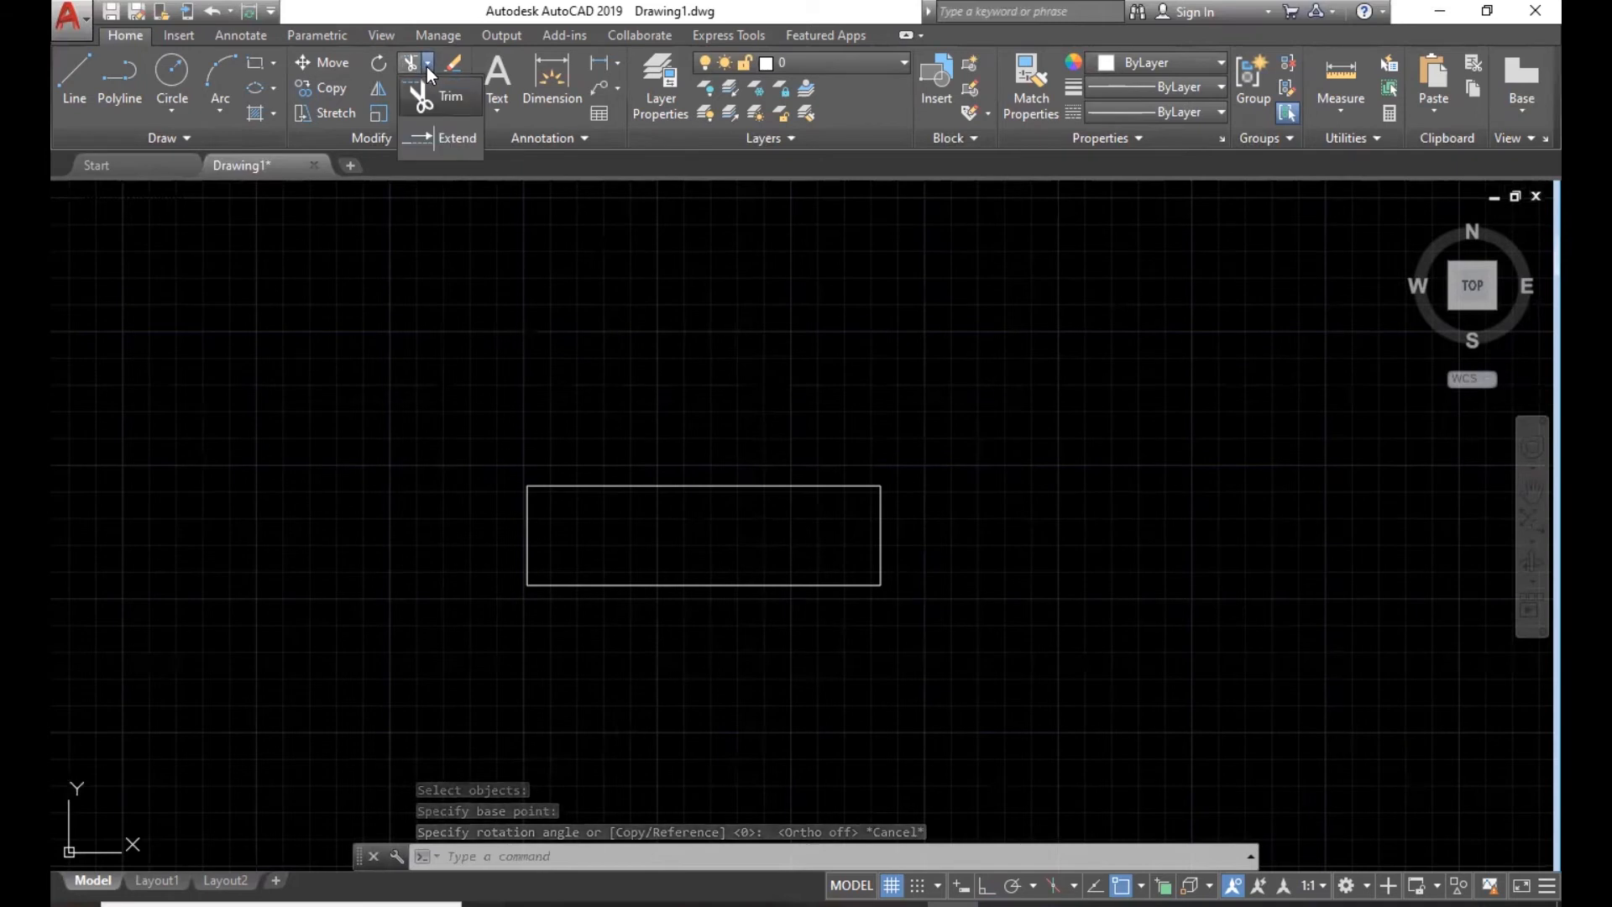
pyautogui.press('Escape')
pyautogui.click(919, 473)
pyautogui.click(882, 497)
pyautogui.press('Delete')
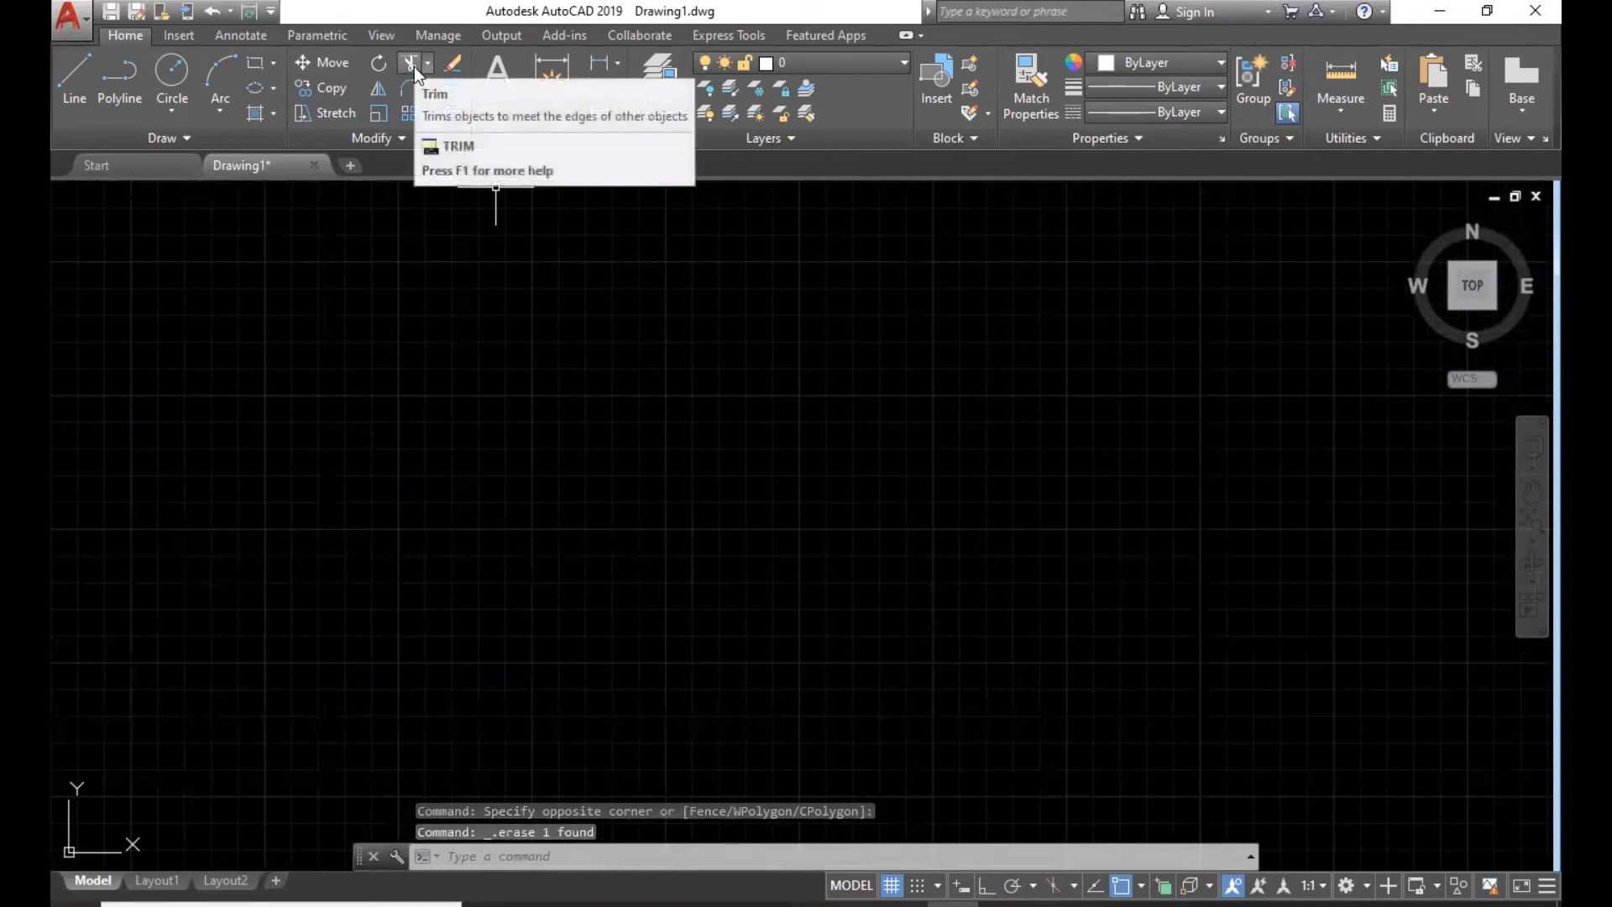
# - Draw two long diagonal lines that cross each other in the middle of the drawing, one falling and one rising to the right
pyautogui.click(75, 77)
pyautogui.click(625, 346)
pyautogui.click(947, 779)
pyautogui.press('Escape')
pyautogui.press('Return')
pyautogui.click(984, 329)
pyautogui.click(556, 746)
pyautogui.press('Escape')
# - Draw a second rising and a second falling diagonal line so that all four lines enclose a four-sided area
pyautogui.press('Return')
pyautogui.click(798, 287)
pyautogui.click(536, 576)
pyautogui.press('Escape')
pyautogui.press('Return')
pyautogui.click(672, 241)
pyautogui.click(1001, 624)
pyautogui.press('Escape')
# - Draw two lines meeting at a lower point as a V, to the left of the crossing lines
pyautogui.click(76, 77)
pyautogui.click(255, 457)
pyautogui.click(355, 654)
pyautogui.press('Escape')
pyautogui.press('Return')
pyautogui.click(354, 654)
pyautogui.click(476, 408)
pyautogui.press('Escape')
# - Select both lines of the V with a crossing window and erase them
pyautogui.click(342, 641)
pyautogui.press('Escape')
pyautogui.click(361, 592)
pyautogui.click(367, 655)
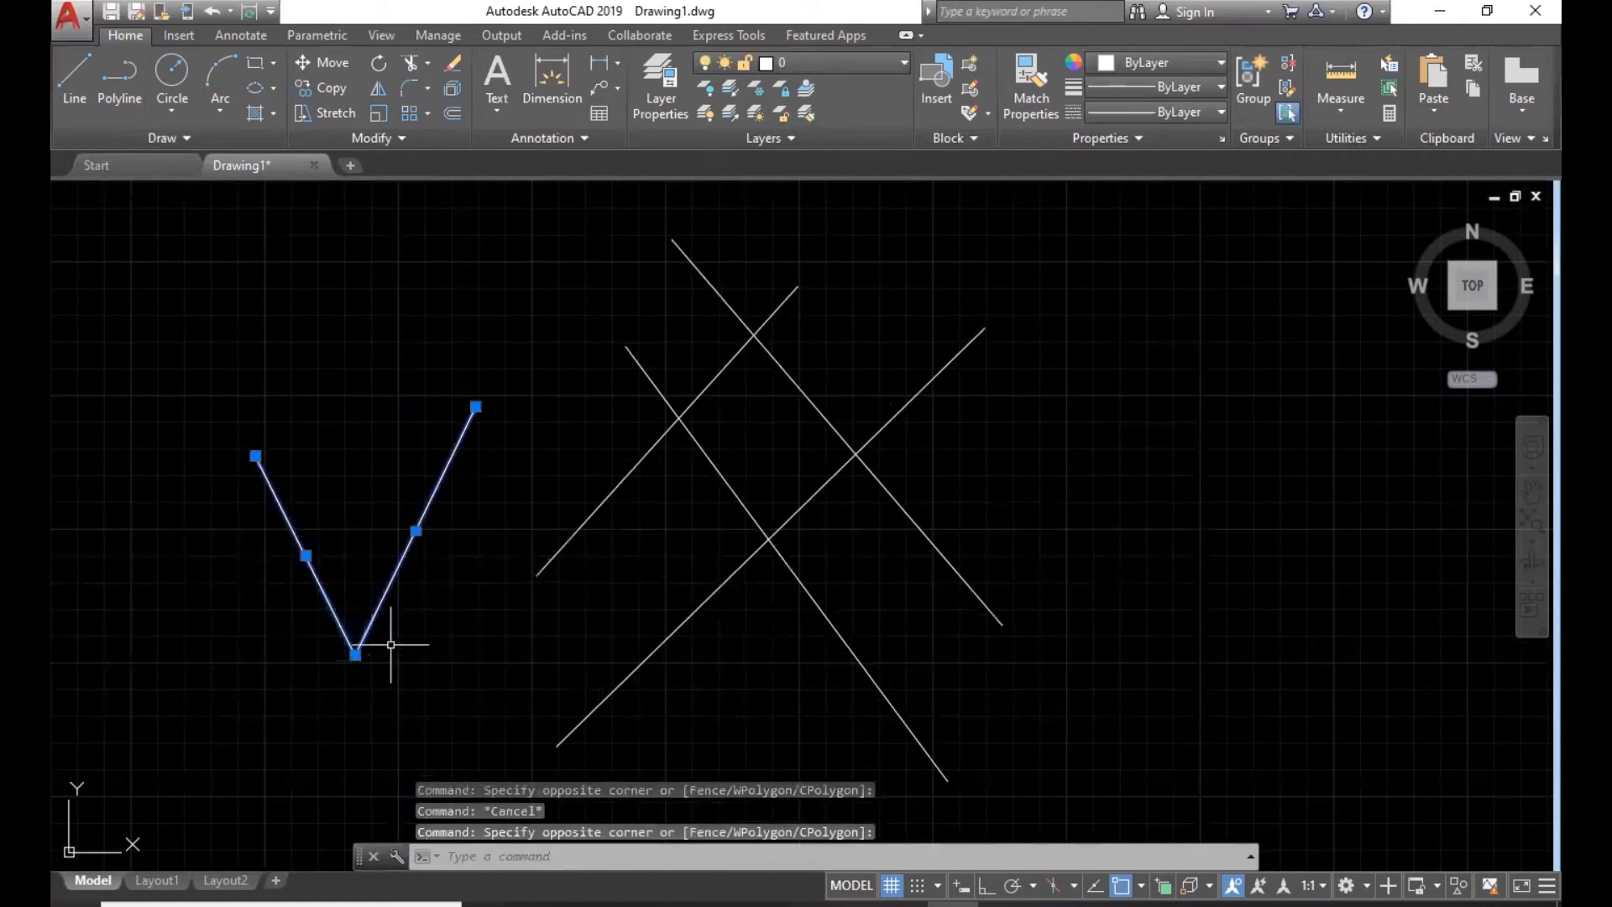
pyautogui.press('Delete')
# - Trim the lower-right end of the upper falling line with all objects as cutting edges, and undo that trim
pyautogui.moveTo(707, 502); pyautogui.dragTo(441, 497, button='middle')
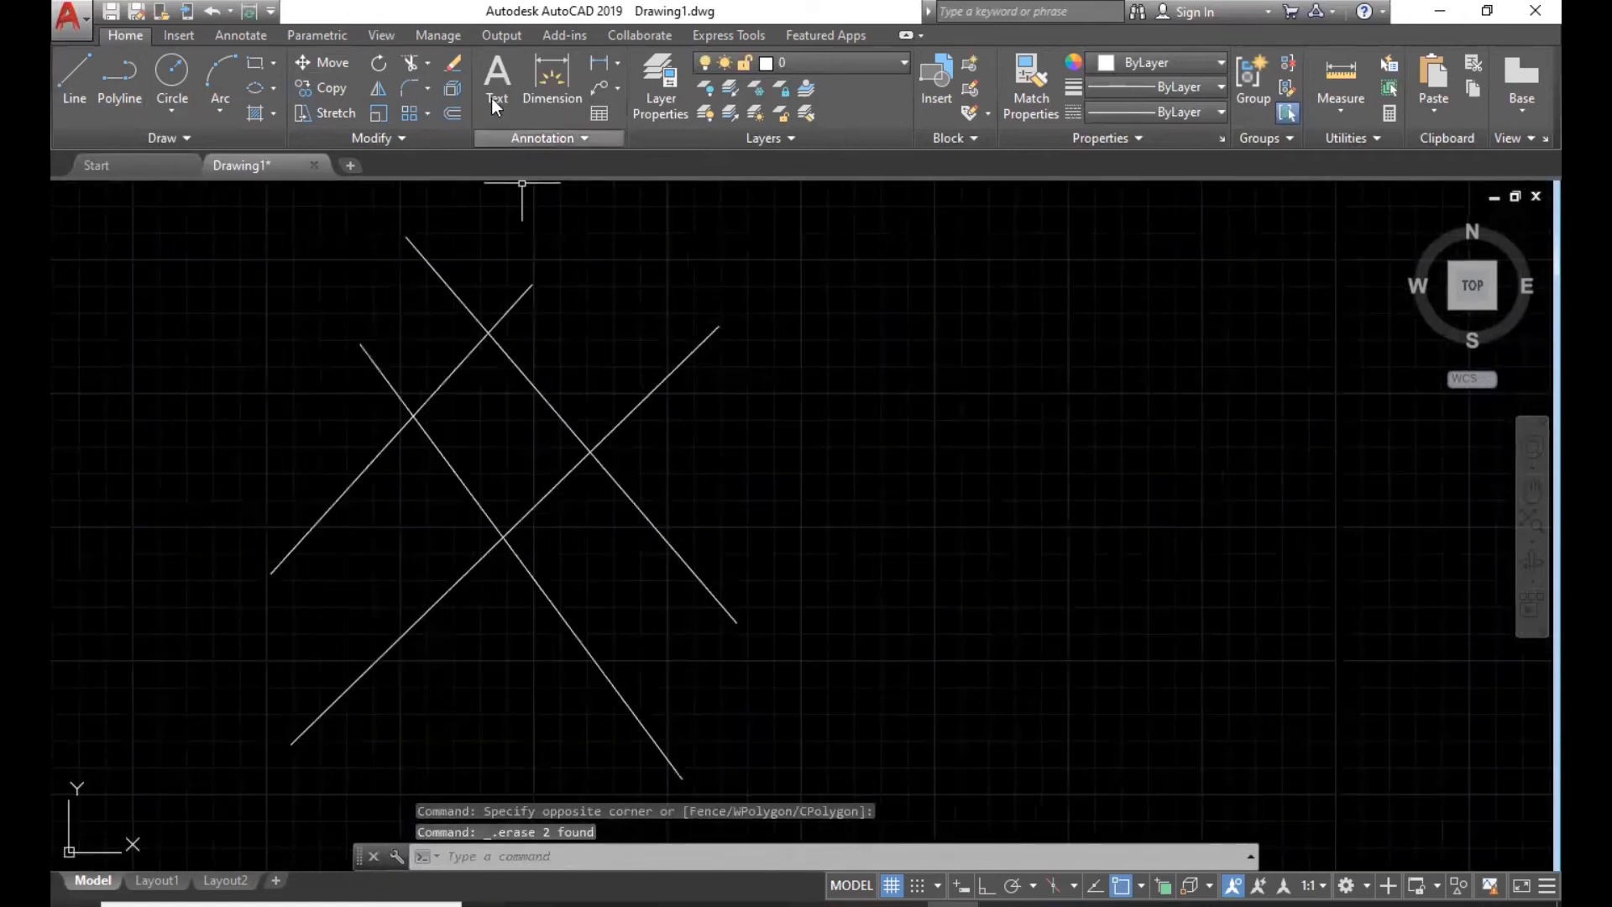
pyautogui.click(411, 61)
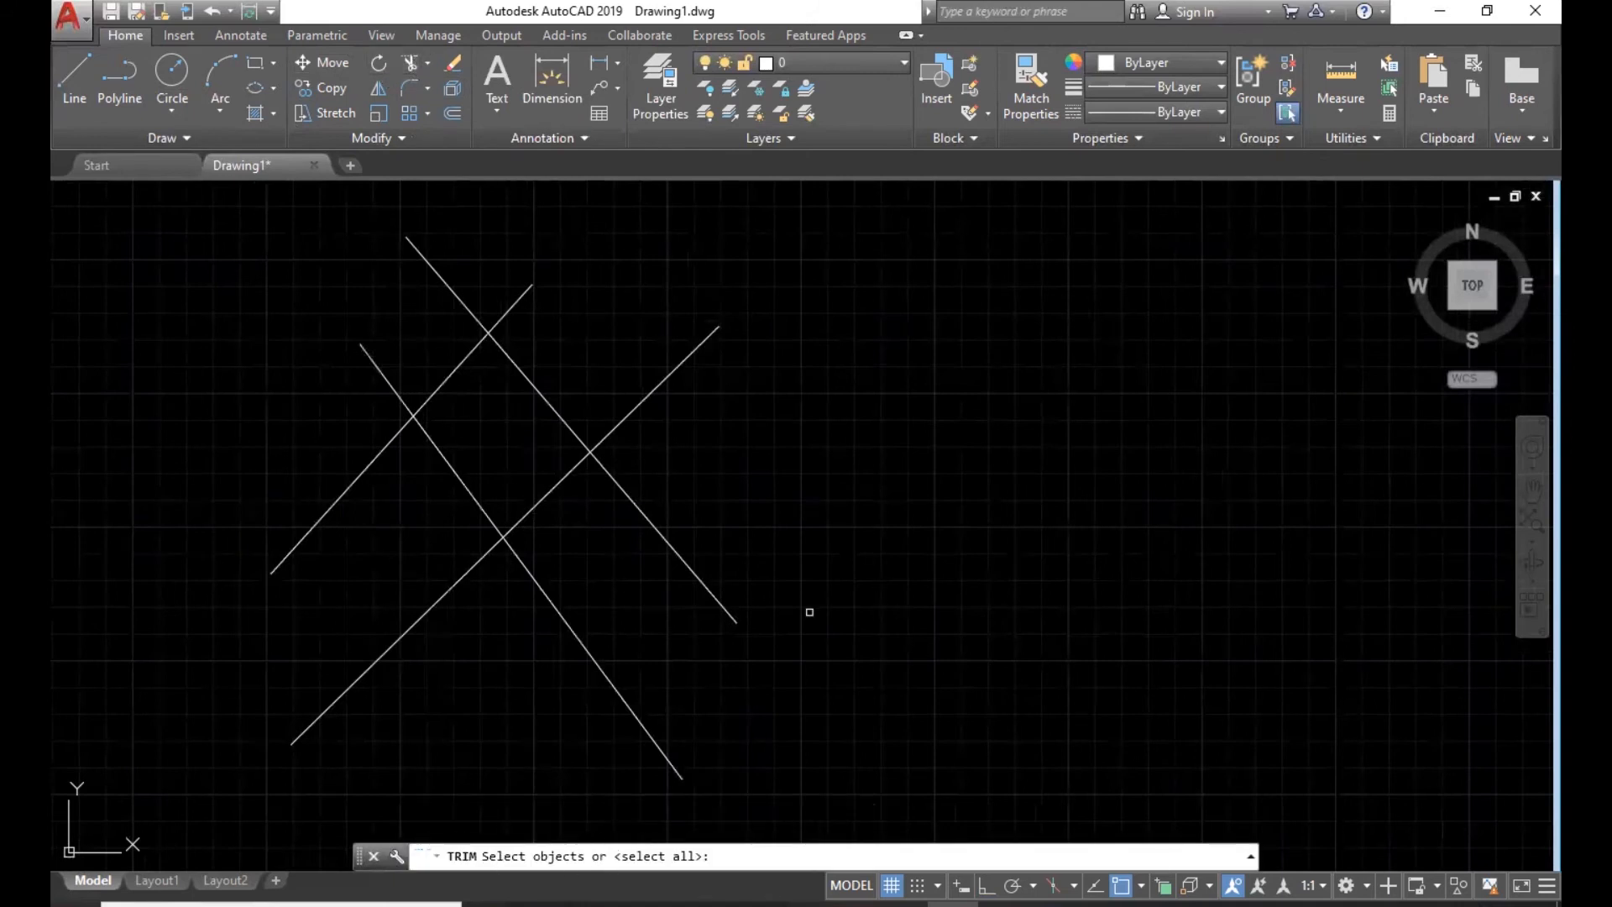
pyautogui.moveTo(771, 367); pyautogui.dragTo(924, 398, button='middle')
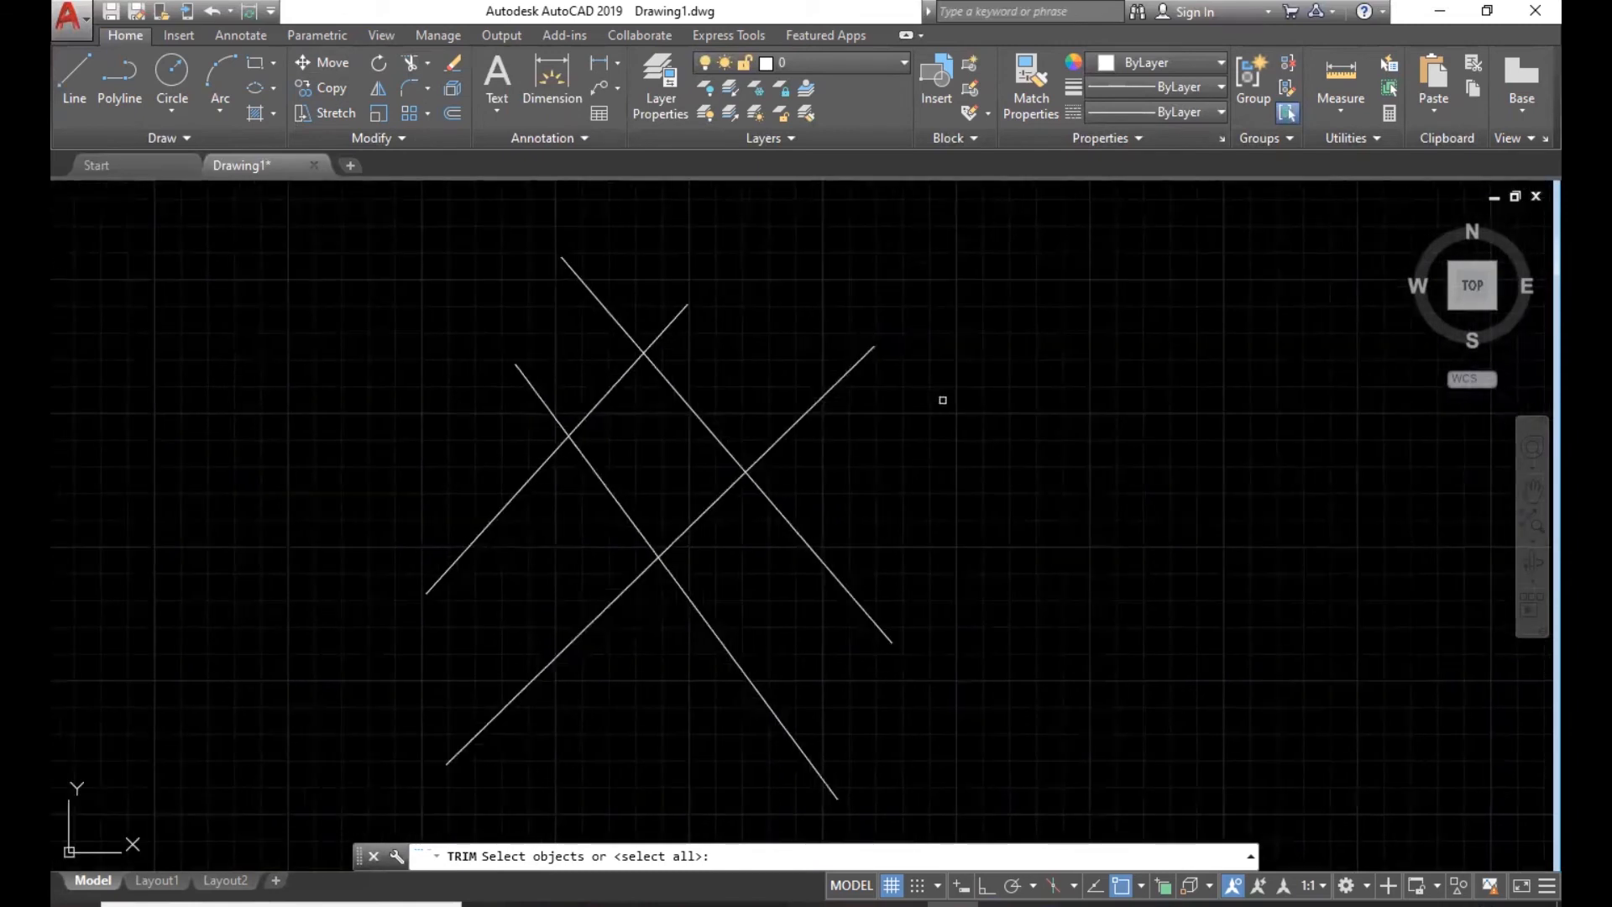
pyautogui.moveTo(915, 439); pyautogui.dragTo(829, 449, button='middle')
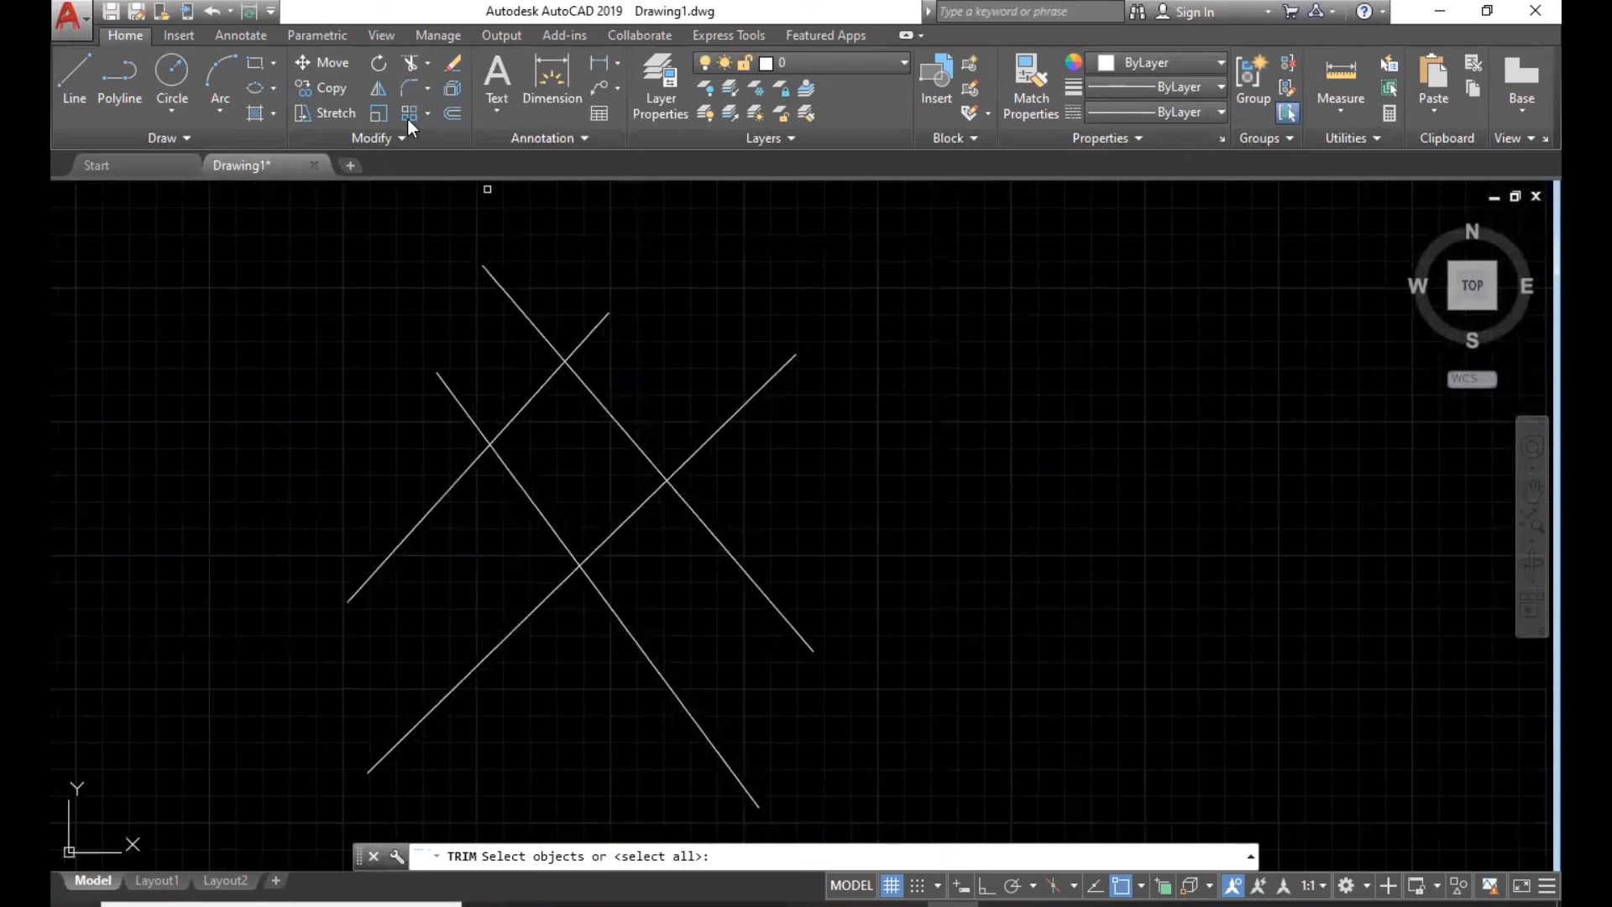
pyautogui.click(408, 65)
pyautogui.press('Return')
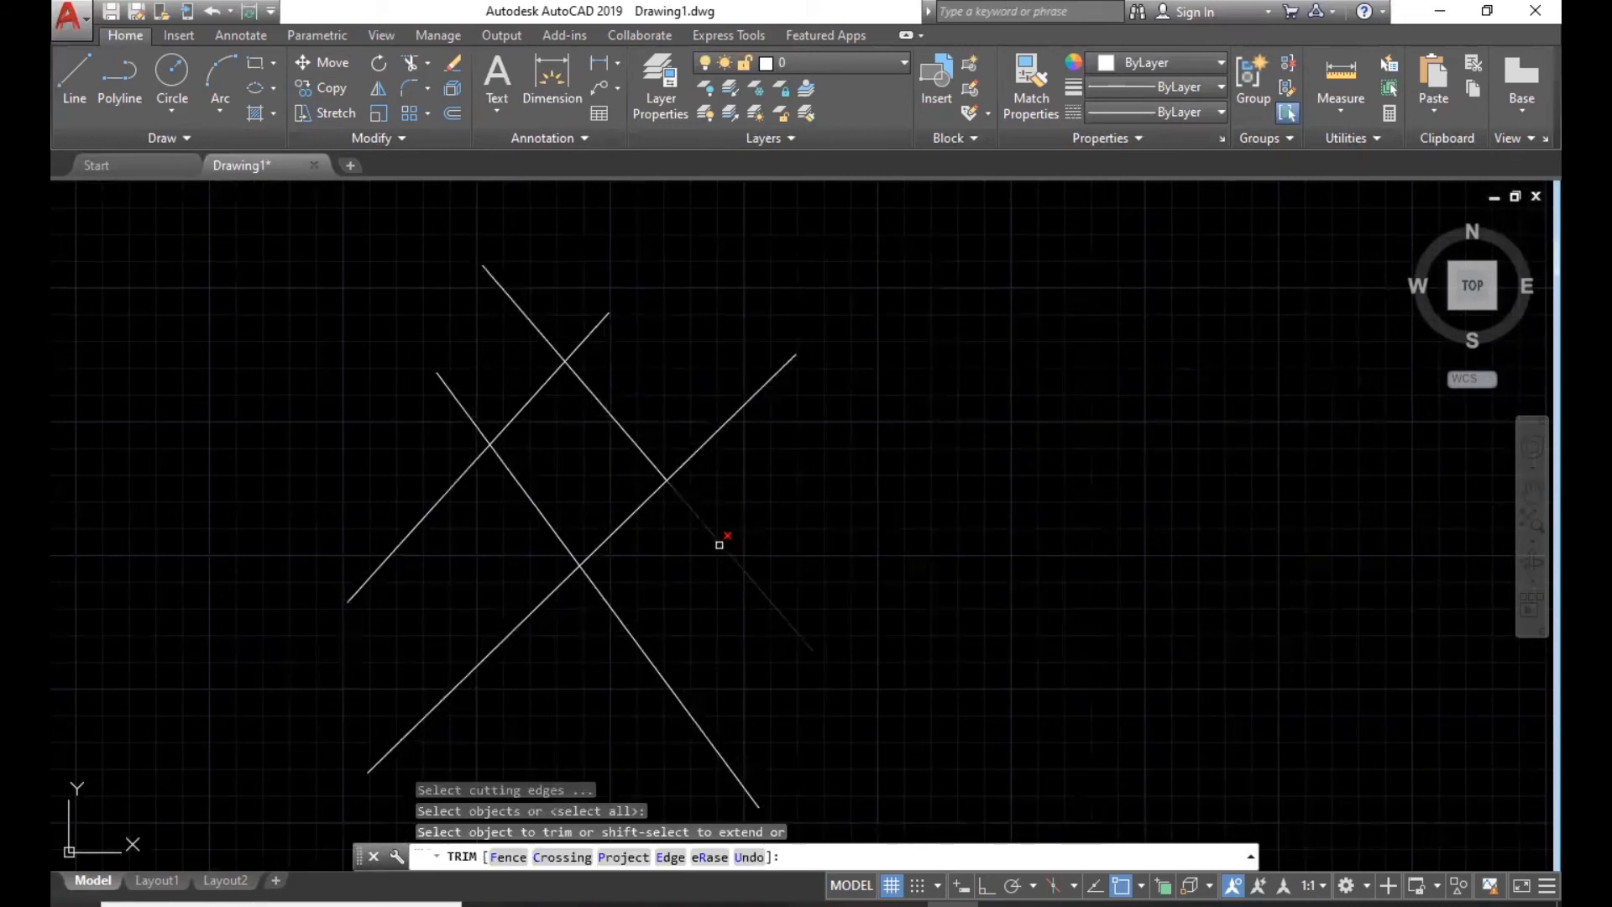
pyautogui.click(719, 545)
pyautogui.hotkey('ctrl', 'z')
pyautogui.press('Escape')
pyautogui.press('Escape')
pyautogui.press('Escape')
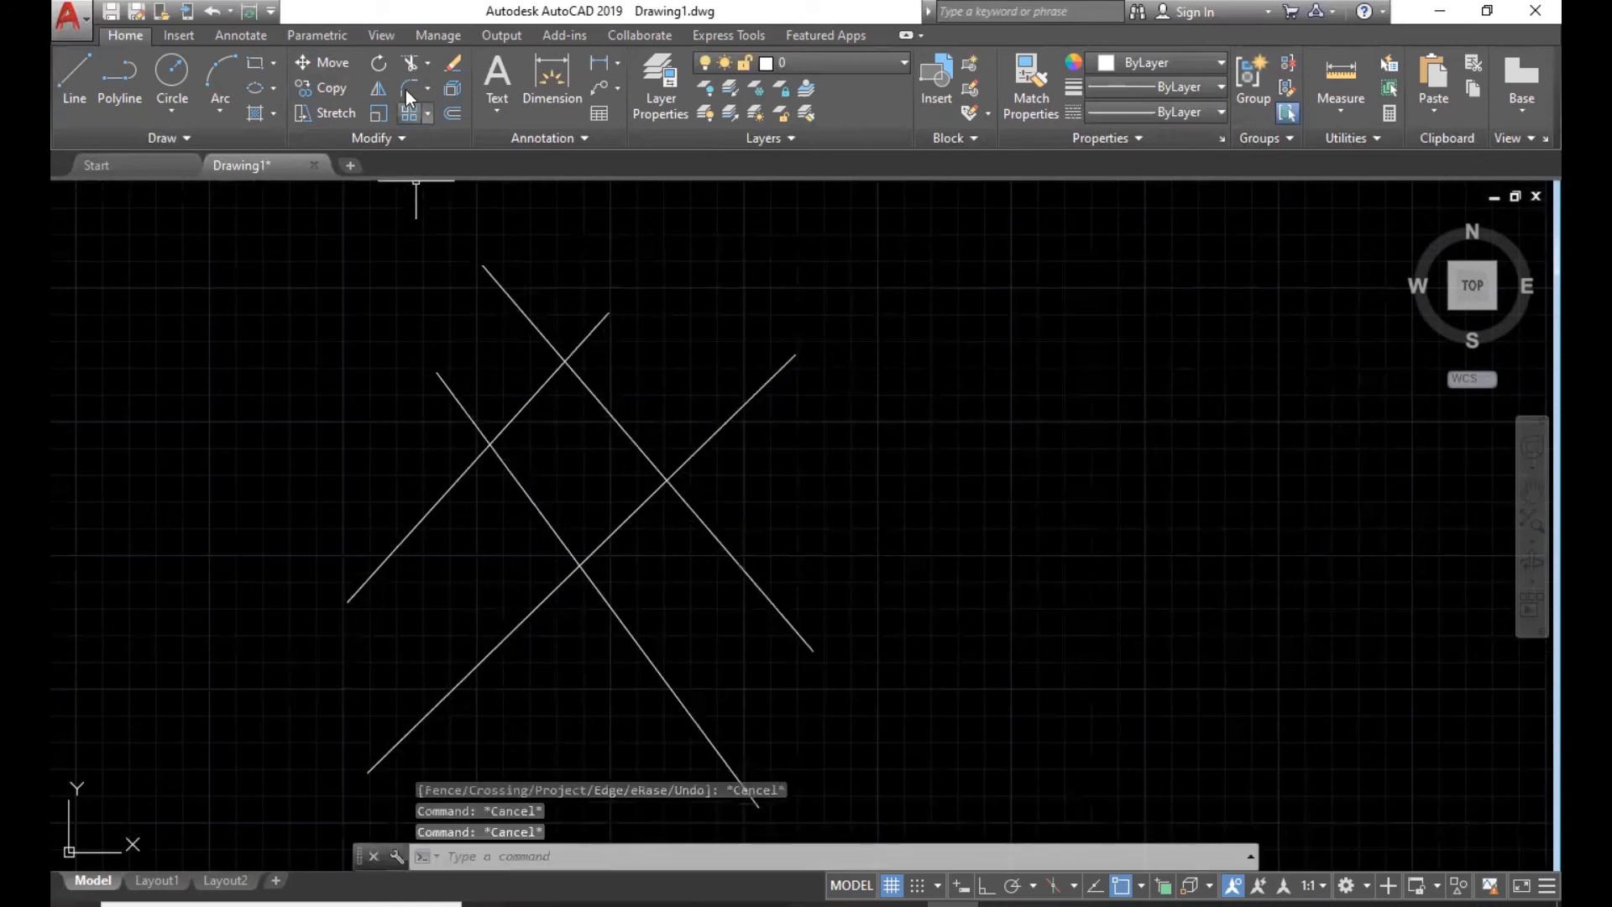
# - Trim the upper ends of the four crossing lines and the upper-left segment between the two falling lines, using all objects as cutting edges
pyautogui.click(415, 63)
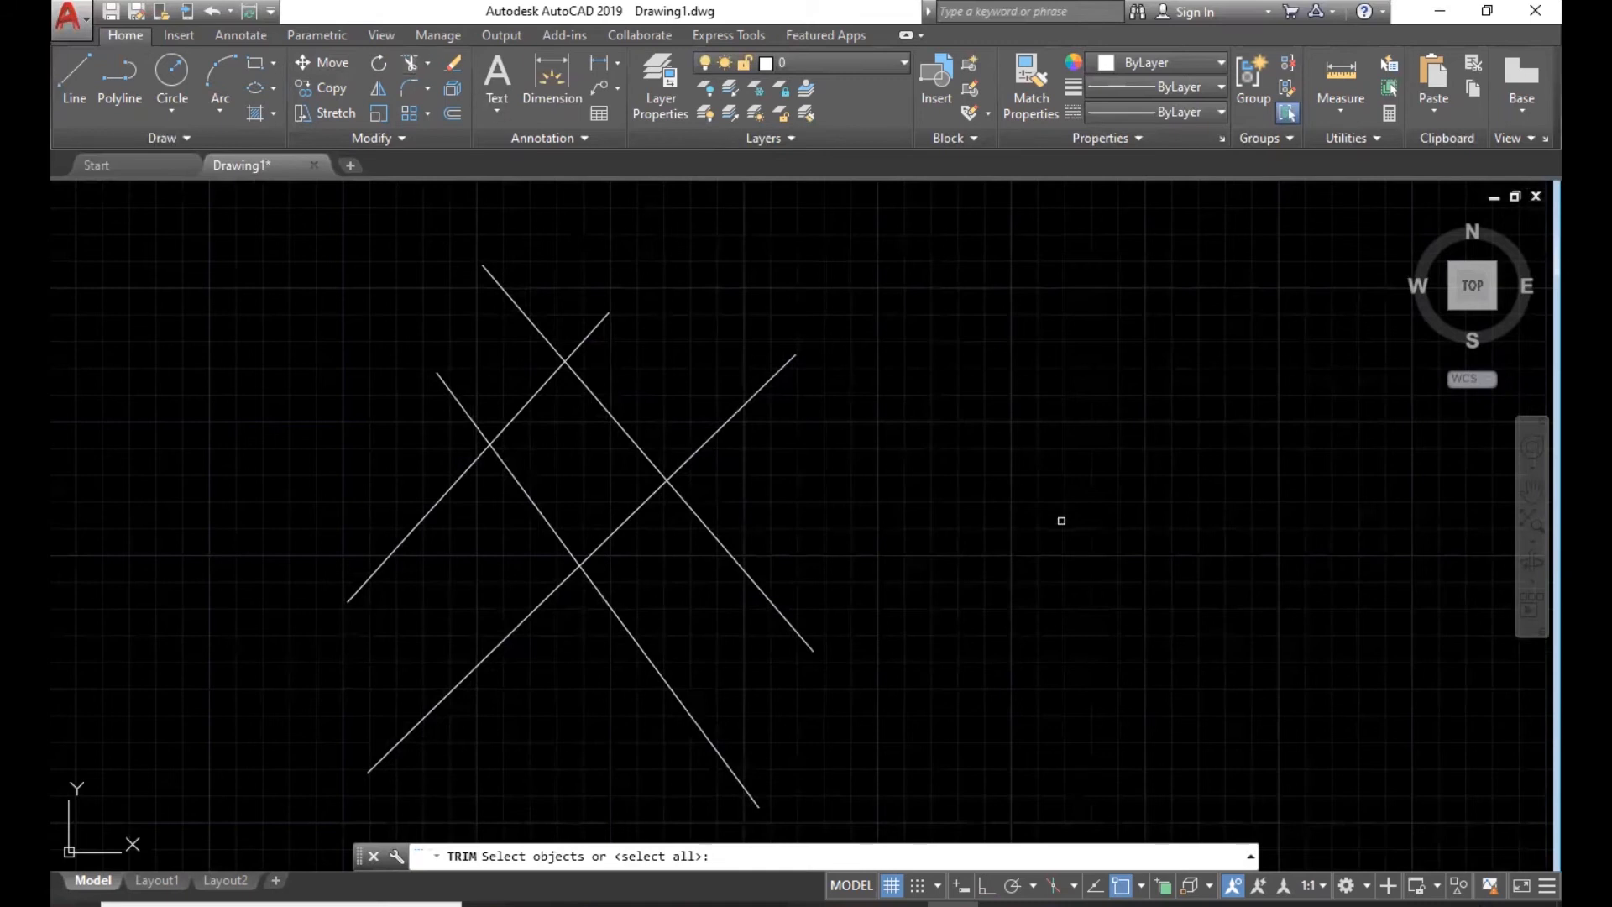
pyautogui.press('Return')
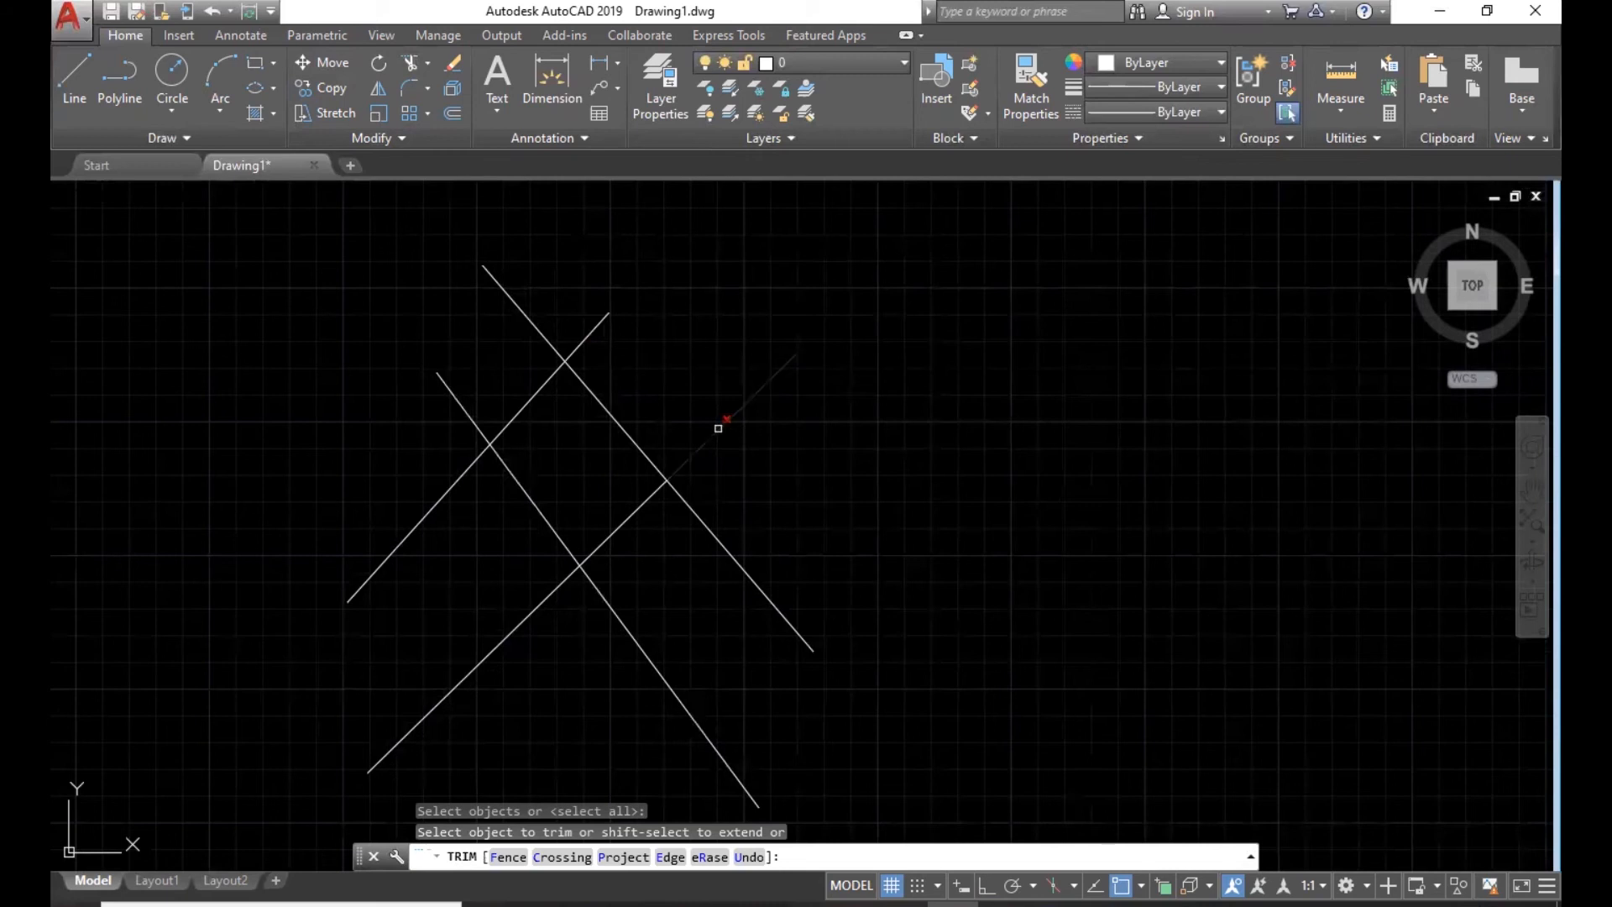
pyautogui.click(723, 429)
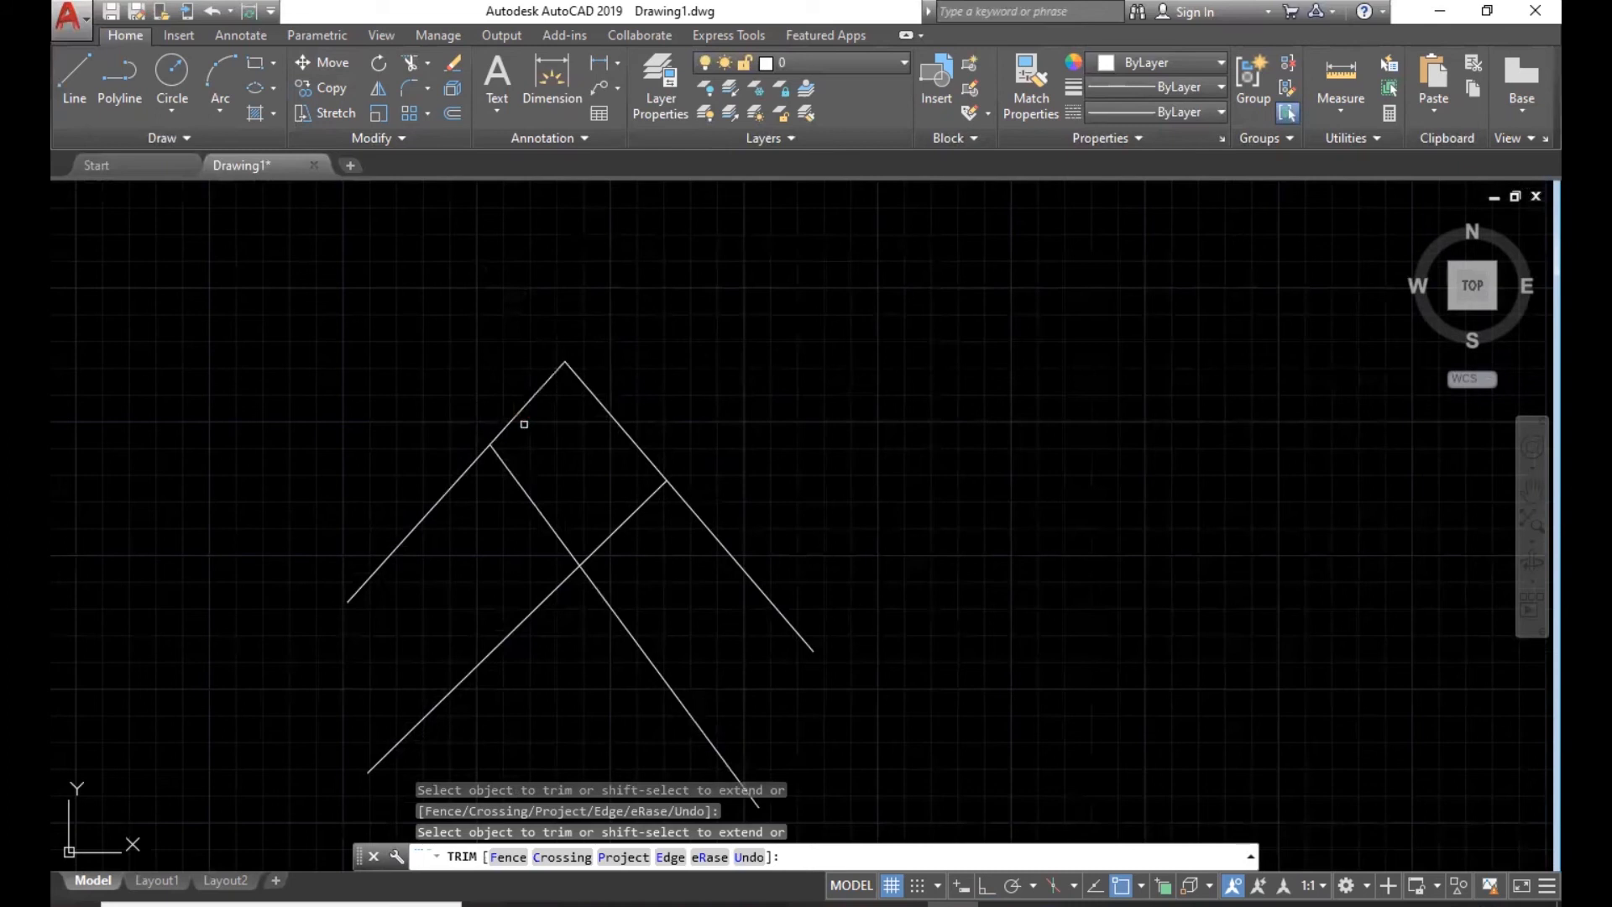
pyautogui.click(494, 456)
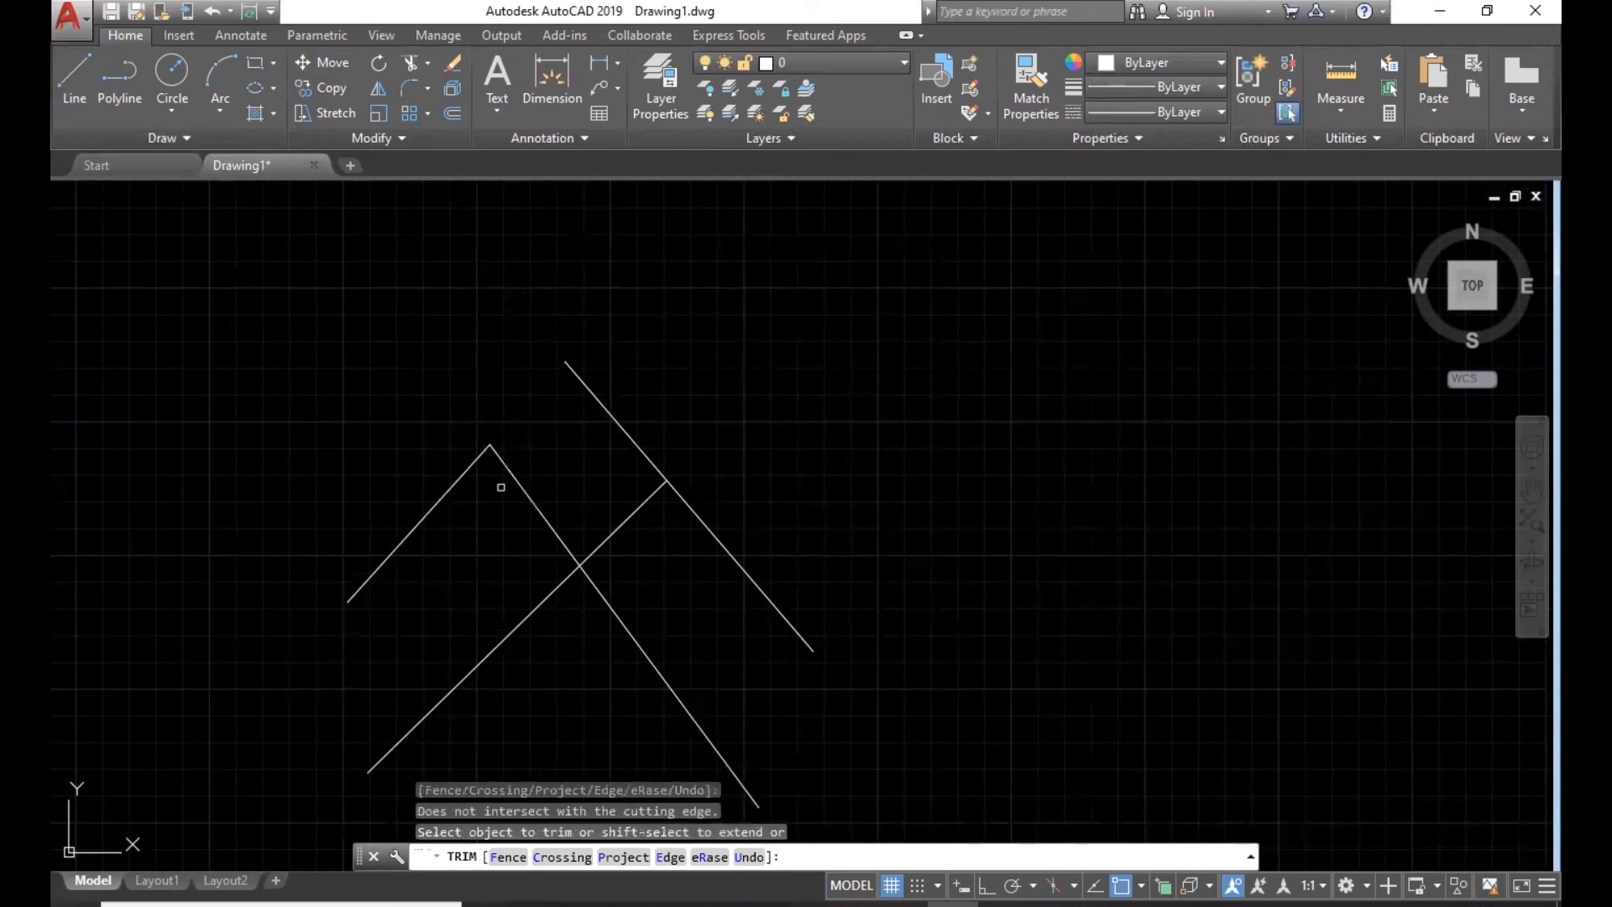
pyautogui.click(631, 421)
pyautogui.press('Escape')
pyautogui.press('Escape')
# - Select all four trimmed lines with a crossing window and erase them
pyautogui.click(934, 408)
pyautogui.click(303, 666)
pyautogui.press('Delete')
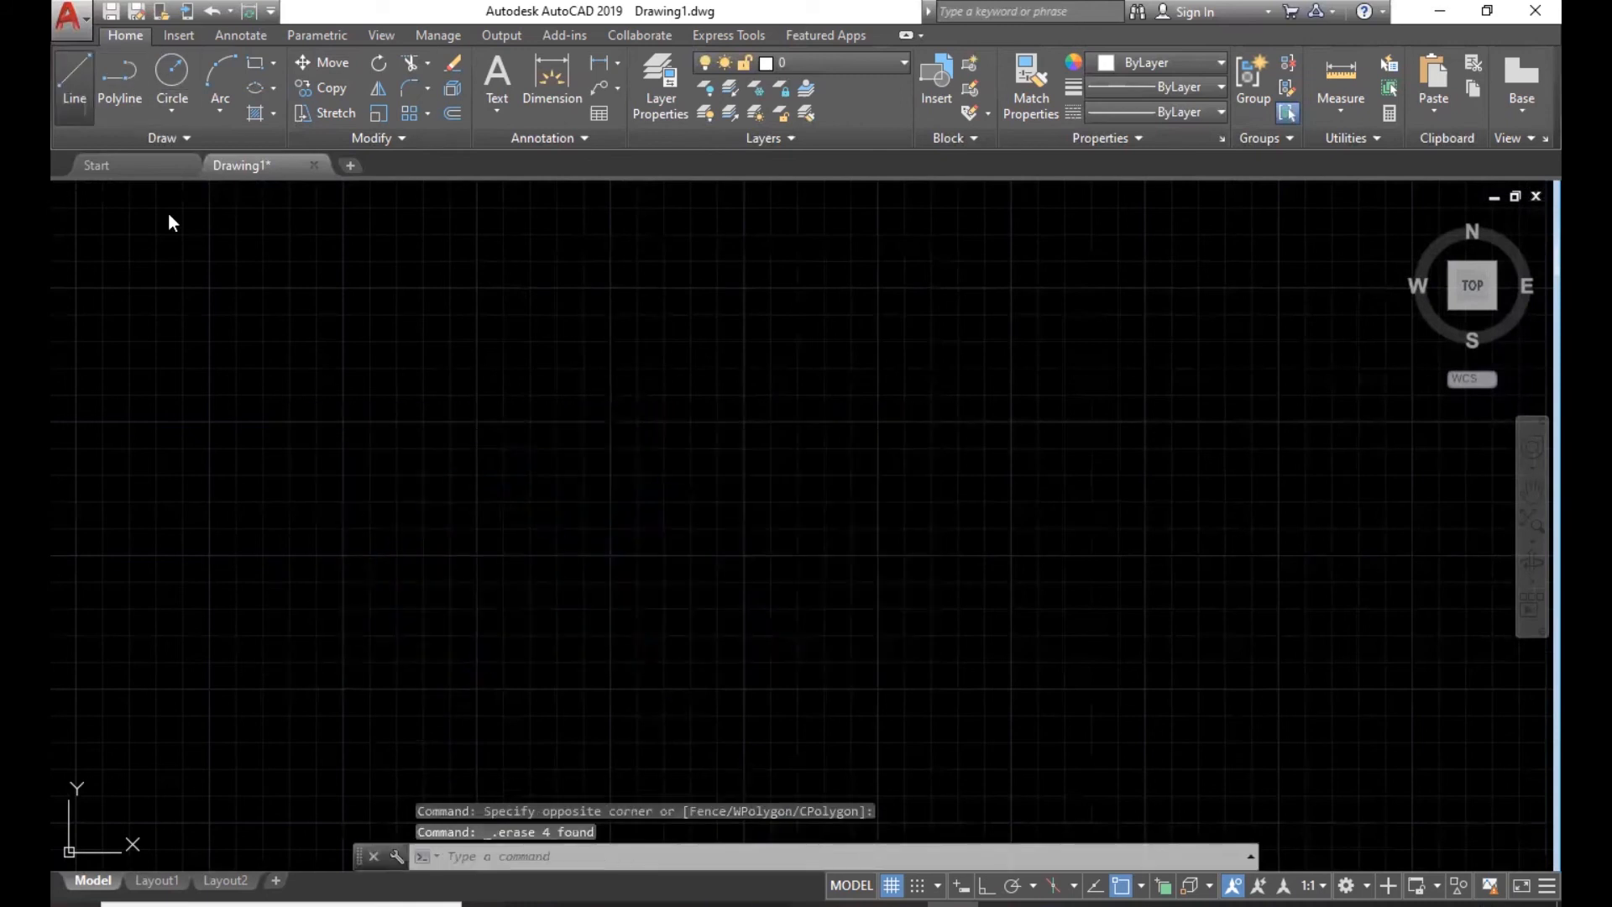
# - Draw one long near-horizontal line and a steep line crossing its left part
pyautogui.click(248, 586)
pyautogui.click(1256, 612)
pyautogui.press('Escape')
pyautogui.press('Escape')
pyautogui.press('space')
pyautogui.click(629, 191)
pyautogui.click(558, 766)
pyautogui.press('Escape')
# - Draw a short steep line above the long near-horizontal line, to the right of the first steep line
pyautogui.press('space')
pyautogui.click(844, 265)
pyautogui.click(834, 466)
pyautogui.press('Escape')
pyautogui.press('Escape')
# - Draw a near-vertical line and a long slanted line crossing the right part of the near-horizontal line
pyautogui.press('space')
pyautogui.scroll(-2, 856, 403)
pyautogui.click(927, 259)
pyautogui.click(949, 704)
pyautogui.press('Escape')
pyautogui.press('space')
pyautogui.click(1108, 213)
pyautogui.click(1024, 762)
pyautogui.press('Escape')
# - Draw a second near-horizontal line above the first, and a steep line crossing both between the existing long steep lines
pyautogui.press('space')
pyautogui.click(1163, 397)
pyautogui.click(416, 434)
pyautogui.press('Escape')
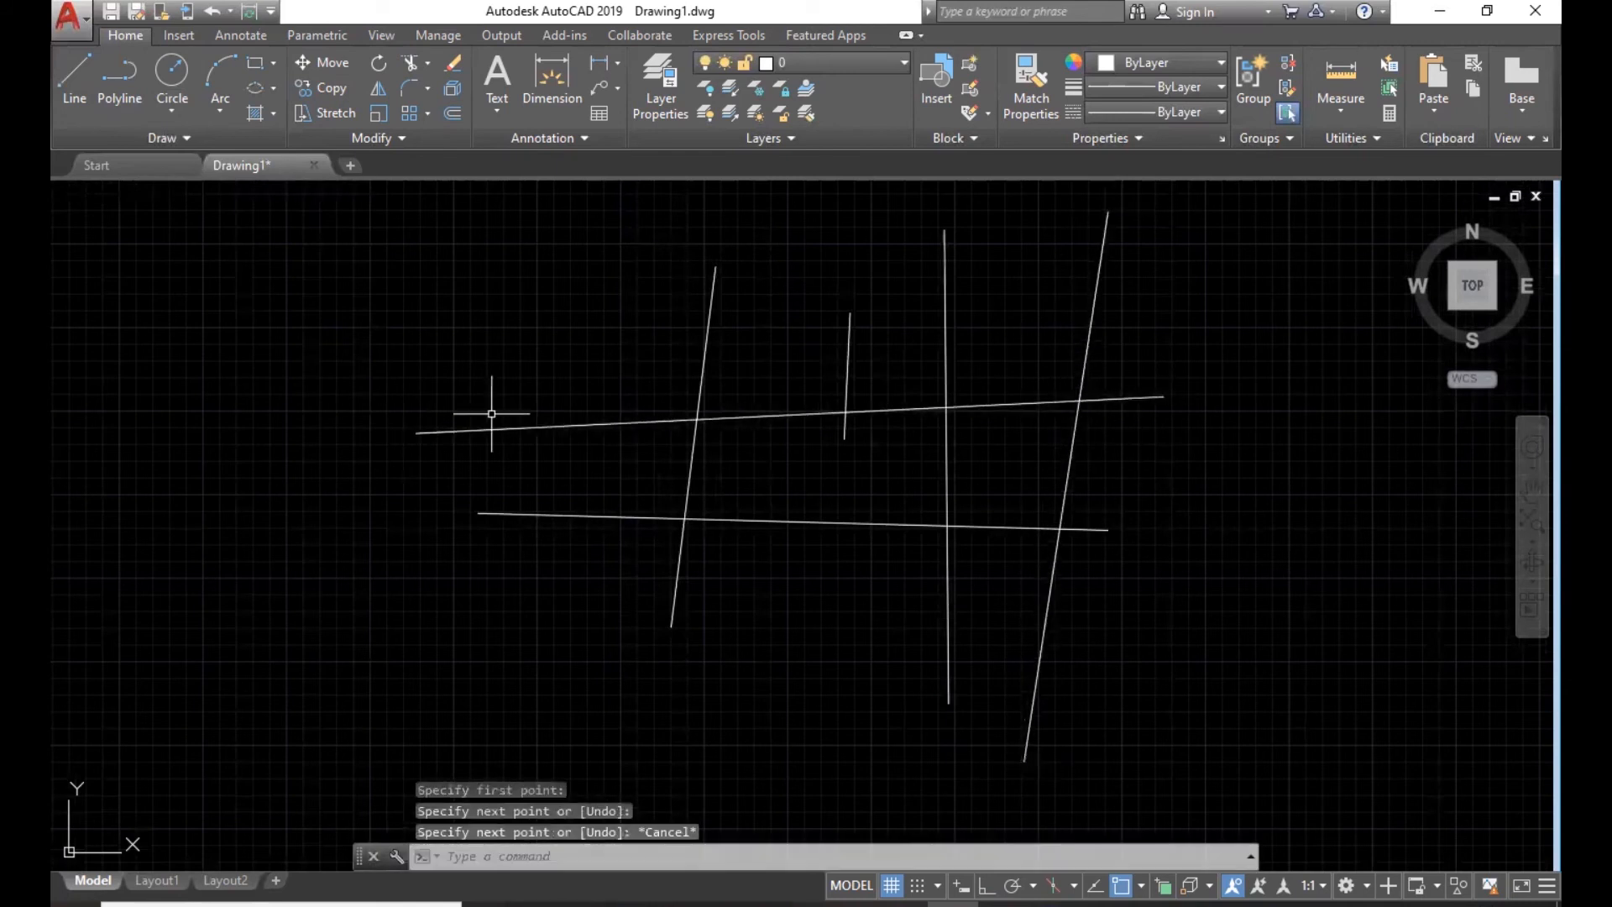
pyautogui.press('space')
pyautogui.click(854, 235)
pyautogui.click(780, 636)
pyautogui.press('Escape')
# - Draw four more long, slightly rising near-horizontal lines across all the long steep lines
pyautogui.press('space')
pyautogui.click(1184, 439)
pyautogui.click(488, 484)
pyautogui.press('Escape')
pyautogui.press('space')
pyautogui.click(1236, 269)
pyautogui.click(510, 346)
pyautogui.press('Escape')
pyautogui.press('space')
pyautogui.click(1224, 362)
pyautogui.click(539, 403)
pyautogui.press('Escape')
pyautogui.press('space')
pyautogui.click(1189, 294)
pyautogui.click(501, 399)
pyautogui.press('Escape')
# - Select the short steep line with a small crossing window and erase it
pyautogui.click(845, 364)
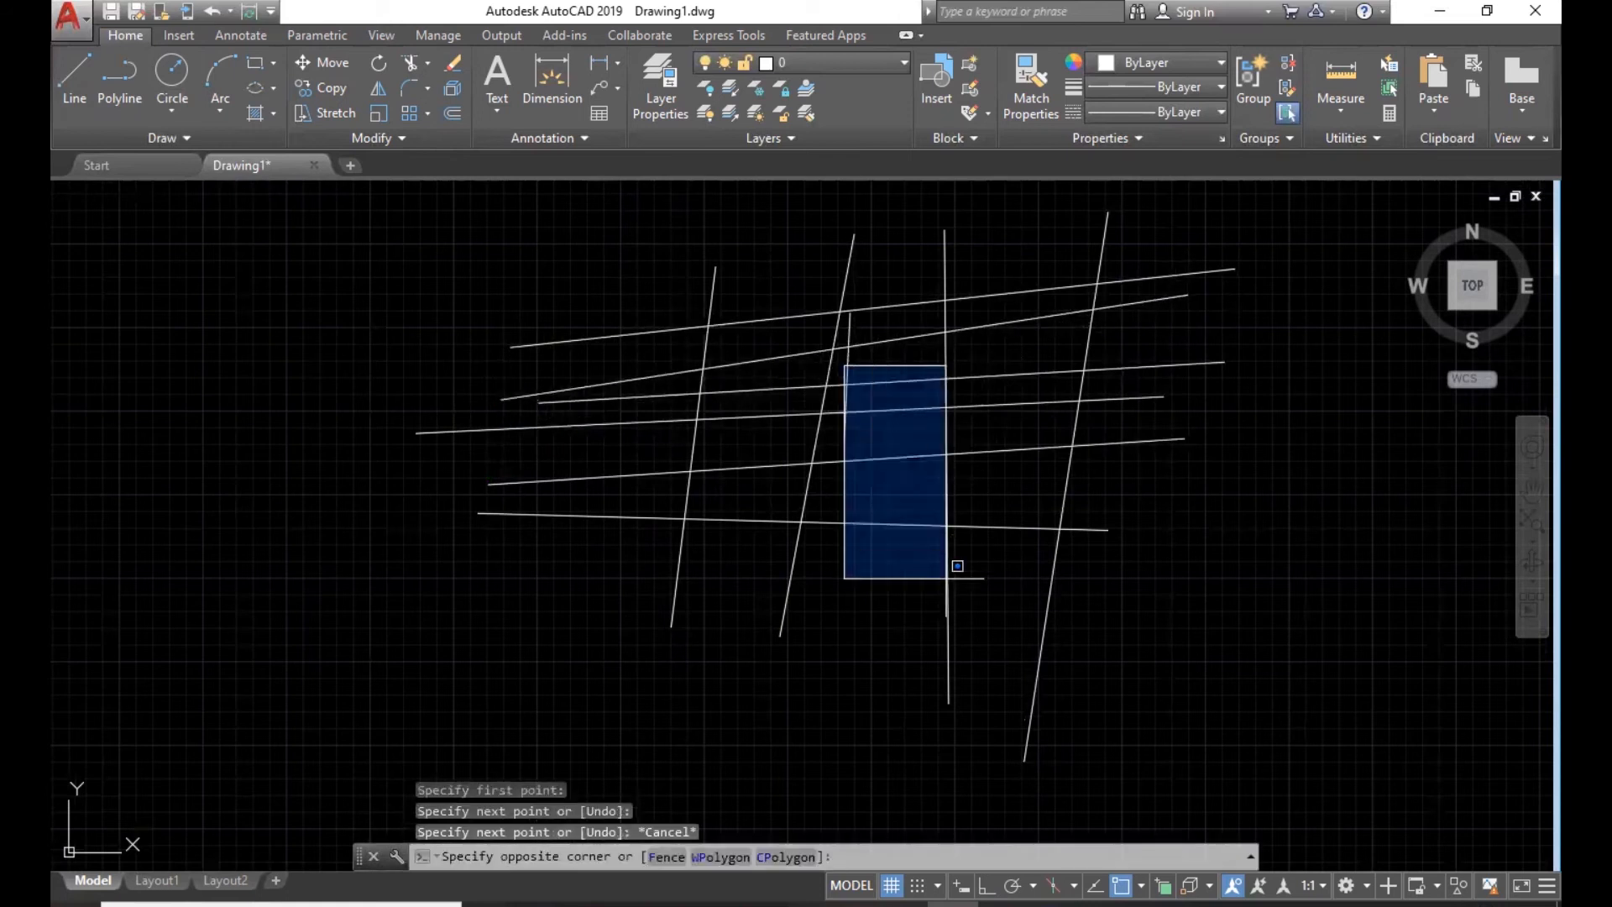
pyautogui.click(880, 364)
pyautogui.click(881, 369)
pyautogui.click(846, 358)
pyautogui.press('Delete')
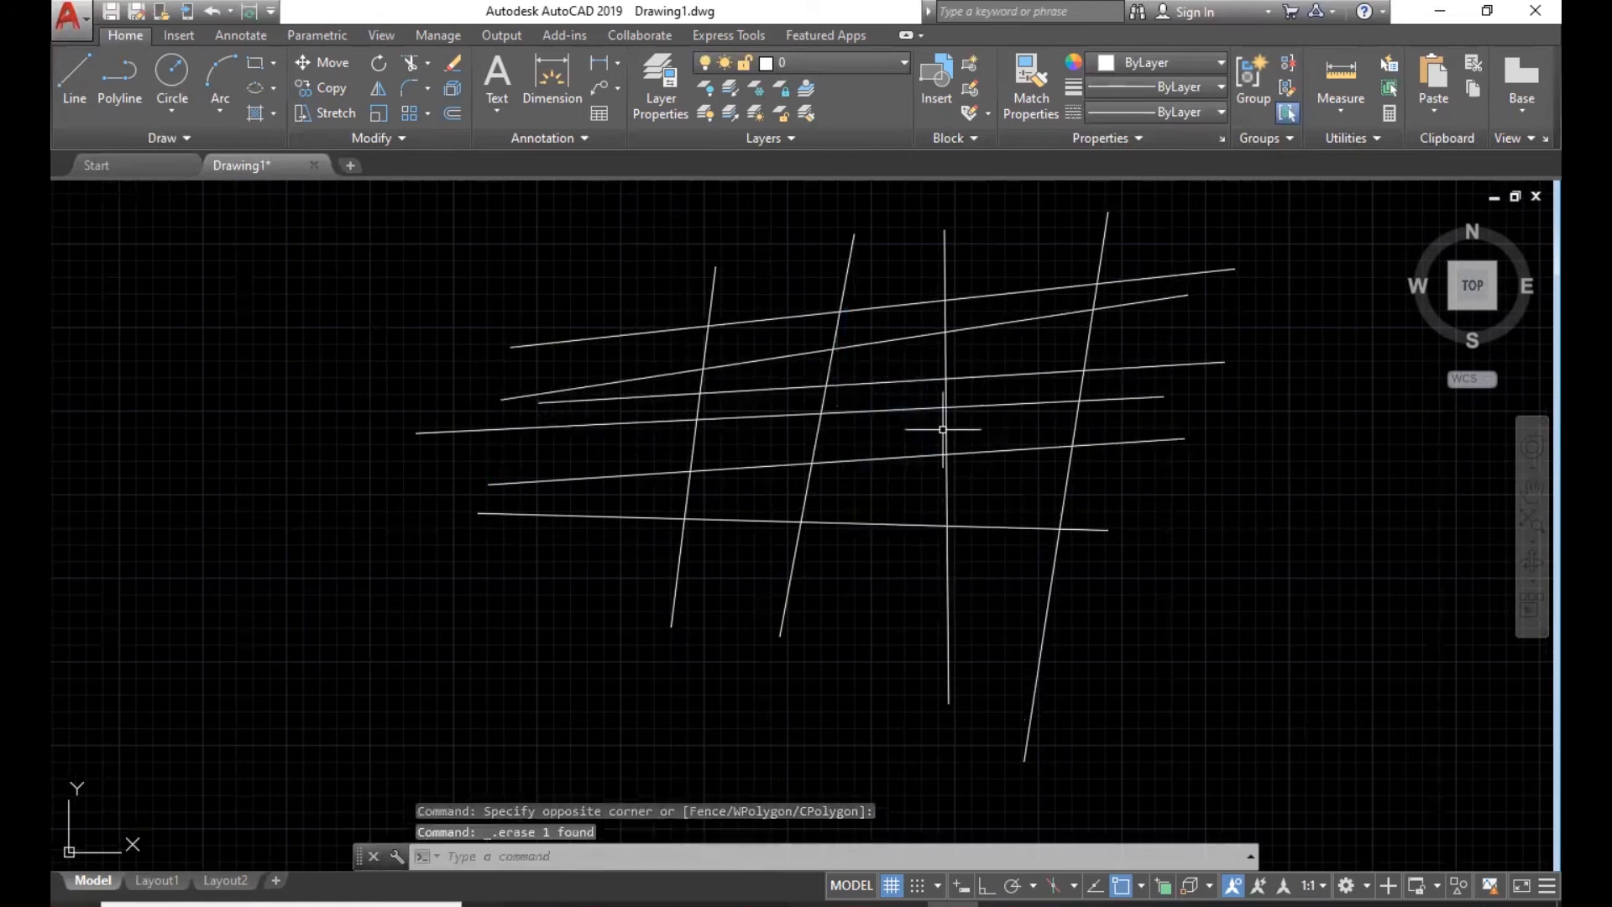
# - Trim the near-vertical line between the highest and lowest near-horizontal lines, using all objects as cutting edges
pyautogui.scroll(2, 973, 475)
pyautogui.moveTo(949, 561); pyautogui.dragTo(952, 709, button='middle')
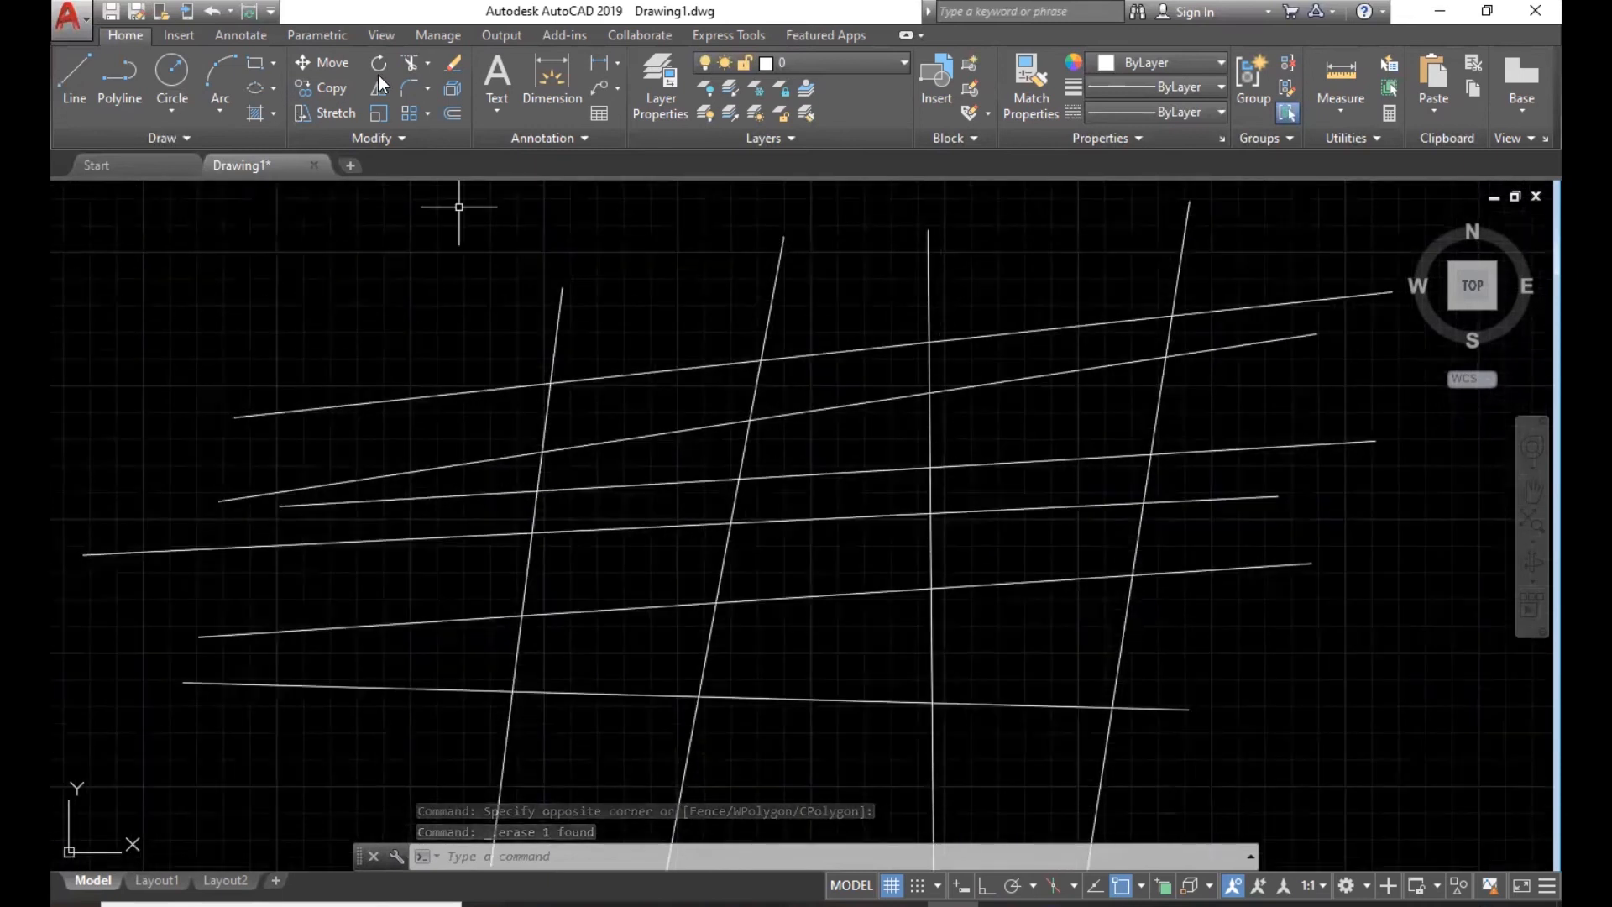
pyautogui.click(408, 65)
pyautogui.press('Return')
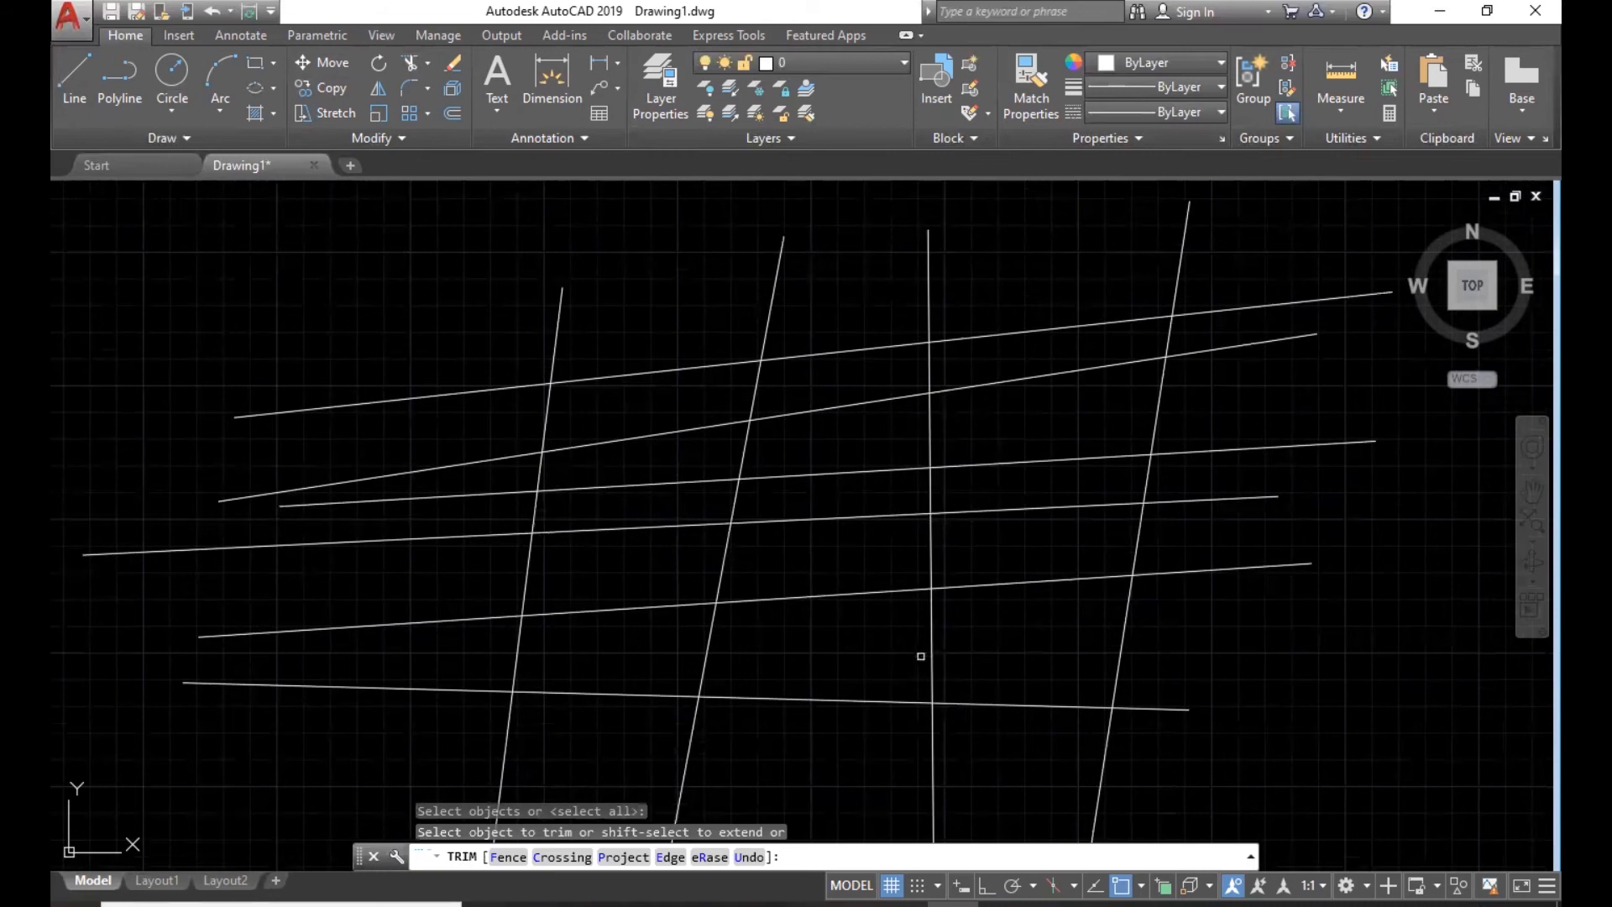
pyautogui.click(934, 648)
pyautogui.click(929, 572)
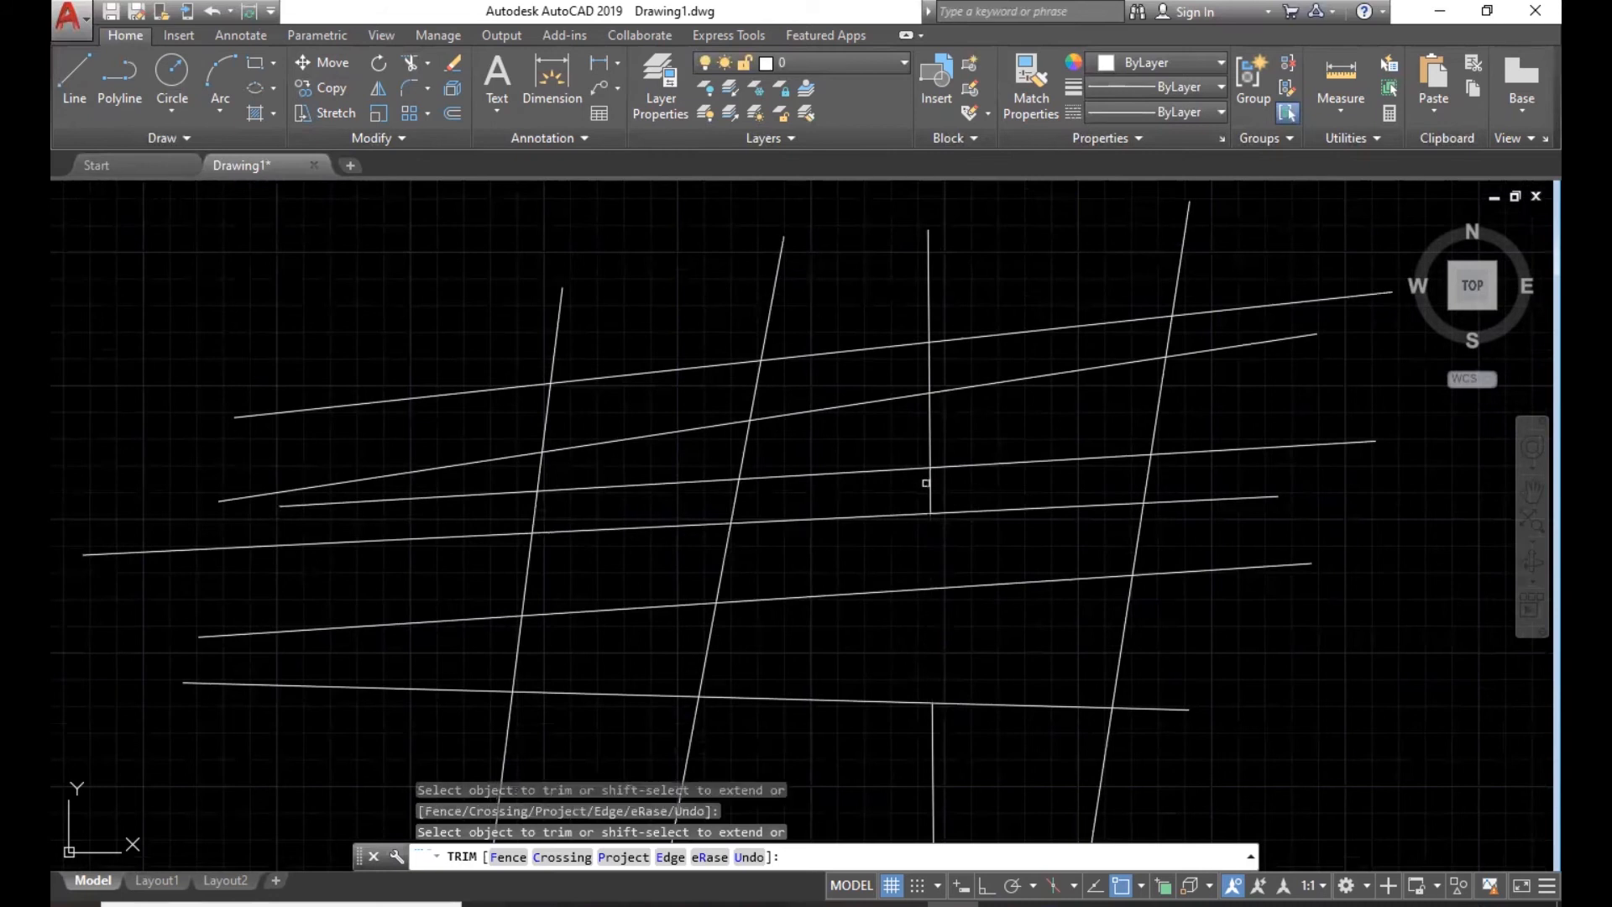
pyautogui.click(928, 370)
pyautogui.click(929, 315)
pyautogui.click(928, 310)
pyautogui.press('Escape')
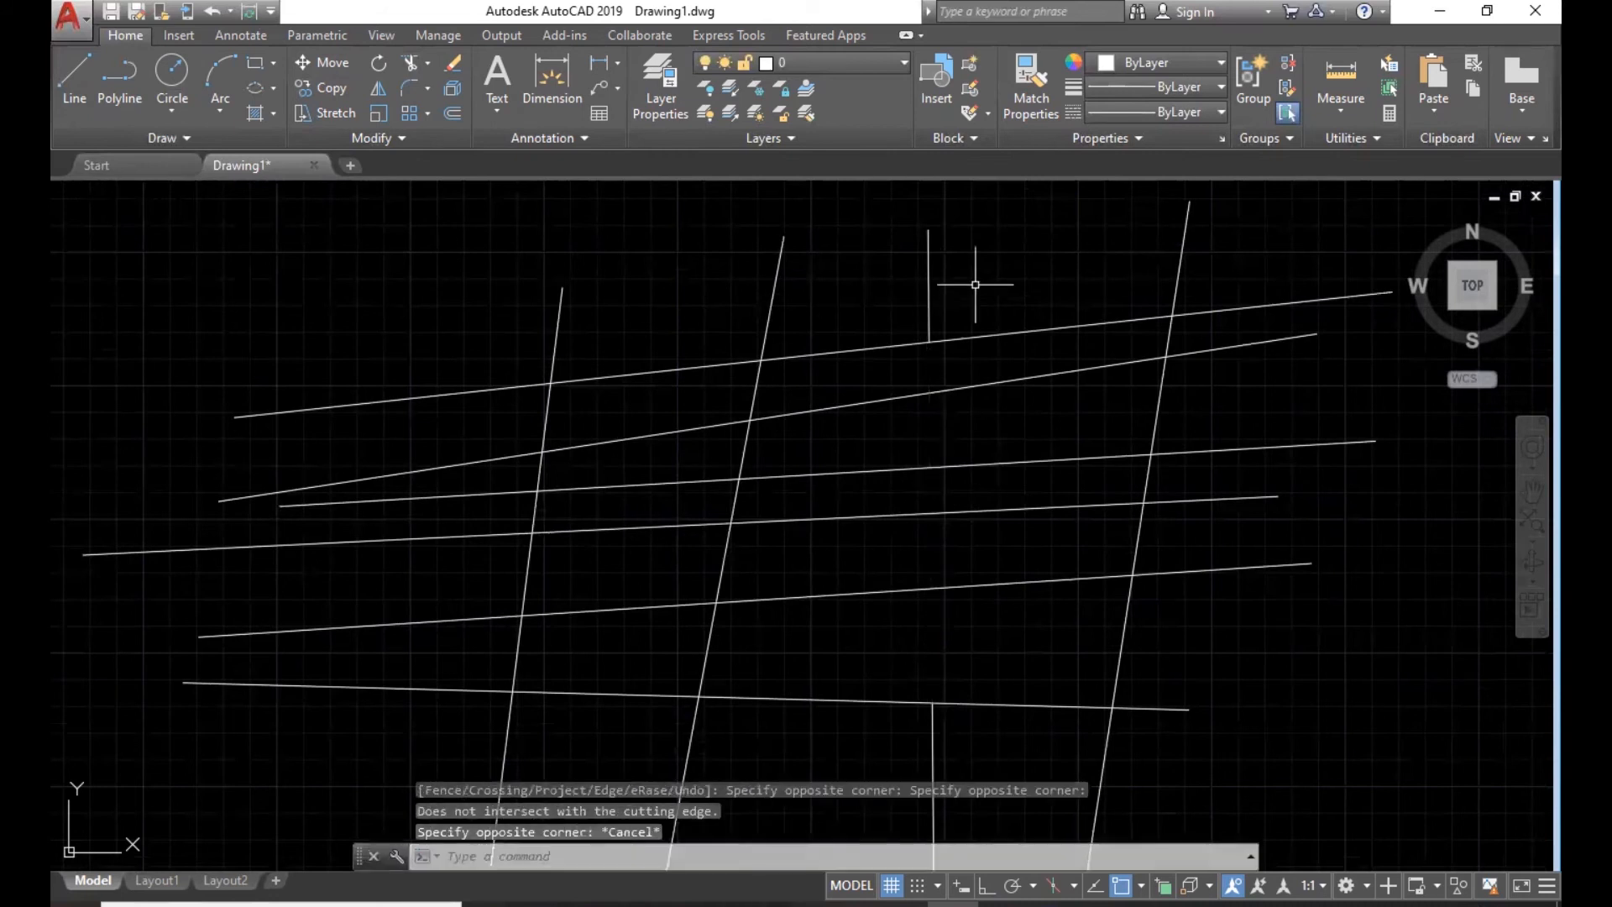
# - Select the leftover upper piece of the near-vertical line and erase it
pyautogui.click(975, 284)
pyautogui.click(906, 307)
pyautogui.press('Delete')
# - Undo the erase of the upper piece and the trims of the near-vertical line
pyautogui.hotkey('ctrl', 'z')
pyautogui.hotkey('ctrl', 'z')
pyautogui.hotkey('ctrl', 'z')
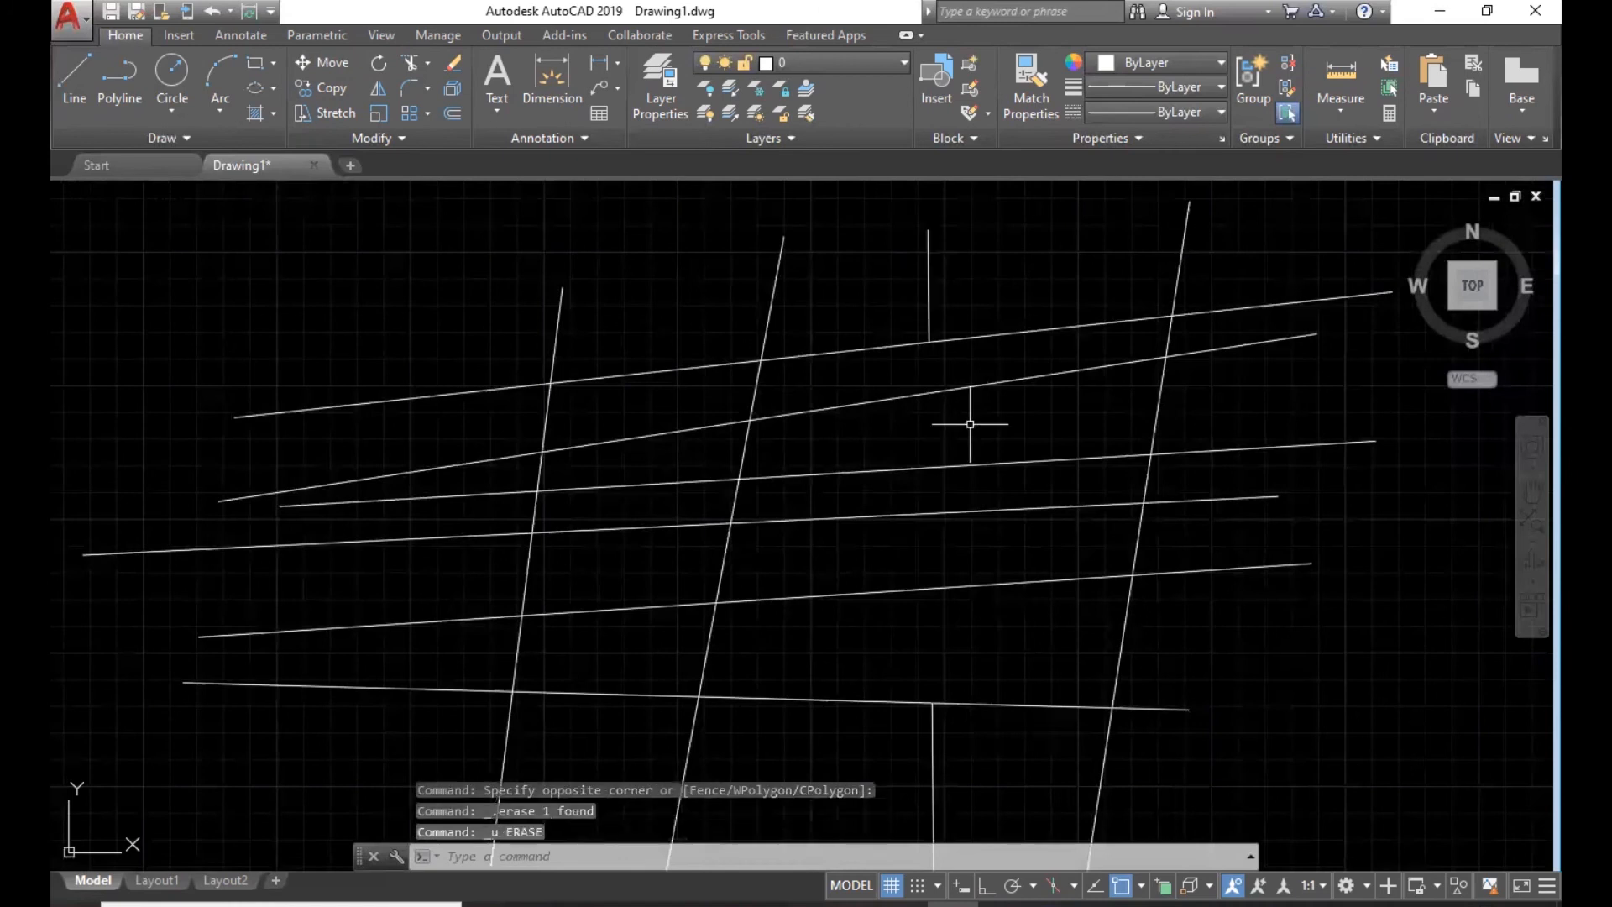
# - Trim the upper parts of the near-vertical line and its neighbouring steep lines, using the lowest near-horizontal line as the cutting edge
pyautogui.moveTo(979, 450); pyautogui.dragTo(794, 579, button='middle')
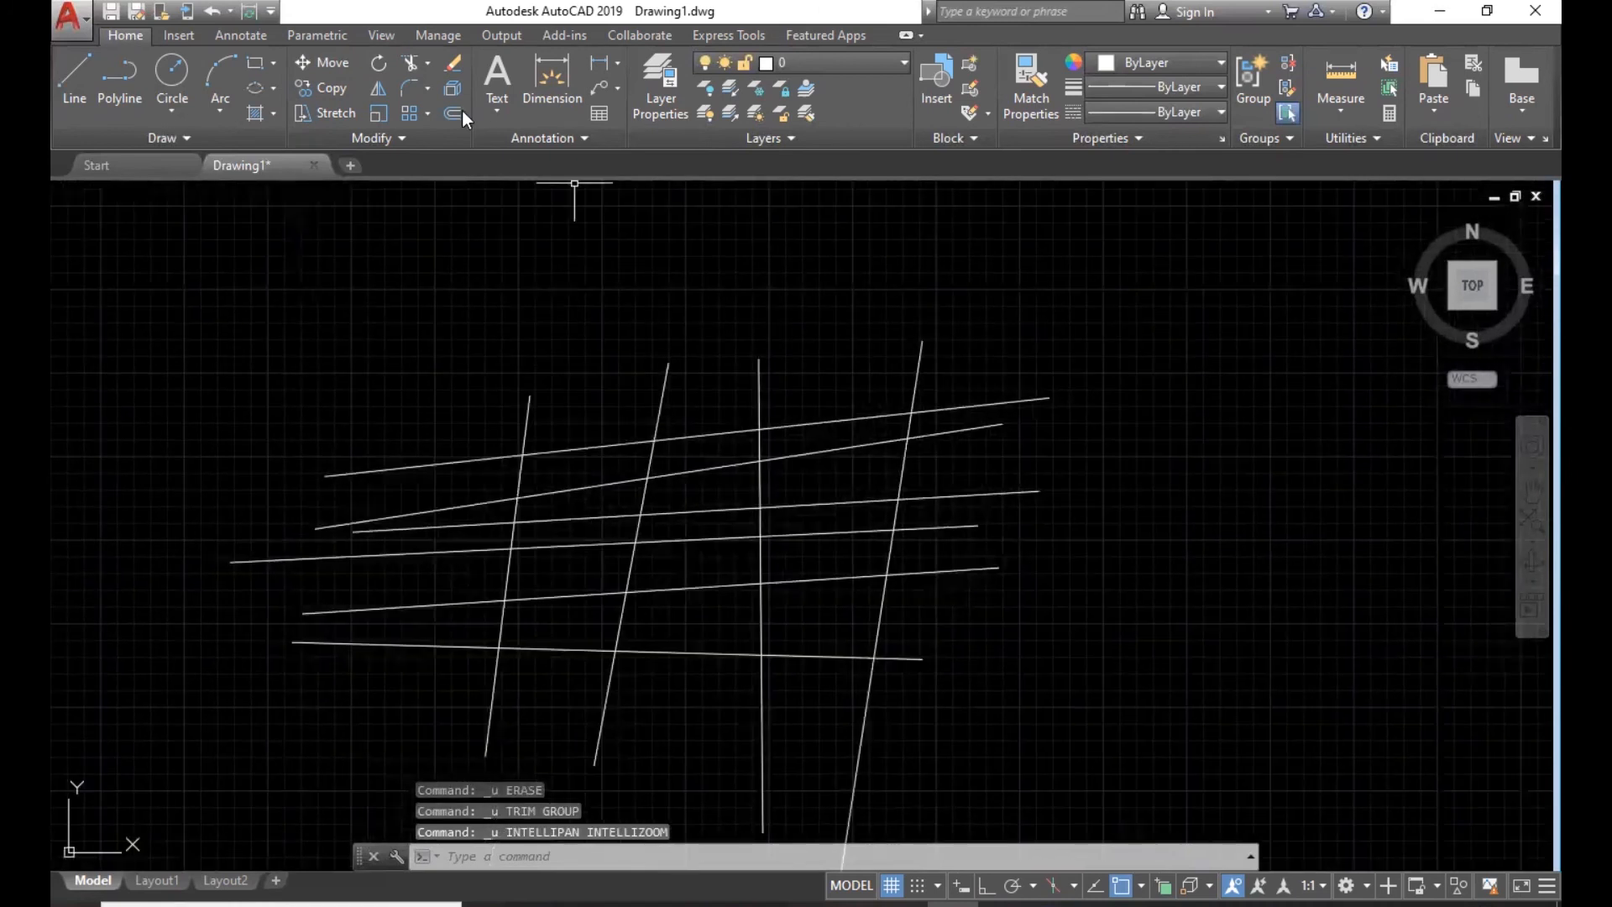
pyautogui.click(414, 58)
pyautogui.scroll(2, 1121, 753)
pyautogui.moveTo(985, 656); pyautogui.dragTo(1447, 711, button='middle')
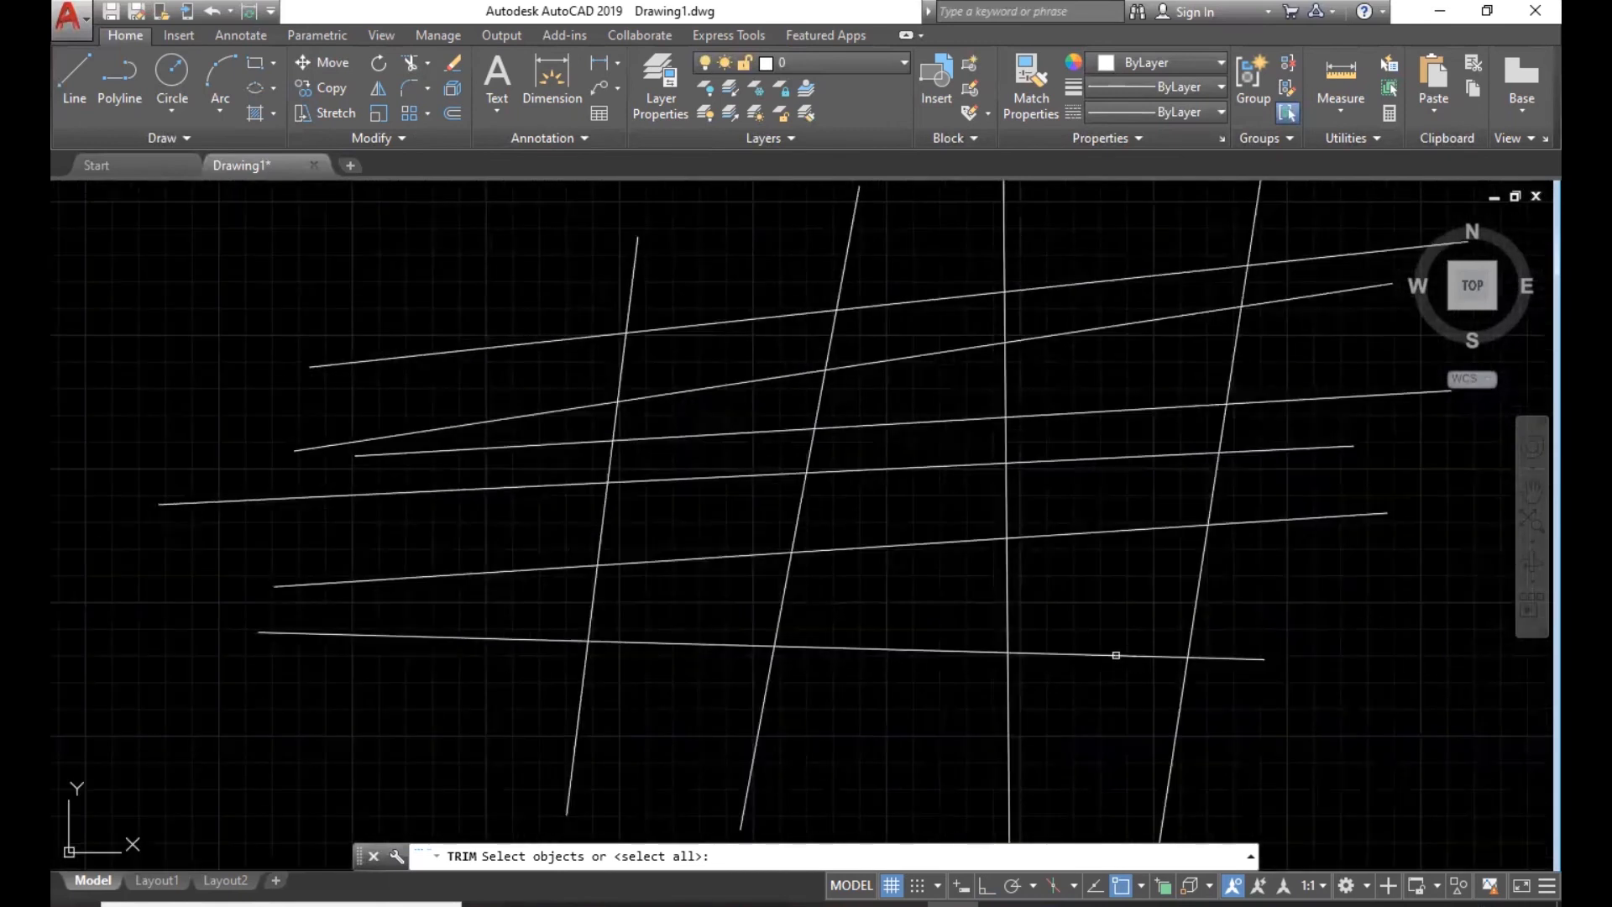
pyautogui.click(1116, 655)
pyautogui.press('Return')
pyautogui.click(1116, 655)
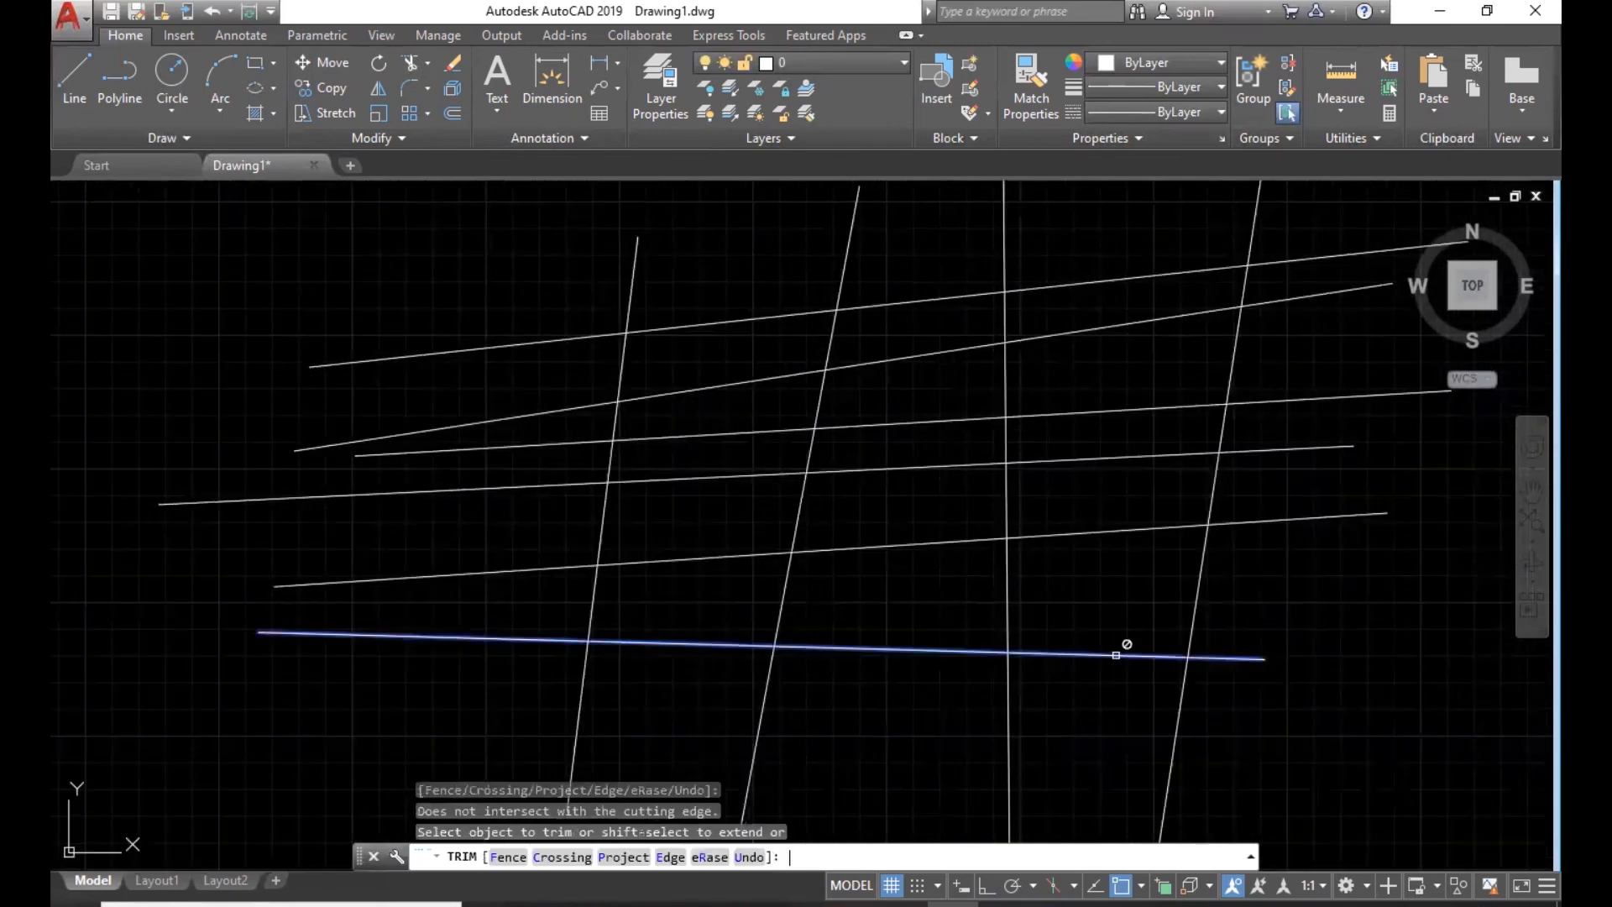
pyautogui.click(1009, 579)
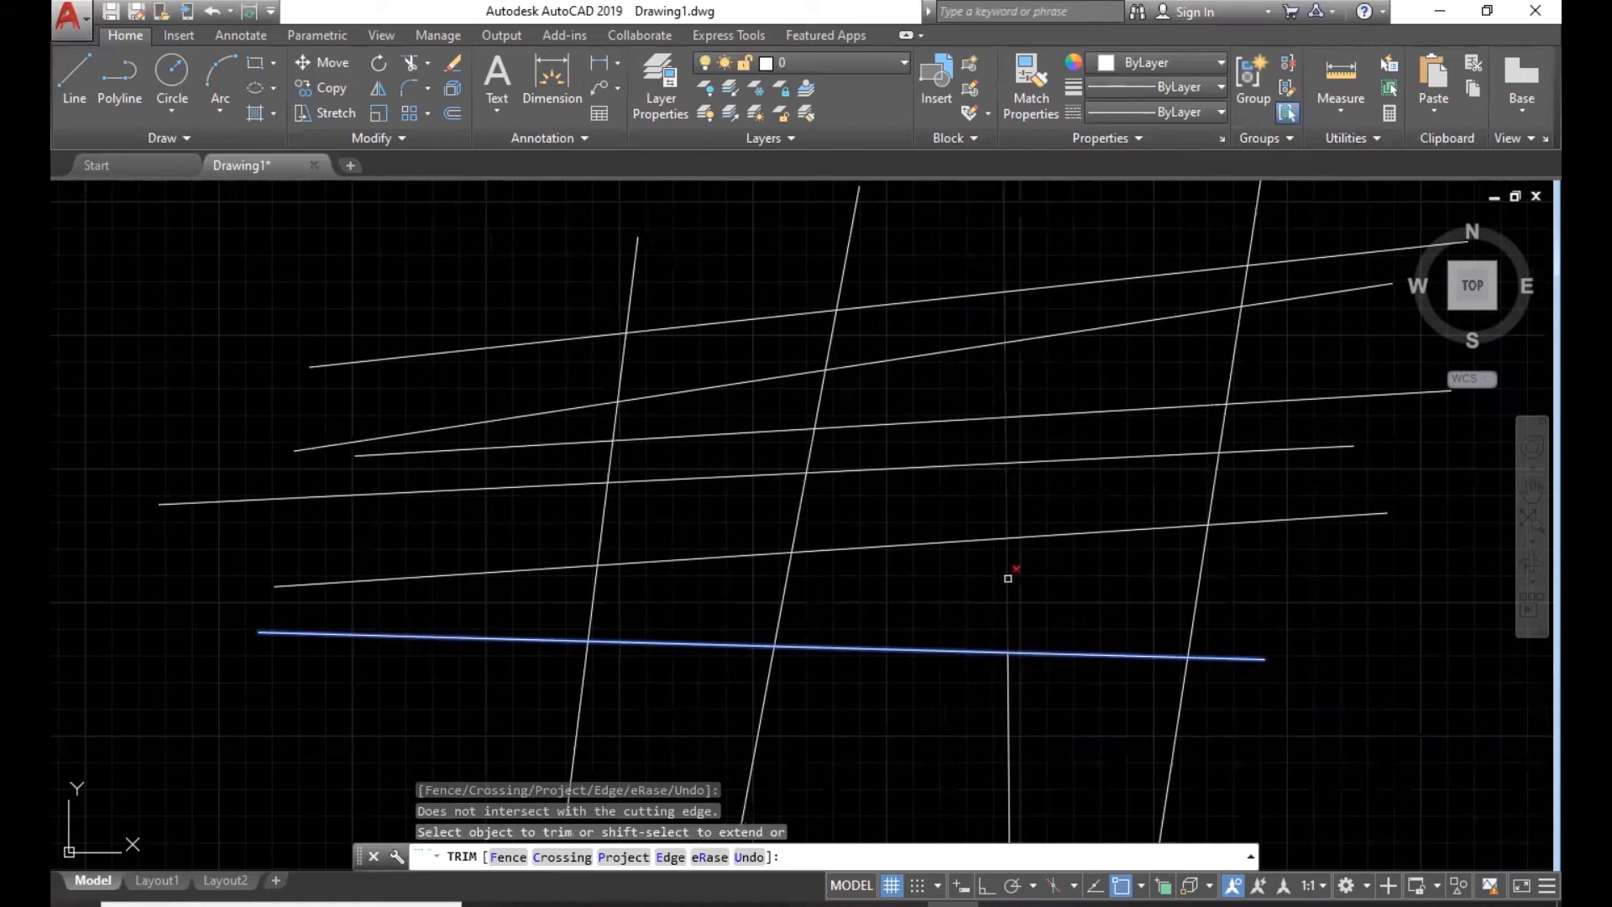
pyautogui.click(965, 542)
pyautogui.click(778, 587)
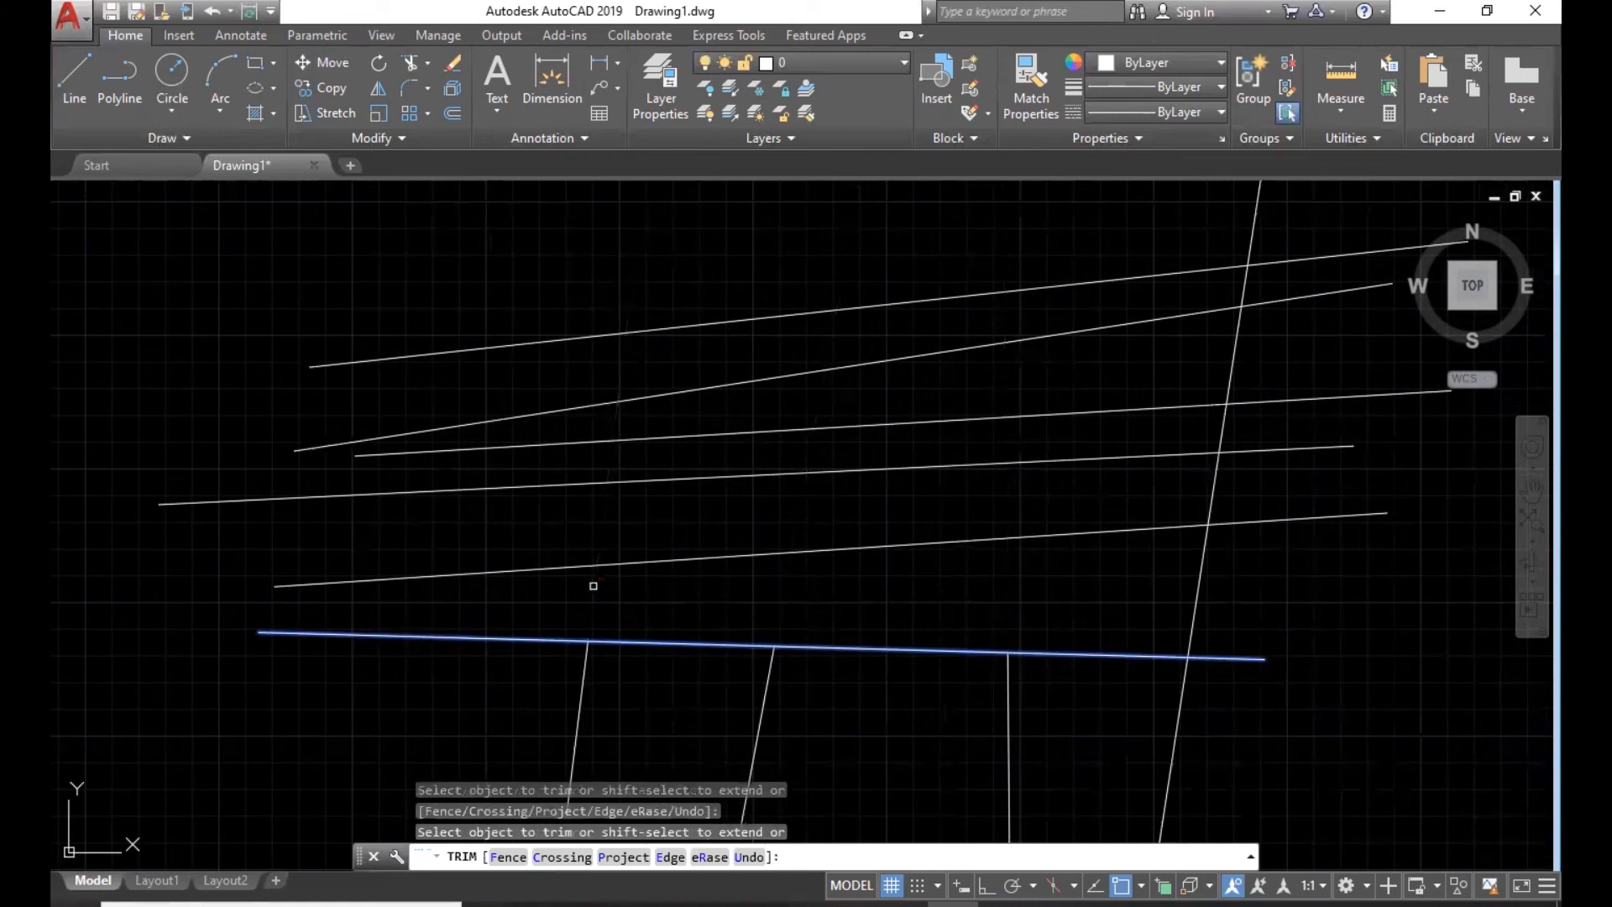
# - Undo the trims made against the lowest near-horizontal line and end the Trim command
pyautogui.scroll(-2, 819, 597)
pyautogui.hotkey('ctrl', 'z')
pyautogui.scroll(2, 976, 626)
pyautogui.press('Escape')
pyautogui.scroll(-2, 1092, 580)
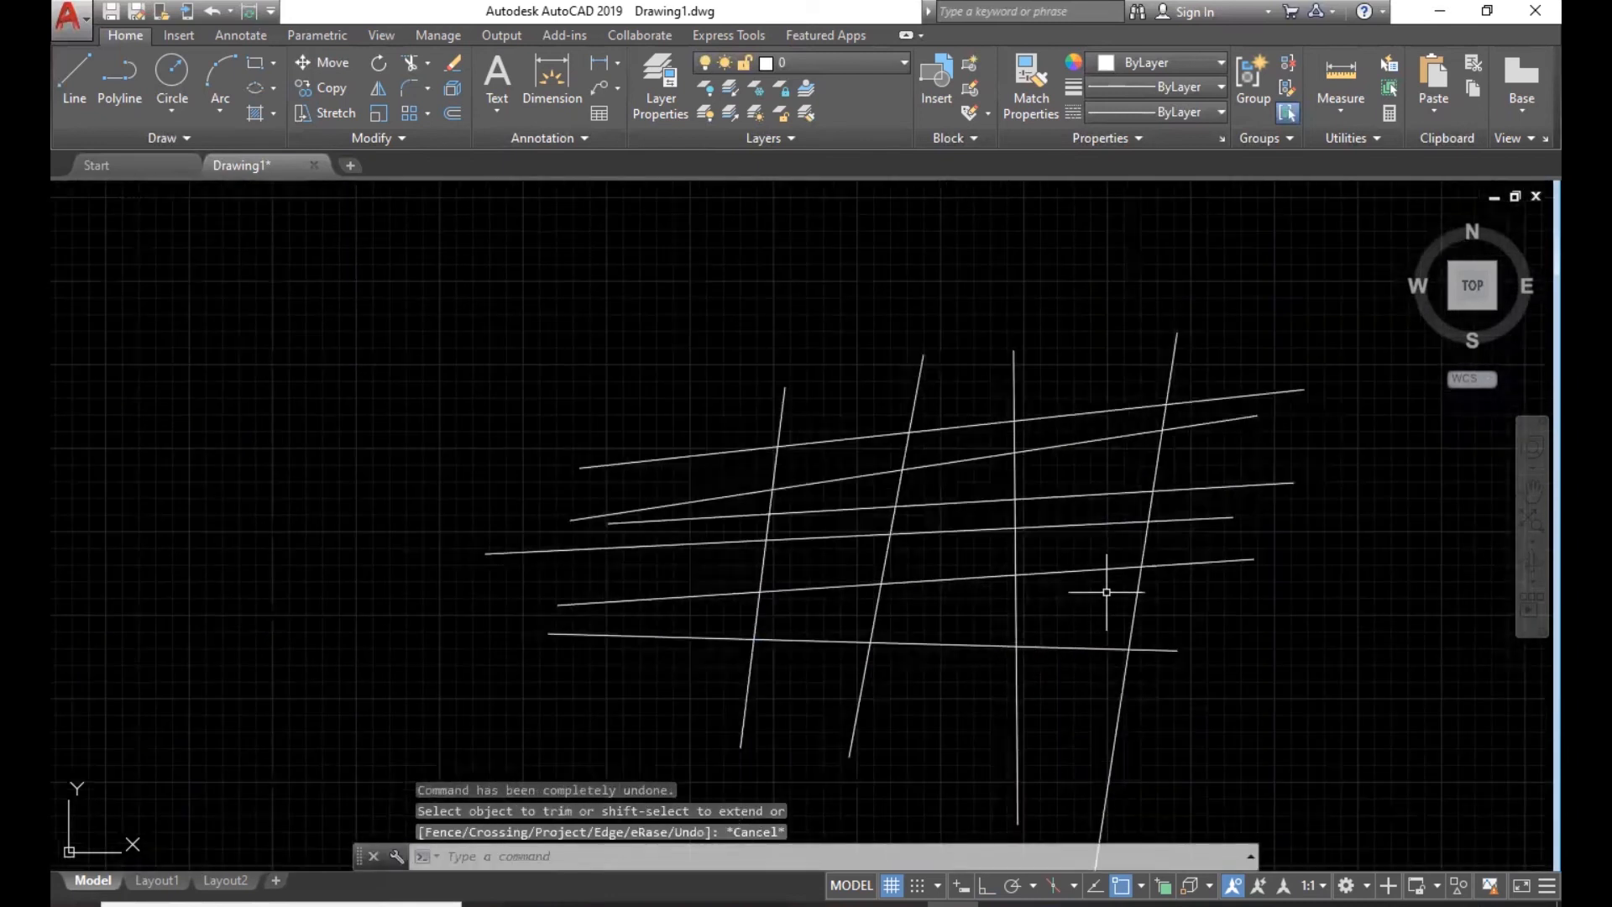
pyautogui.moveTo(1098, 576); pyautogui.dragTo(964, 576, button='middle')
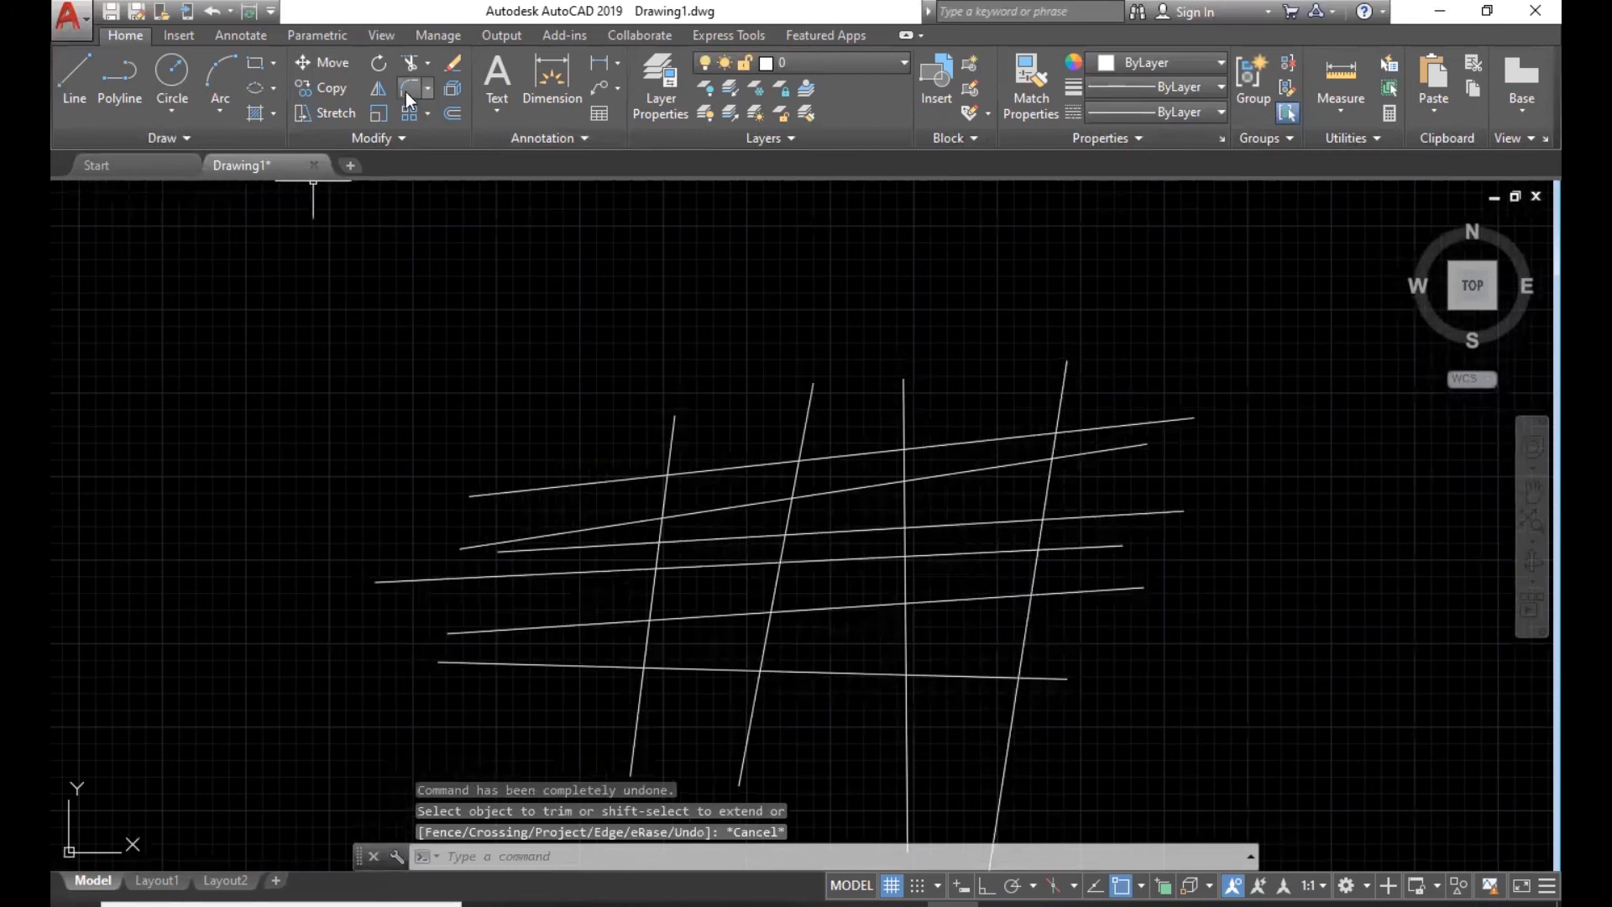
pyautogui.click(411, 62)
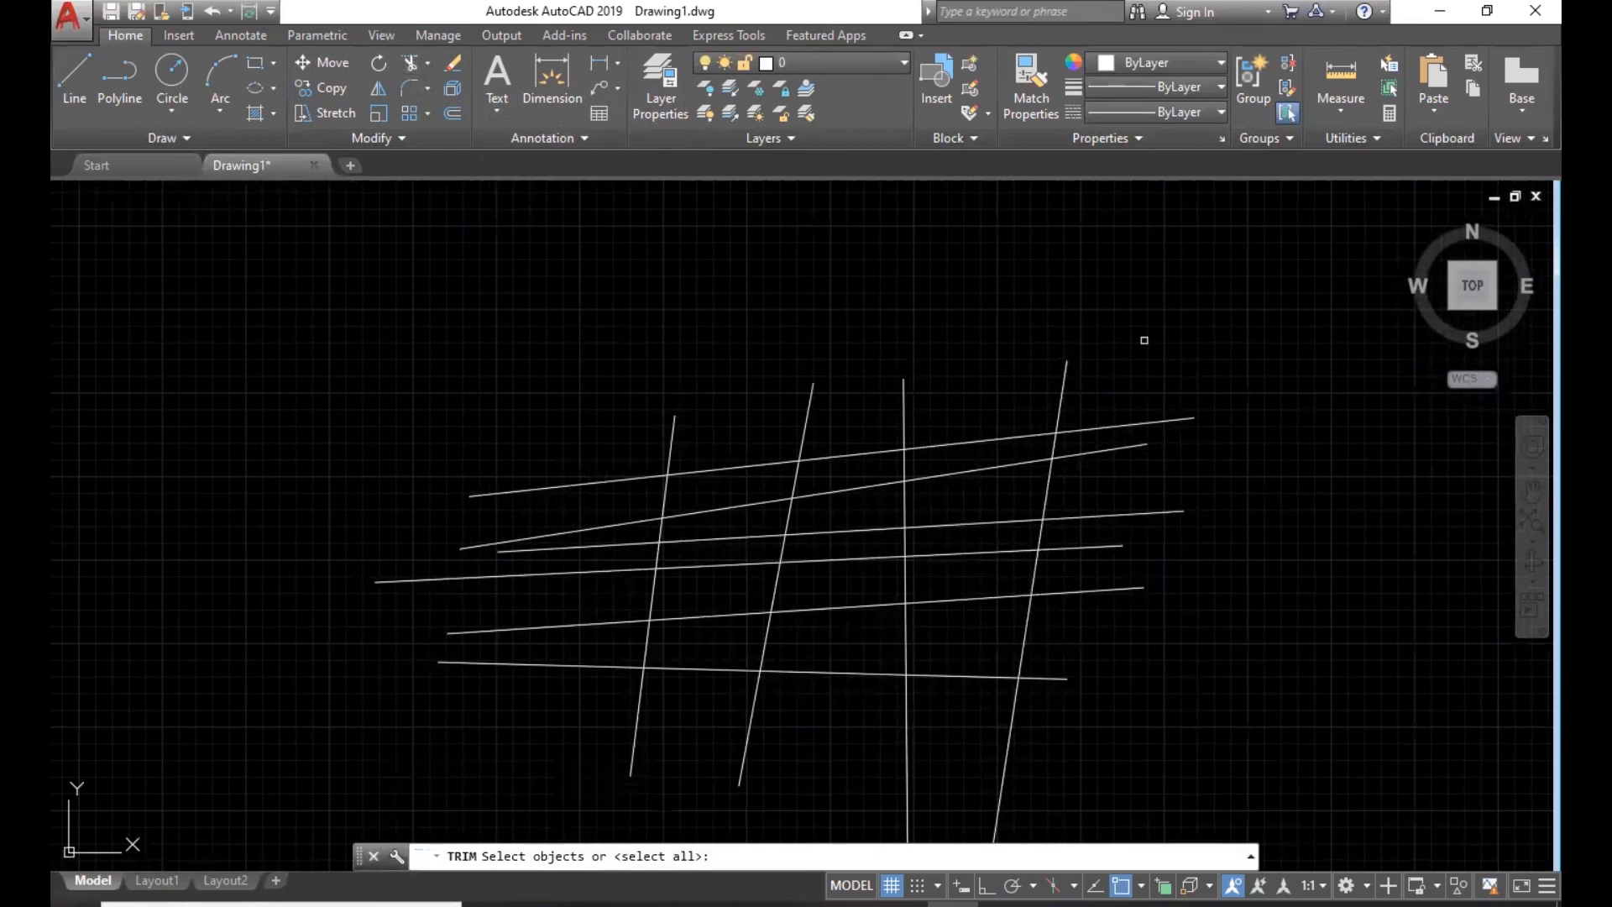
pyautogui.click(985, 552)
pyautogui.press('Return')
pyautogui.click(985, 552)
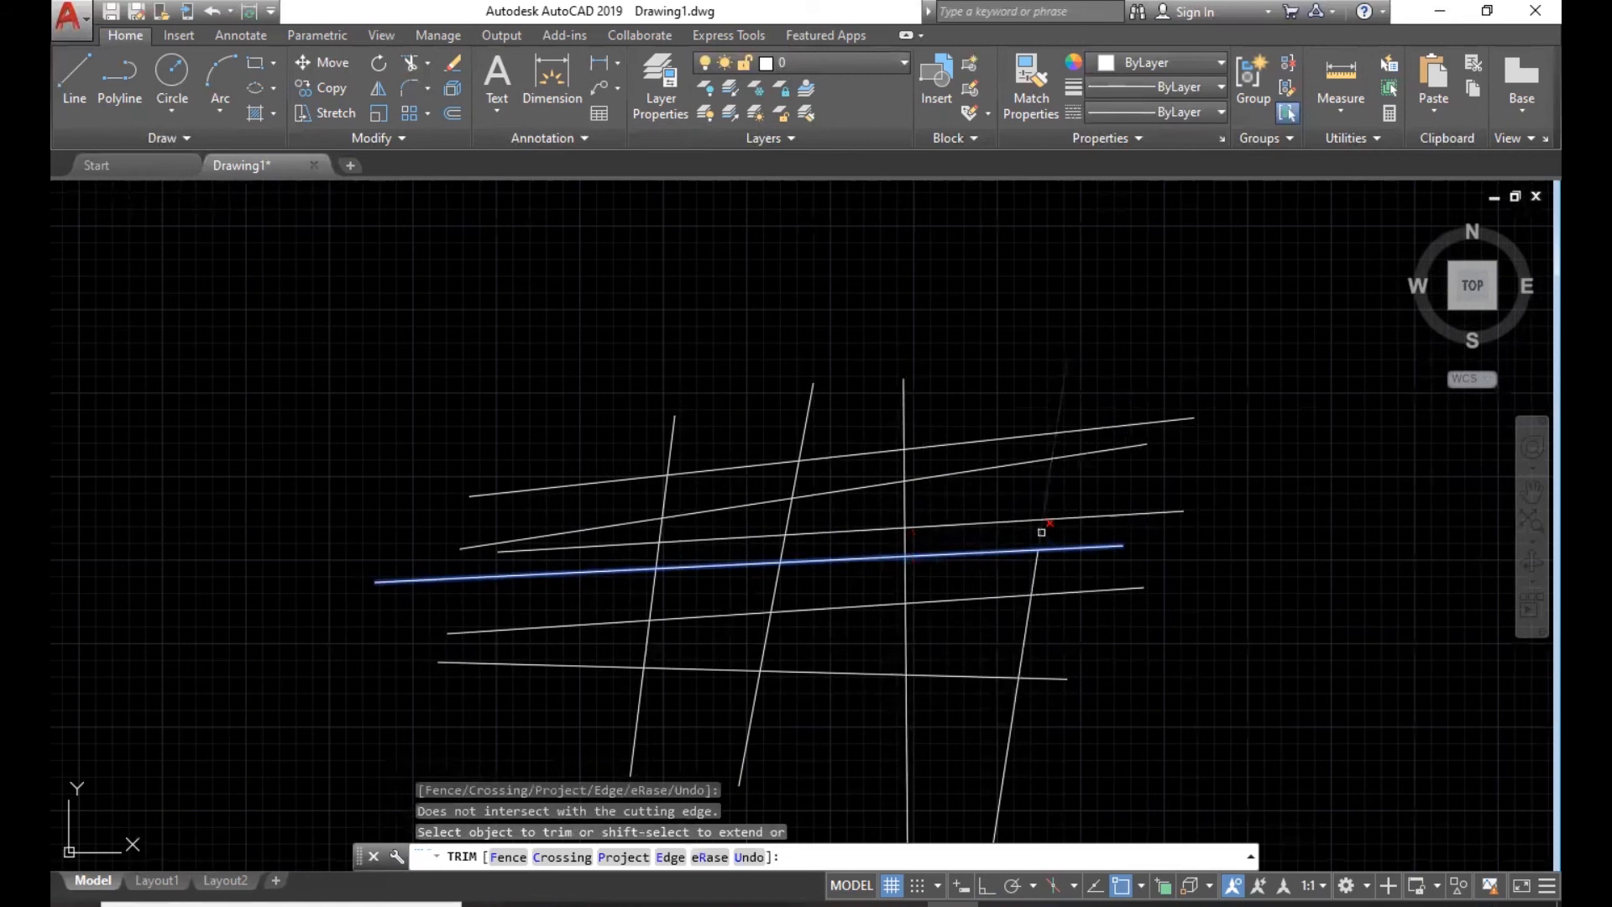
pyautogui.press('Escape')
pyautogui.press('Escape')
pyautogui.press('Escape')
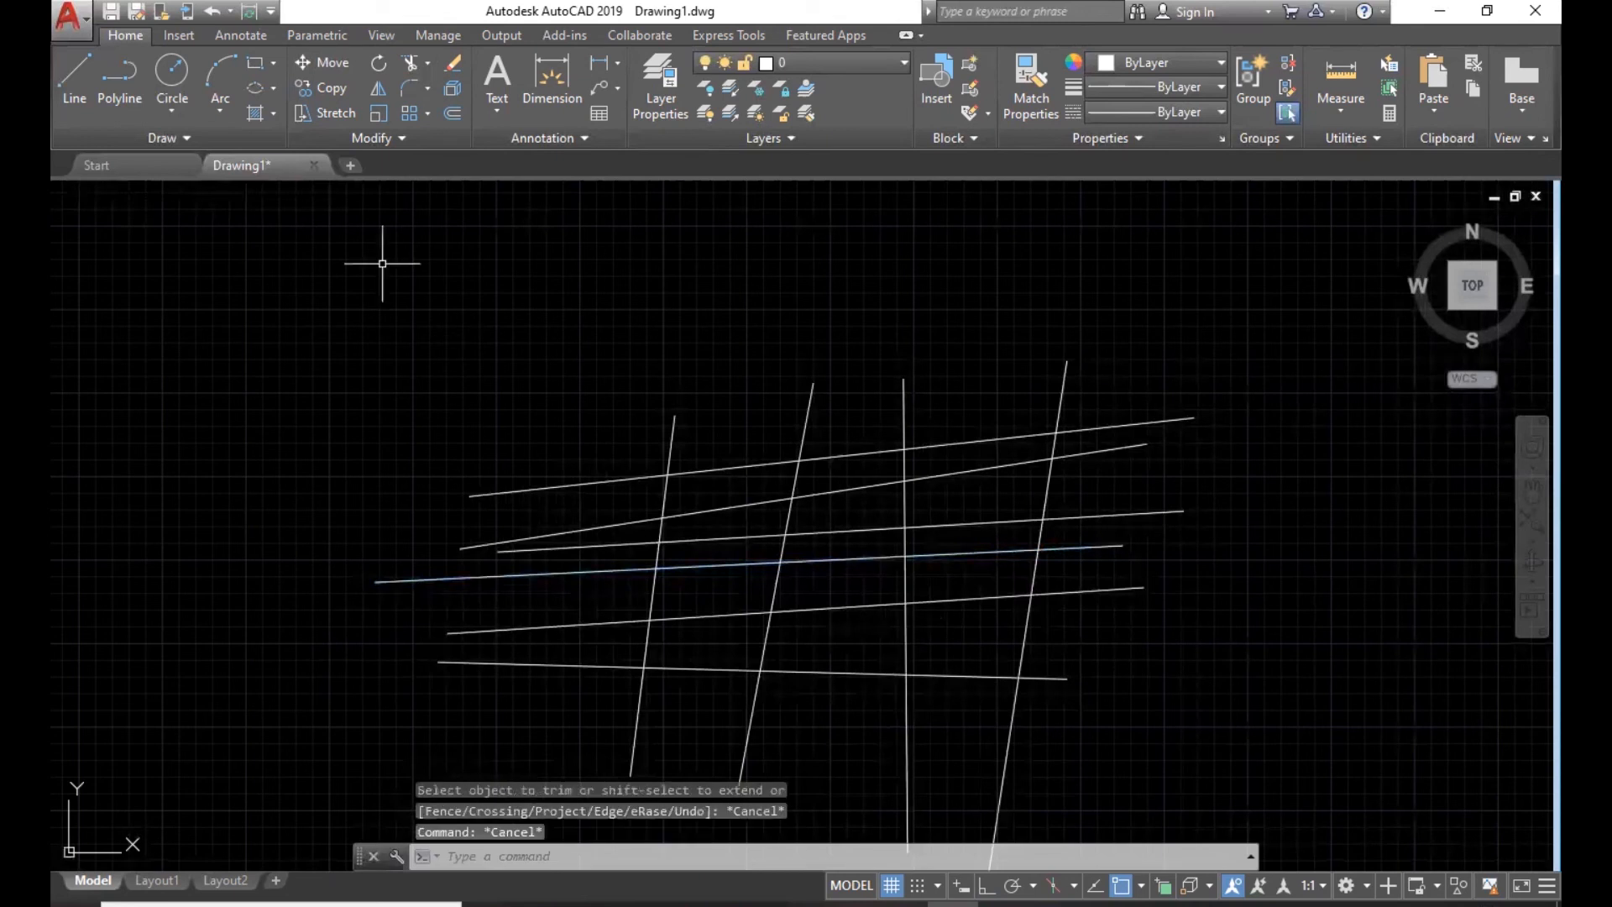
# - Trim the second and third near-horizontal lines beyond the rightmost steep line, and the steep segment between them, with all objects as cutting edges
pyautogui.click(408, 68)
pyautogui.press('Return')
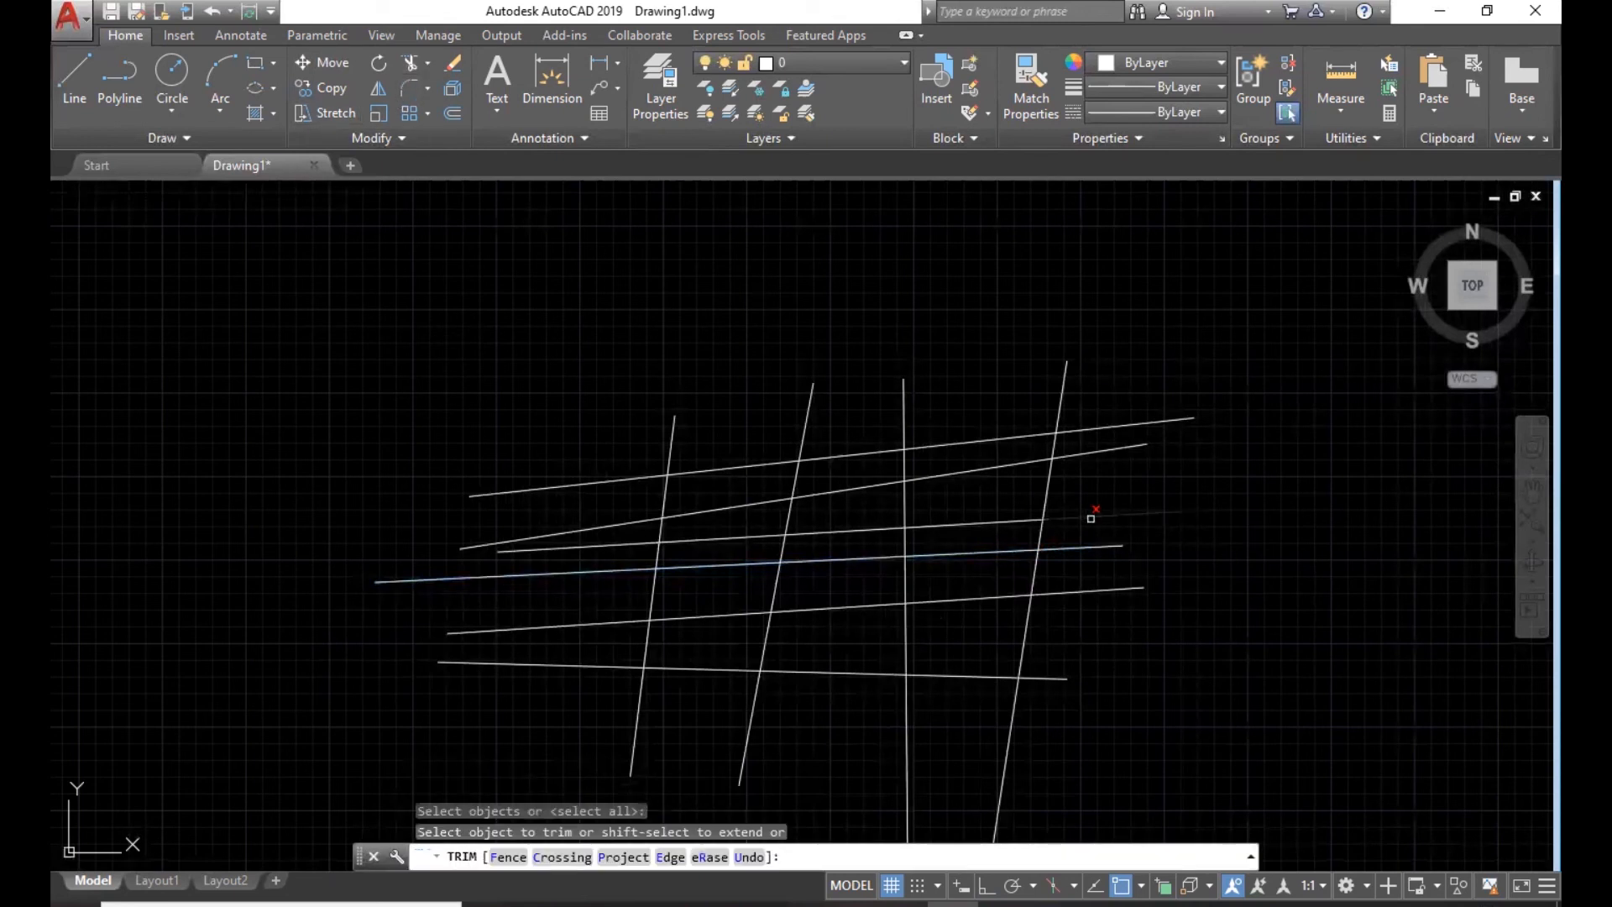
pyautogui.click(1090, 516)
pyautogui.click(1041, 483)
pyautogui.click(1060, 486)
pyautogui.click(1086, 452)
pyautogui.click(1095, 492)
# - Trim many line segments across the grid at once with repeated crossing windows
pyautogui.click(1092, 496)
pyautogui.click(873, 674)
pyautogui.click(1128, 522)
pyautogui.click(939, 670)
pyautogui.click(1162, 554)
pyautogui.click(975, 708)
pyautogui.click(1130, 531)
pyautogui.click(844, 671)
pyautogui.click(1190, 346)
pyautogui.click(857, 508)
pyautogui.click(1075, 317)
pyautogui.click(668, 540)
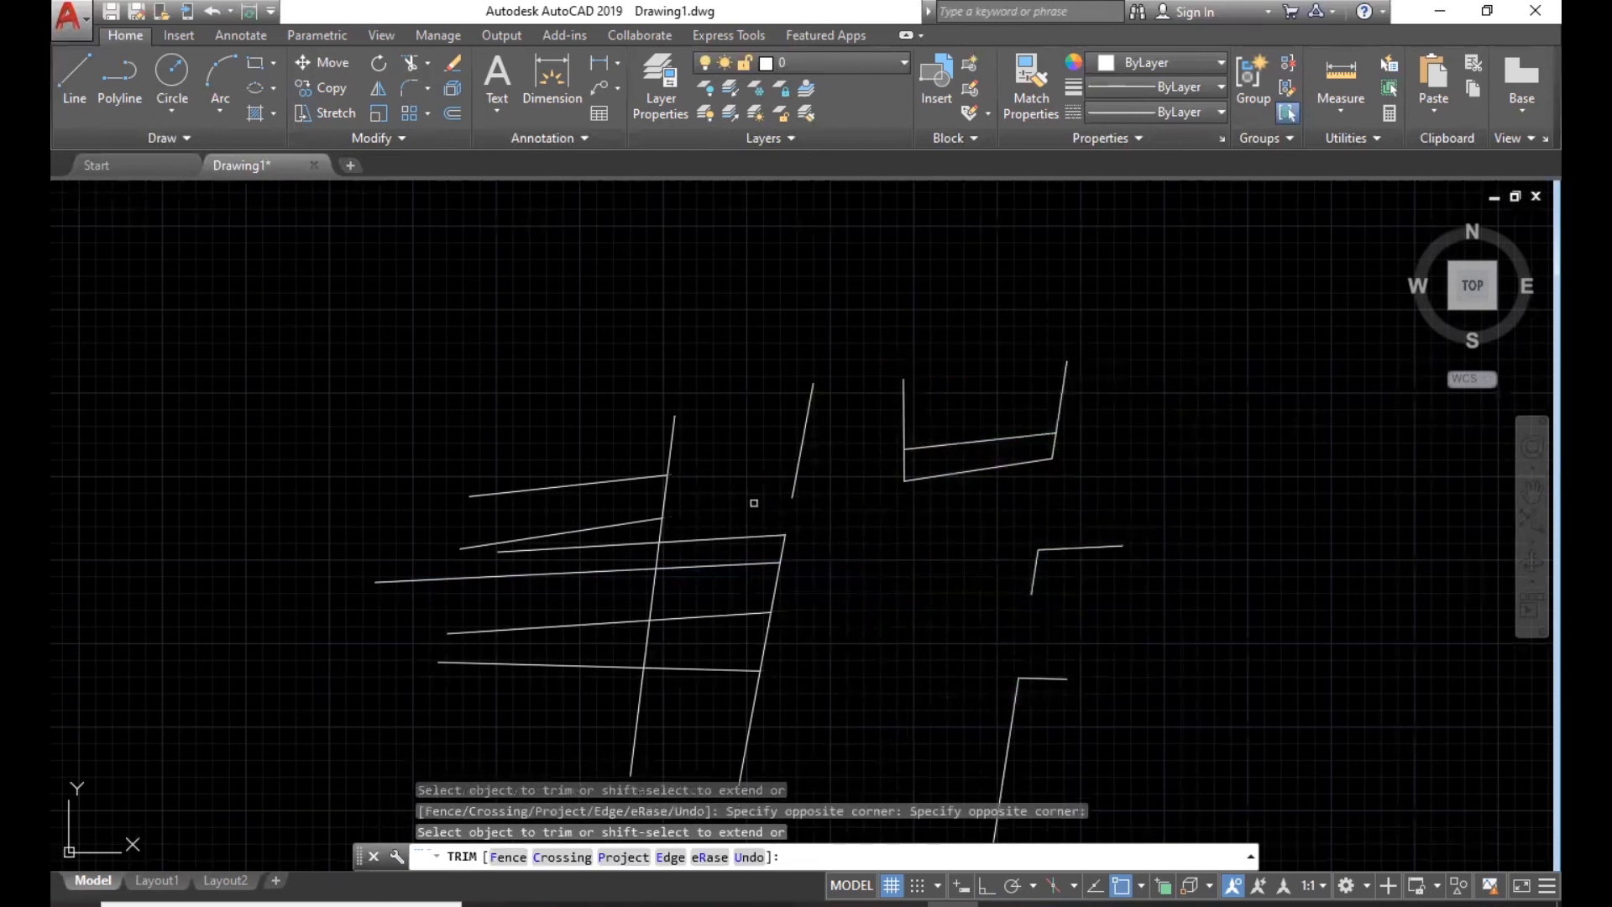
# - Undo the crossing-window trims and end the Trim command
pyautogui.hotkey('ctrl', 'z')
pyautogui.hotkey('ctrl', 'z')
pyautogui.hotkey('ctrl', 'z')
pyautogui.hotkey('ctrl', 'z')
pyautogui.press('Escape')
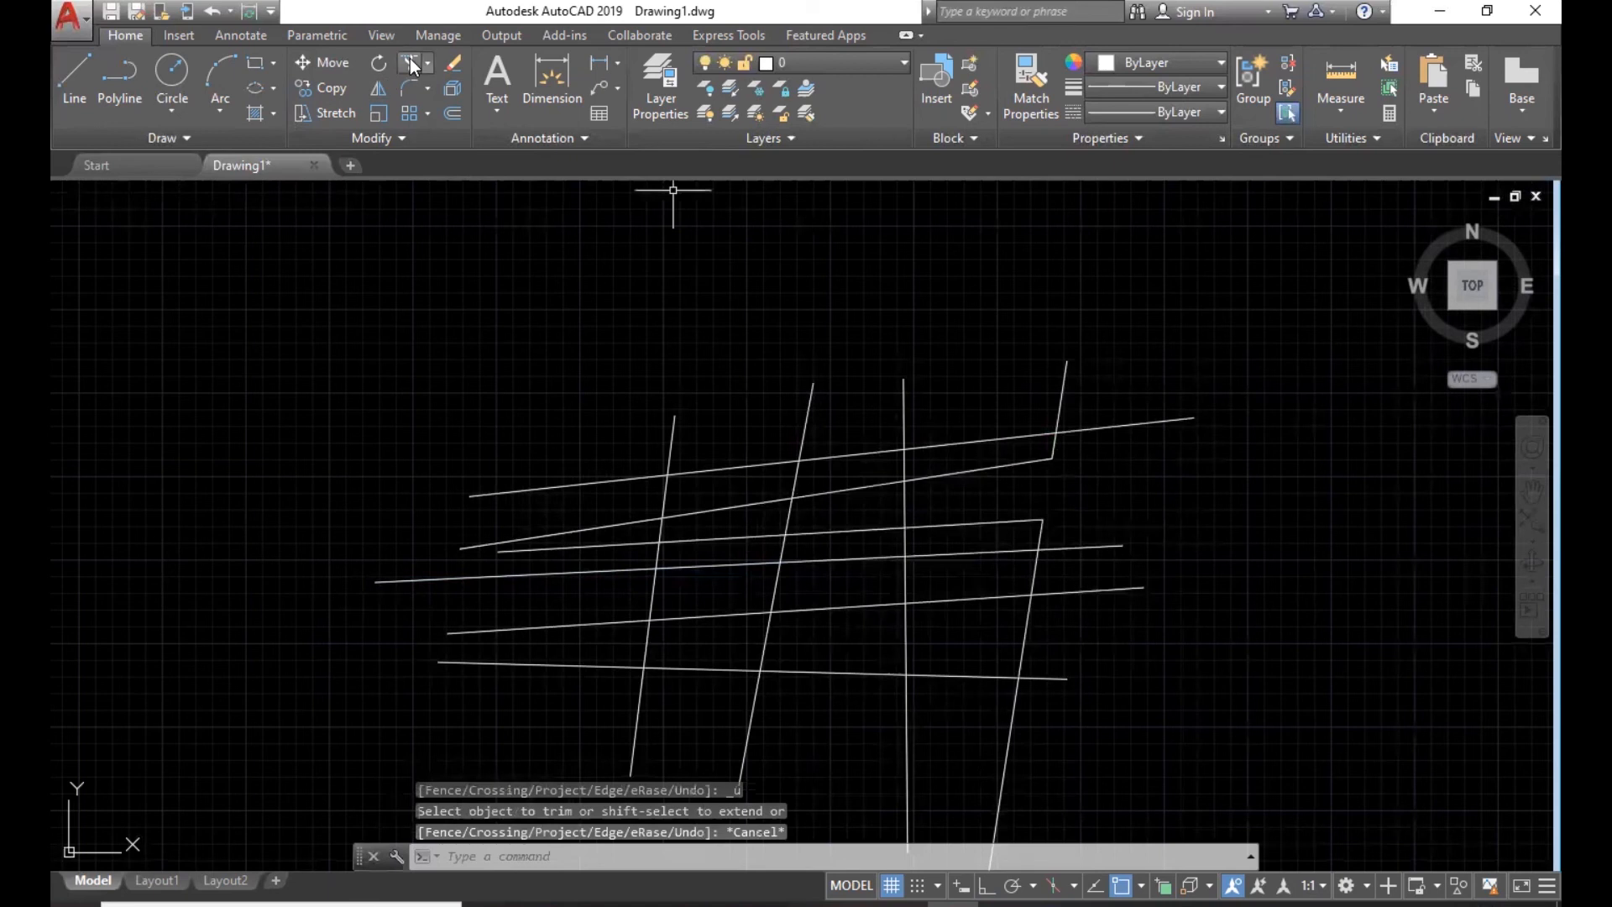
pyautogui.press('Escape')
pyautogui.press('Escape')
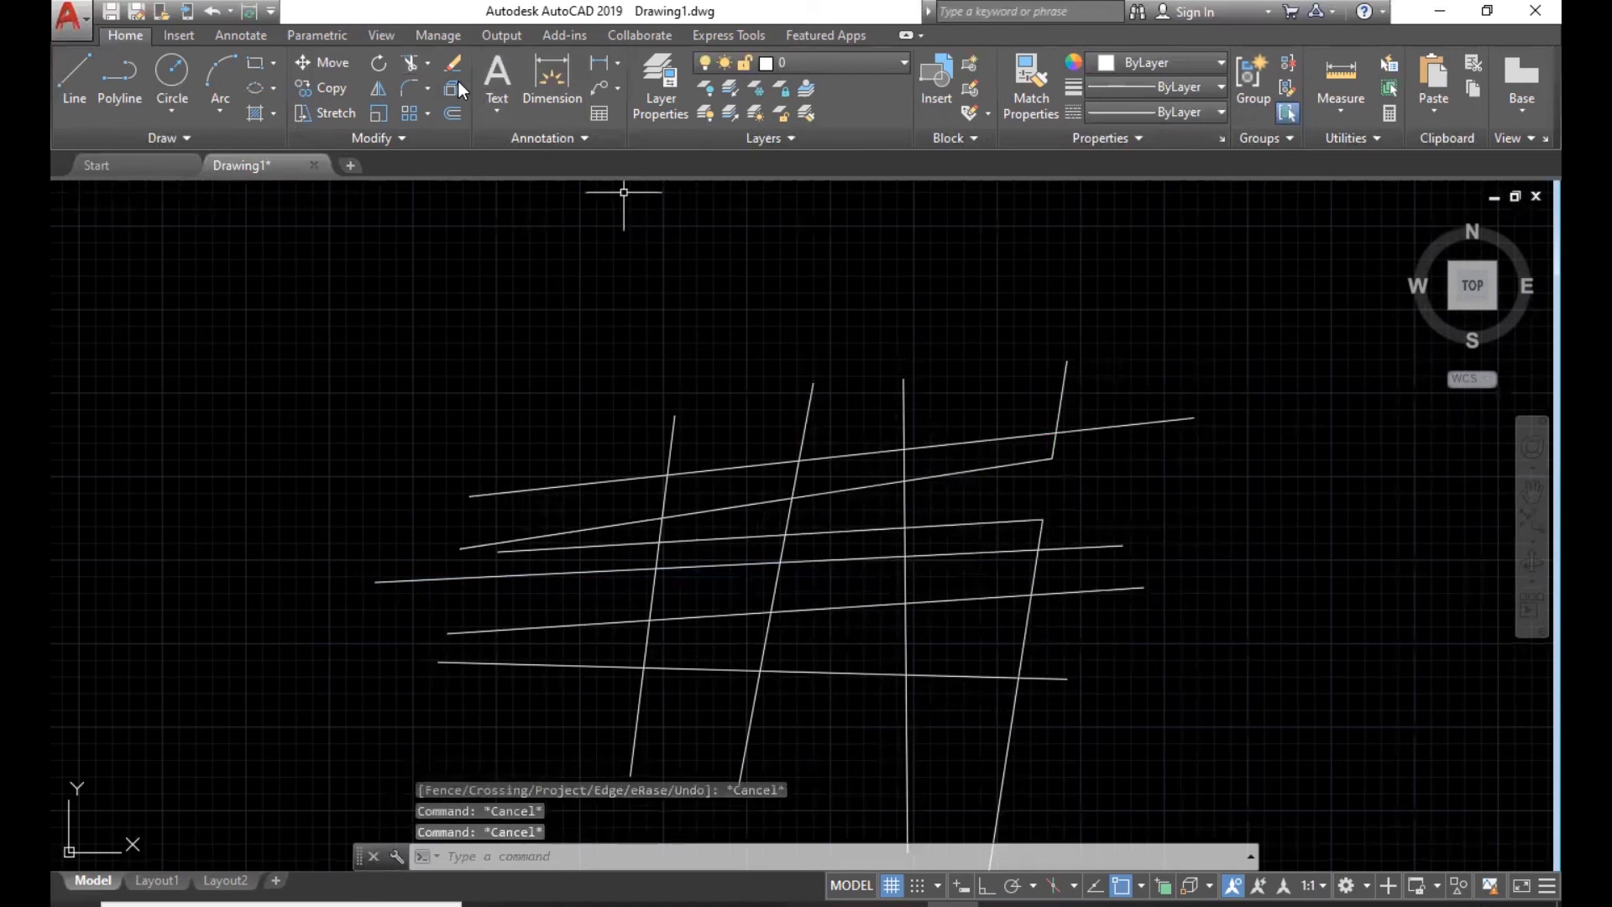
# - Select all the crossing lines with a crossing window and delete them
pyautogui.click(427, 63)
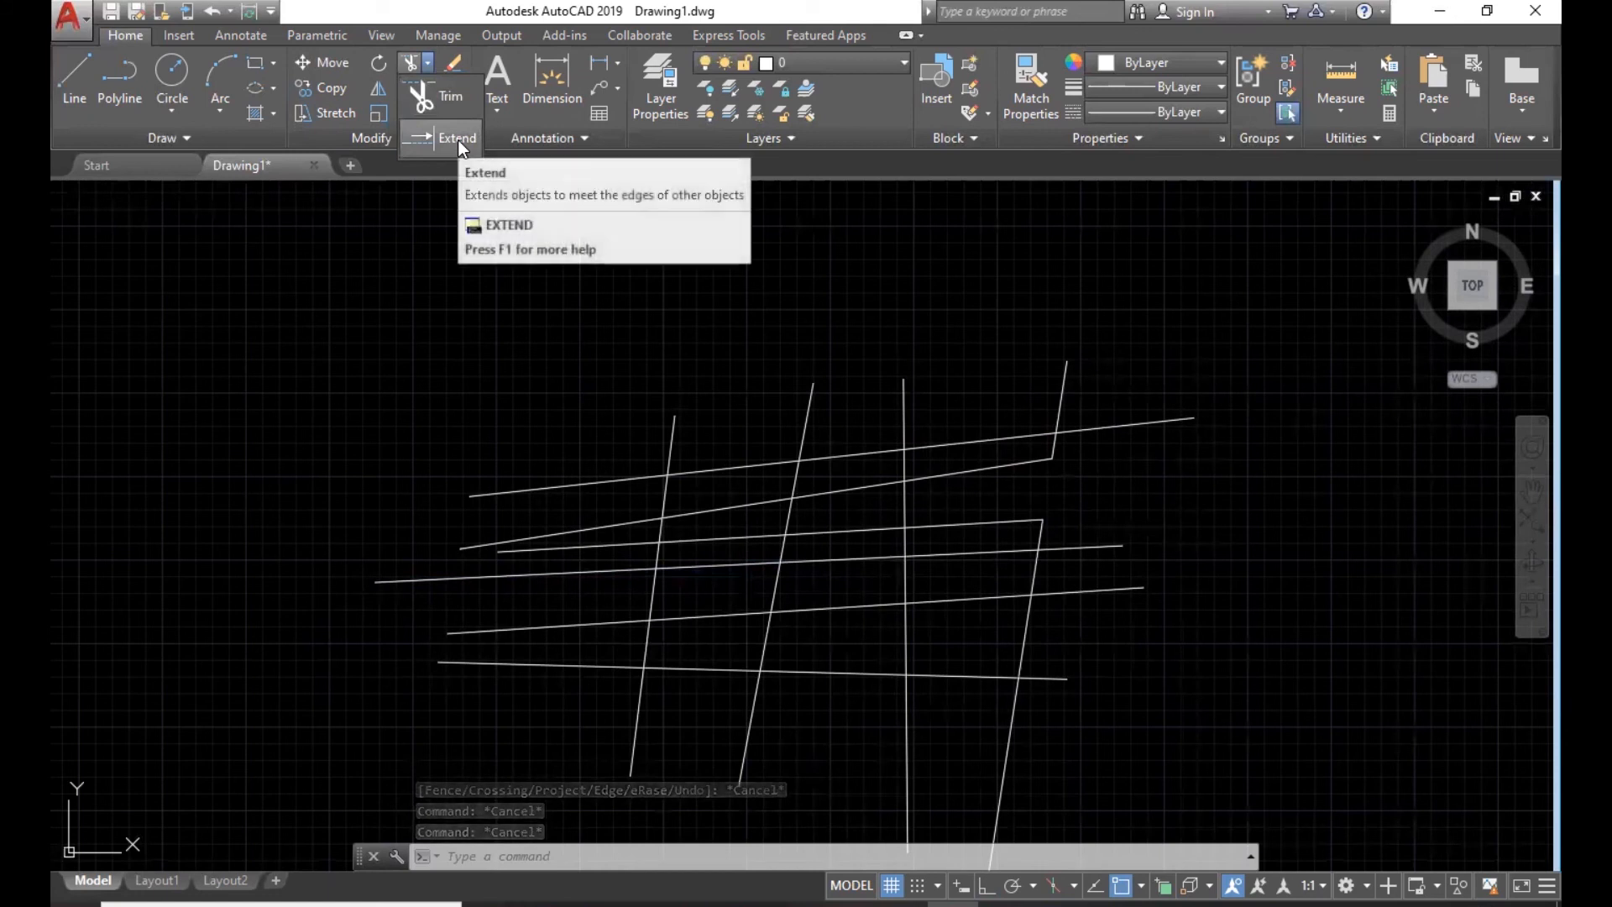
pyautogui.click(1264, 334)
pyautogui.click(411, 743)
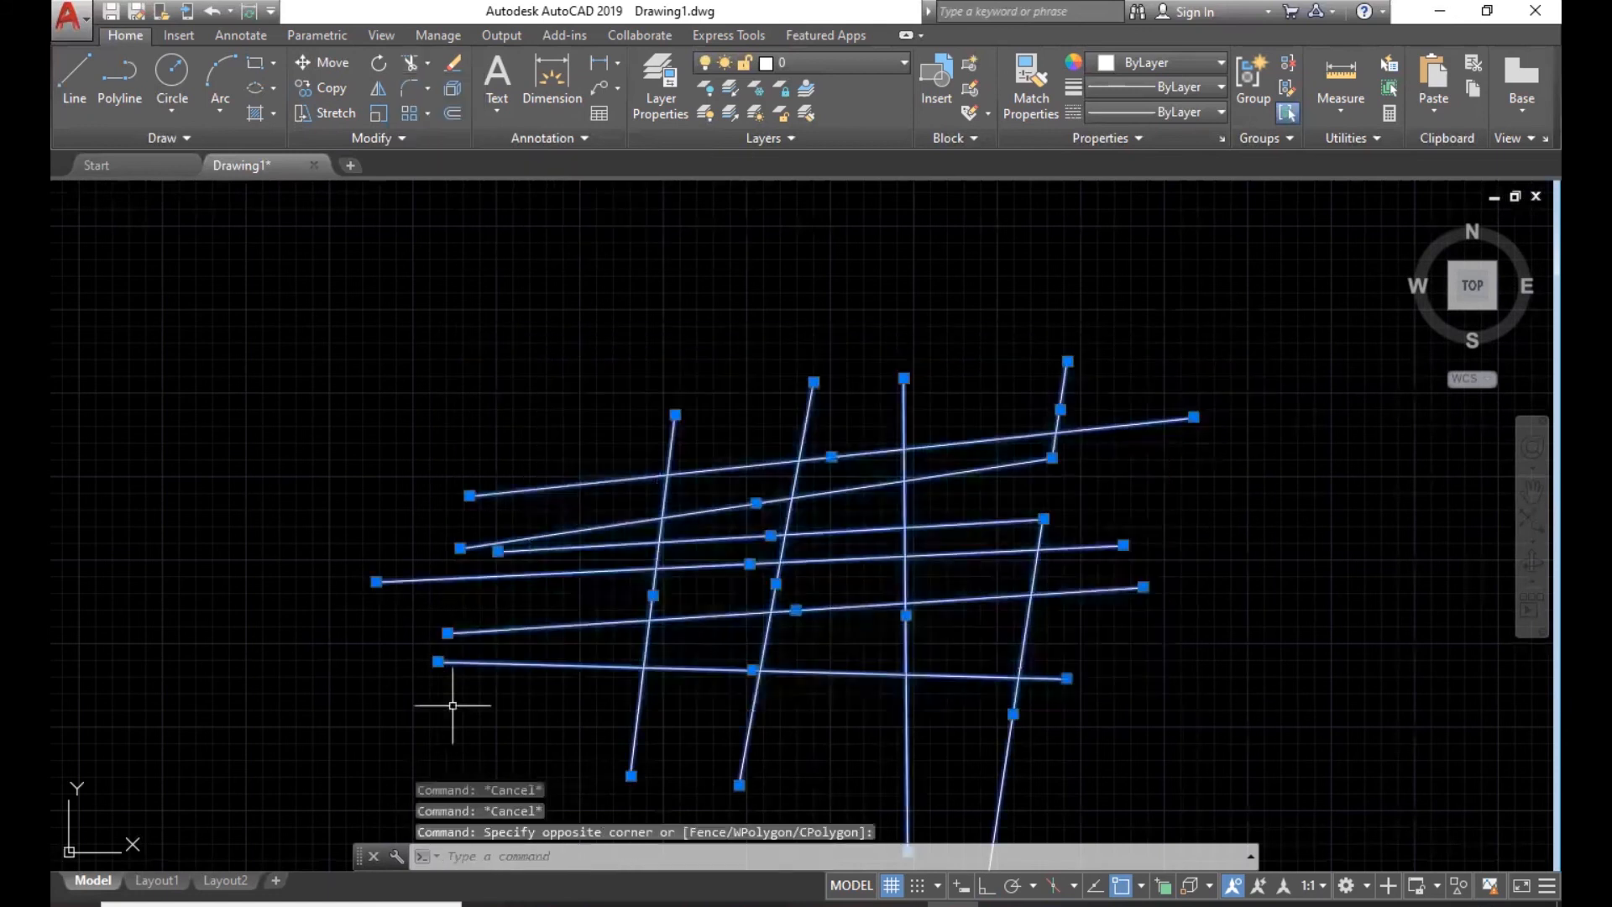
pyautogui.press('Delete')
# - Draw a long horizontal line in the empty drawing with Ortho mode on
pyautogui.moveTo(801, 519); pyautogui.dragTo(816, 538, button='middle')
pyautogui.click(82, 78)
pyautogui.click(286, 633)
pyautogui.click(993, 886)
pyautogui.click(1189, 663)
pyautogui.press('Escape')
# - Draw two parallel vertical lines above the middle of the horizontal line, with their lower ends stopping short of it
pyautogui.moveTo(879, 471); pyautogui.dragTo(1002, 686, button='middle')
pyautogui.press('Return')
pyautogui.click(831, 250)
pyautogui.moveTo(833, 690); pyautogui.dragTo(838, 405, button='middle')
pyautogui.click(845, 468)
pyautogui.moveTo(897, 316); pyautogui.dragTo(880, 521, button='middle')
pyautogui.scroll(-1, 879, 516)
pyautogui.press('Escape')
pyautogui.press('Return')
pyautogui.click(866, 304)
pyautogui.click(866, 603)
# - Draw two shorter parallel vertical lines above the right part of the horizontal line, without touching it
pyautogui.click(1027, 576)
pyautogui.press('Escape')
pyautogui.press('Return')
pyautogui.click(1045, 368)
pyautogui.click(1045, 601)
pyautogui.press('Escape')
# - Draw two short parallel vertical lines above the left part of the horizontal line, without touching it
pyautogui.press('Return')
pyautogui.click(629, 333)
pyautogui.click(629, 534)
pyautogui.press('Escape')
pyautogui.press('Return')
pyautogui.click(657, 361)
pyautogui.click(652, 543)
pyautogui.press('Escape')
pyautogui.press('Return')
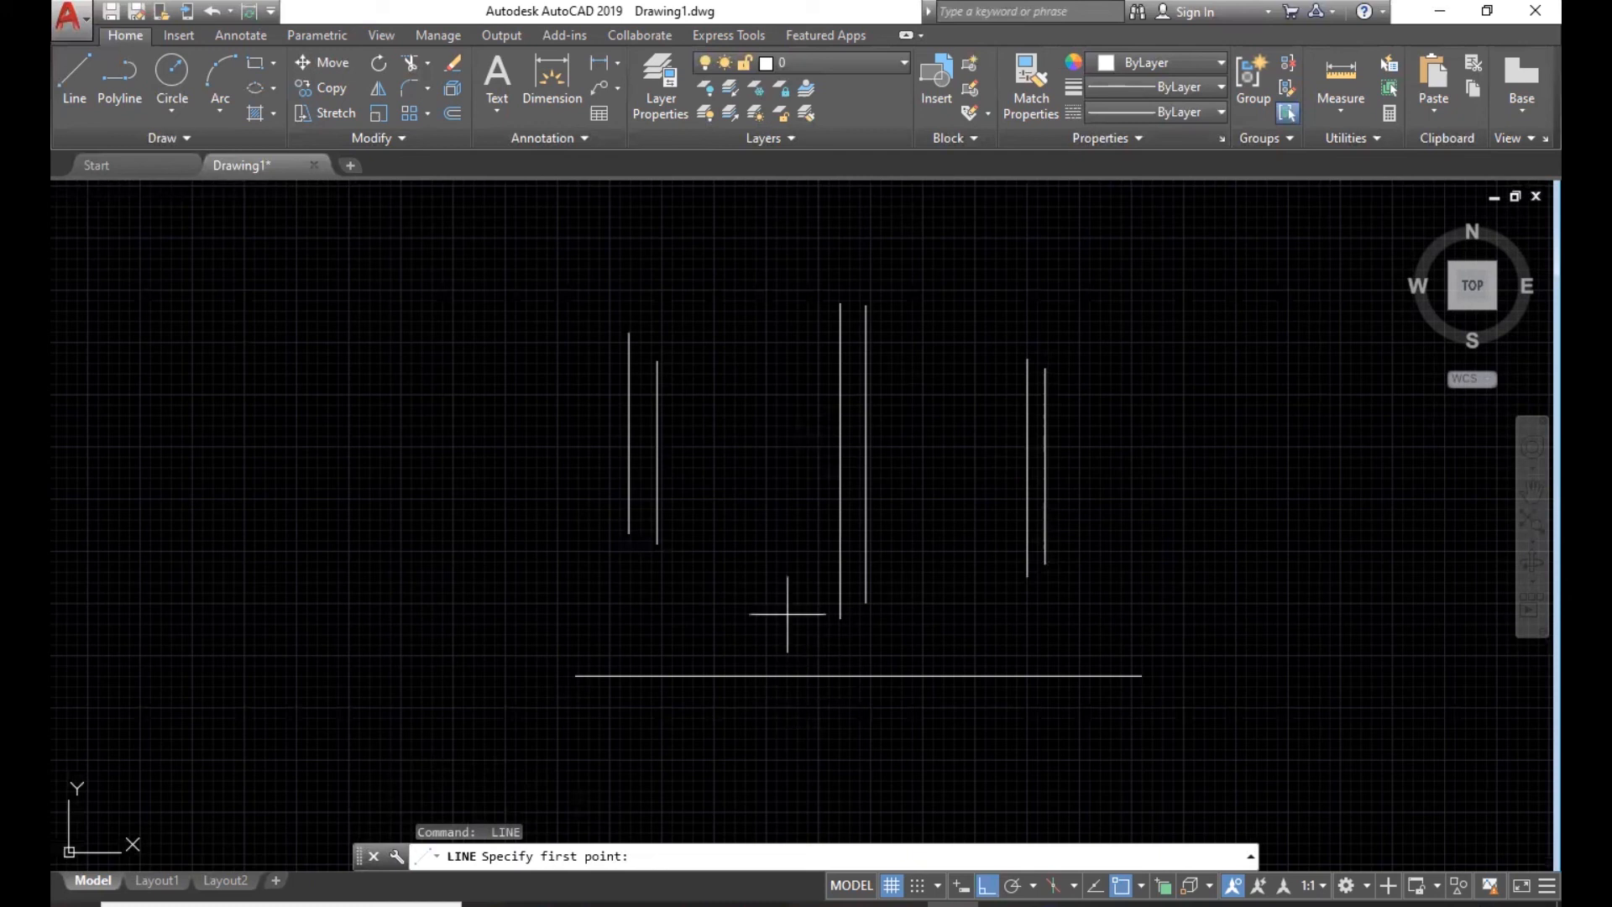
# - Extend the right pair of vertical lines down to the horizontal line, using it as the boundary edge
pyautogui.click(429, 64)
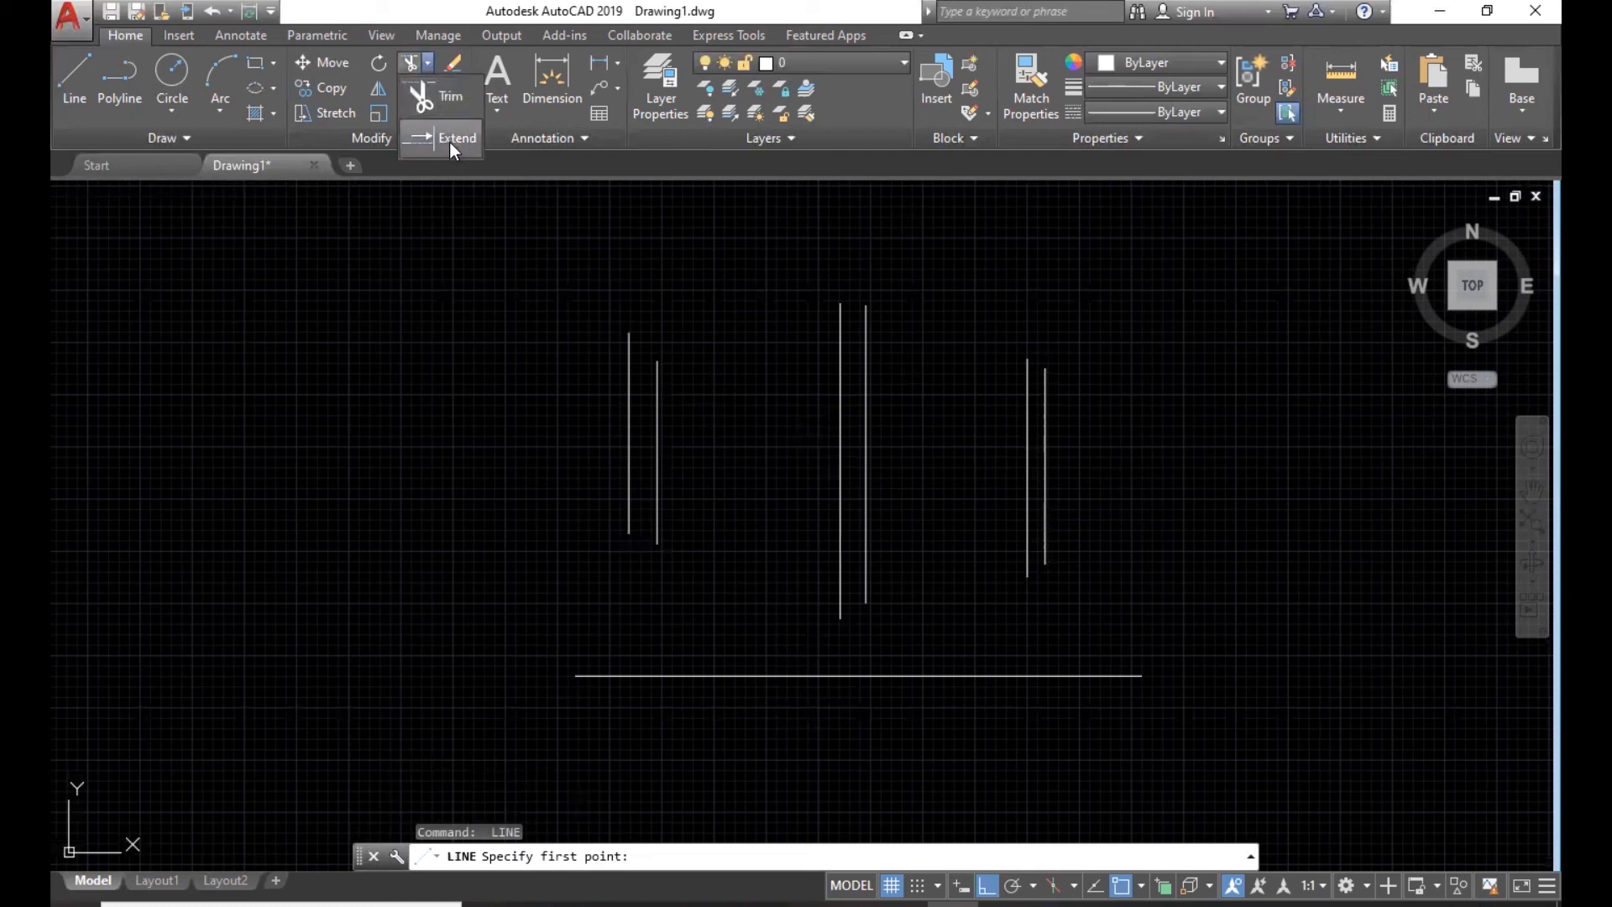
pyautogui.click(450, 139)
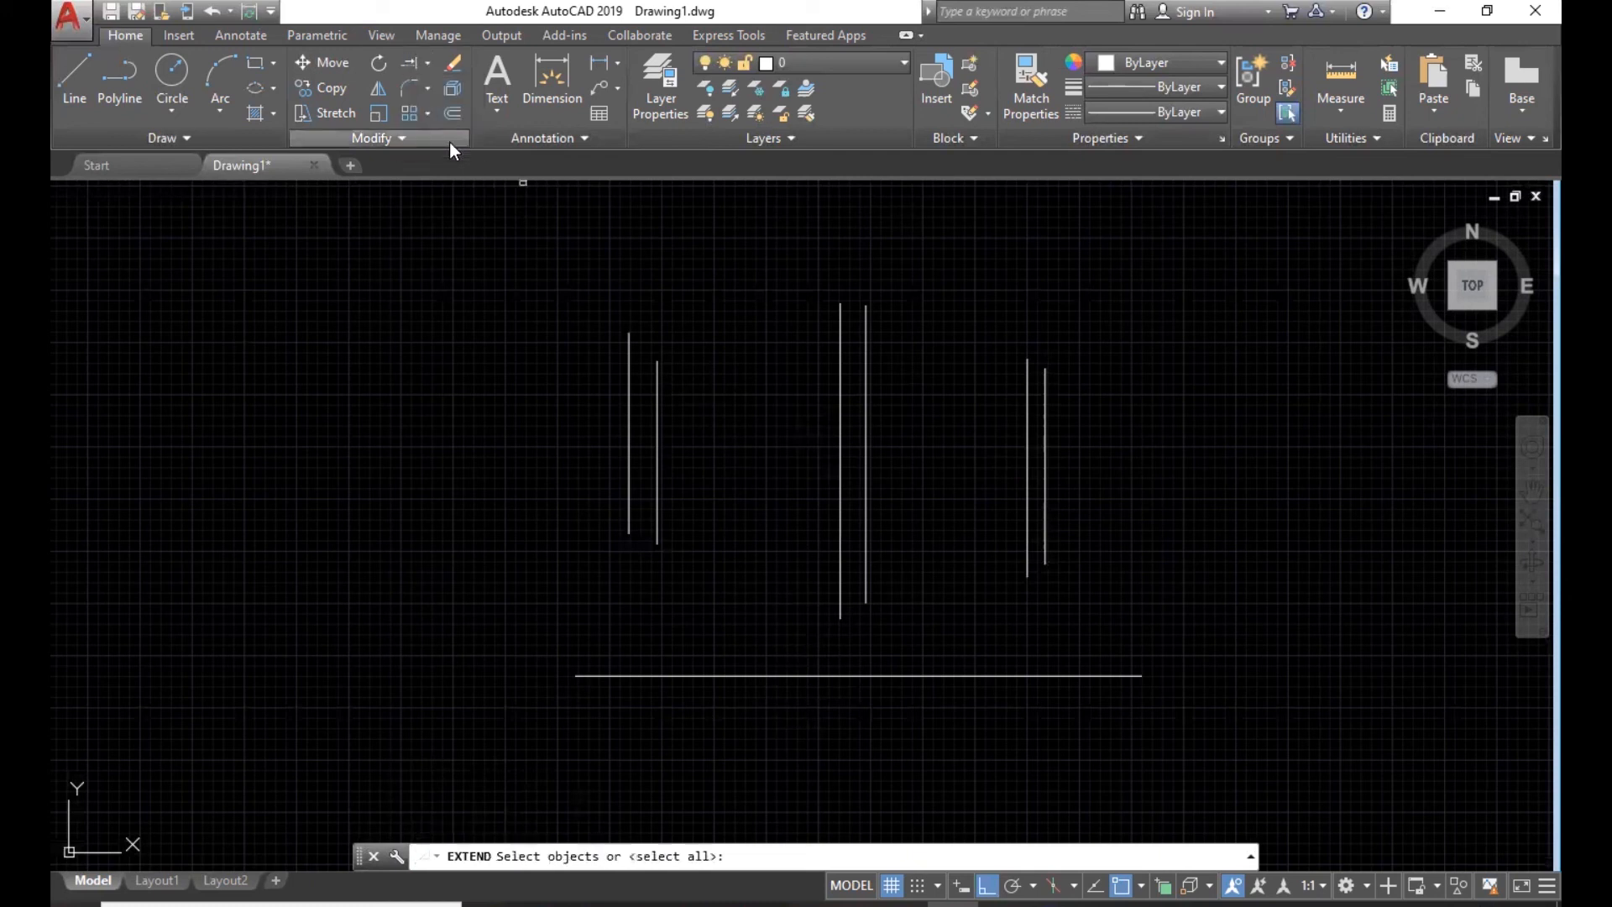
pyautogui.click(877, 676)
pyautogui.press('Return')
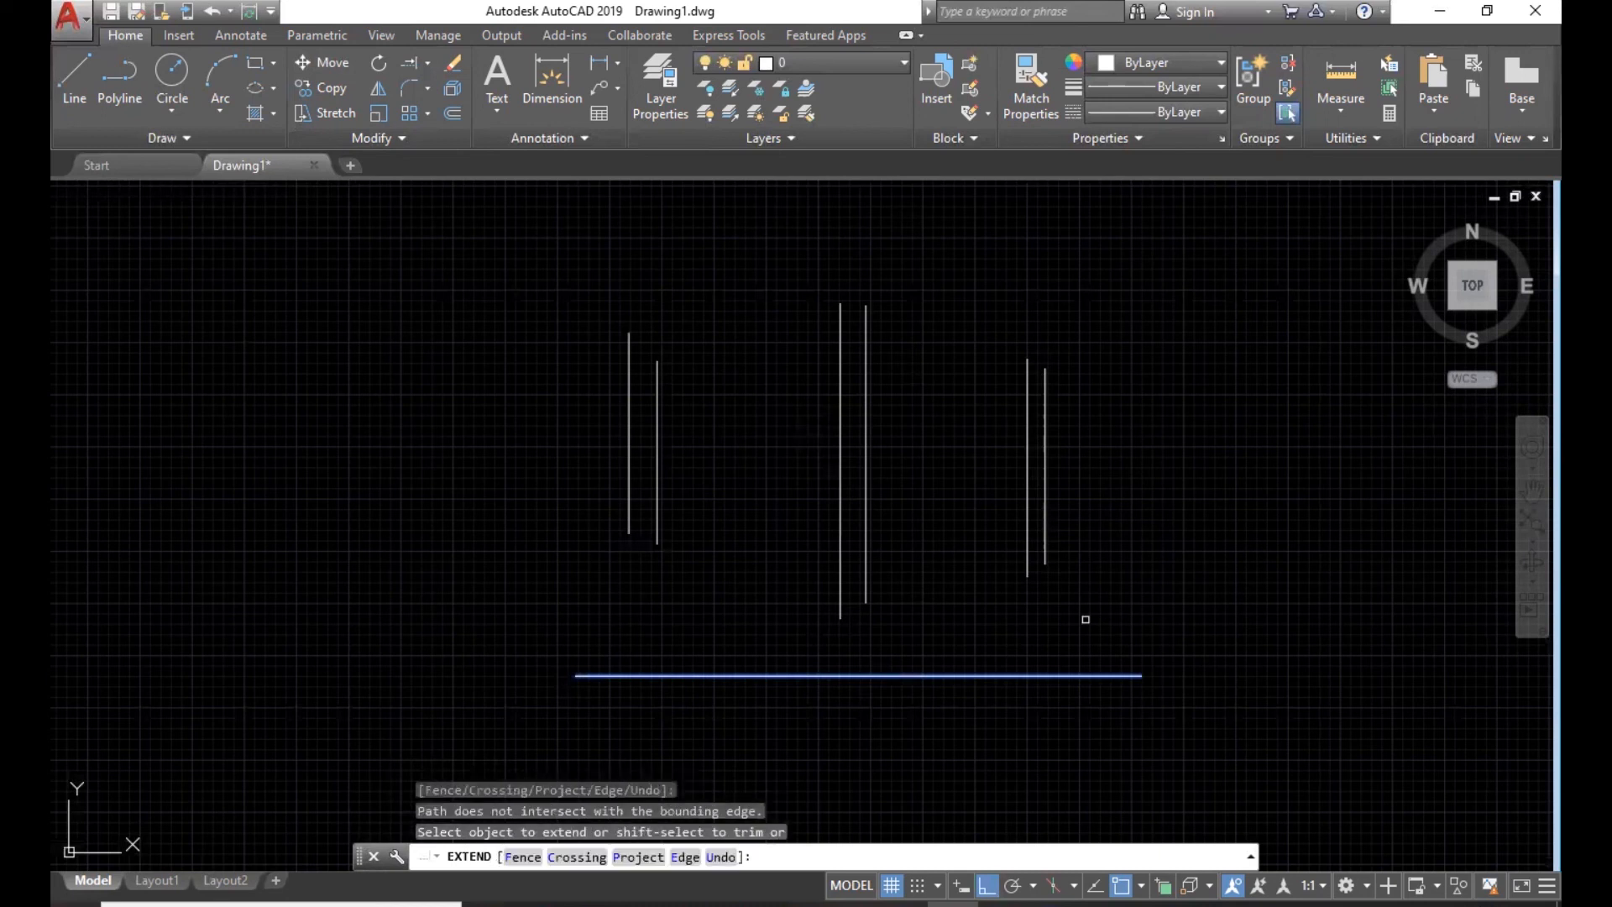
pyautogui.click(1044, 504)
pyautogui.click(1026, 504)
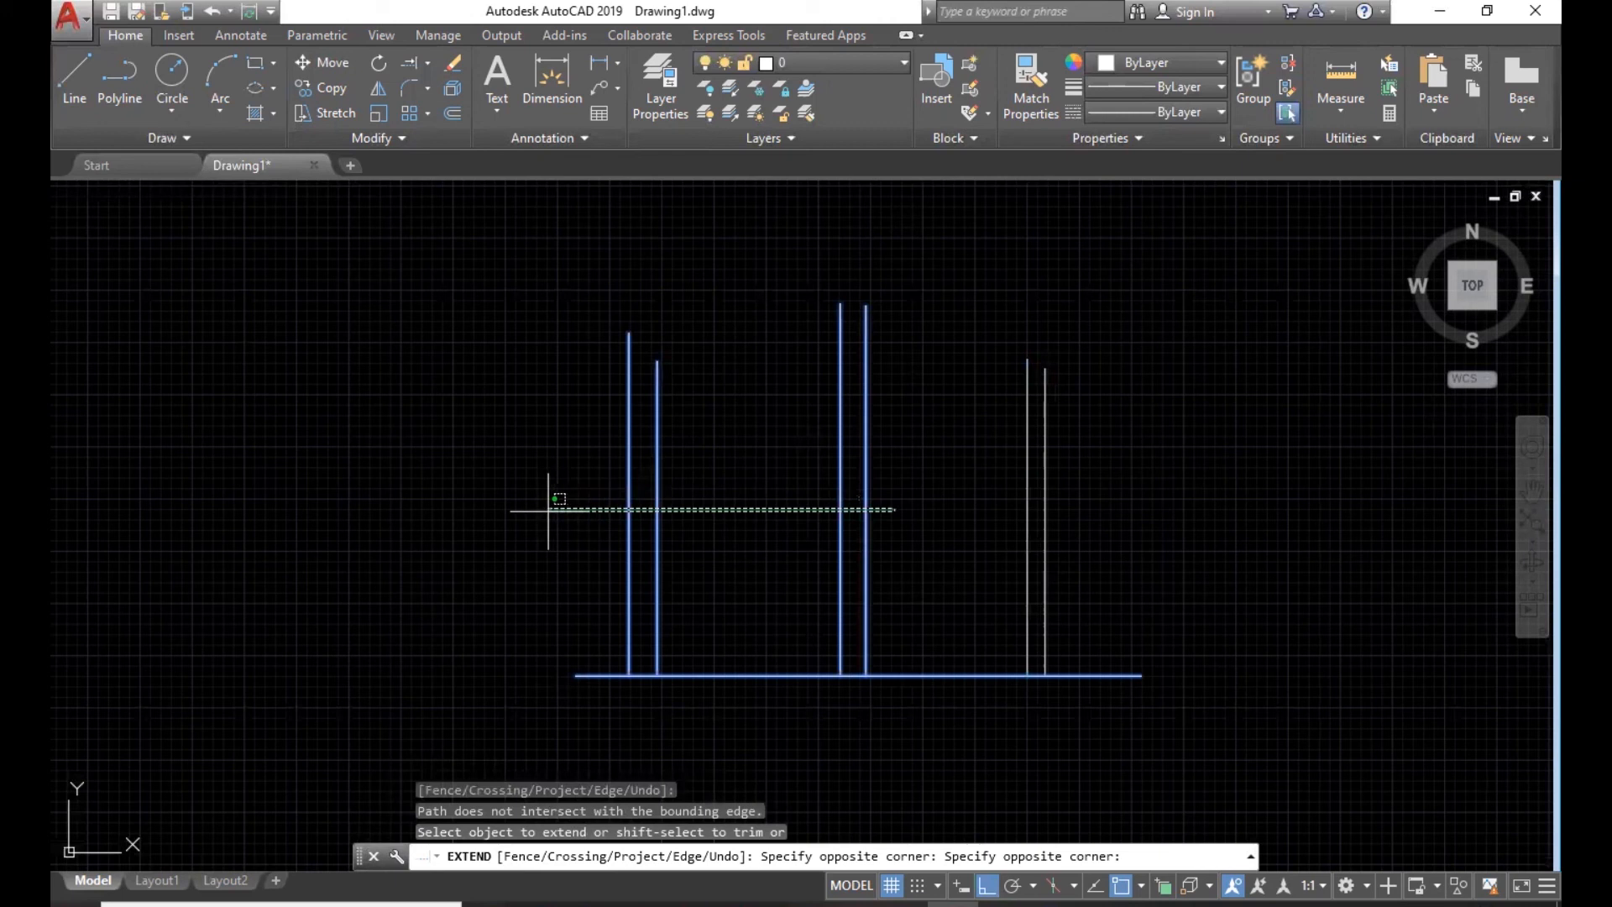
# - Cancel the crossing selection of the other vertical lines and undo the extension
pyautogui.press('Escape')
pyautogui.press('Escape')
pyautogui.press('Escape')
pyautogui.hotkey('ctrl', 'z')
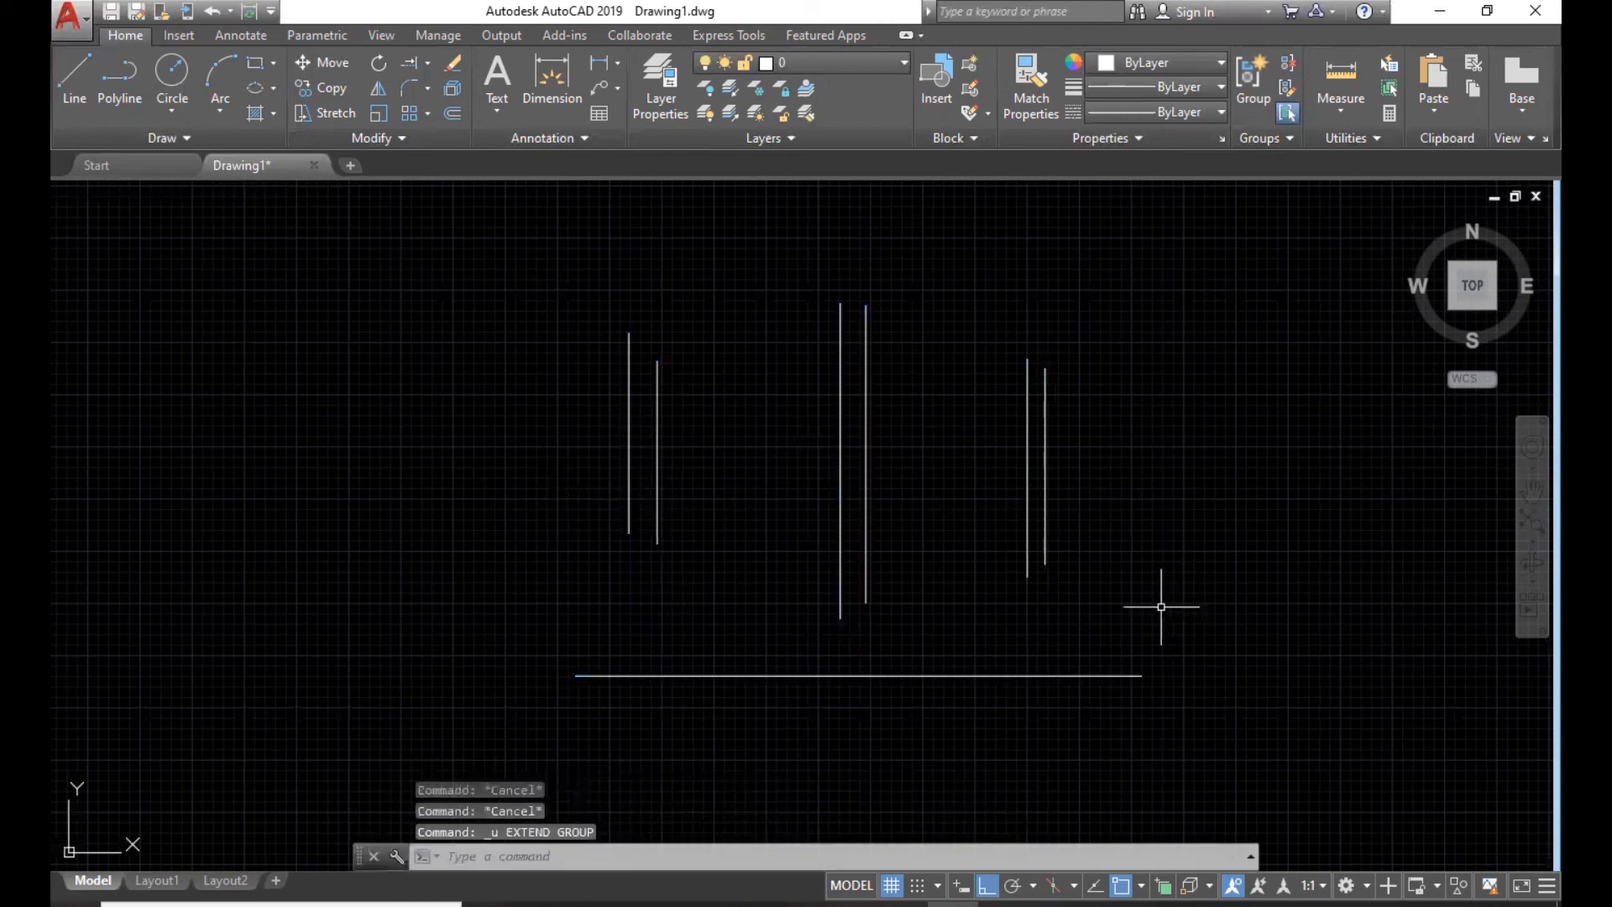
# - Try to extend the rightmost vertical line to the horizontal boundary line by picking it on its upper half
pyautogui.click(409, 62)
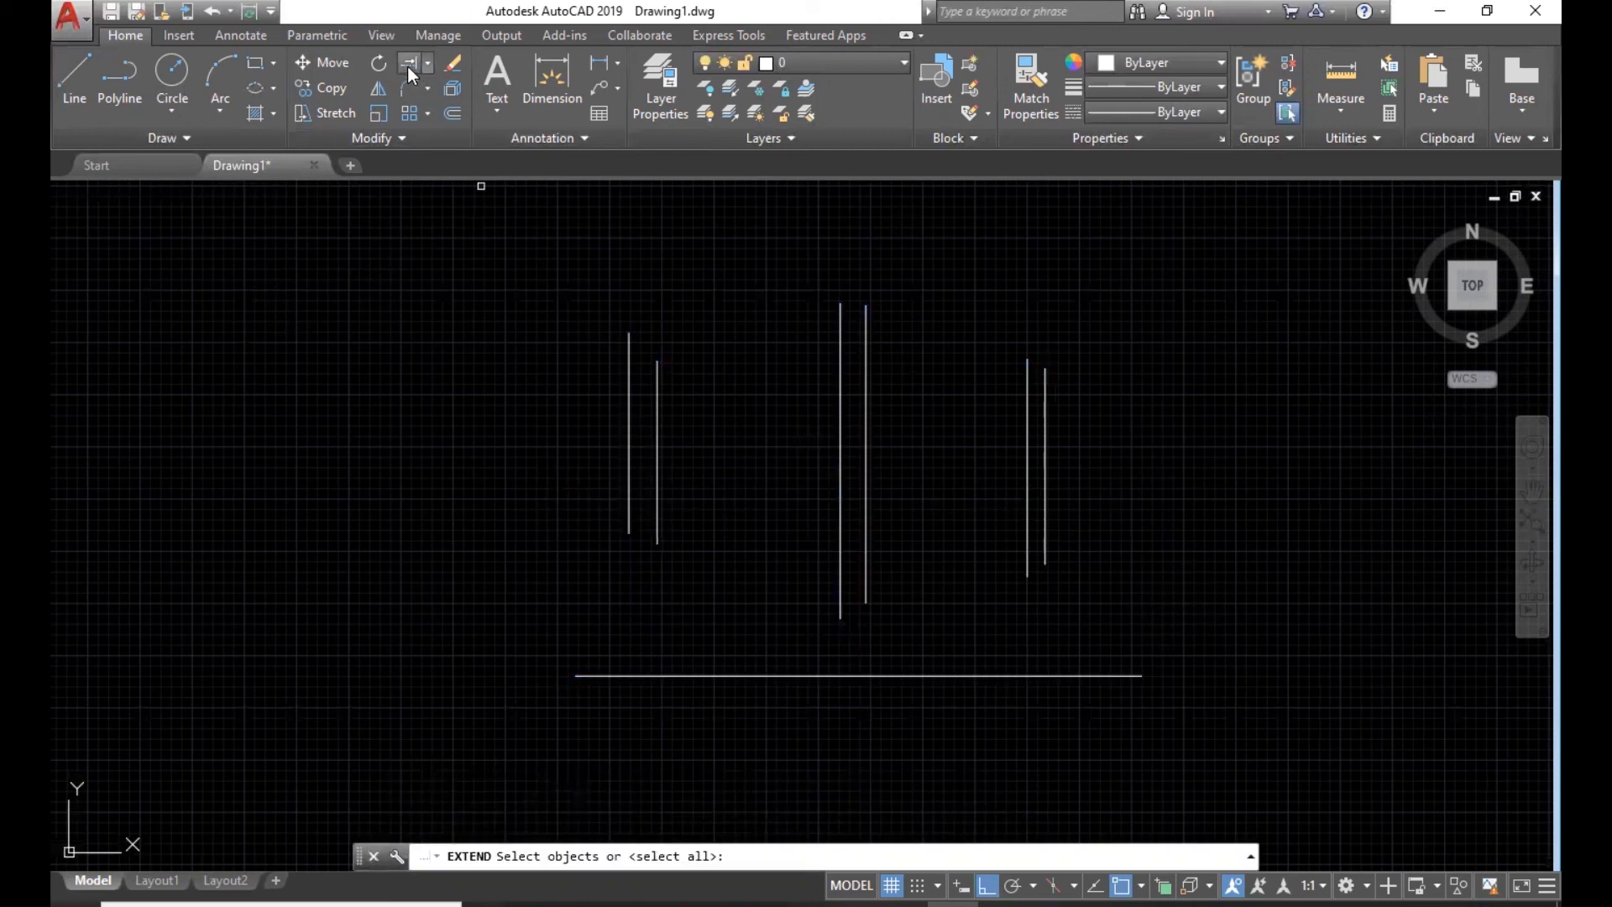
pyautogui.click(804, 676)
pyautogui.press('Return')
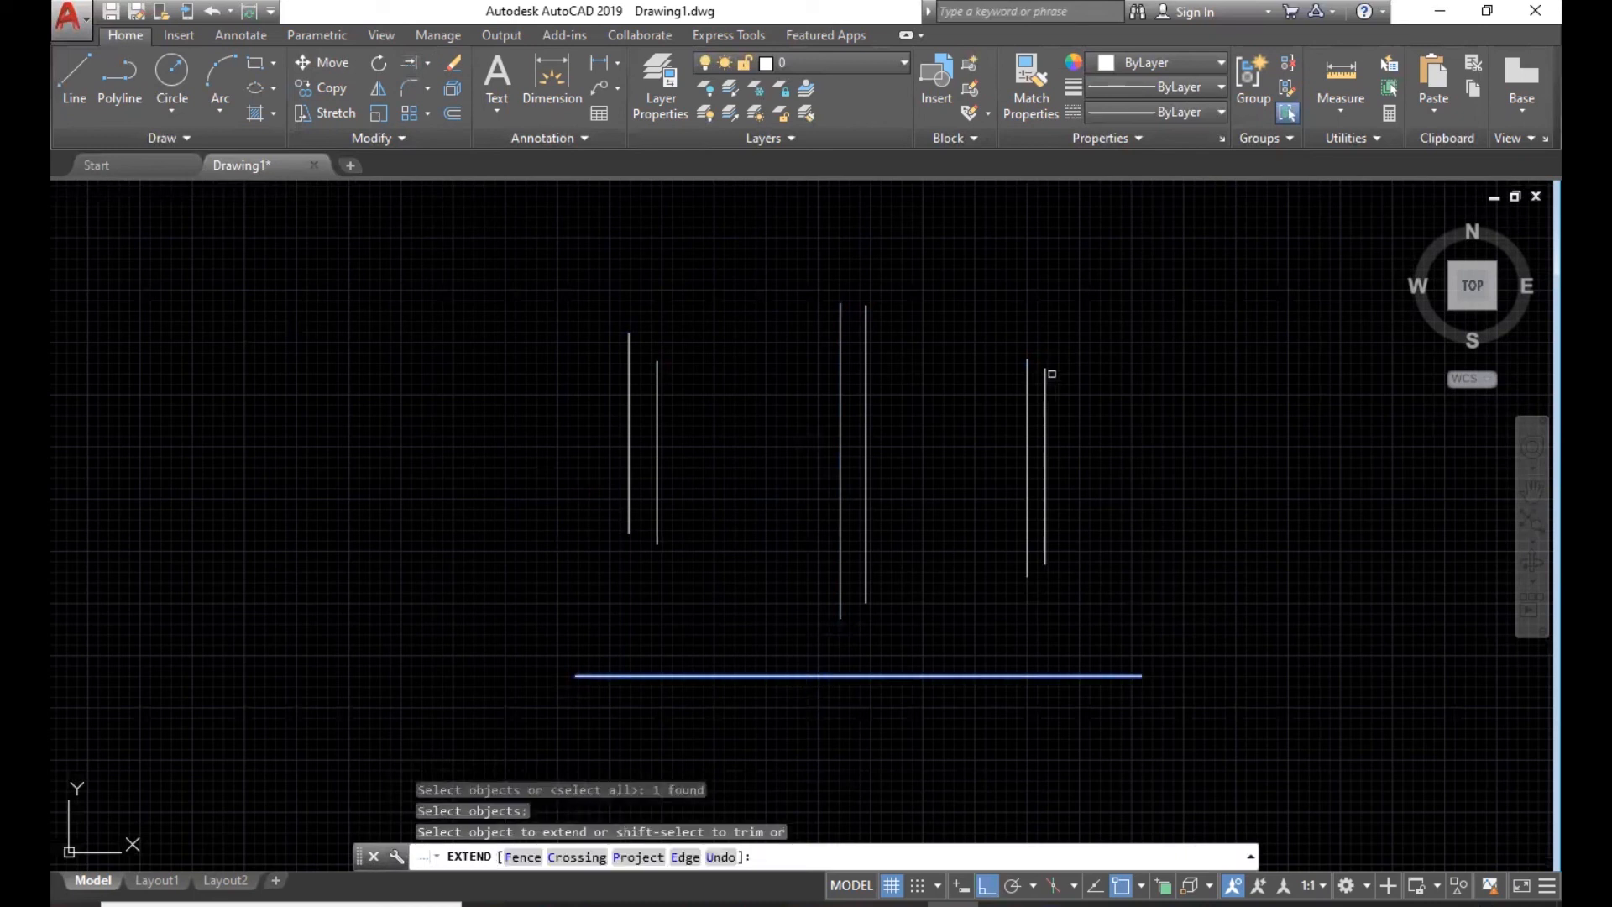
pyautogui.click(1046, 376)
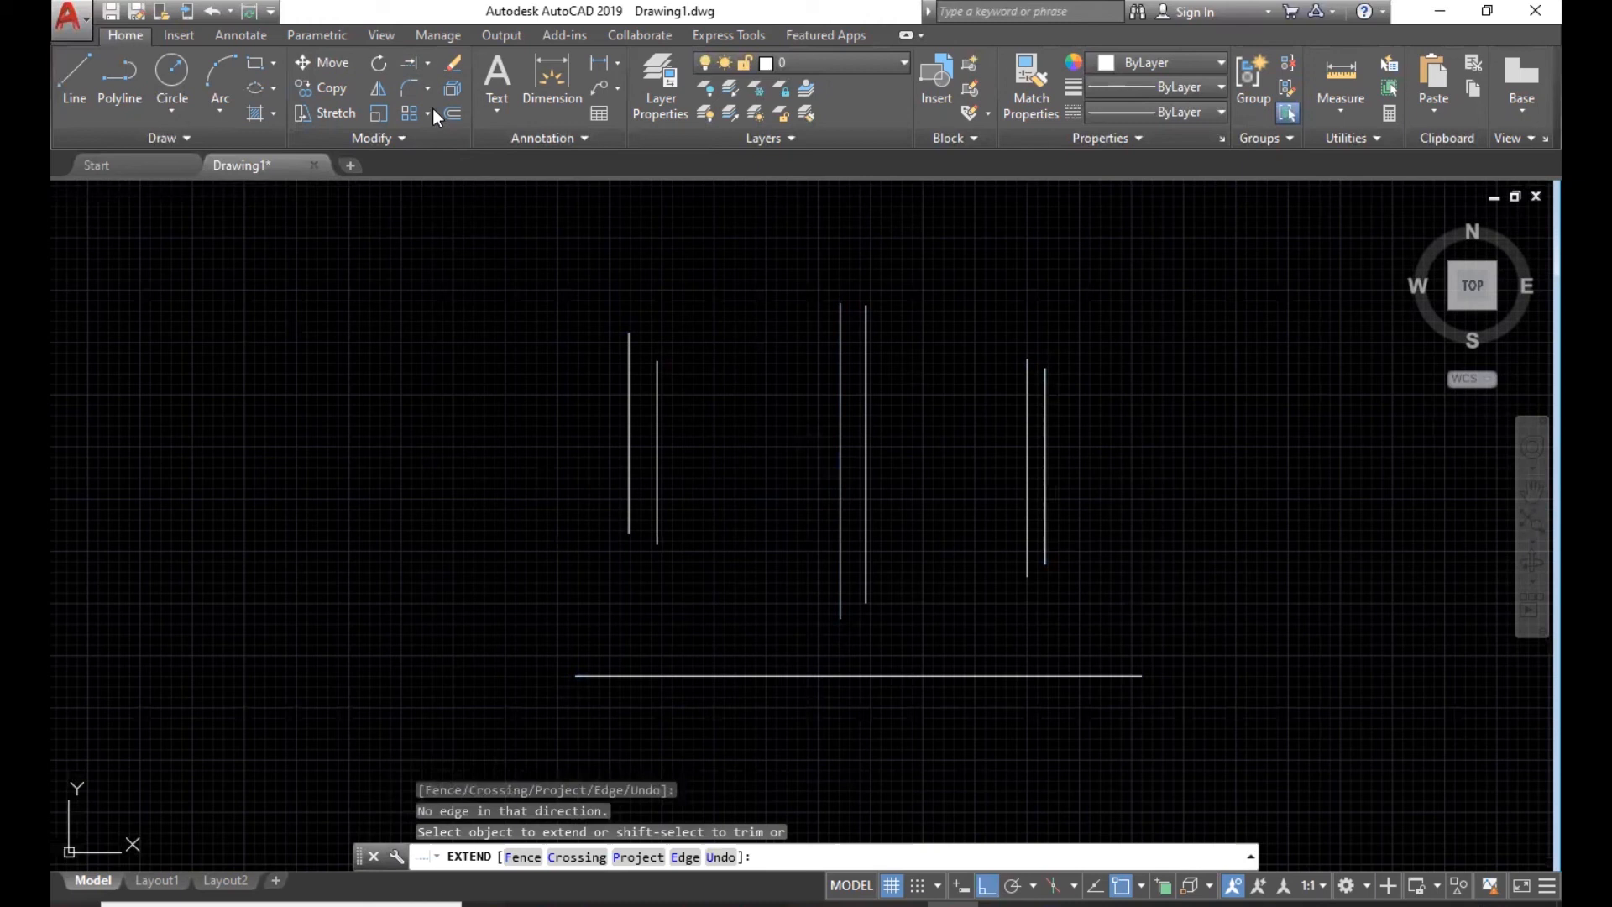
pyautogui.click(409, 62)
pyautogui.click(1134, 656)
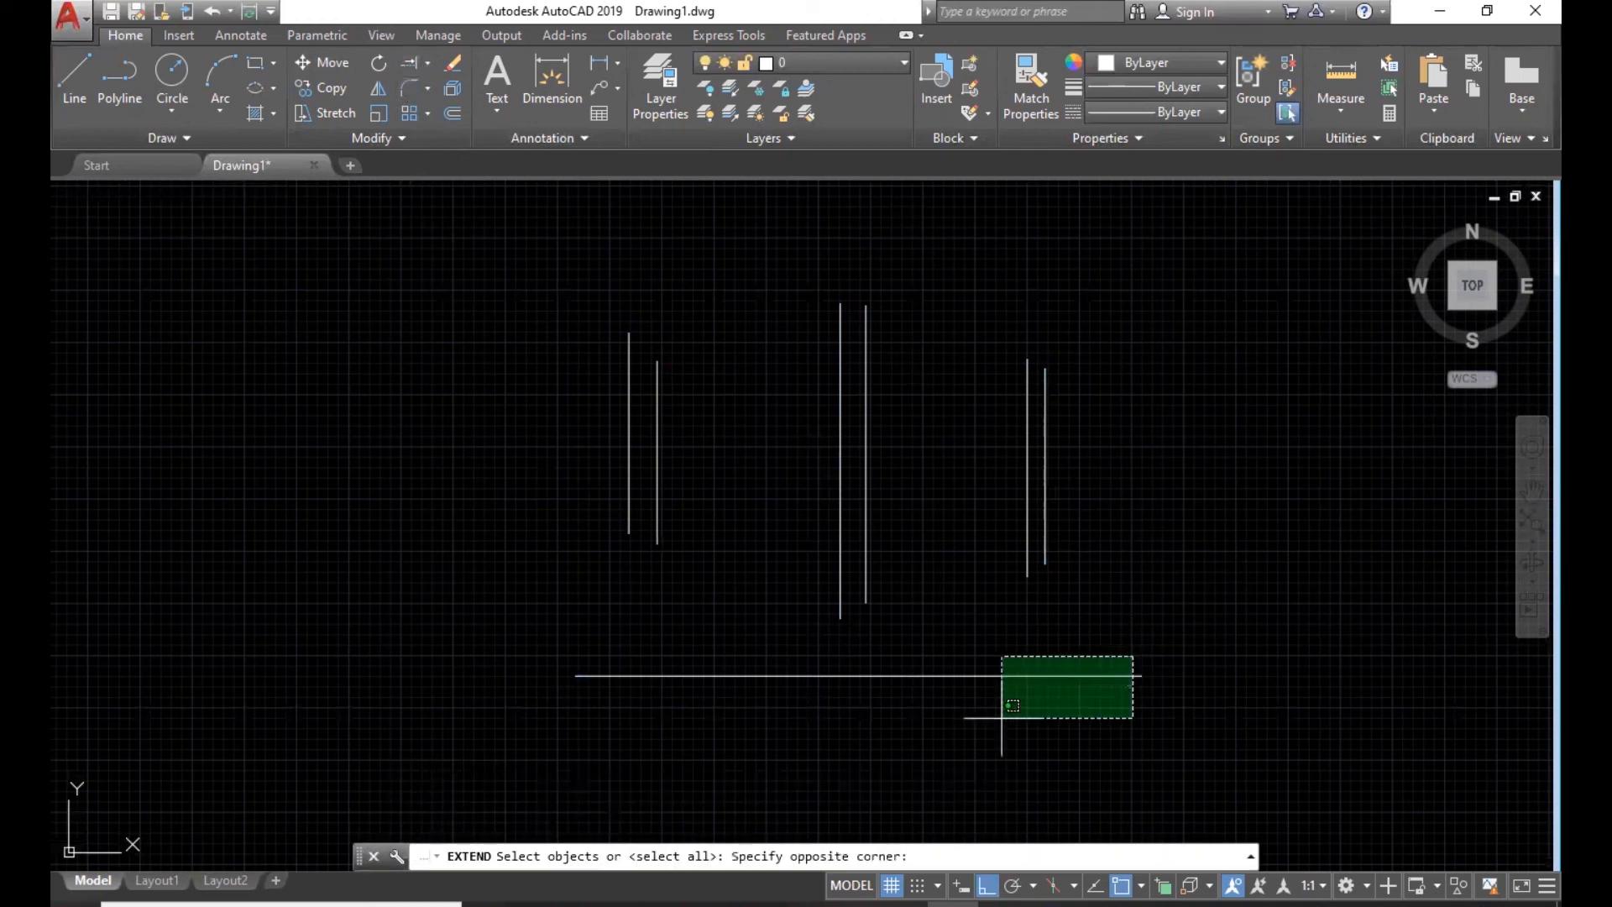
pyautogui.click(1001, 716)
pyautogui.press('Return')
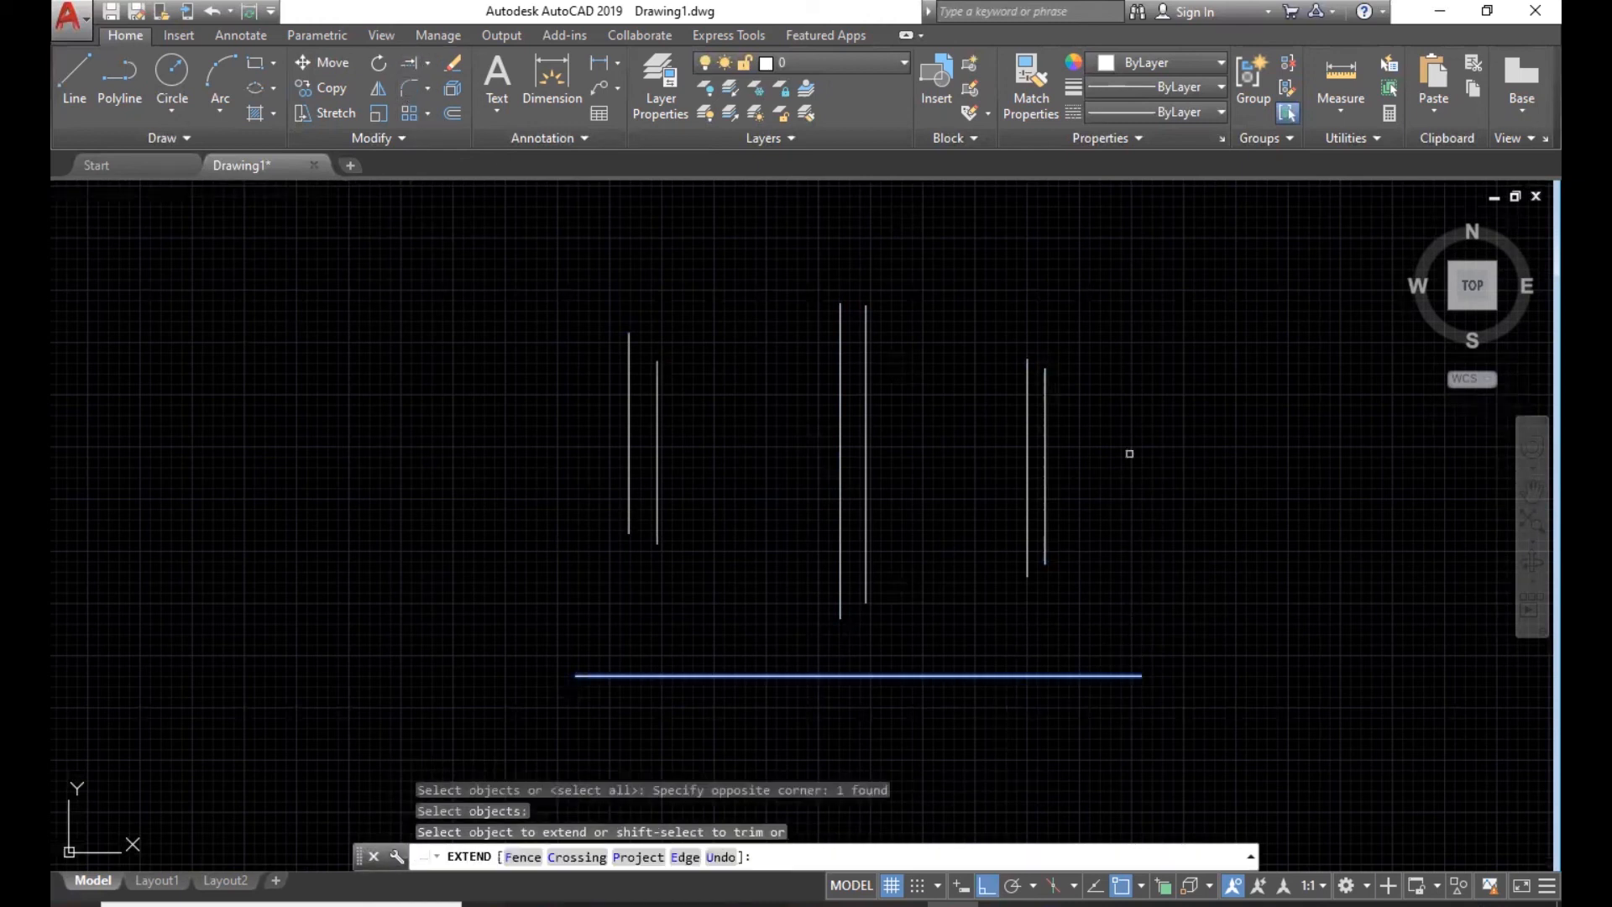
pyautogui.click(1044, 456)
pyautogui.press('Escape')
pyautogui.press('Escape')
pyautogui.press('Escape')
# - Extend all six vertical lines down to the horizontal line by picking each near its lower end
pyautogui.click(427, 63)
pyautogui.click(434, 151)
pyautogui.click(775, 679)
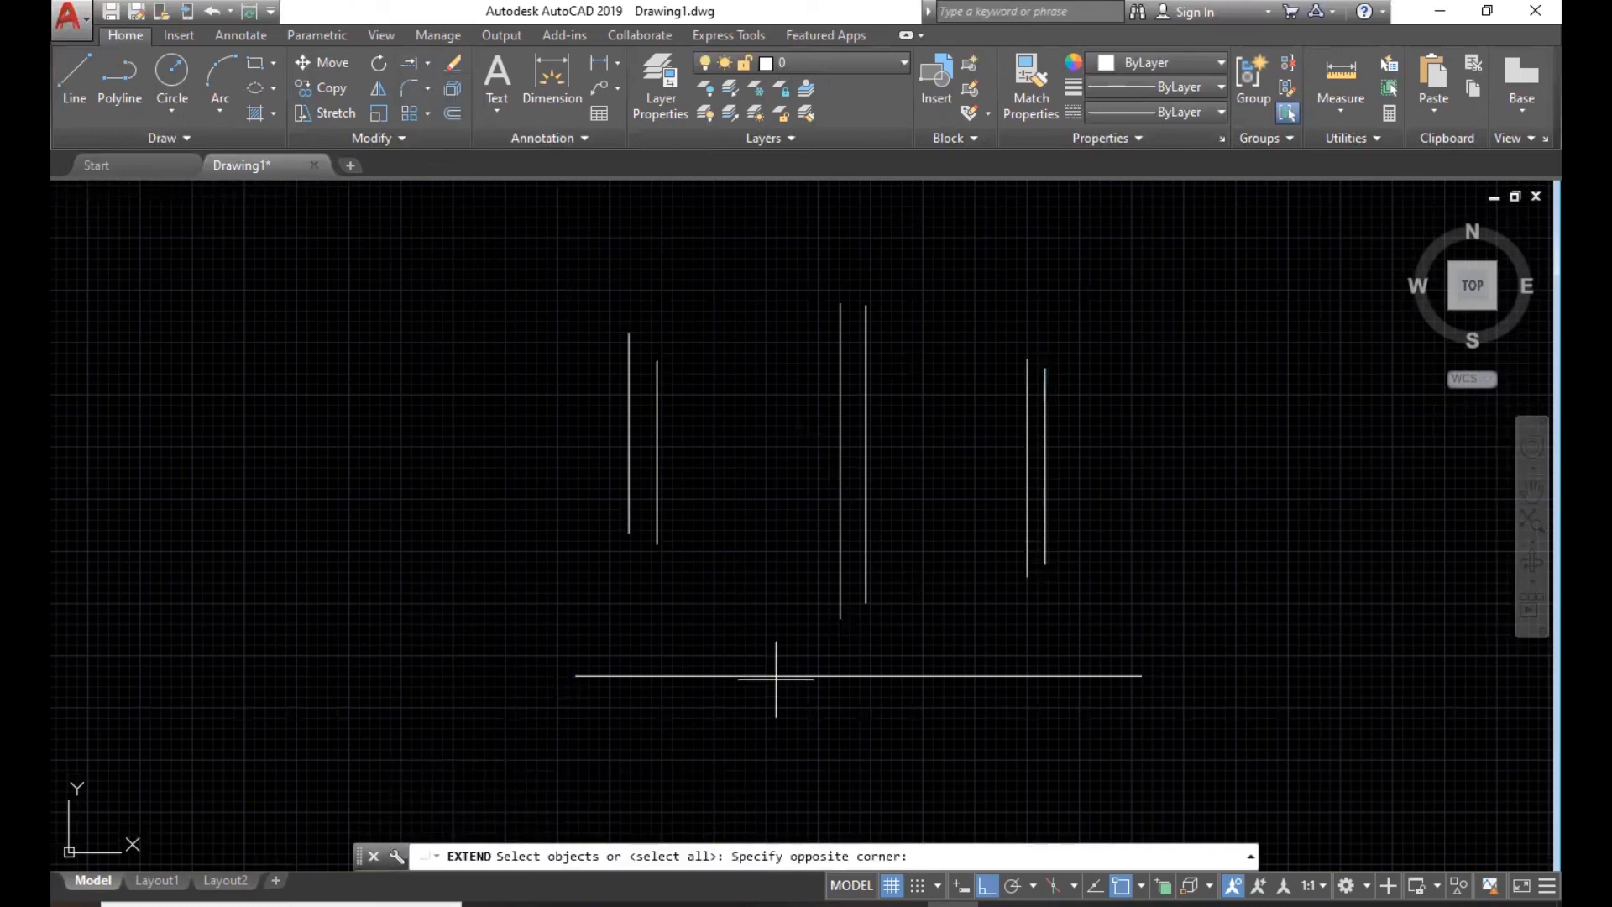
pyautogui.click(776, 666)
pyautogui.press('Return')
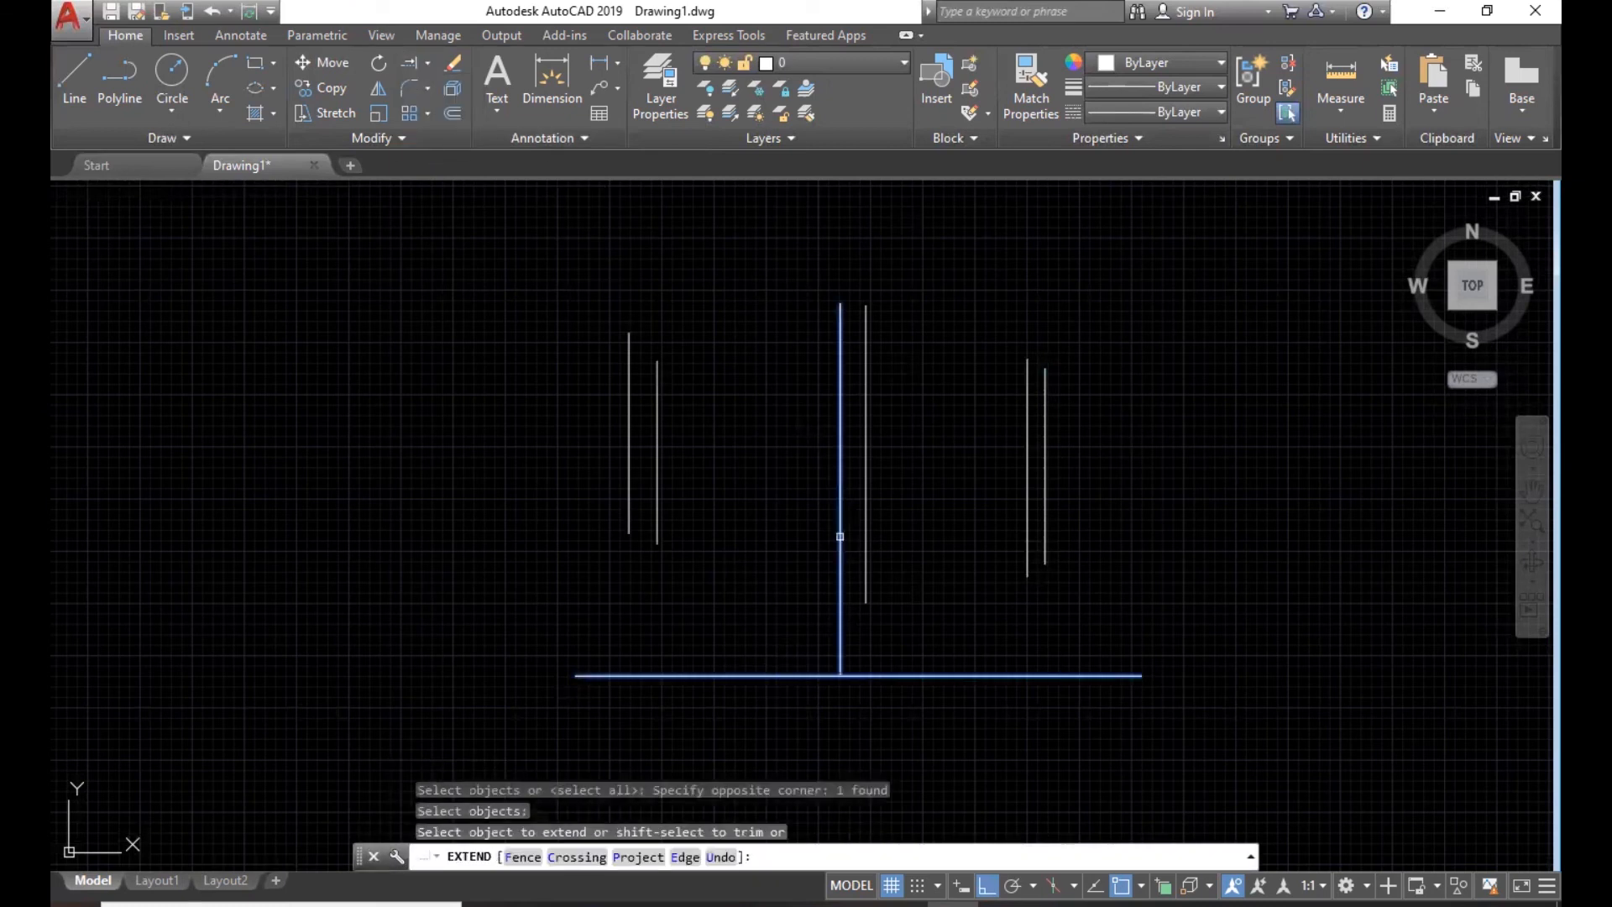
pyautogui.click(840, 536)
pyautogui.click(865, 532)
pyautogui.click(1028, 533)
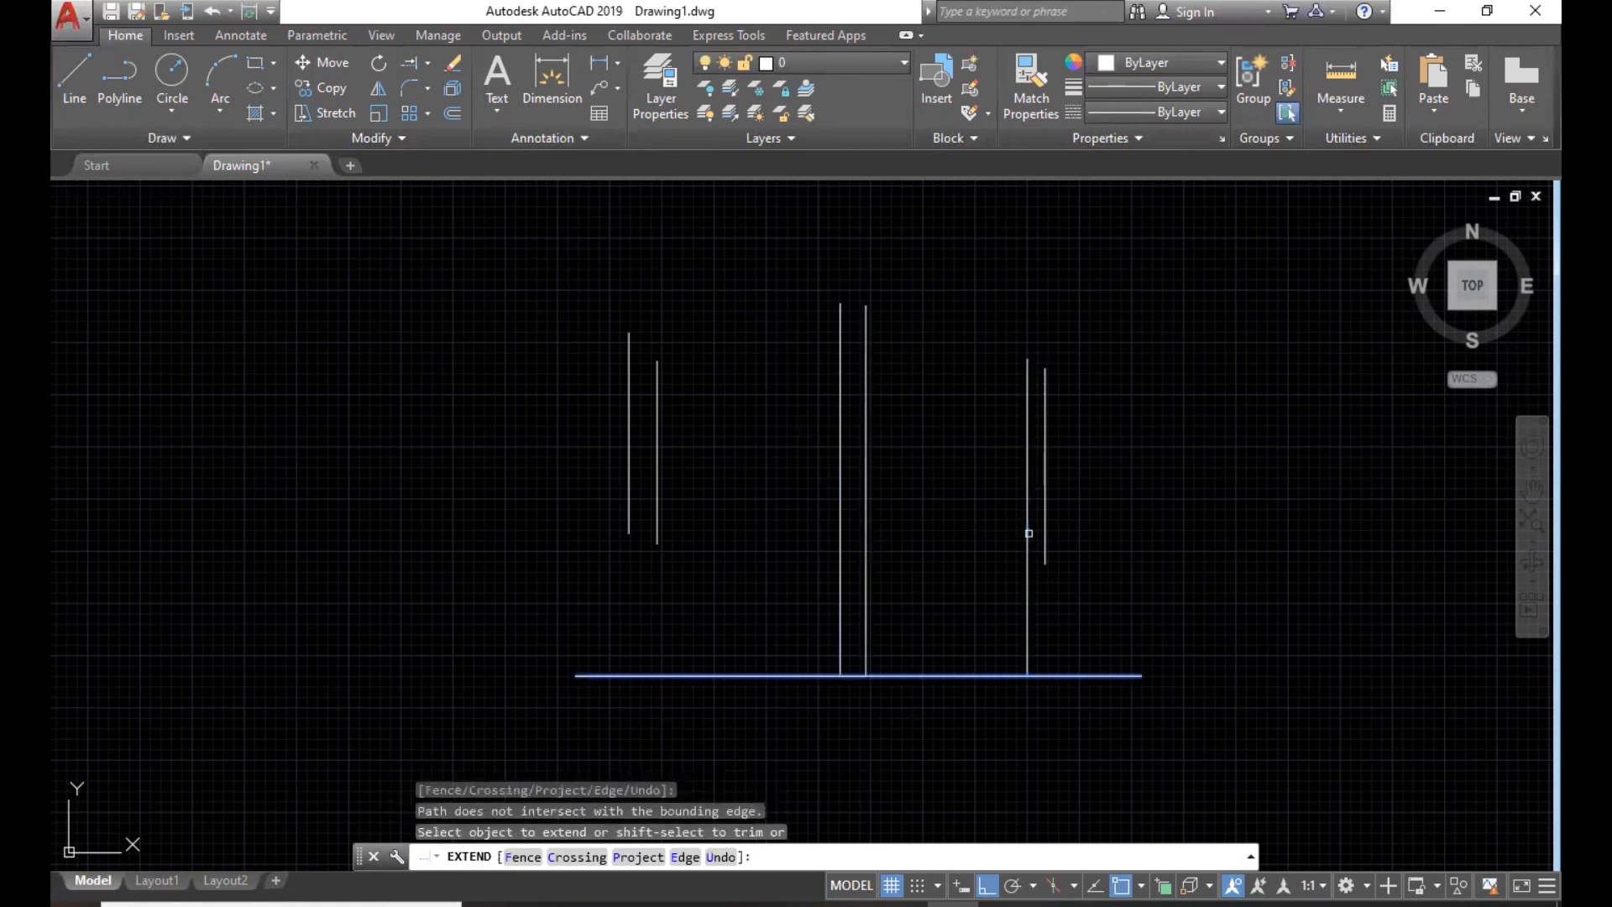
pyautogui.click(1041, 533)
pyautogui.click(655, 505)
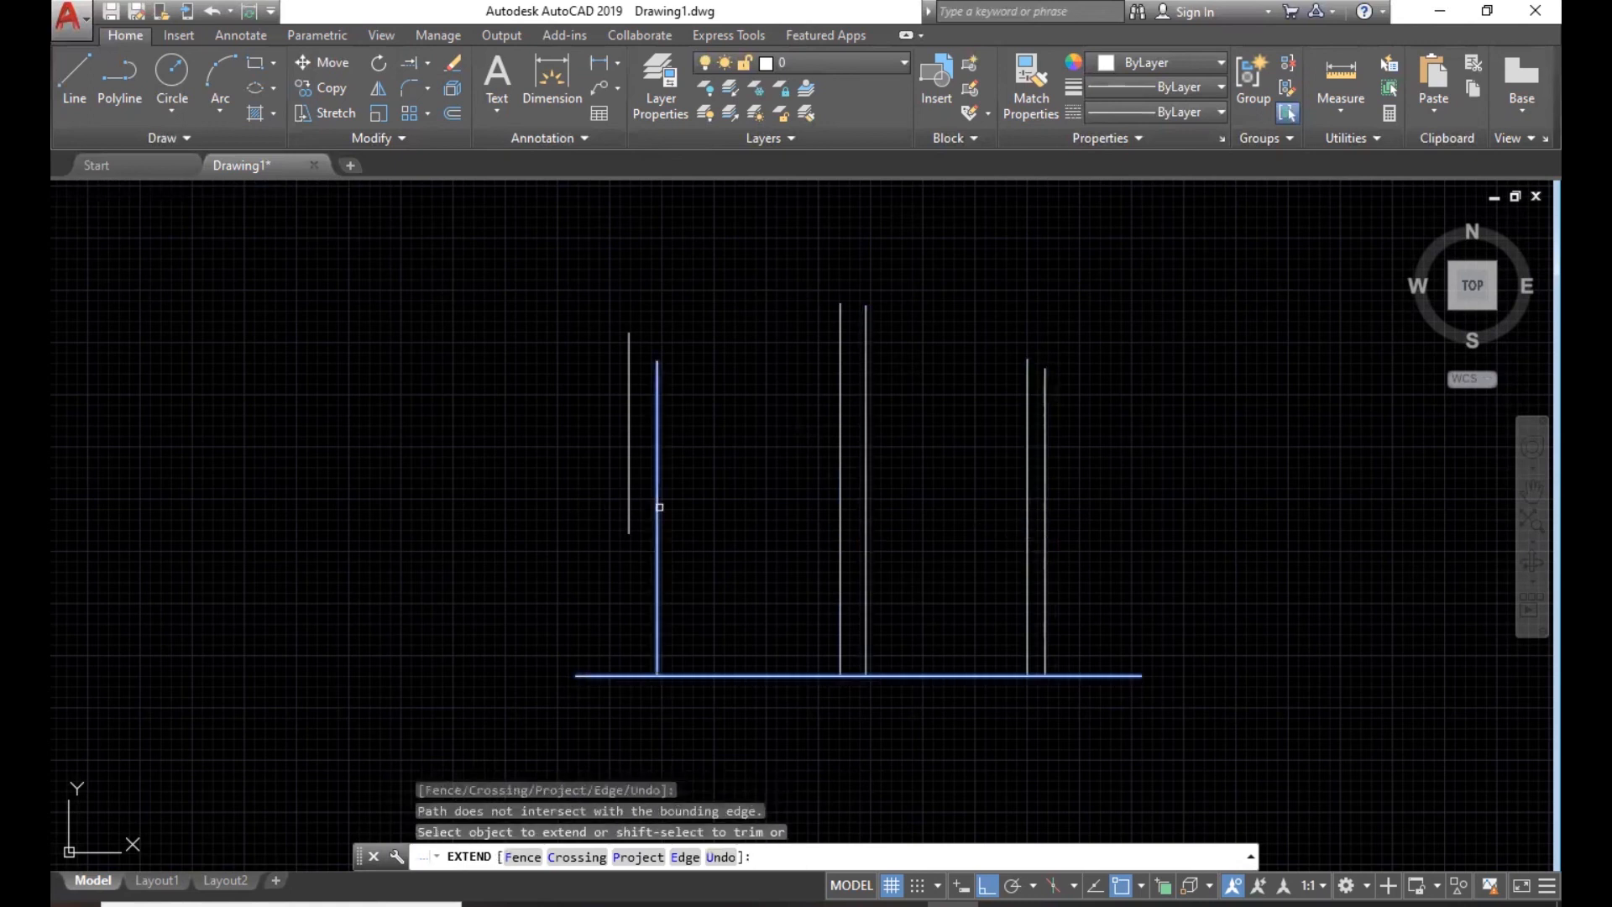
pyautogui.click(633, 503)
pyautogui.press('Escape')
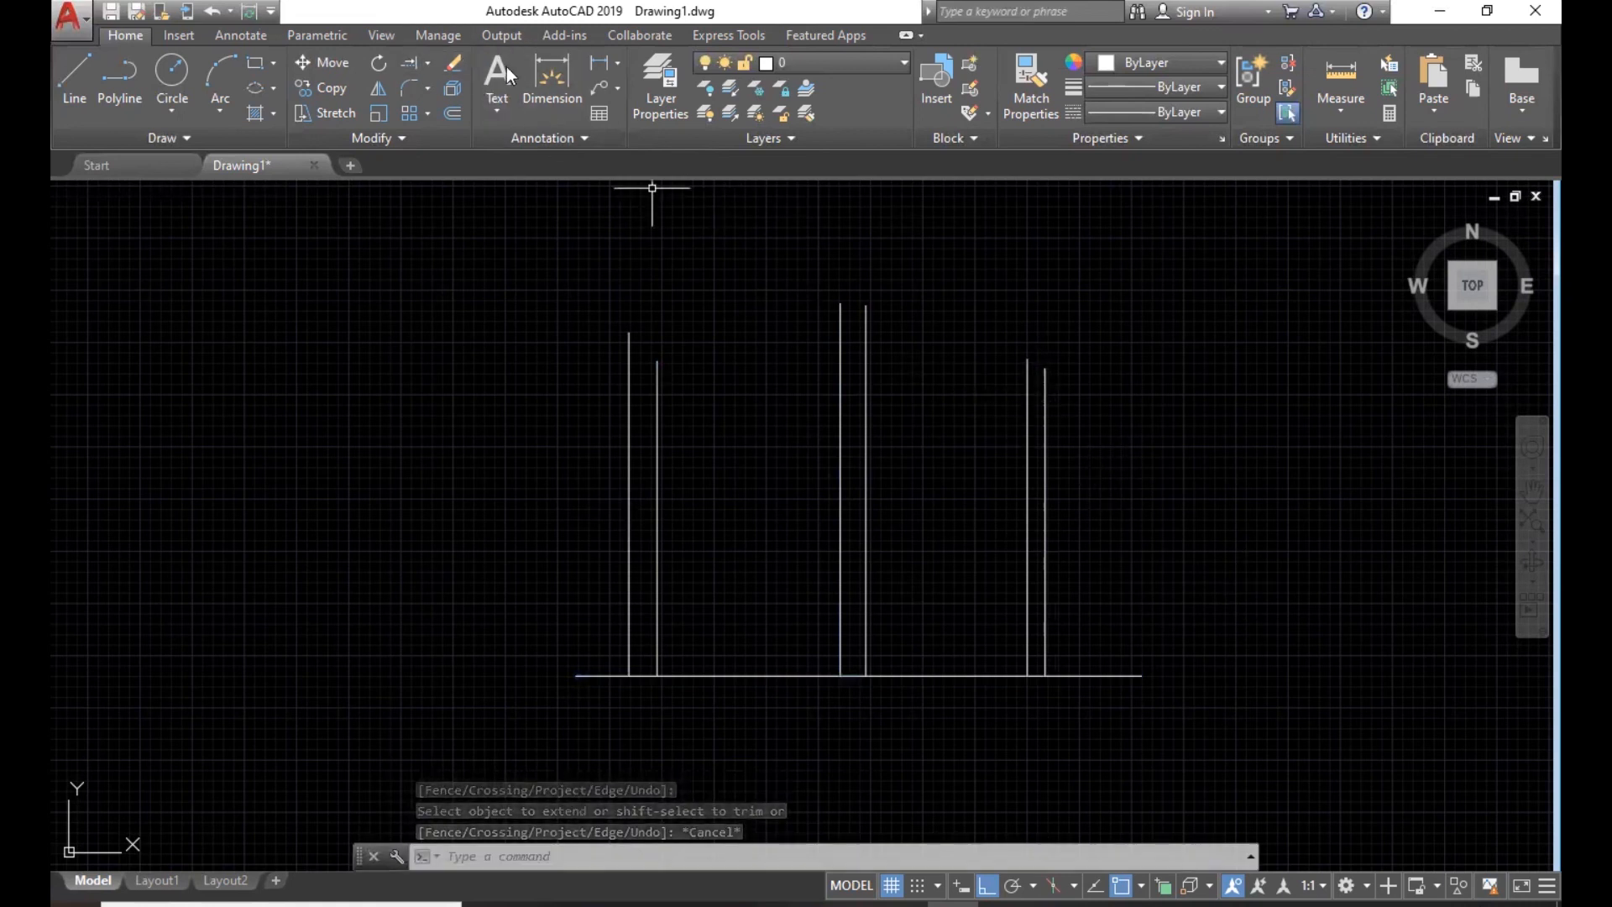
# - Delete the six vertical lines after selecting them with a crossing window, and undo the deletion
pyautogui.click(1155, 353)
pyautogui.click(583, 612)
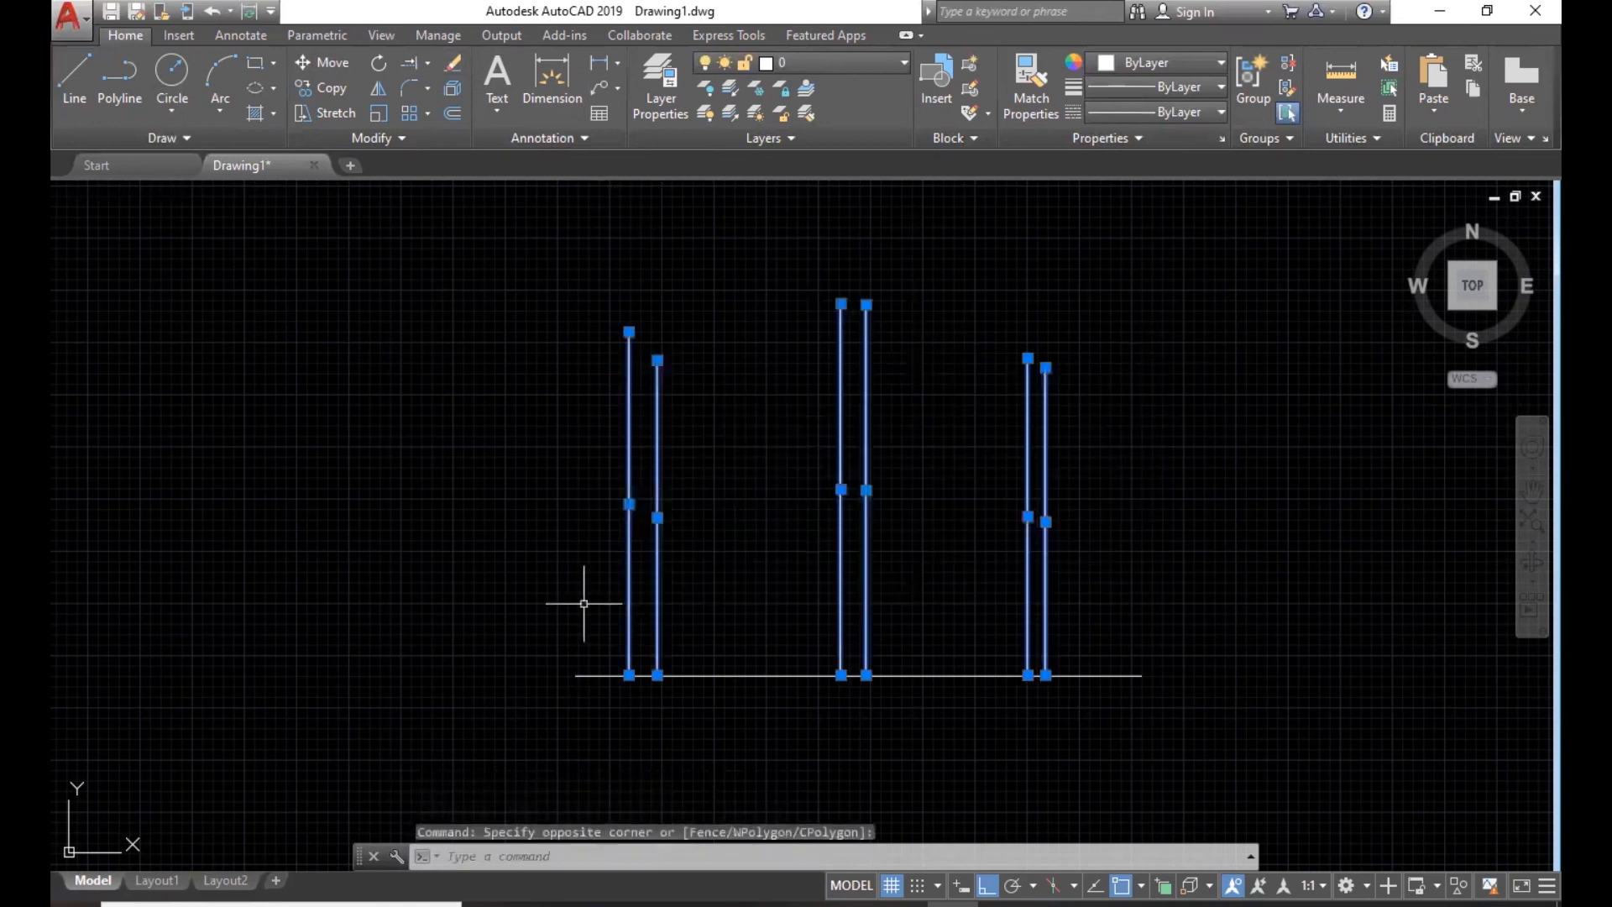
pyautogui.press('Delete')
pyautogui.hotkey('ctrl', 'z')
# - Remove the six vertical lines with the Erase command using a crossing window, and undo the erase
pyautogui.click(451, 64)
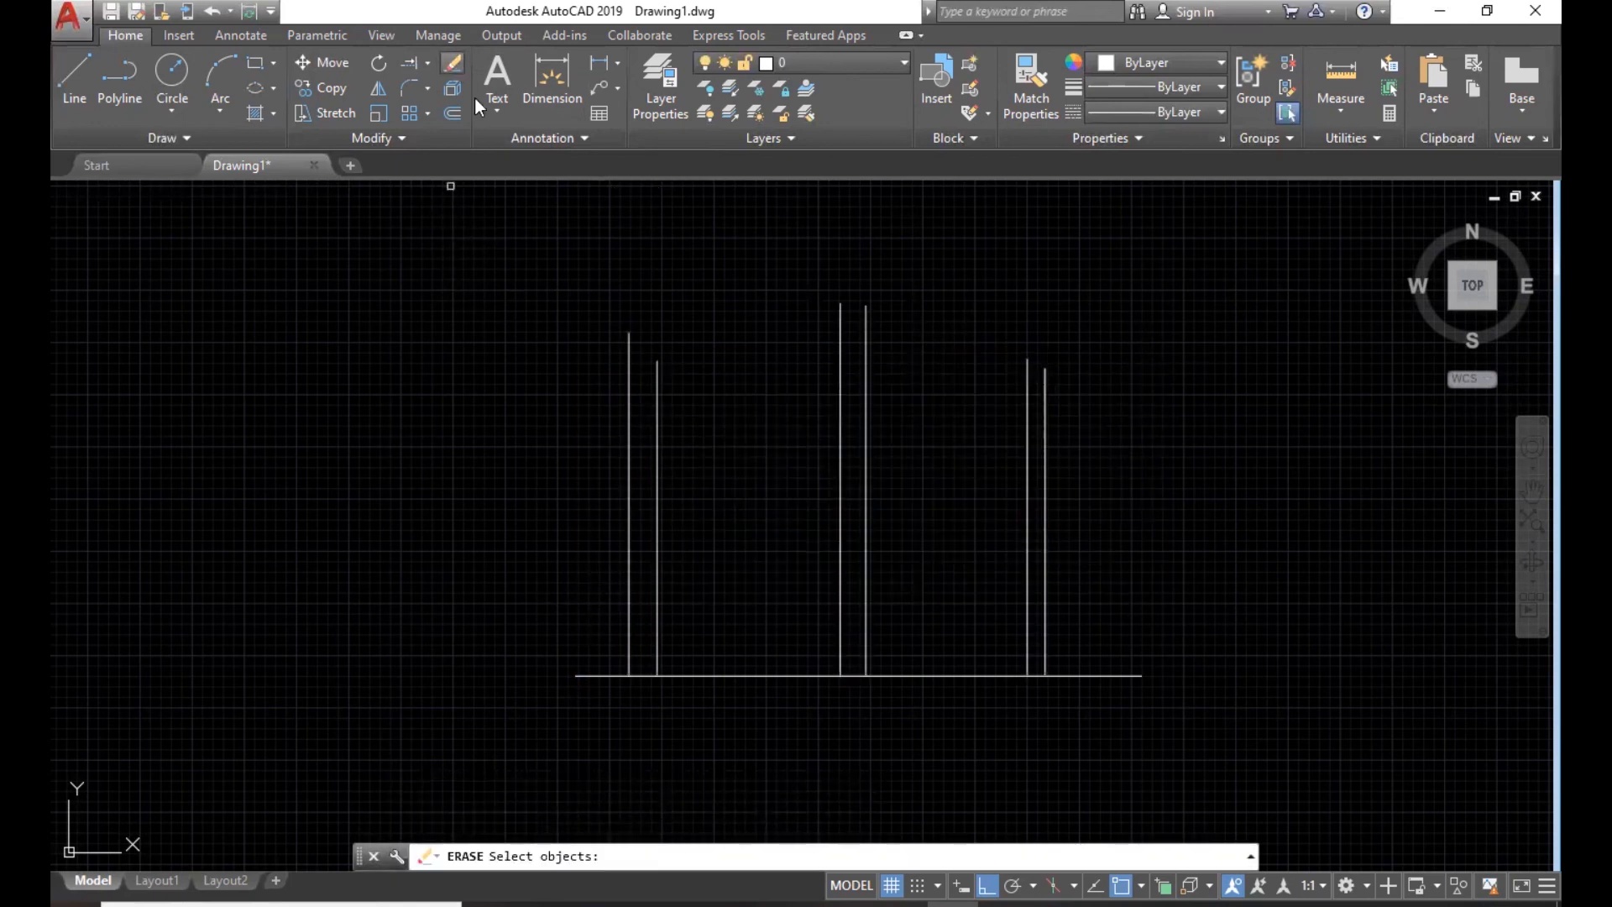
pyautogui.click(1253, 434)
pyautogui.click(389, 595)
pyautogui.press('Return')
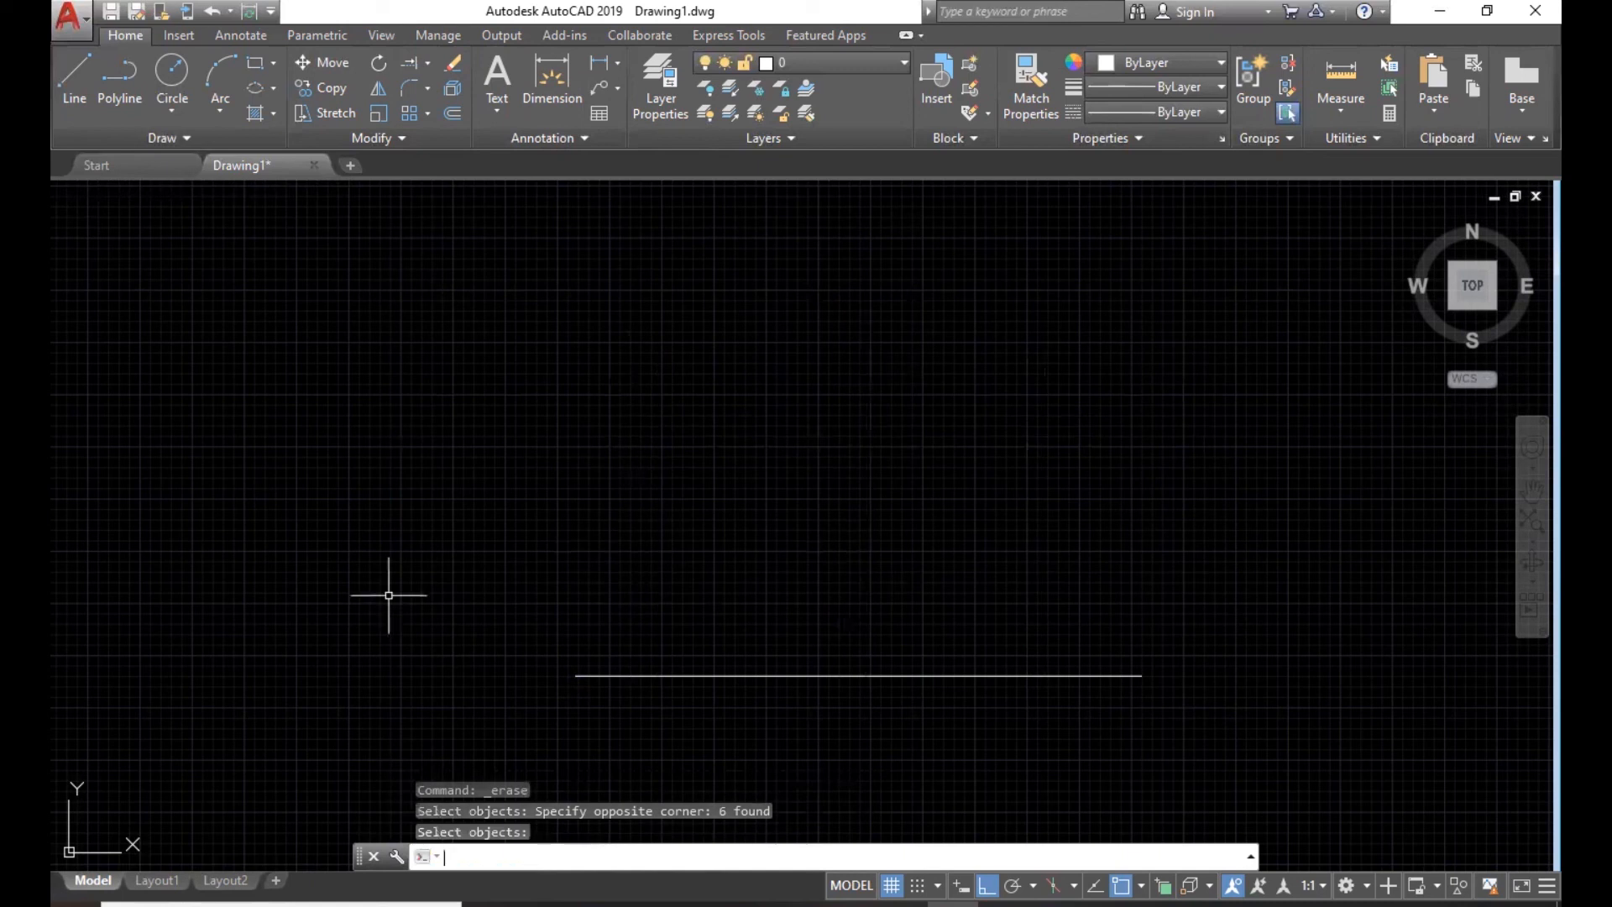
pyautogui.hotkey('ctrl', 'z')
pyautogui.press('Escape')
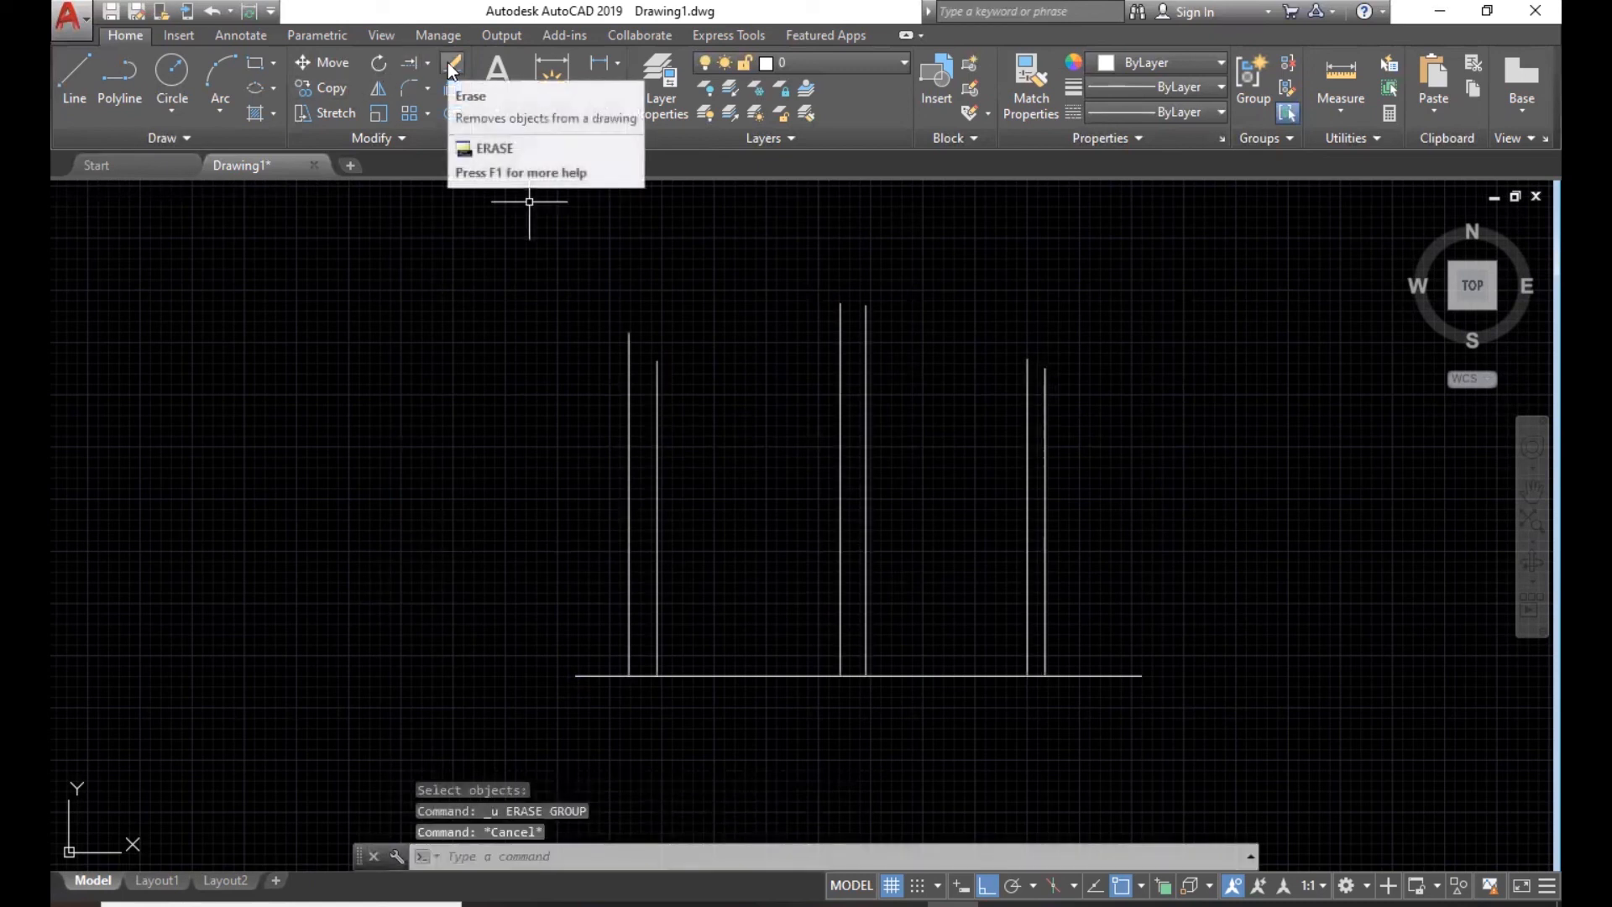
pyautogui.press('Escape')
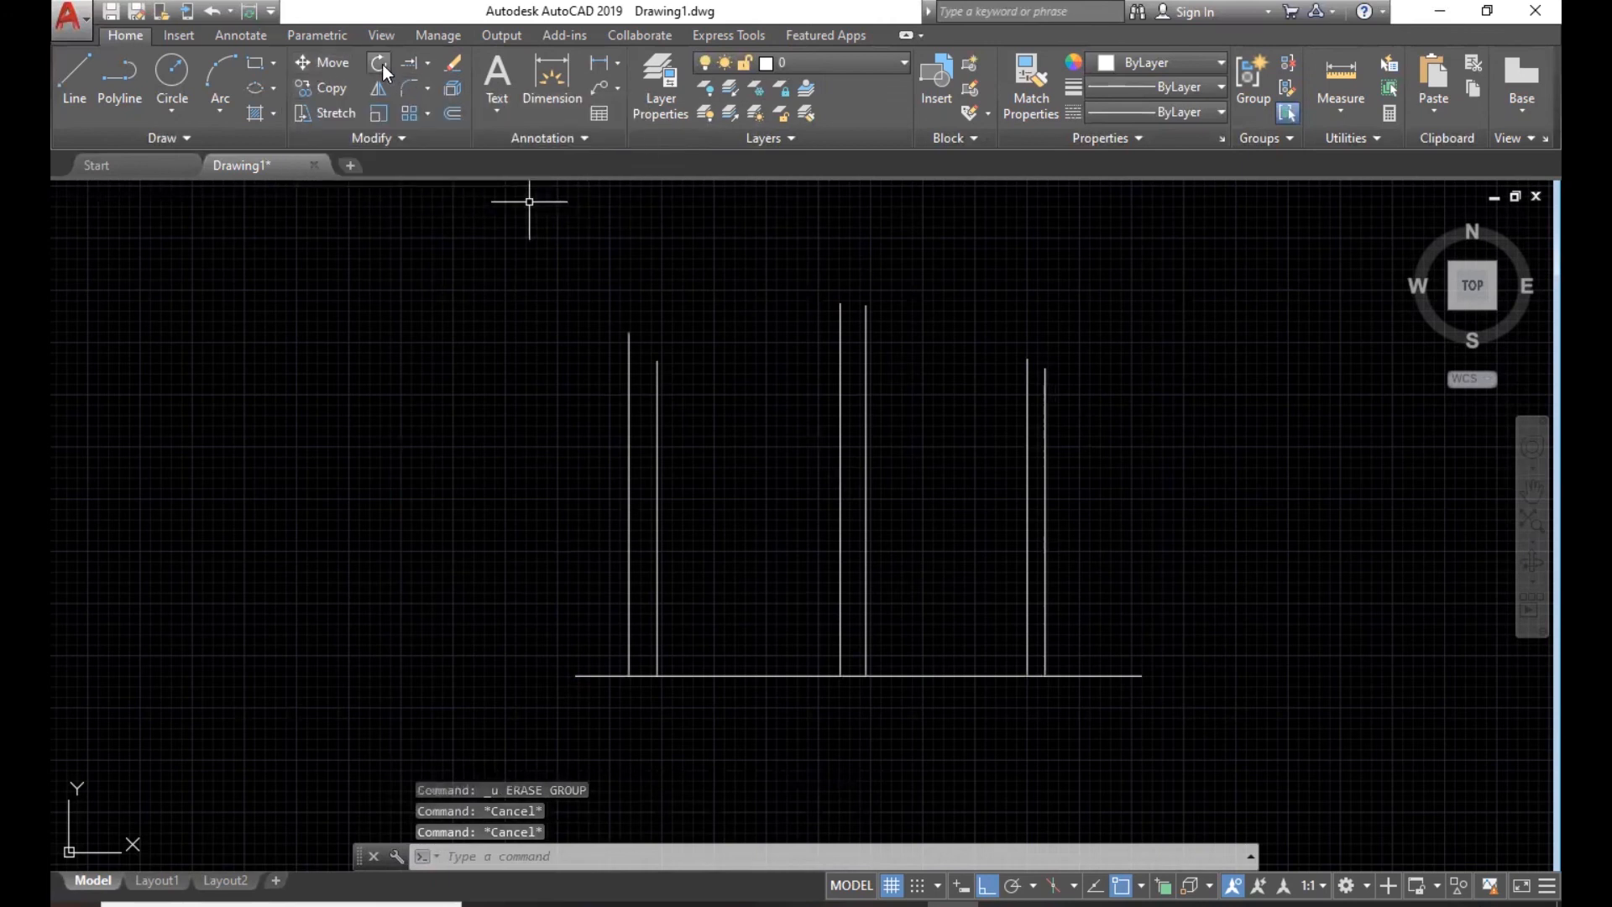
# - Start the Trim command
pyautogui.click(425, 64)
pyautogui.click(445, 93)
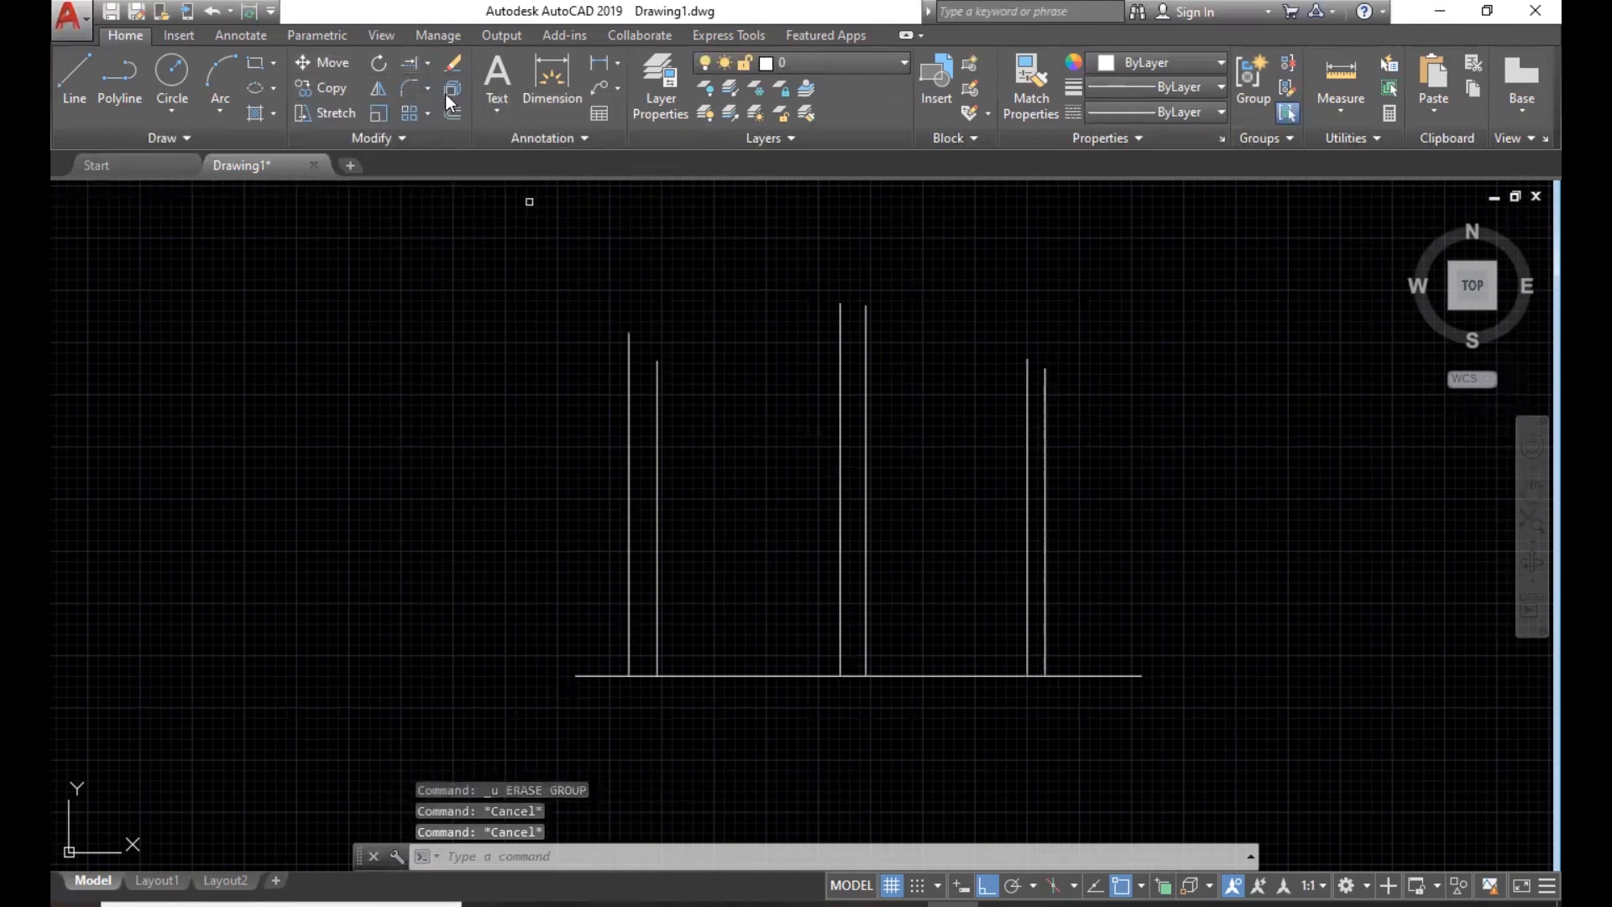